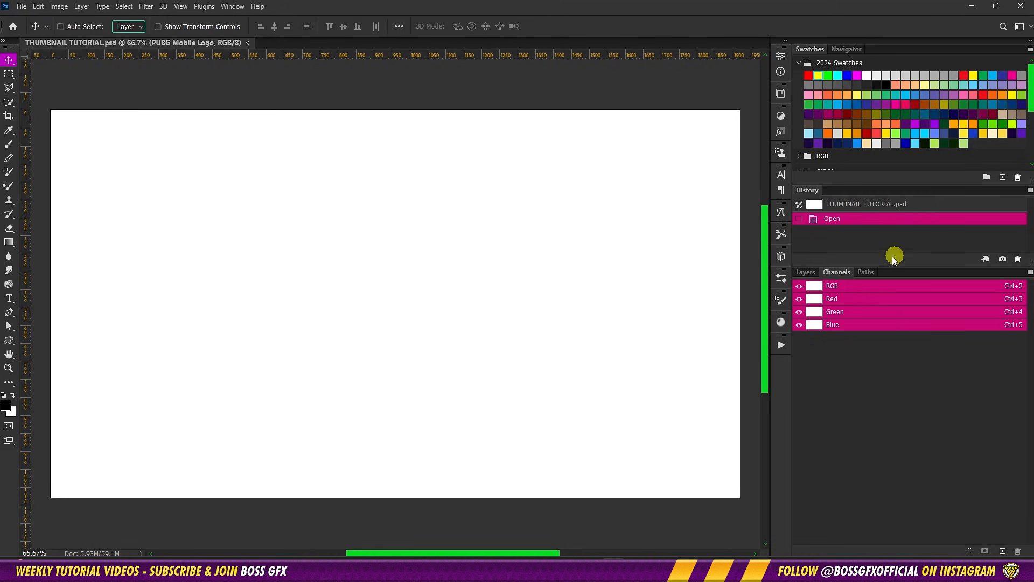
Select the Background artwork layer directly above the locked white base layer and make it visible
left_click(814, 276)
scroll(940, 365, "down", 1)
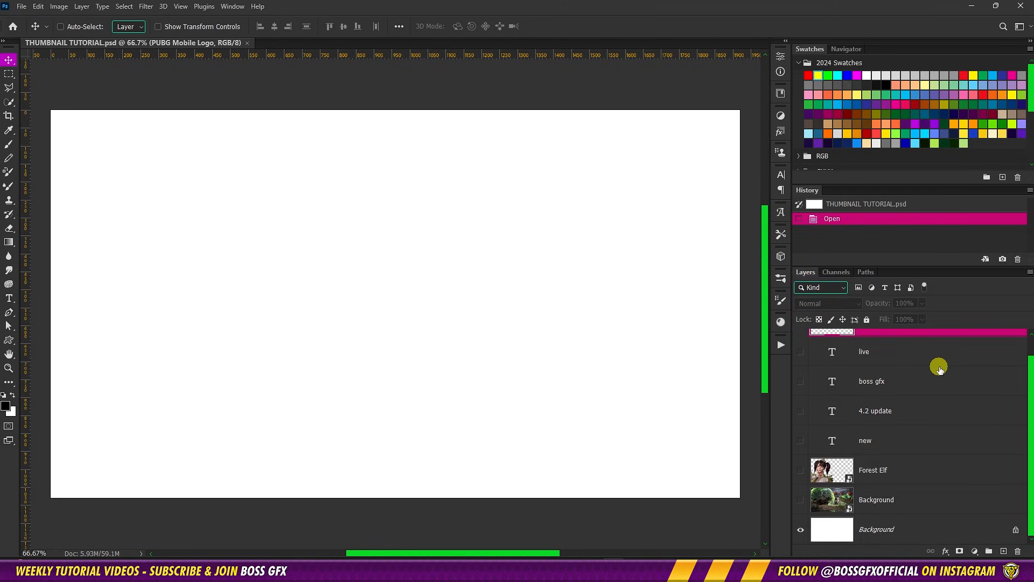
left_click(935, 504)
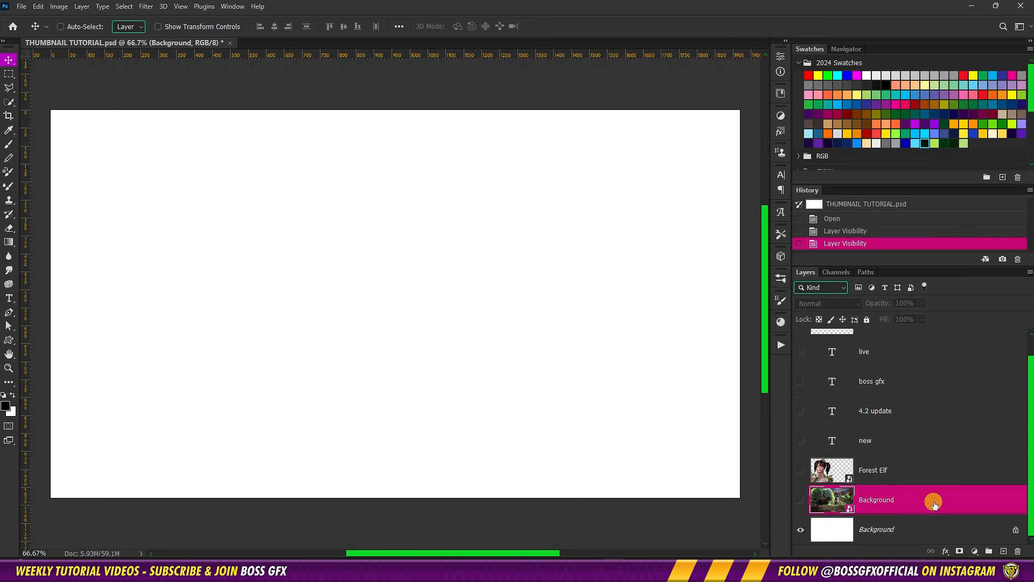
left_click(800, 501)
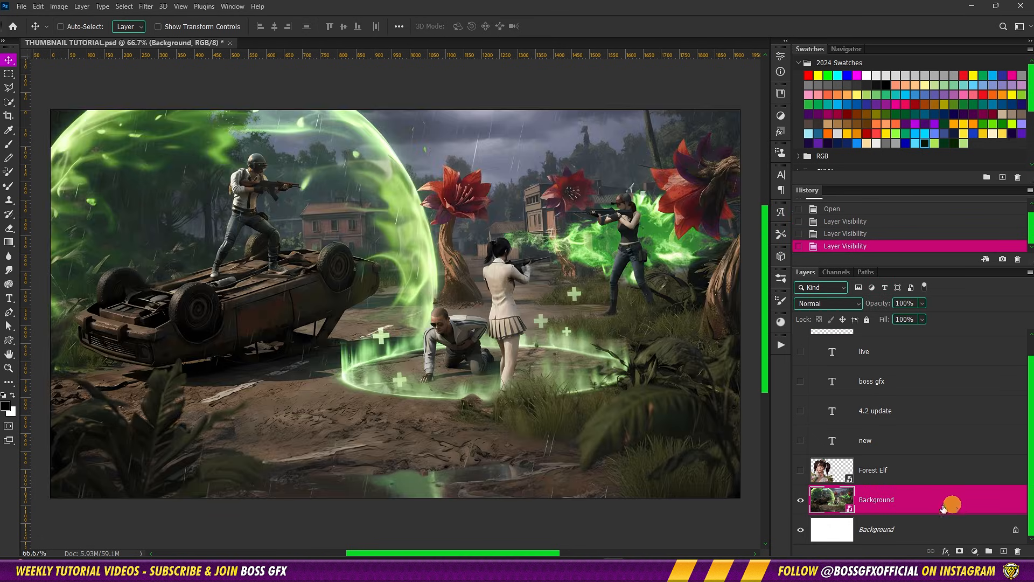
Add a Hue/Saturation adjustment layer above the background artwork with Saturation set to 10
left_click(974, 551)
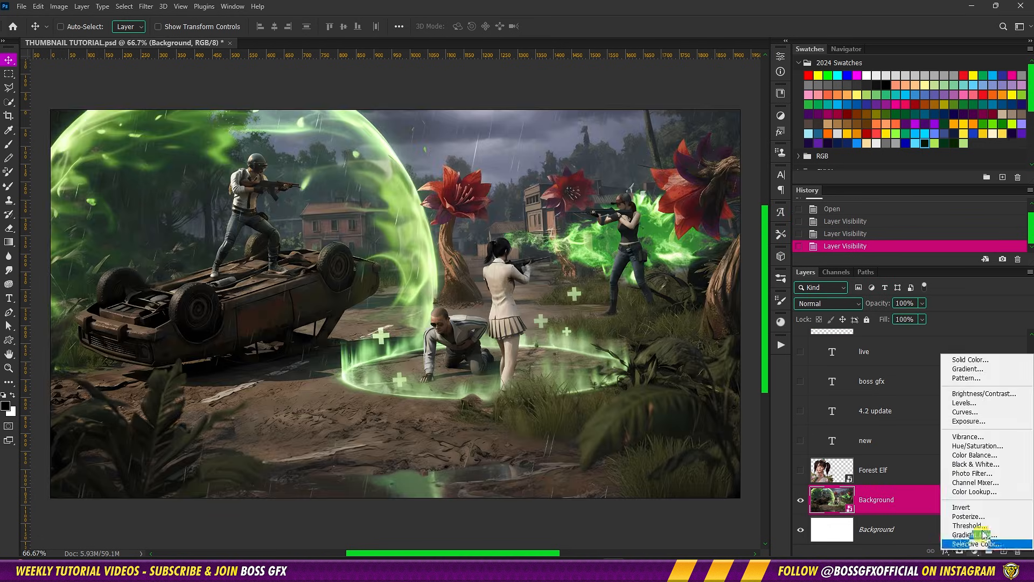
left_click(977, 446)
left_click(746, 138)
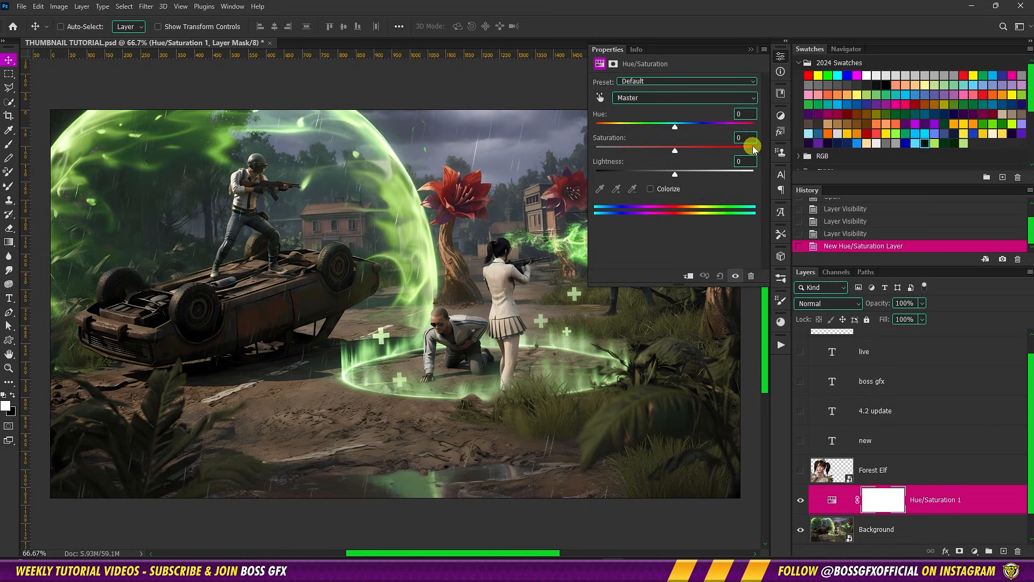
type("10")
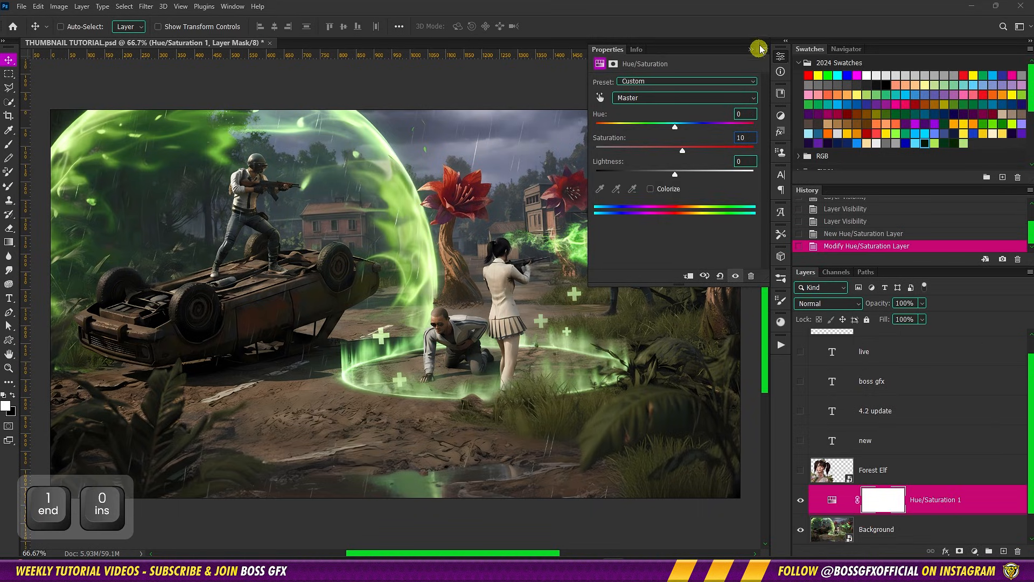
left_click(750, 49)
Add a Brightness/Contrast adjustment layer above Hue/Saturation with Brightness -5 and Contrast -10
left_click(975, 552)
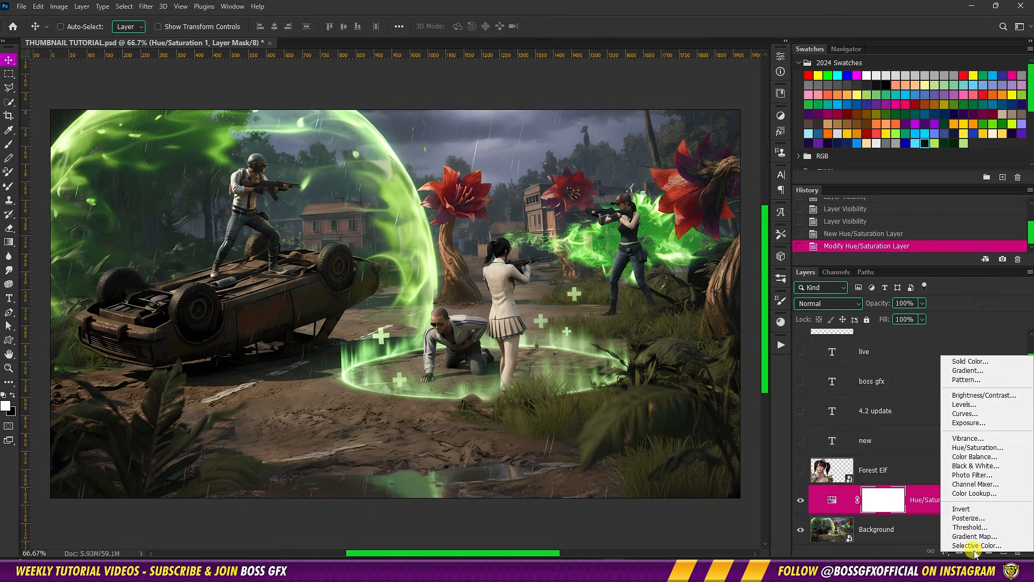
left_click(979, 400)
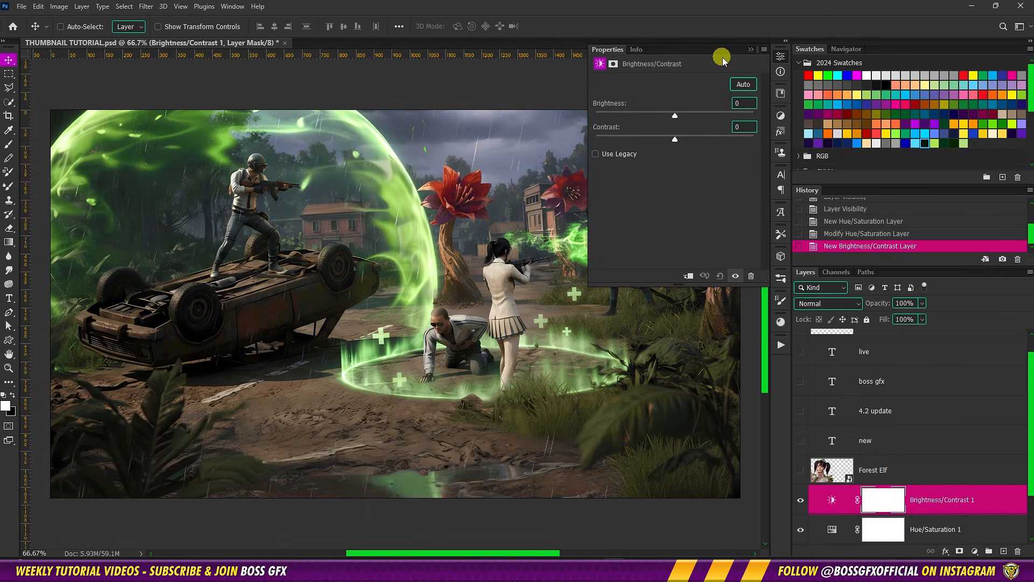
left_click(737, 103)
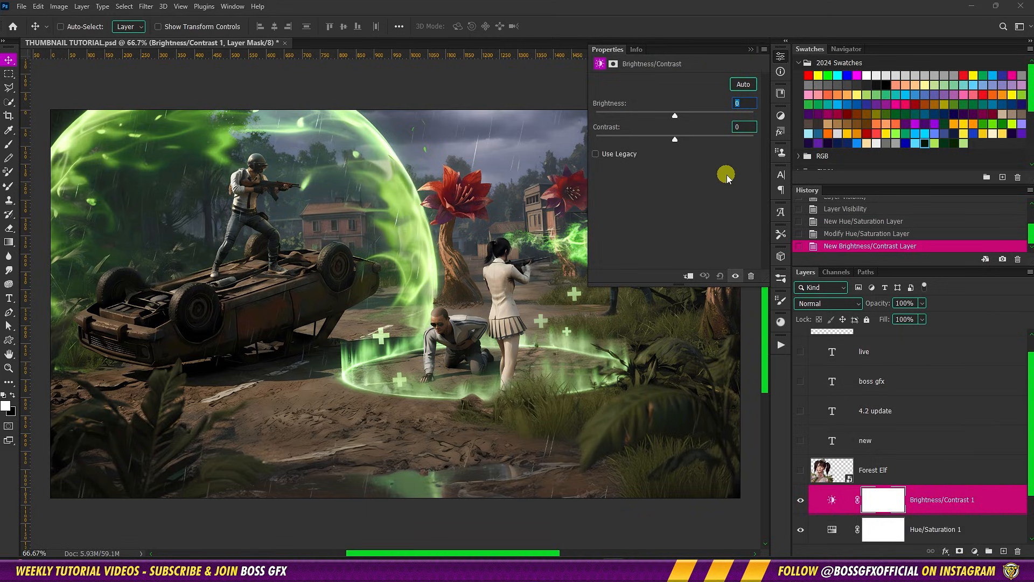
type("-5")
key("Tab")
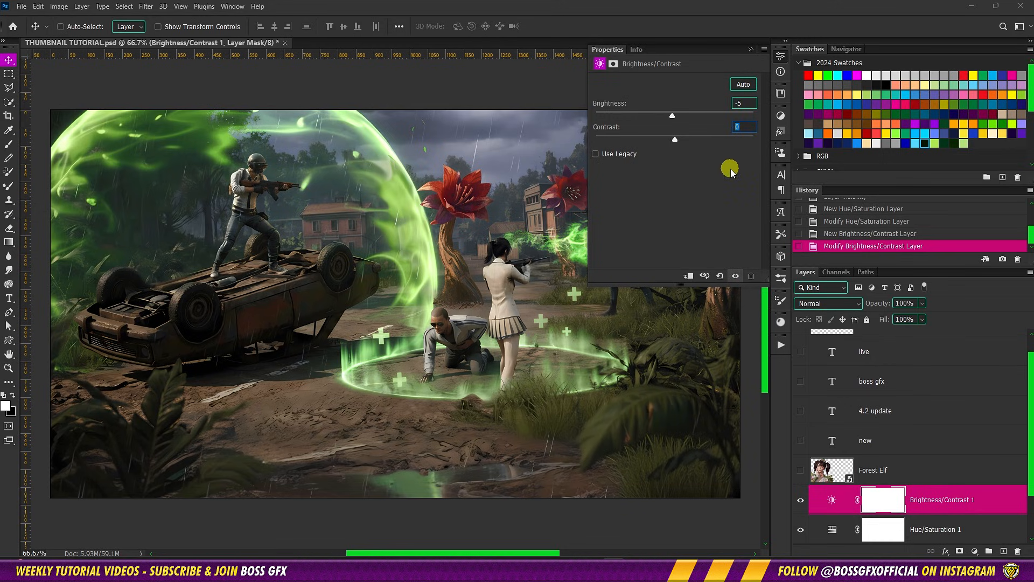
key("Return")
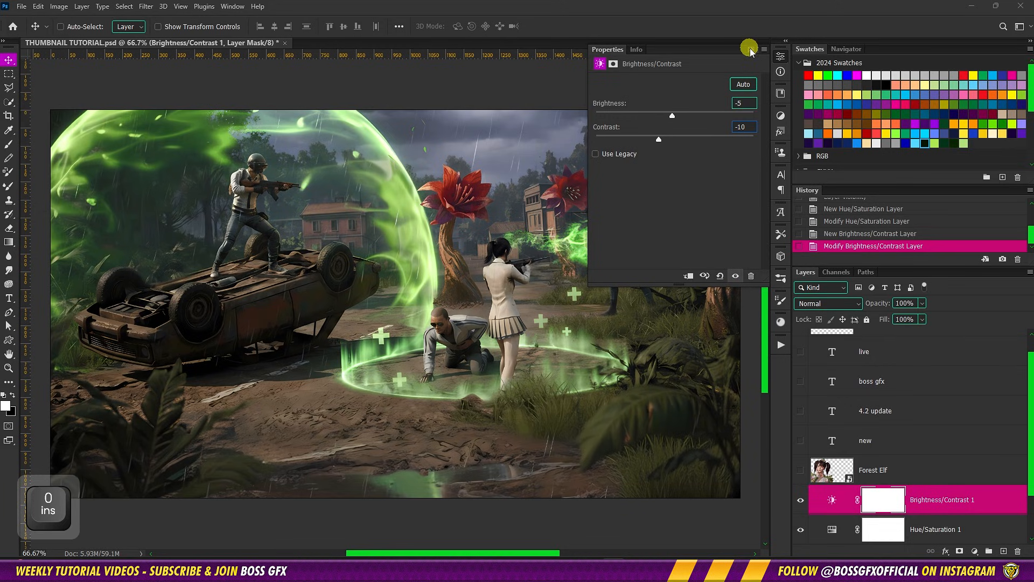
left_click(750, 48)
Add a Levels adjustment layer above Brightness/Contrast with input levels 25, 1.25 and 210
left_click(970, 499)
left_click(975, 550)
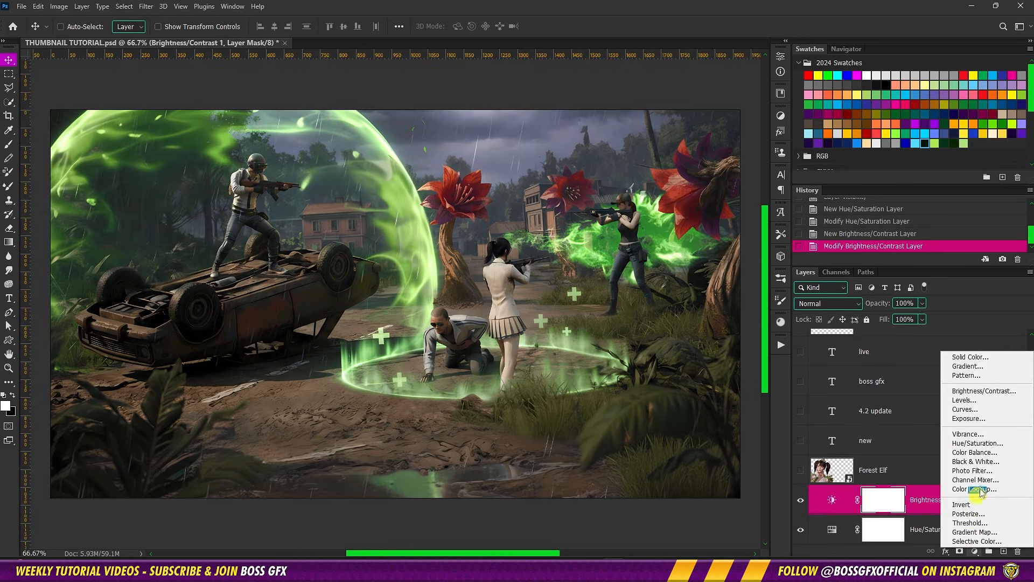
left_click(959, 407)
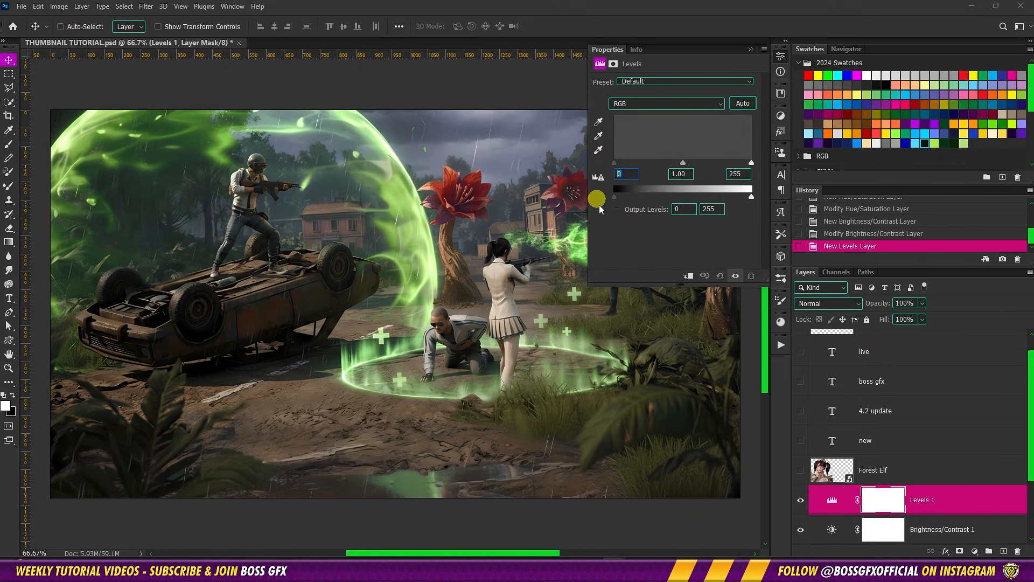
type("25")
key("Tab")
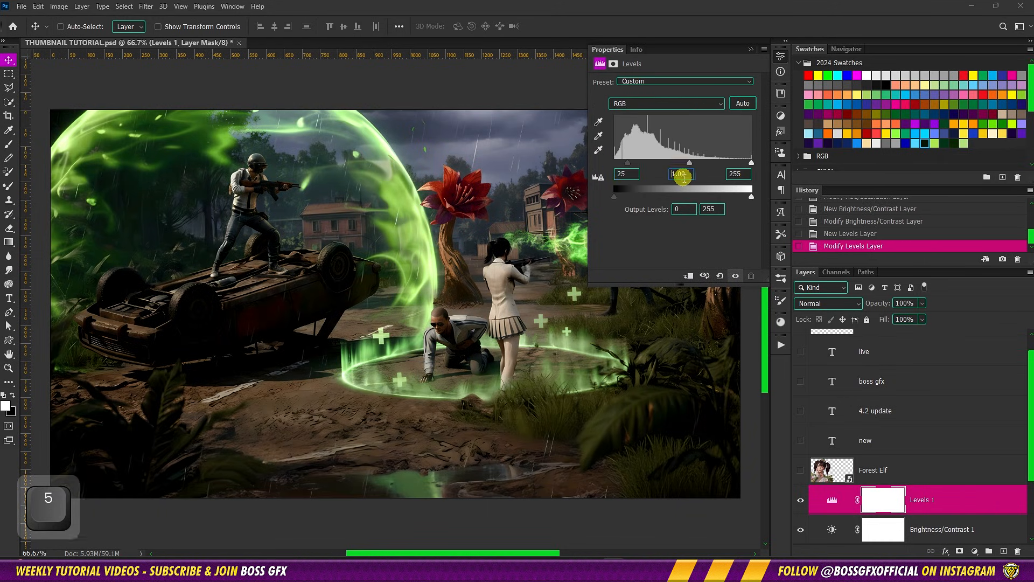
type("1.25")
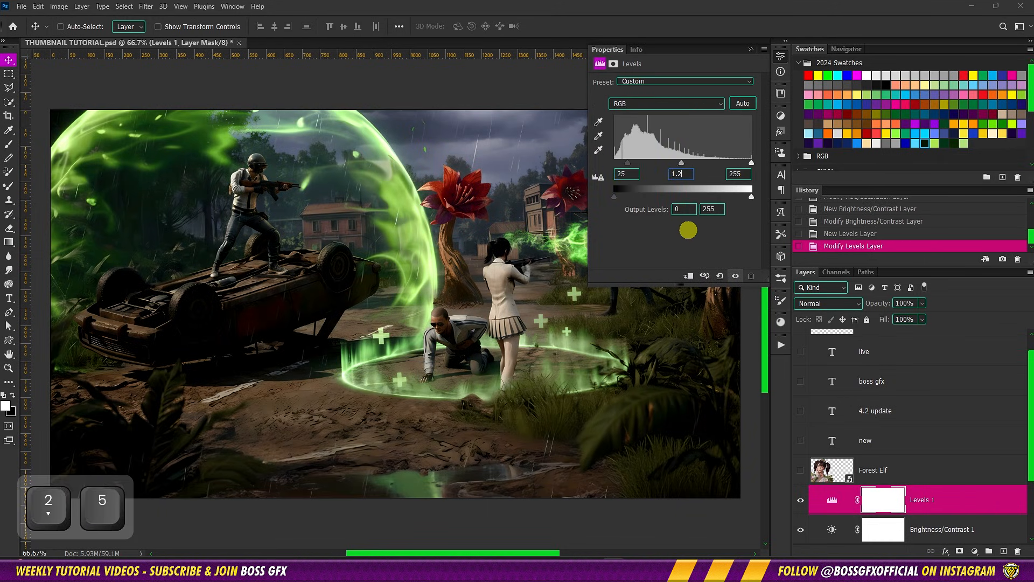
key("Tab")
left_click_drag(736, 175, 733, 176)
type("10")
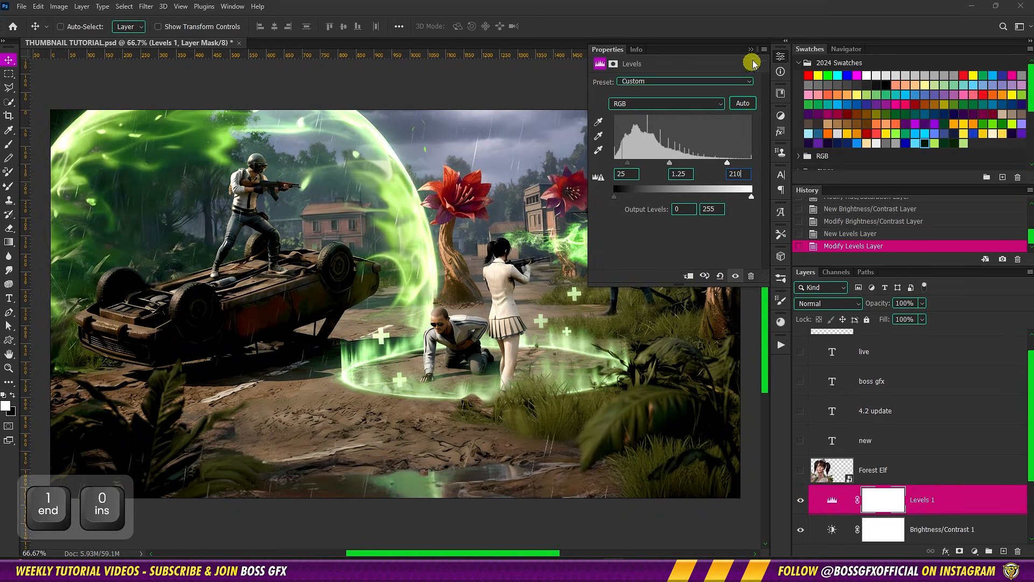
left_click(751, 49)
Add a dark green solid color fill layer (#091601) above the Levels layer and invert its mask
scroll(962, 507, "down", 3)
left_click(975, 551)
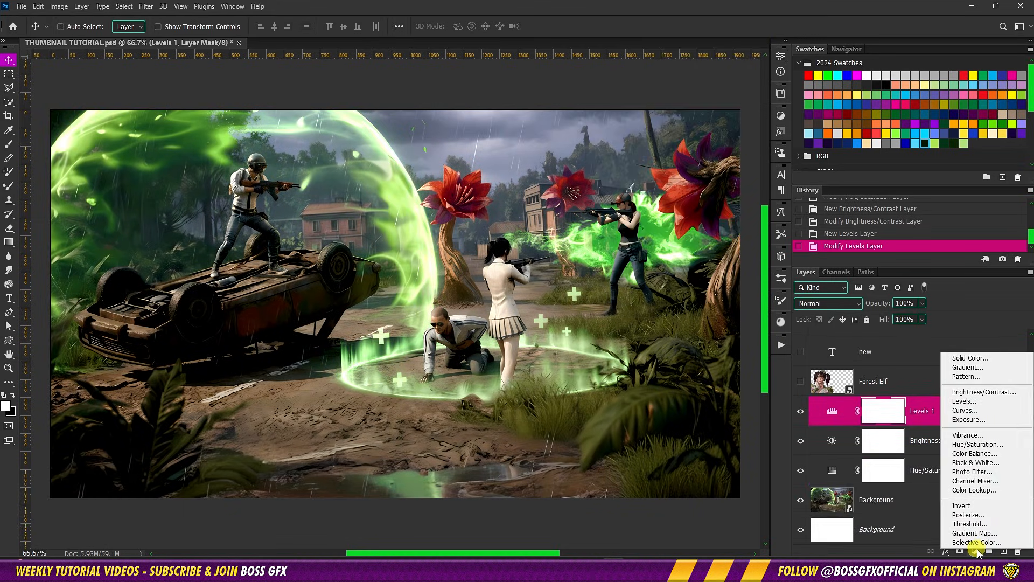
left_click(993, 360)
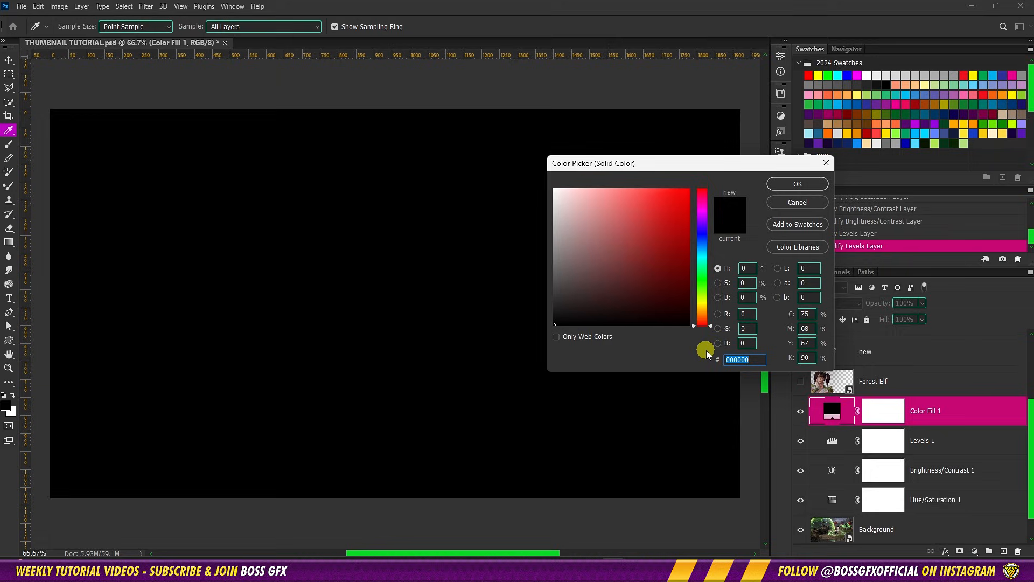
left_click(922, 145)
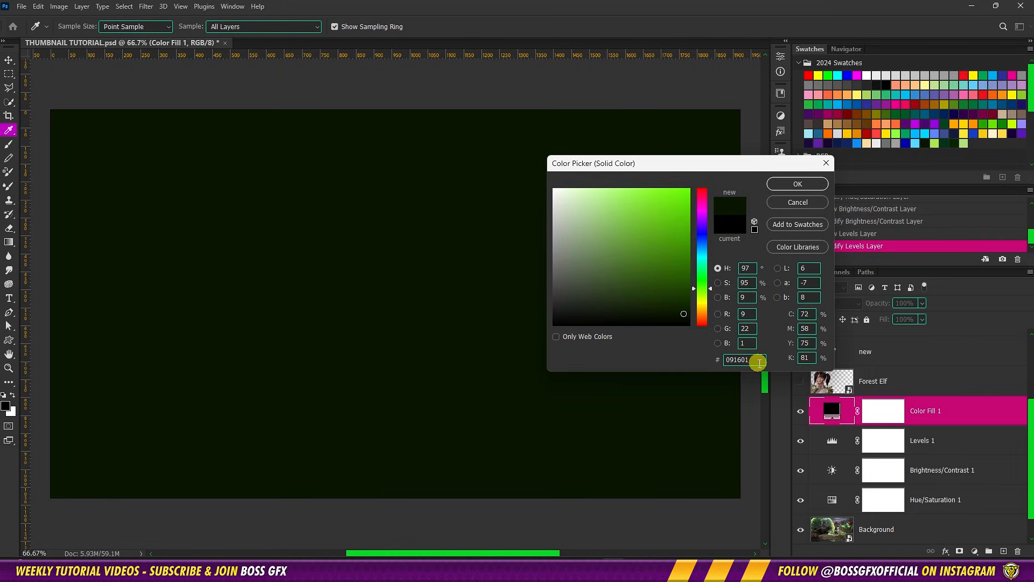
double_click(760, 361)
left_click(798, 183)
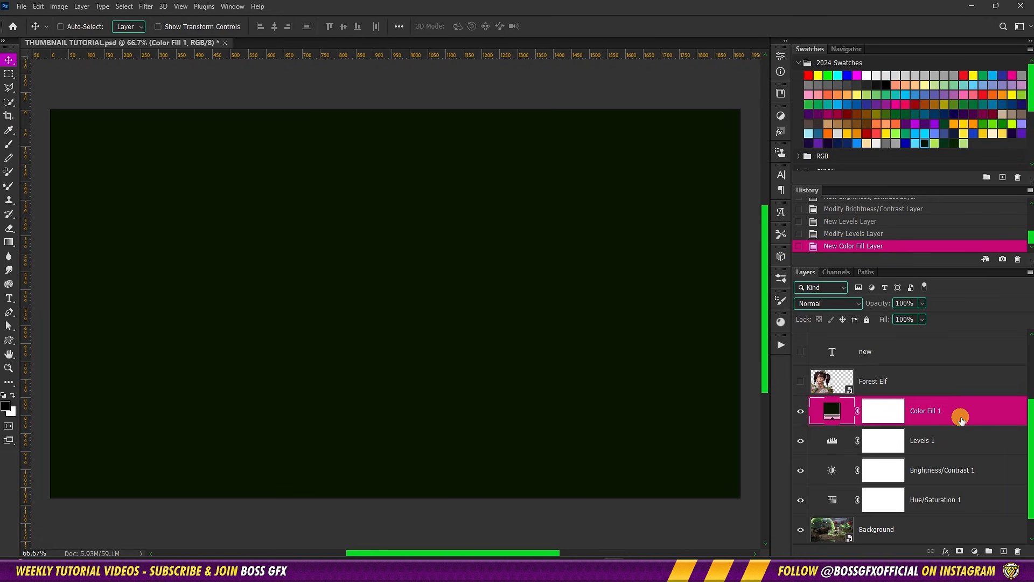
left_click(884, 415)
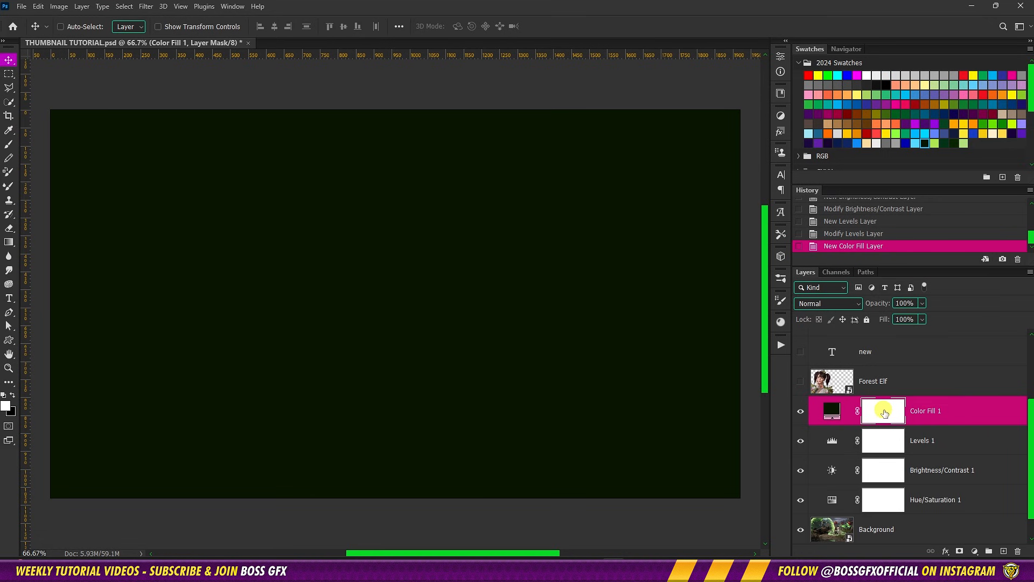
key("ctrl+i")
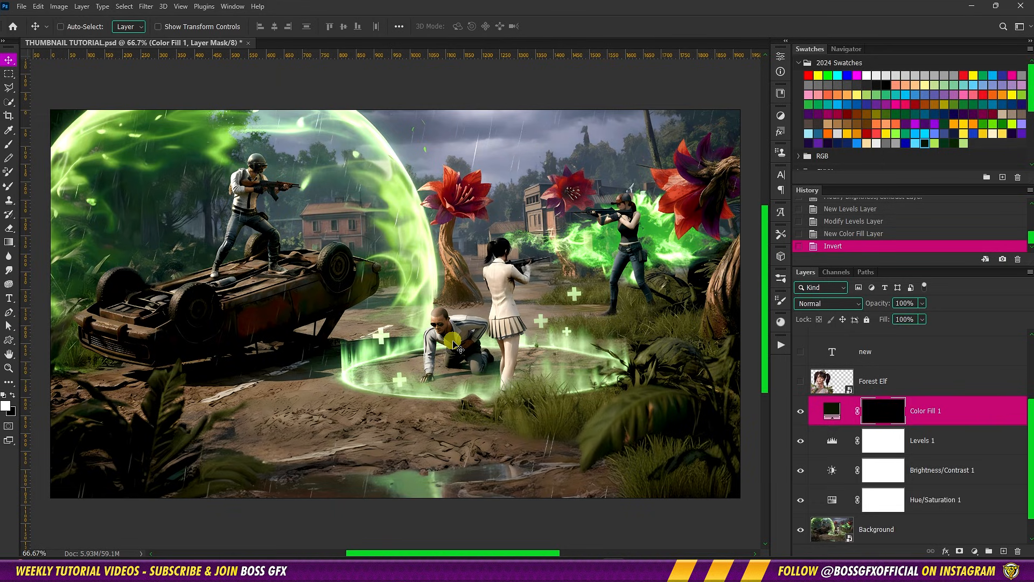
Draw several white-to-transparent linear gradients on the color fill mask, from below the canvas upward and from its lower-left corner, to darken those areas
key("g")
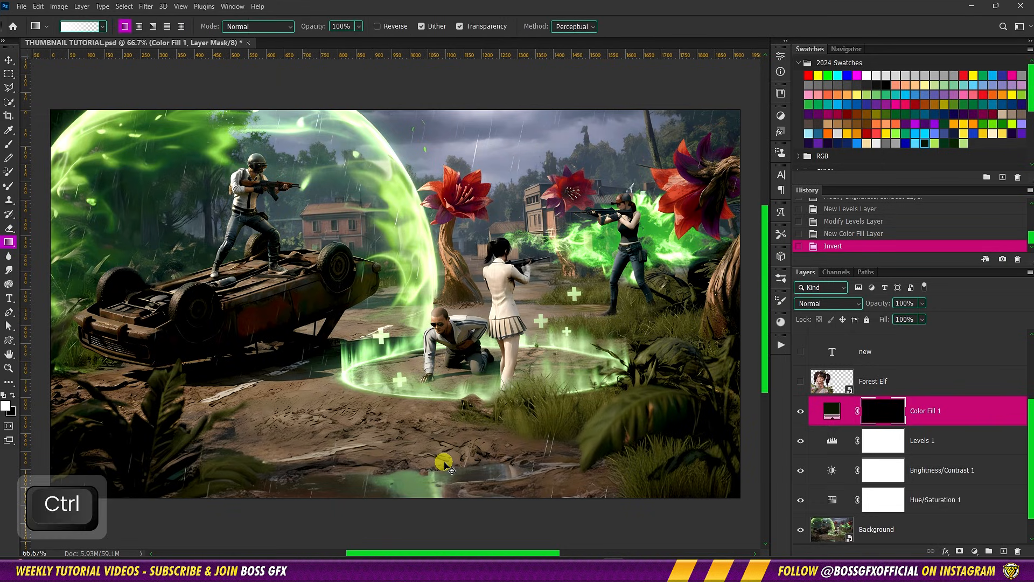
key("ctrl+minus")
key("ctrl+minus")
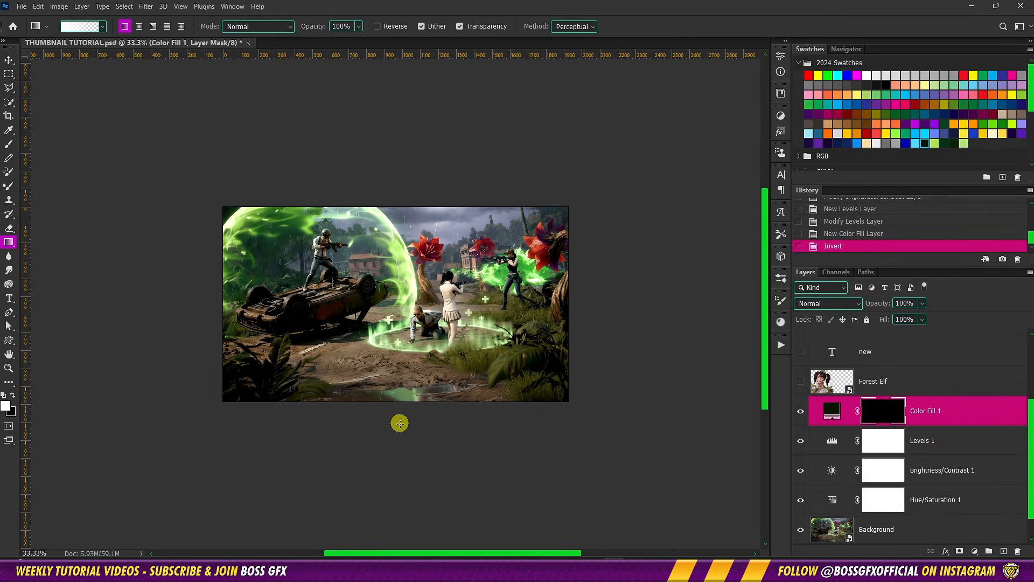
key("shift")
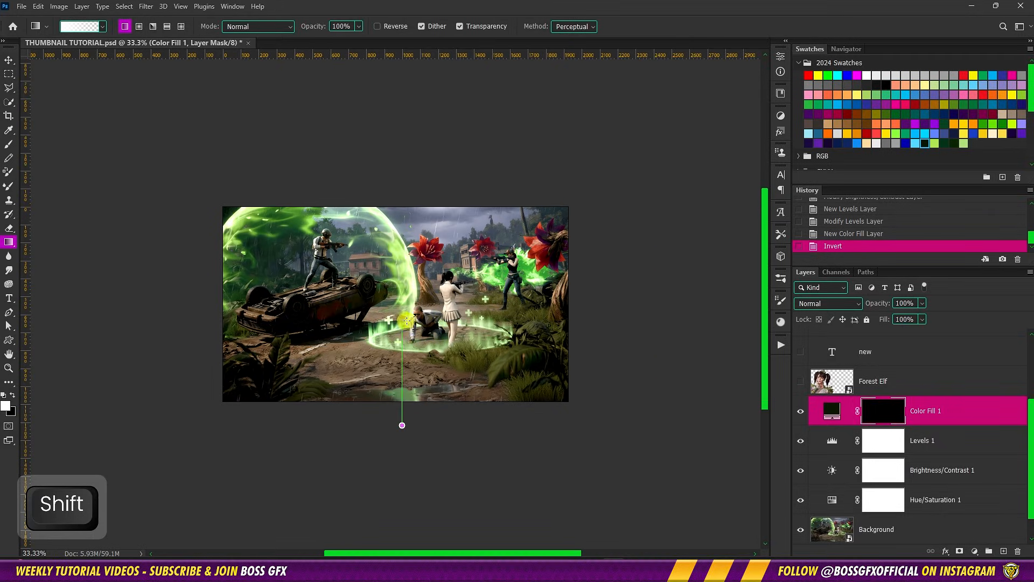
left_click_drag(406, 299, 405, 307)
left_click_drag(395, 421, 395, 374)
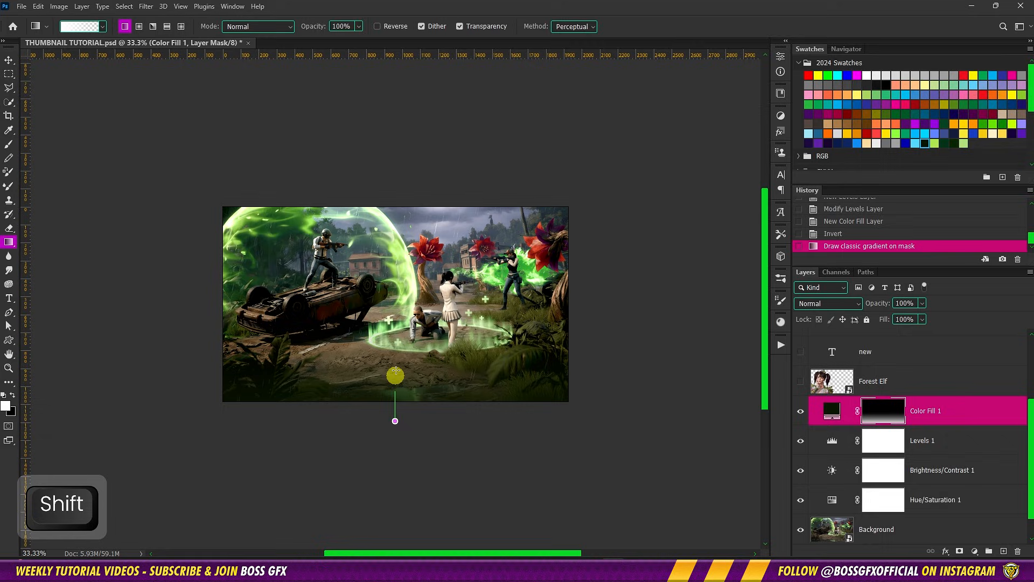
left_click_drag(394, 308, 394, 310)
left_click_drag(386, 417, 379, 335)
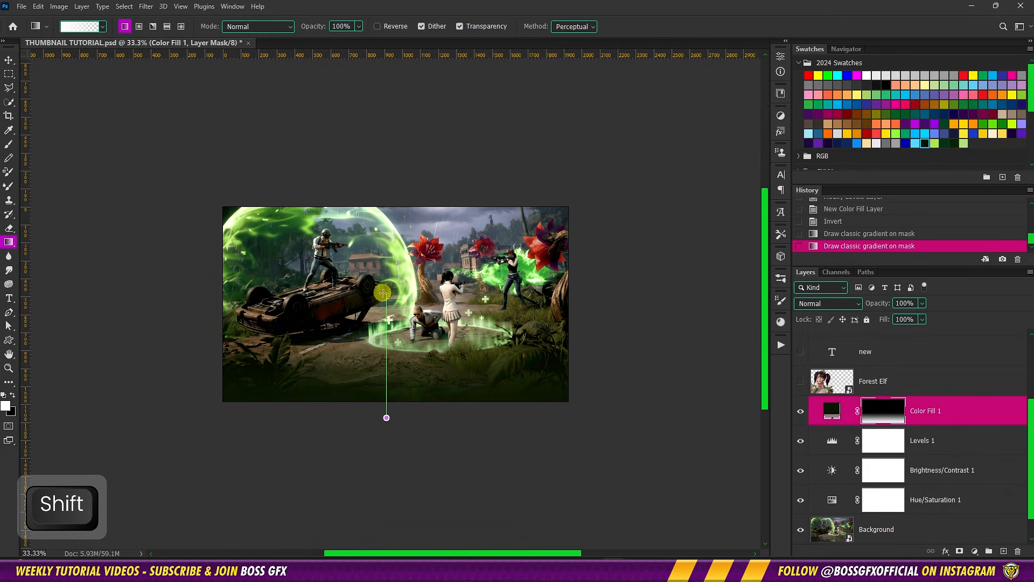
left_click_drag(383, 293, 383, 294)
left_click_drag(204, 412, 397, 172)
key("v")
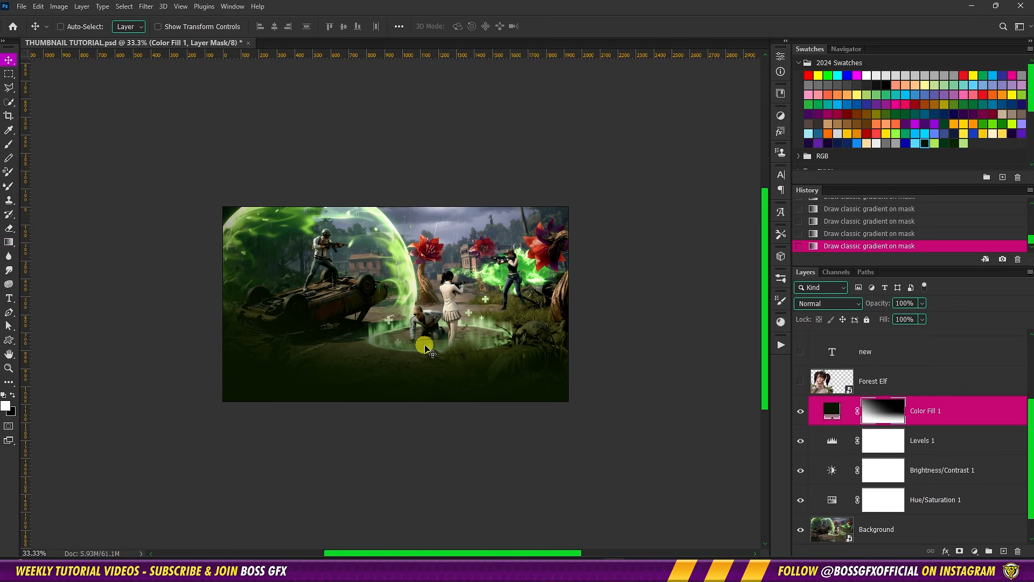
key("ctrl+0")
key("ctrl+minus")
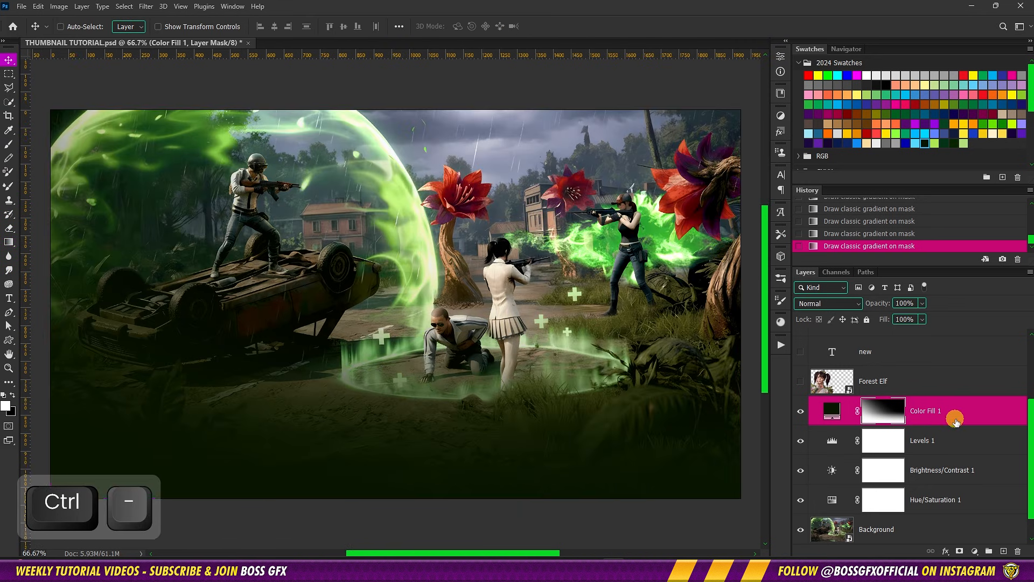
Make the Forest Elf character layer visible and open the Camera Raw filter for it
left_click(873, 381)
left_click(801, 382)
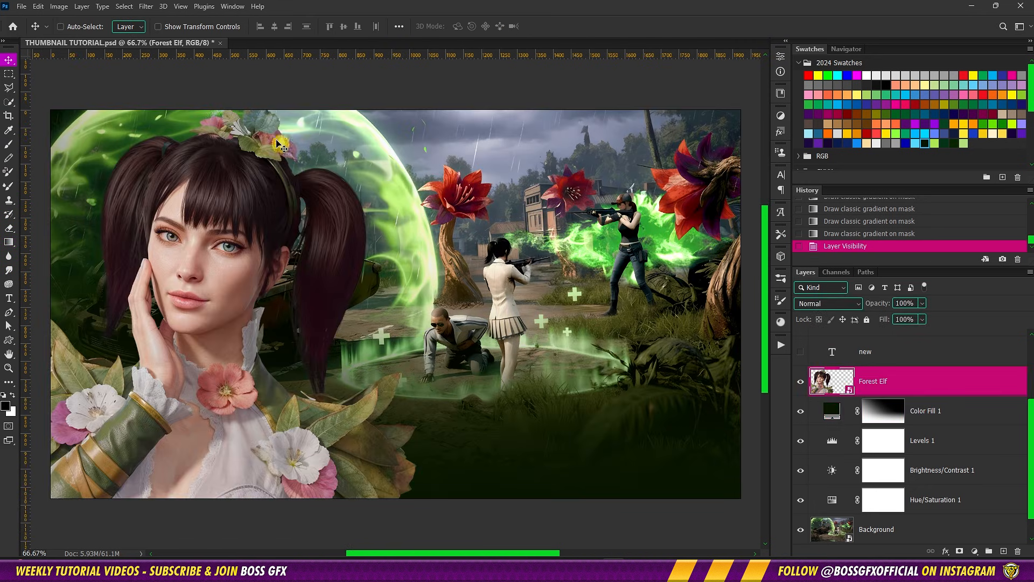
left_click(153, 9)
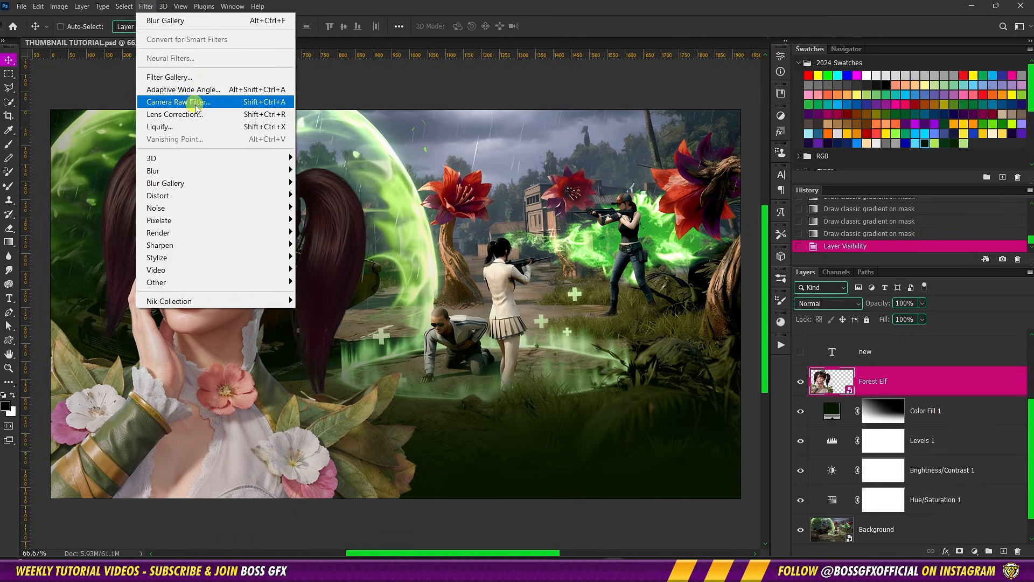
left_click(375, 265)
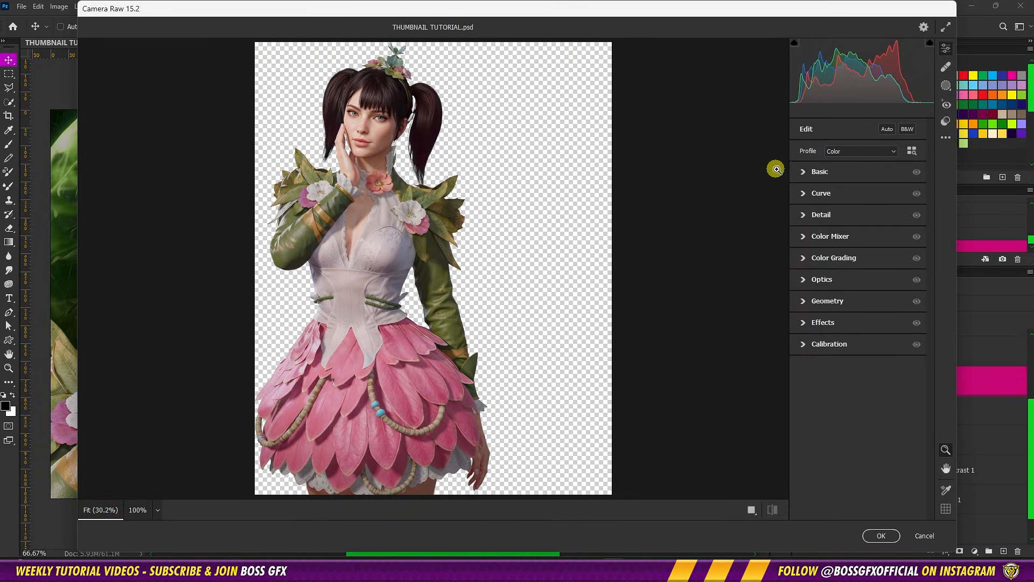
In the Basic adjustments, set Contrast to +10, Highlights to -15 and Shadows to +25
left_click(808, 174)
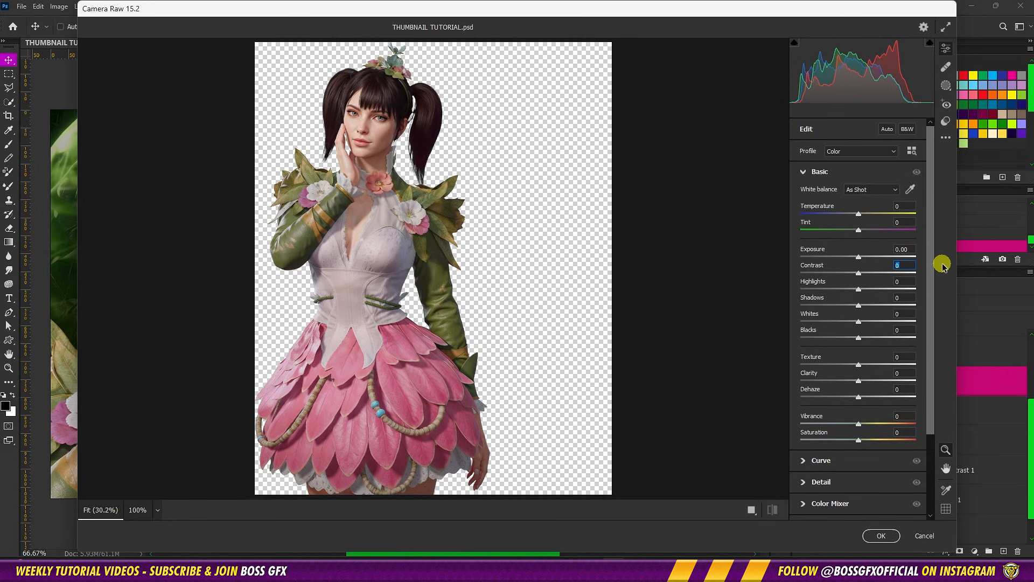
type("10")
key("Tab")
type("-15")
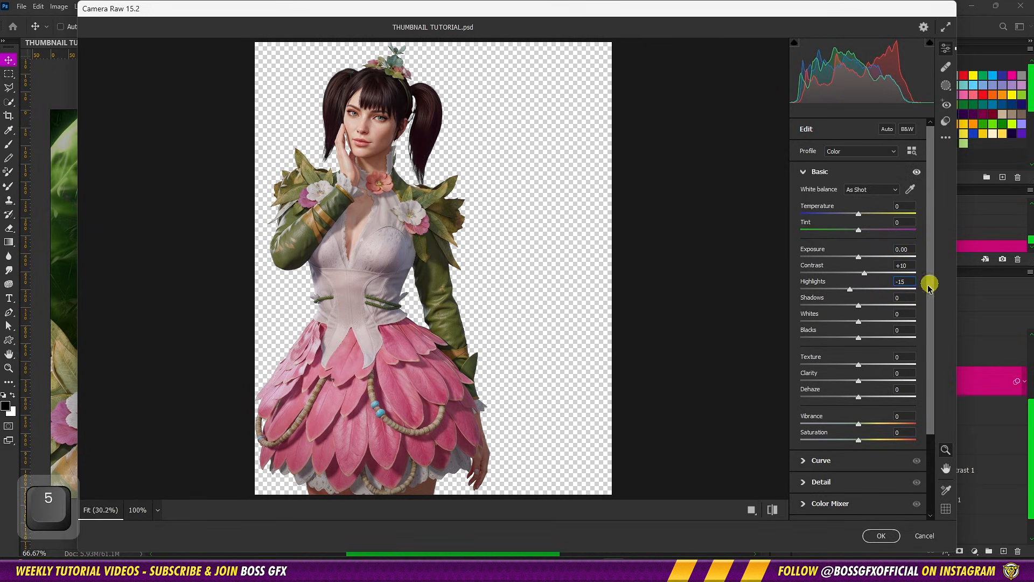
left_click(905, 298)
type("25")
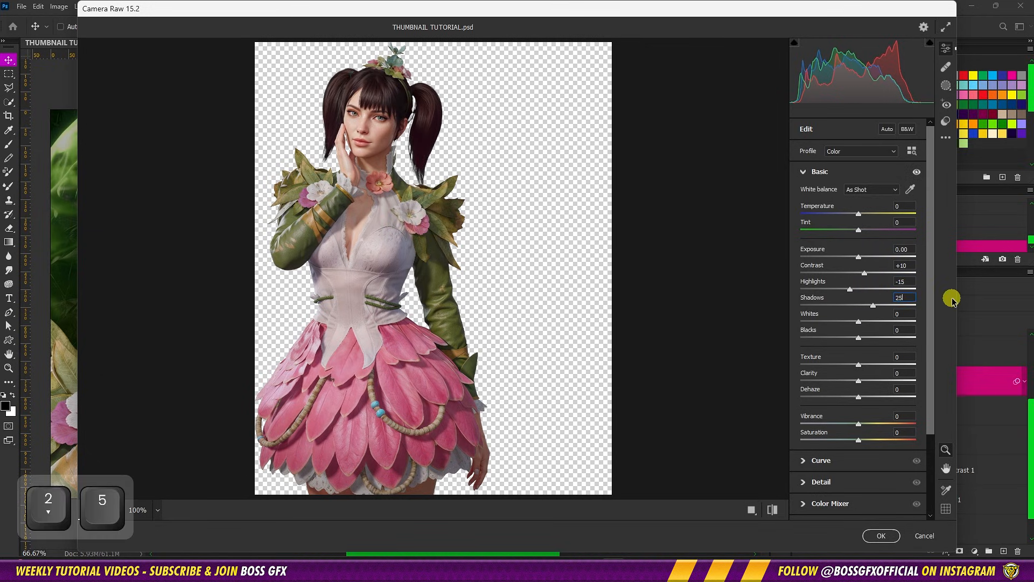
Set Texture to +50, Clarity to +15 and Vibrance to +10 in the character's Basic adjustments
left_click(899, 357)
type("50")
key("Tab")
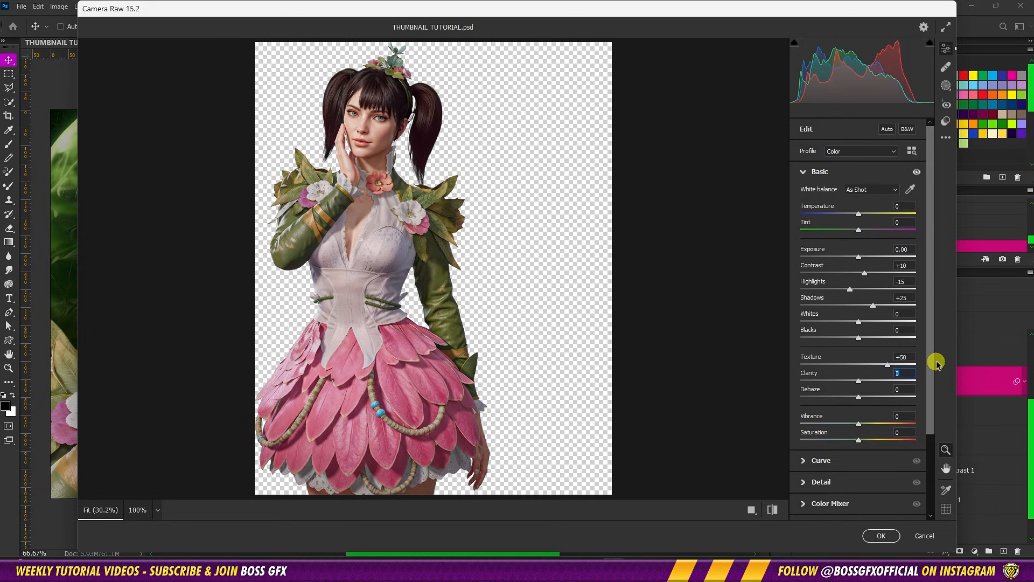
type("15")
left_click(905, 416)
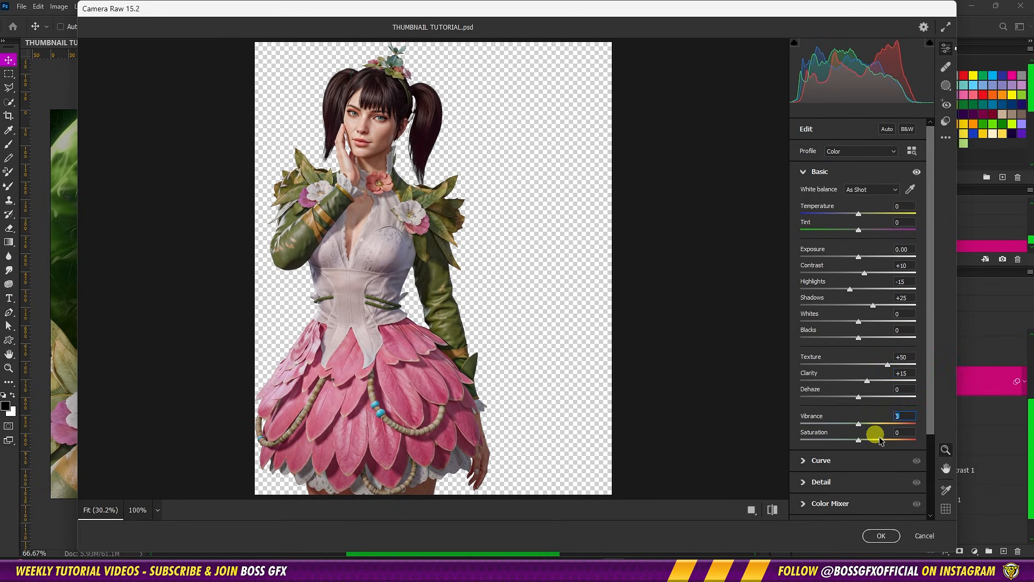
type("10")
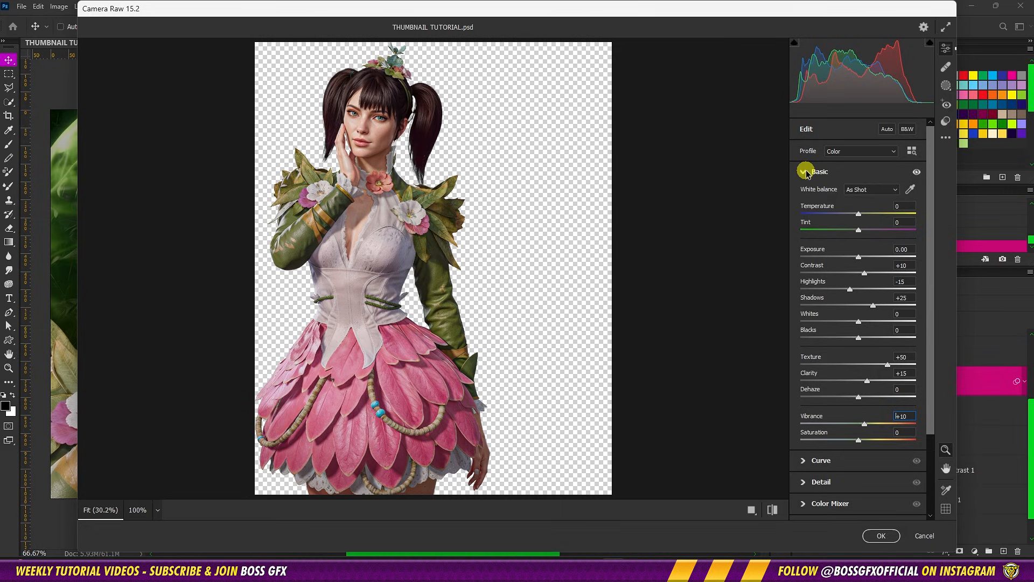
left_click(805, 172)
In the Detail adjustments, set Sharpening to 15, its Masking to 100 and Noise Reduction to 15
left_click(806, 215)
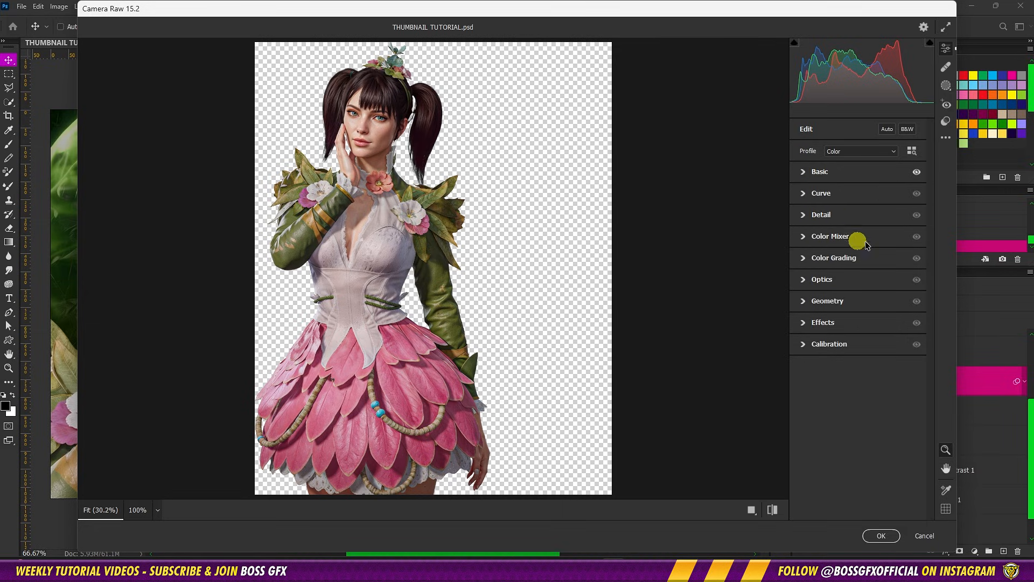
left_click(904, 231)
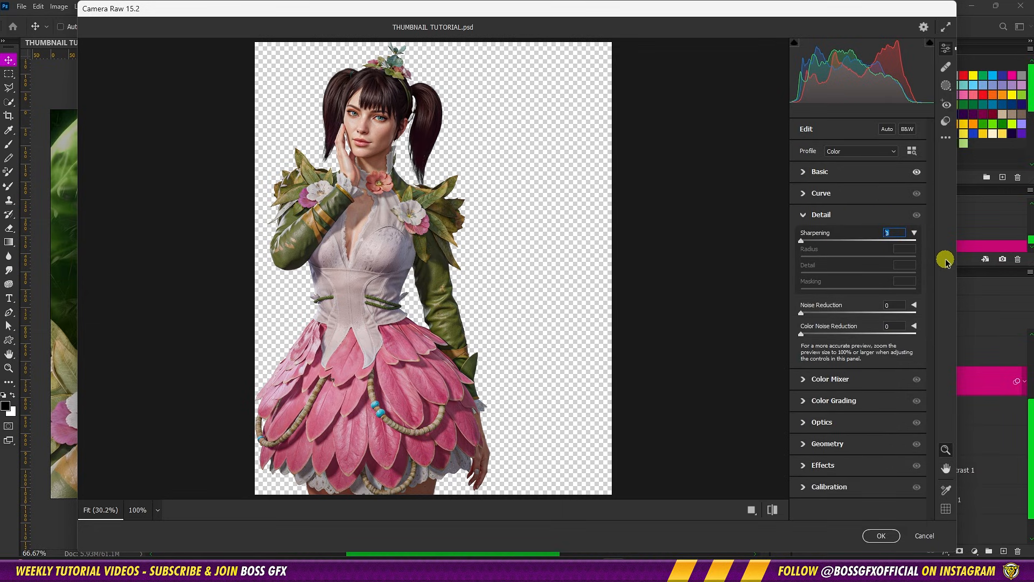
type("15")
key("alt")
left_click_drag(803, 290, 871, 307)
type("15")
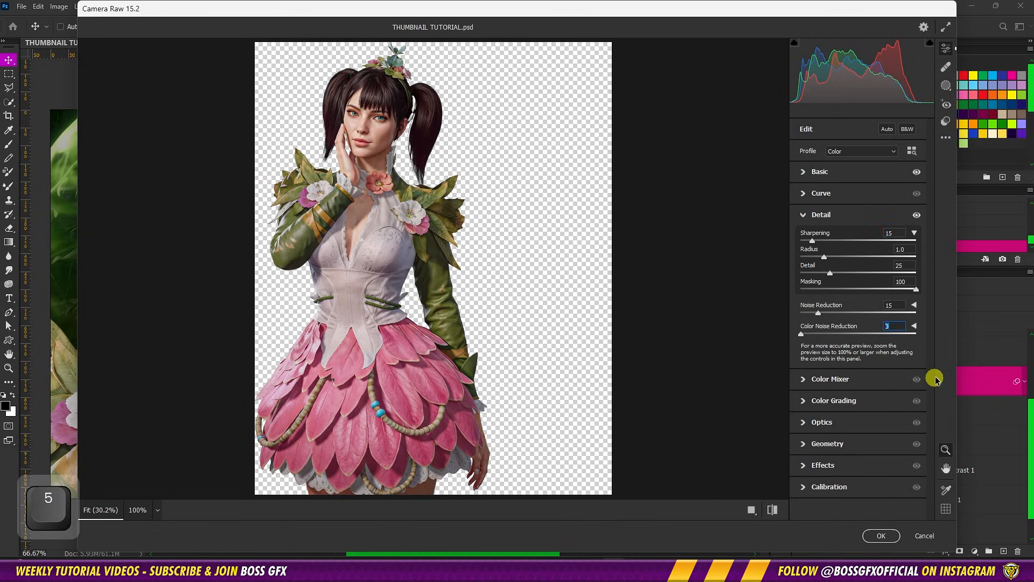
left_click(804, 215)
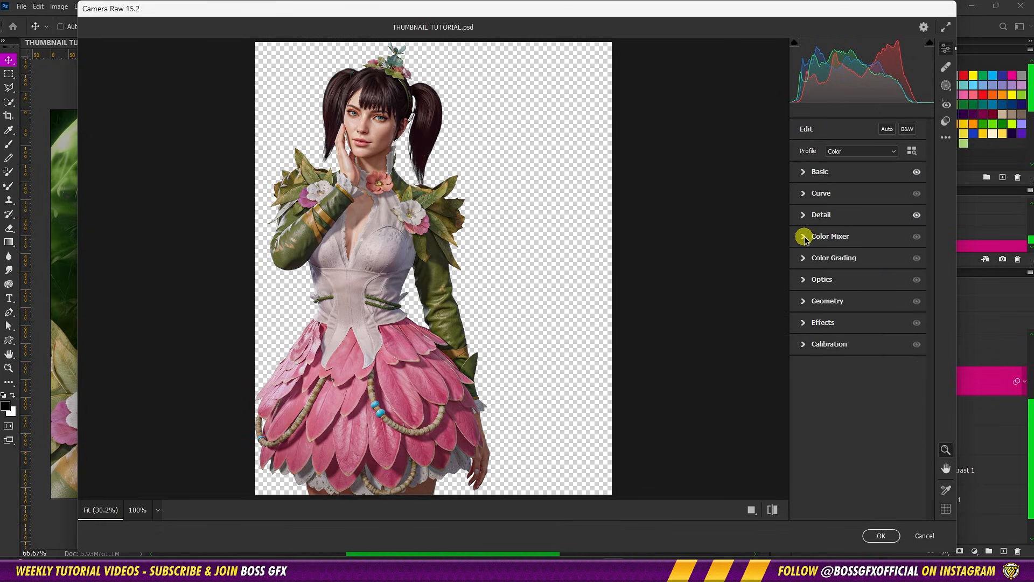
In the Color Mixer, set the saturation of Reds to +20 and Greens to +25, and apply the Camera Raw filter
left_click(804, 237)
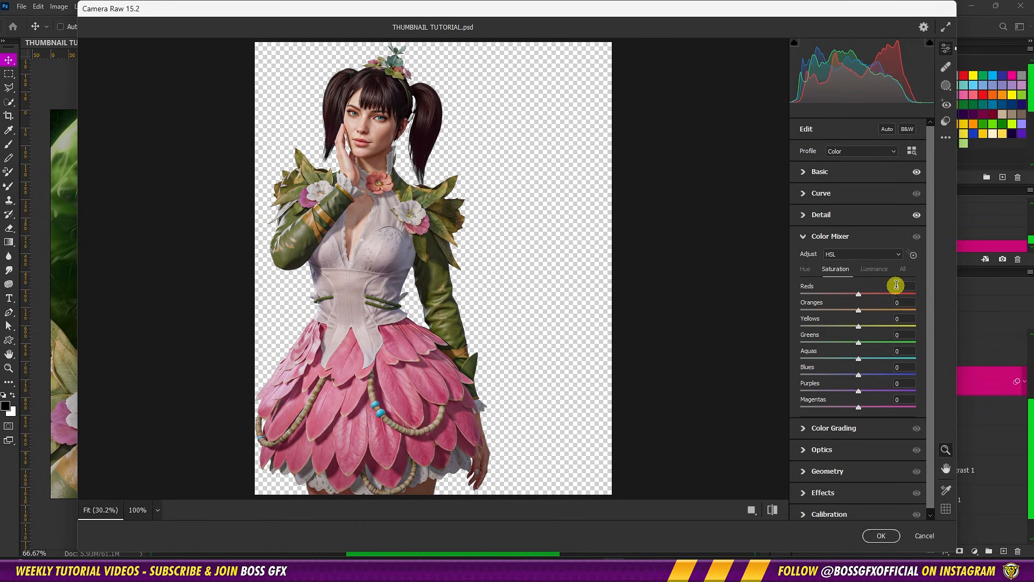
type("20")
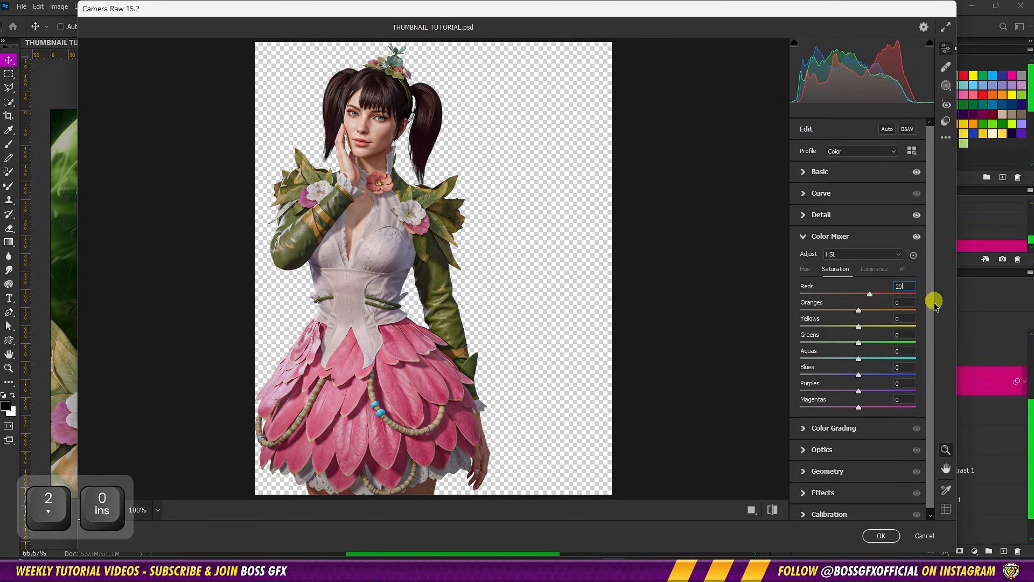
left_click(909, 334)
type("25")
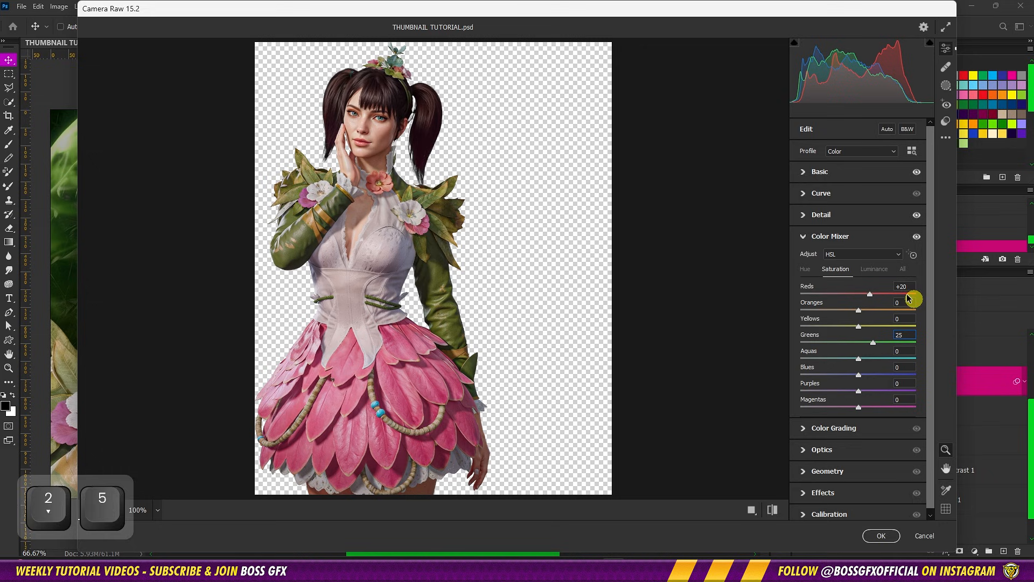
left_click(838, 238)
left_click(883, 536)
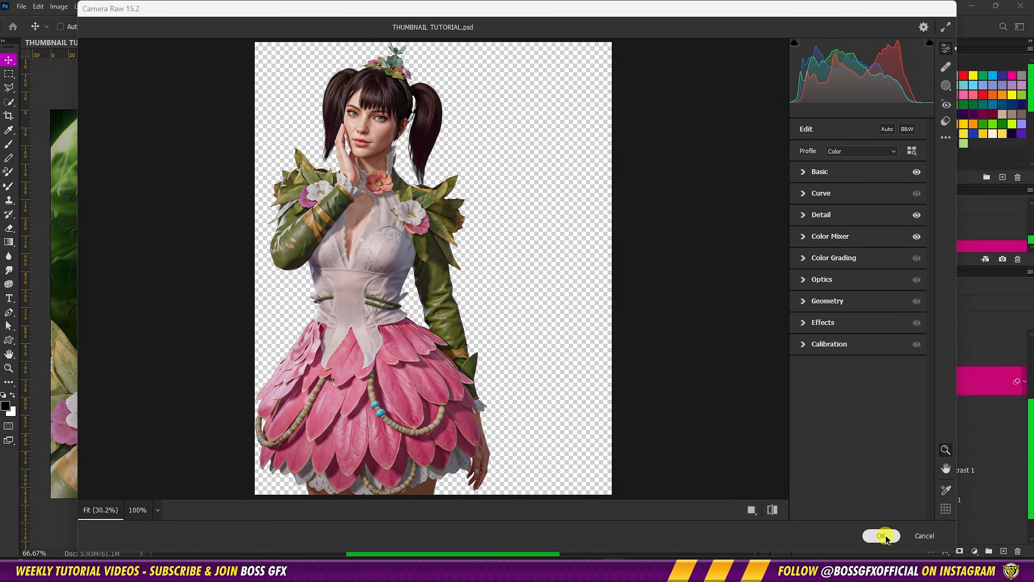
Apply an Unsharp Mask filter to the Forest Elf layer with Amount 100%, Radius 1.0 pixels and Threshold 0
left_click(147, 6)
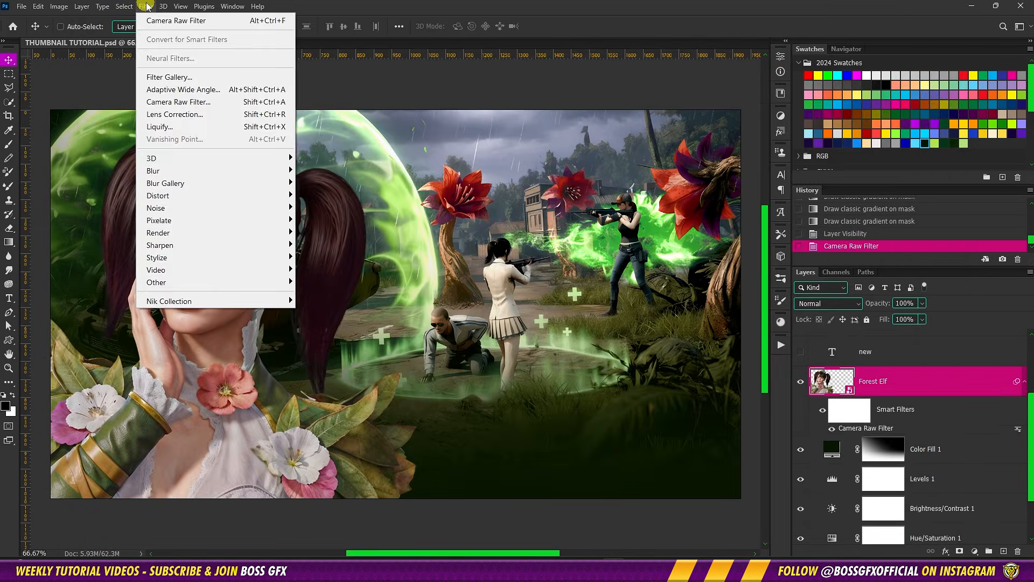
mouse_move(194, 245)
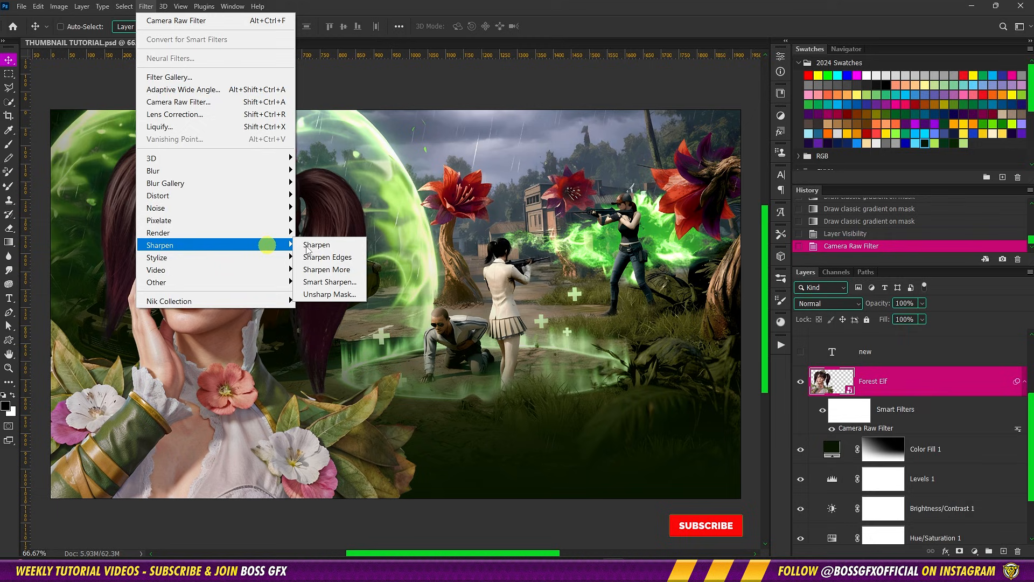
left_click(349, 296)
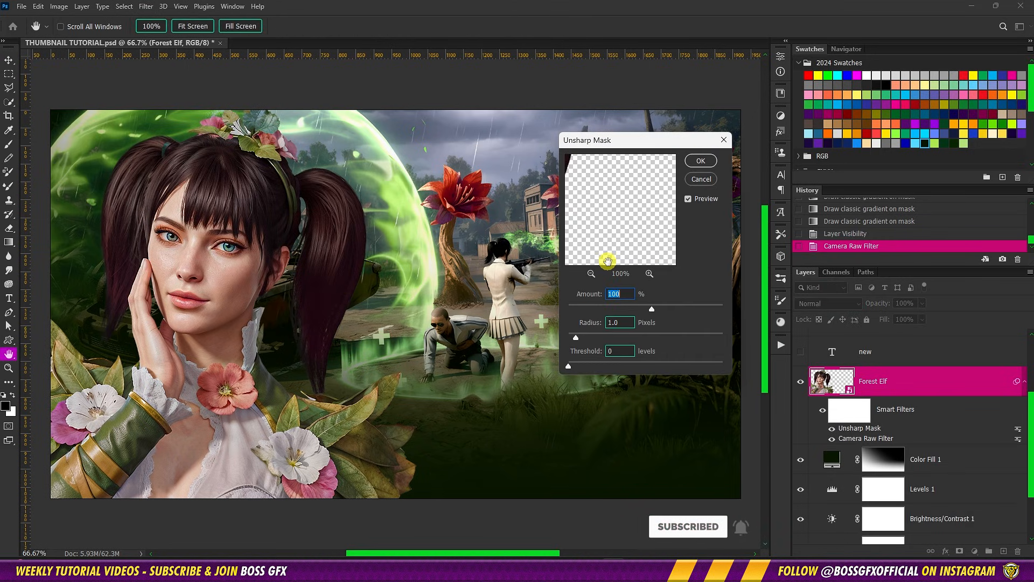
left_click(630, 293)
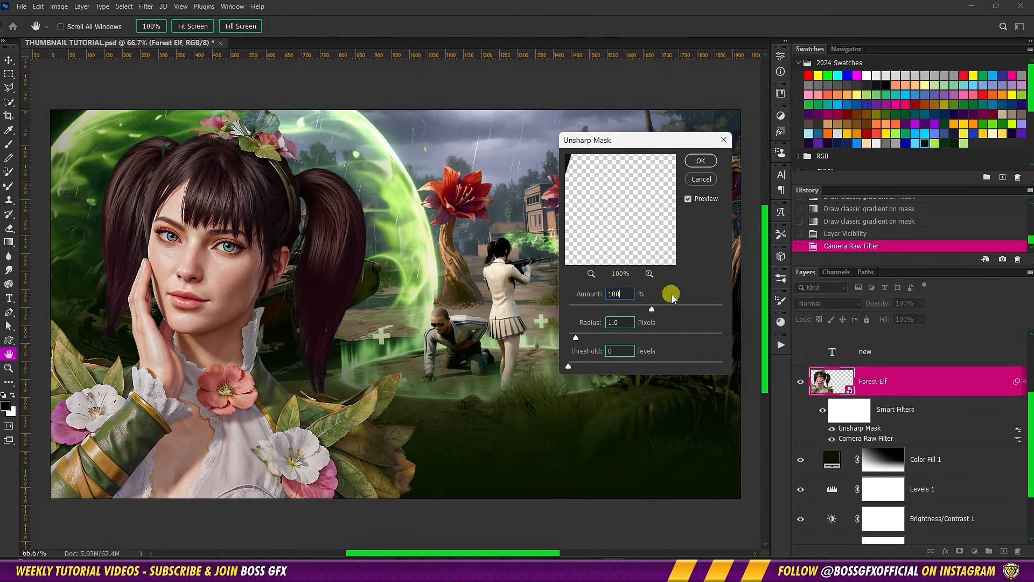
left_click(701, 161)
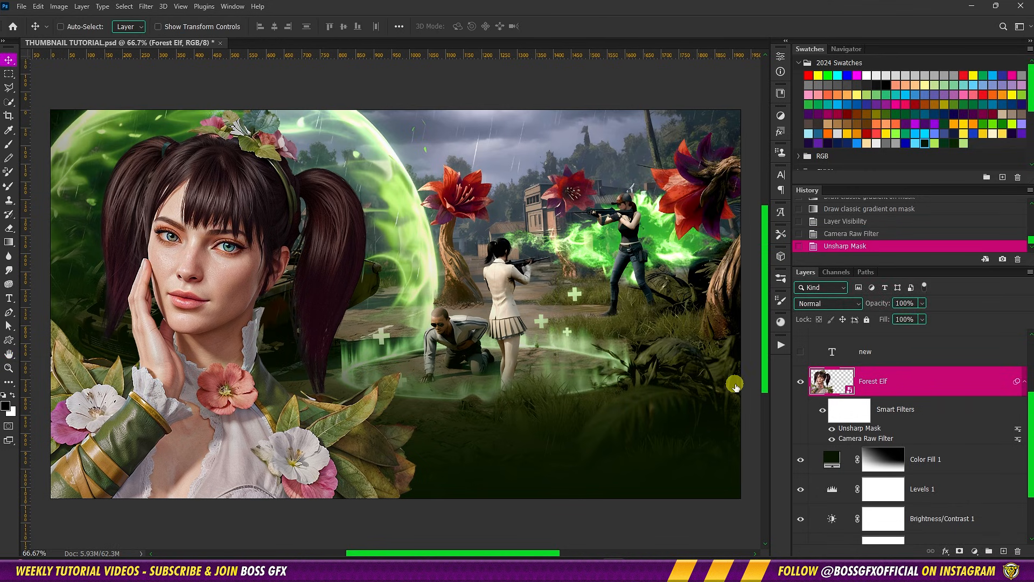
Add a white Inner Shadow to the Forest Elf layer with the Linear Dodge (Add) blend mode
left_click(584, 289)
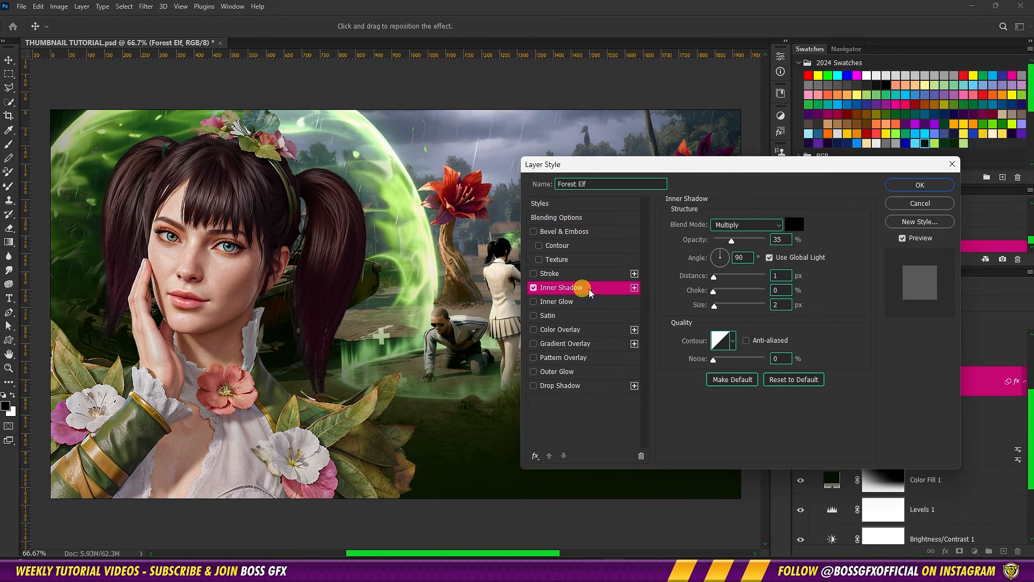
left_click(795, 225)
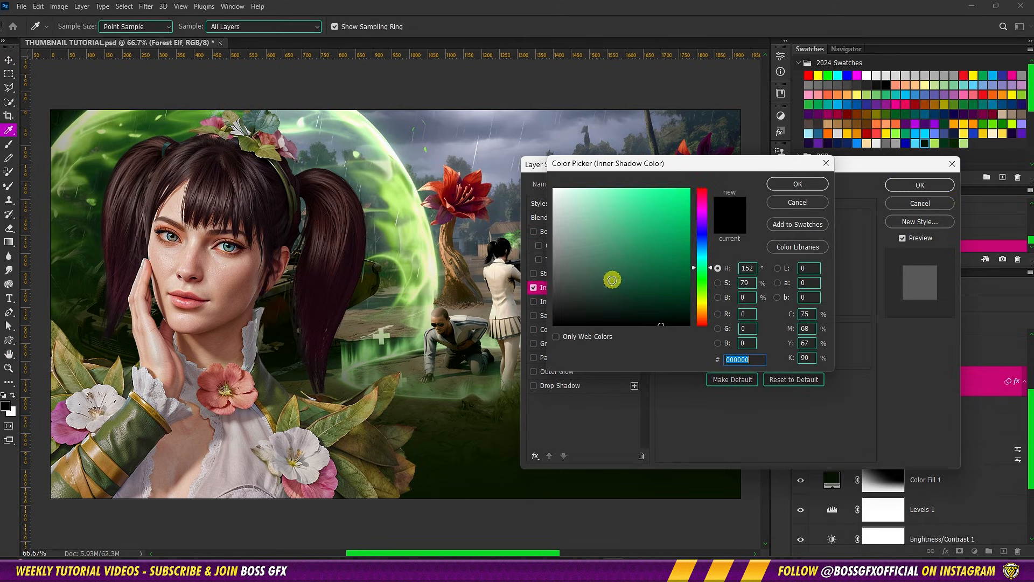
left_click(546, 188)
left_click(797, 190)
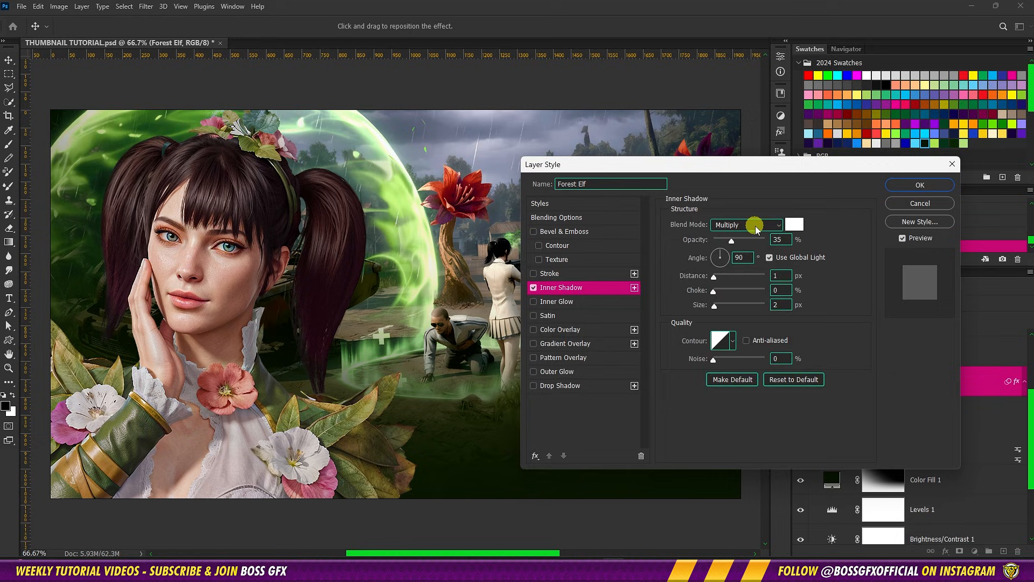
left_click(756, 226)
left_click(774, 332)
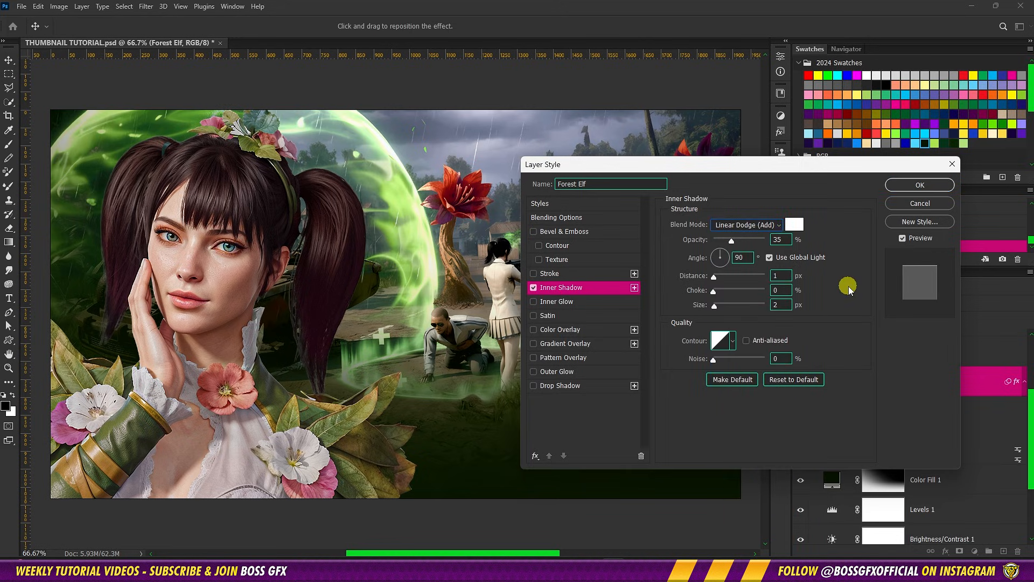
Set the Inner Shadow to 100% opacity, 5 px distance and 0 px size, with Use Global Light off
left_click_drag(733, 244, 803, 247)
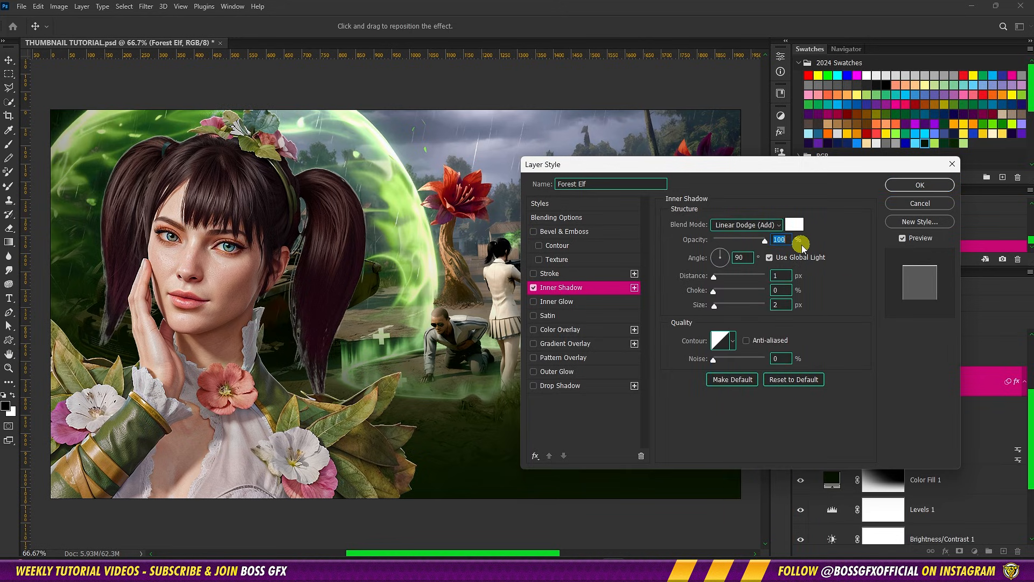
left_click(770, 258)
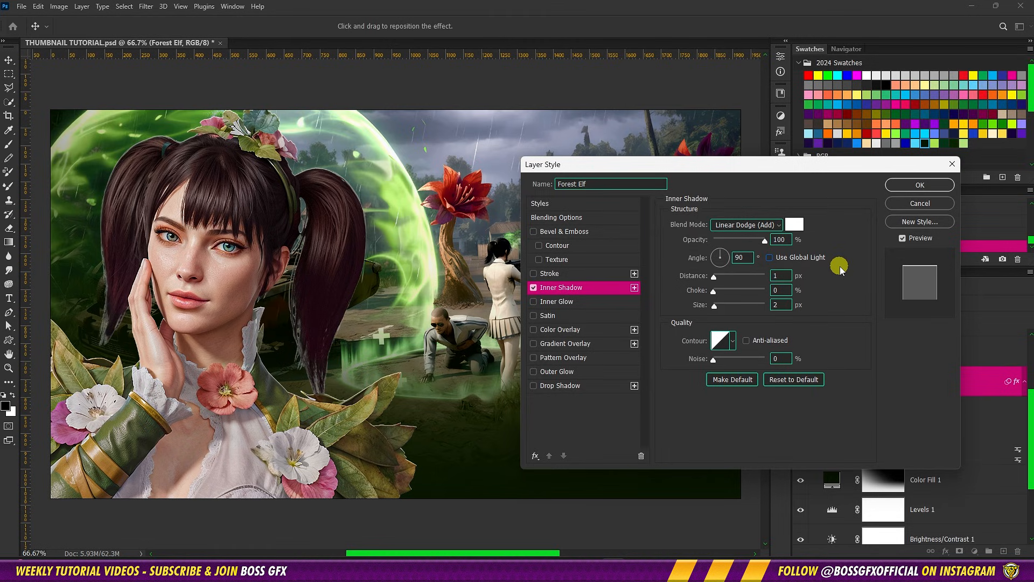
double_click(781, 278)
type("5")
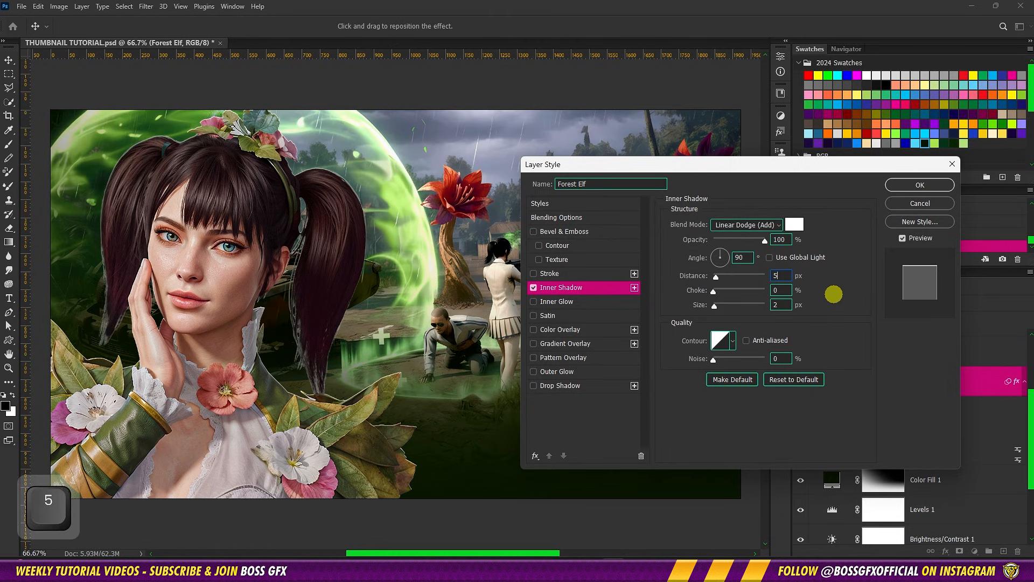
double_click(780, 305)
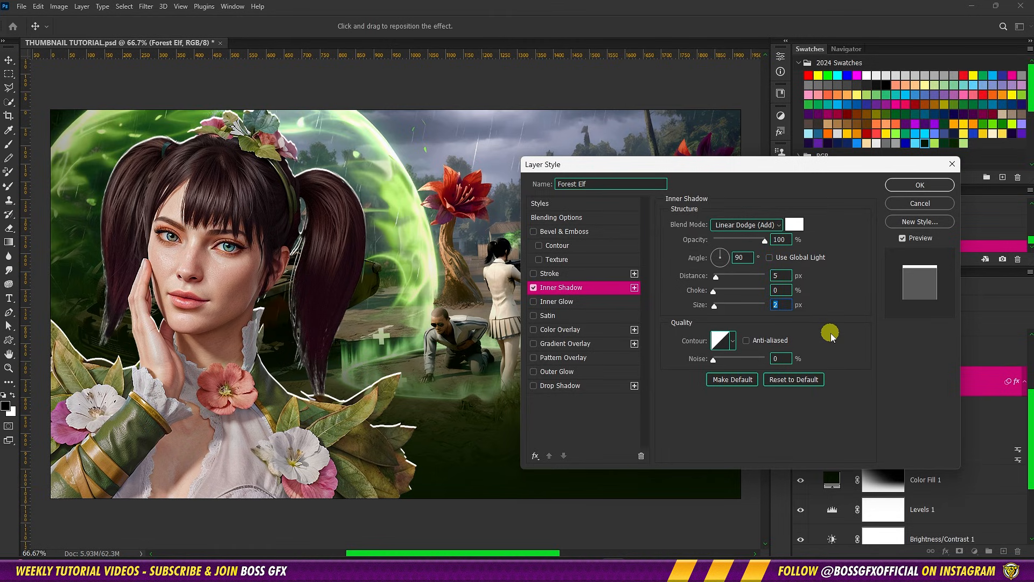
type("0")
Add an Inner Glow to the Forest Elf layer with Linear Dodge (Add) blend mode and 100% opacity
left_click(599, 303)
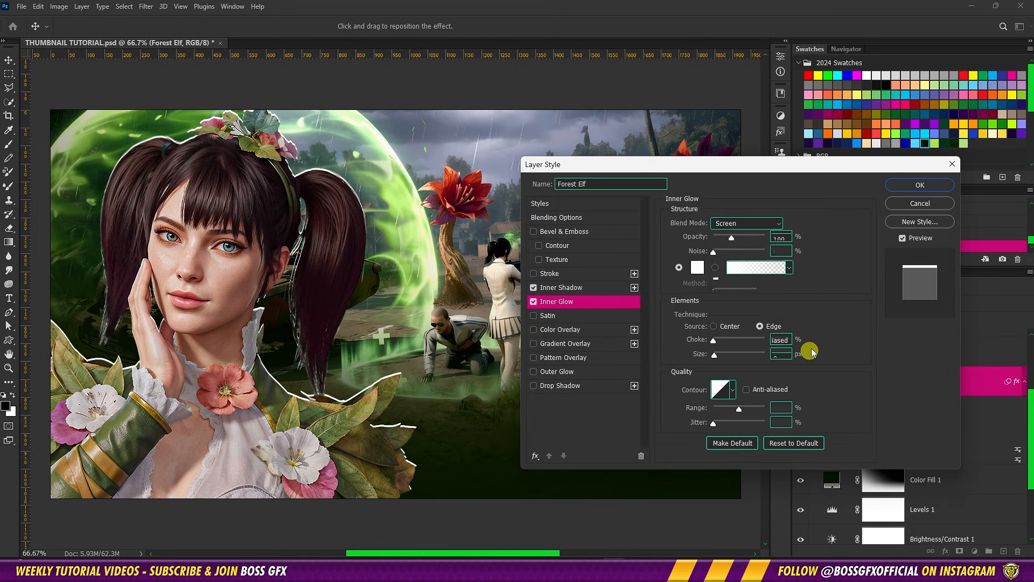
left_click(767, 224)
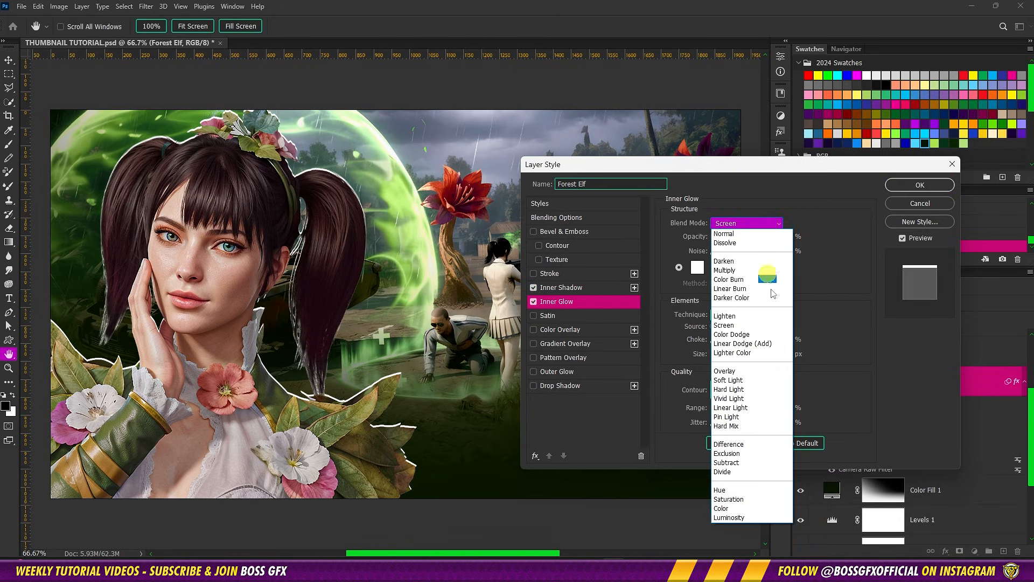
left_click(778, 345)
left_click(784, 238)
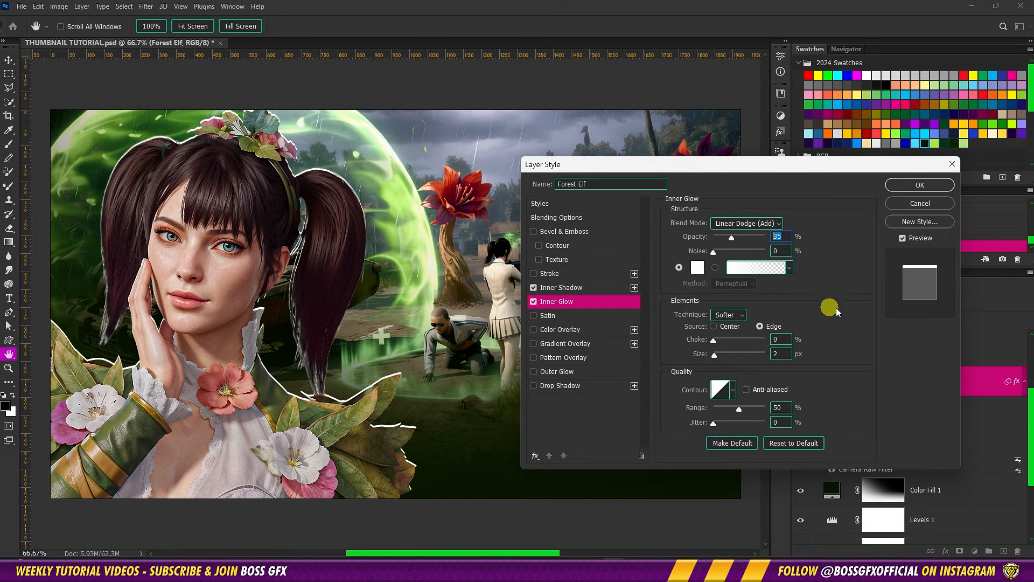
left_click_drag(731, 238, 866, 242)
Set the Inner Glow color to the light green swatch #b1e467
left_click(698, 268)
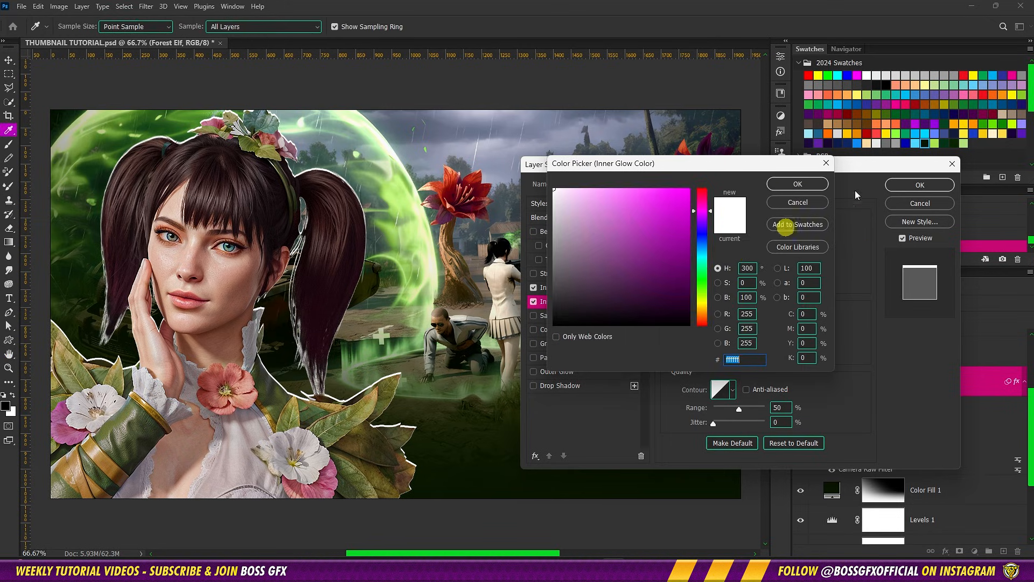
left_click(934, 143)
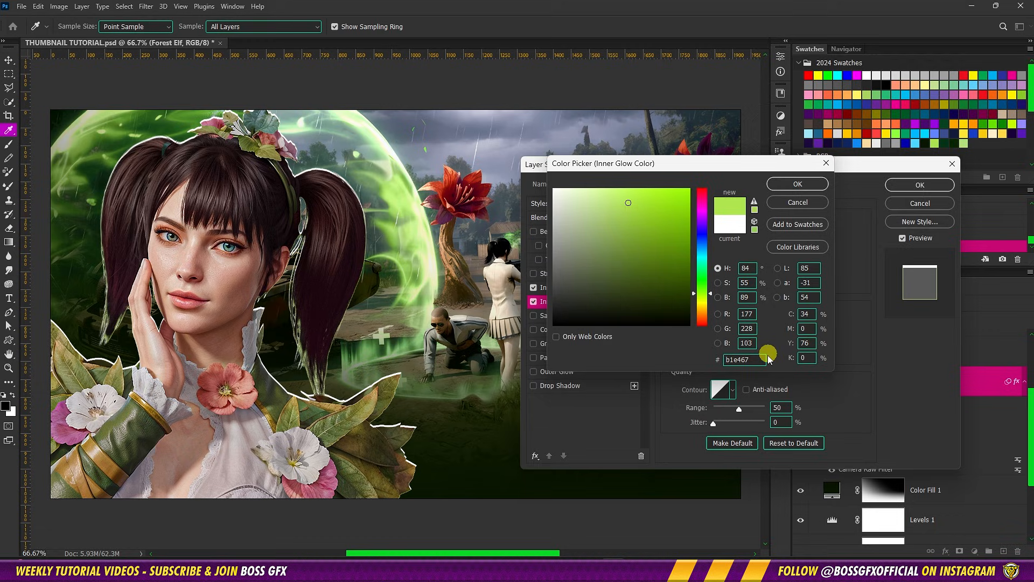
left_click_drag(764, 360, 693, 360)
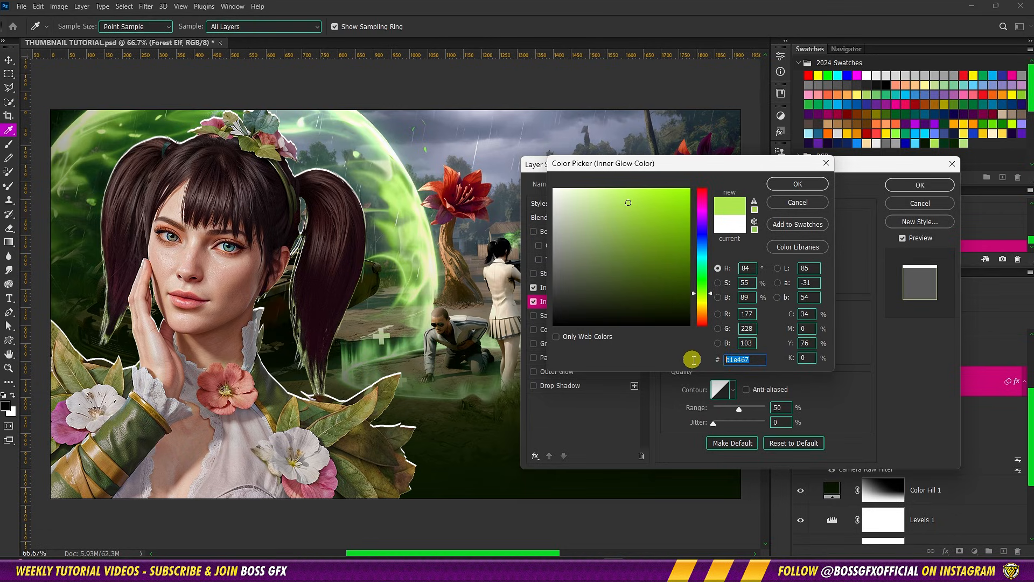
left_click(798, 184)
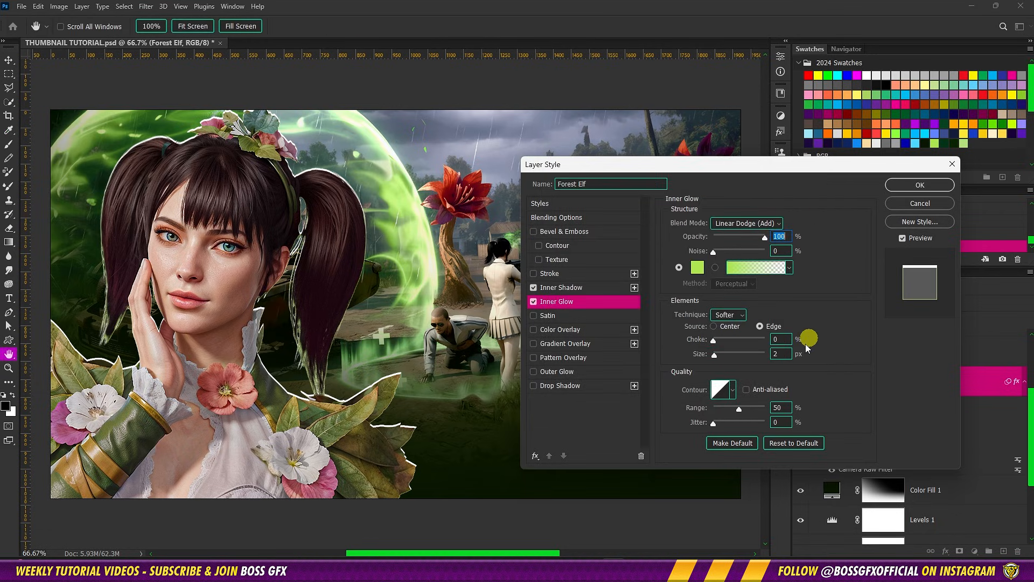
Set the Inner Glow size to 35 px and its range to 64%
double_click(781, 353)
type("35")
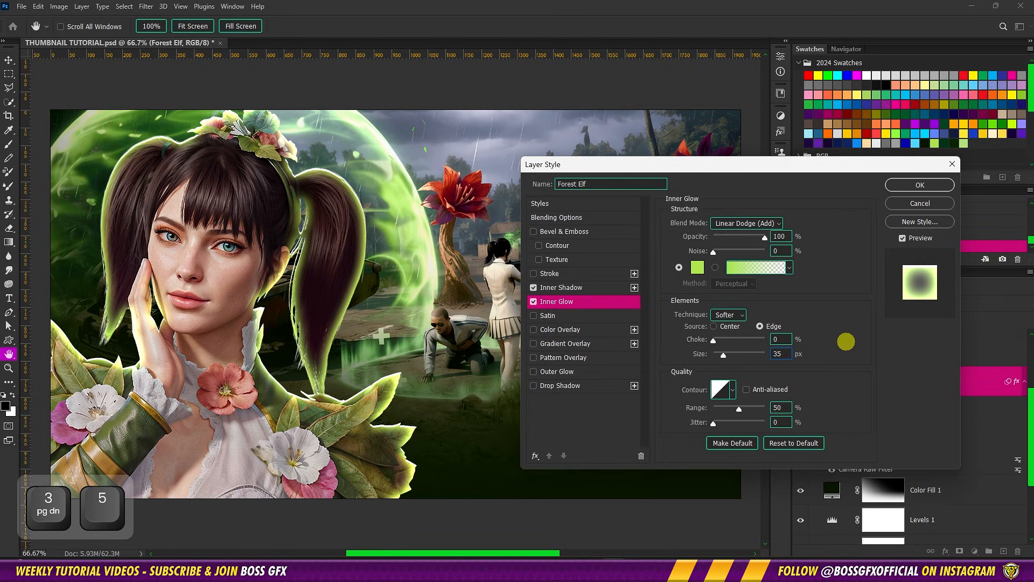
double_click(783, 408)
type("64")
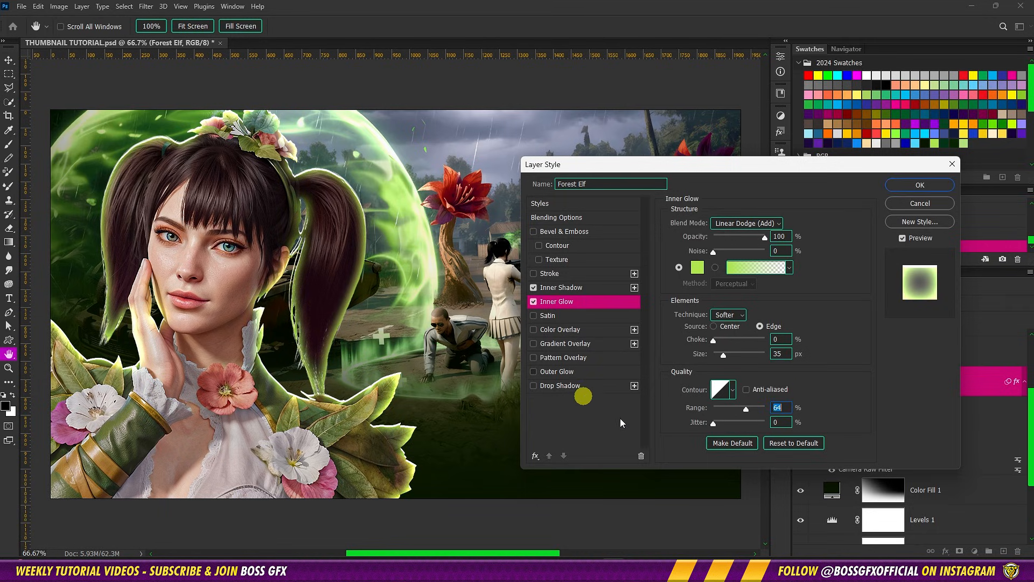
Add an Outer Glow to the Forest Elf layer with Linear Dodge (Add) blend mode and 75% opacity
left_click(614, 371)
left_click(755, 228)
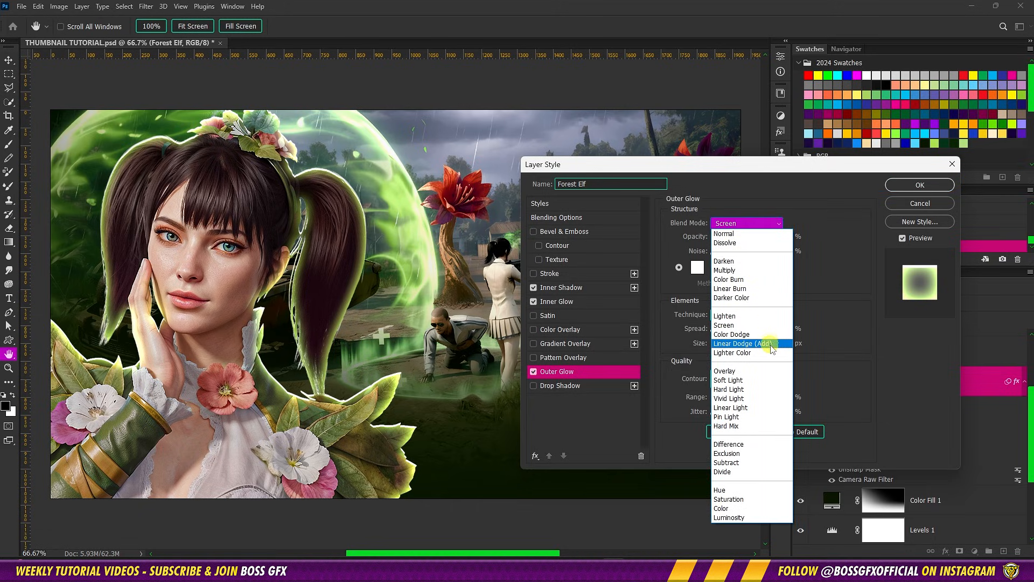
left_click(744, 345)
left_click(790, 236)
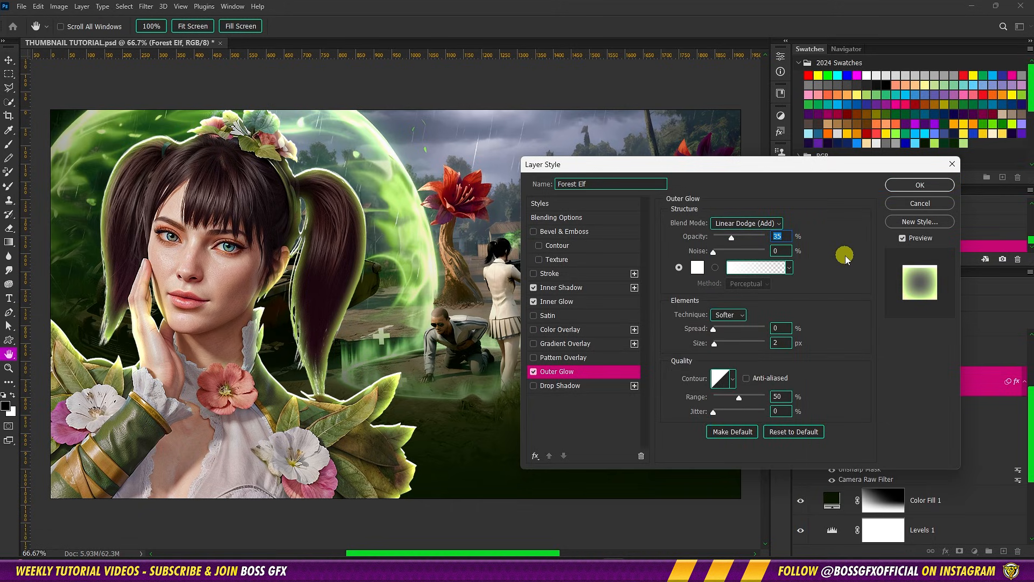
type("75")
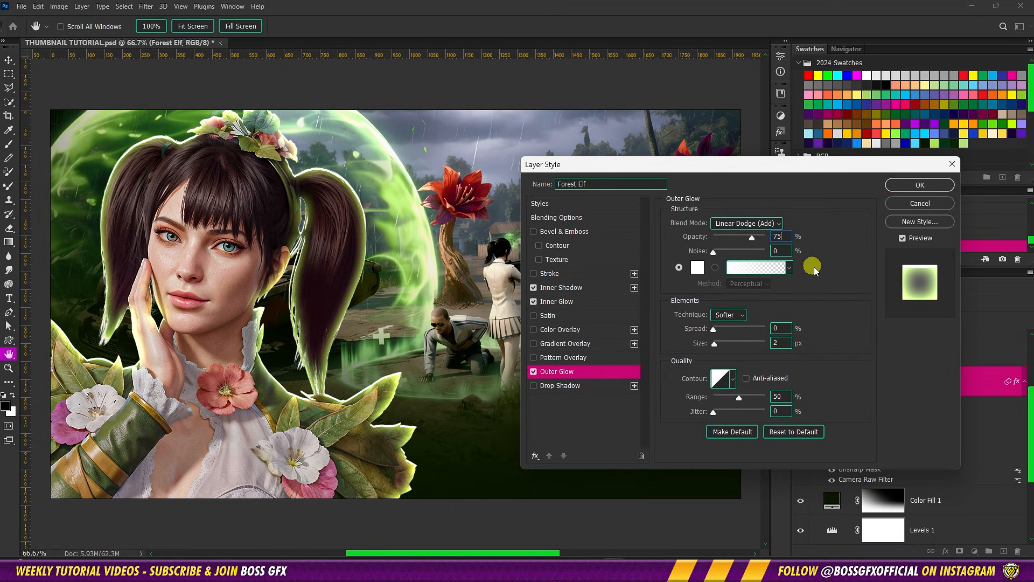
Set the Outer Glow color to the light green swatch used for the Inner Glow
left_click(696, 268)
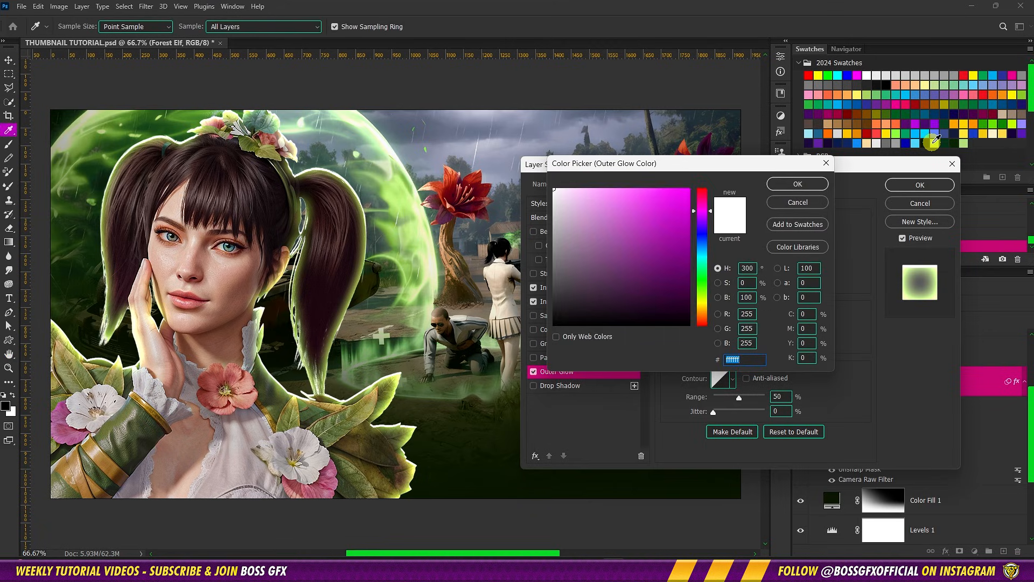
left_click(934, 142)
left_click(798, 184)
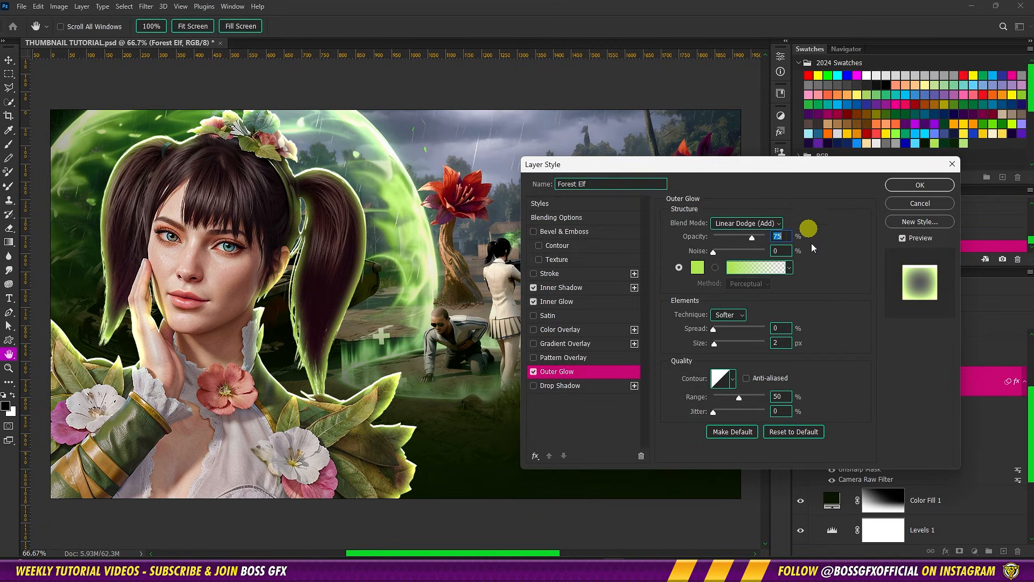
Set the Outer Glow size to 250 px and range to 100%, apply the layer style and collapse the layer's effects list
left_click(730, 377)
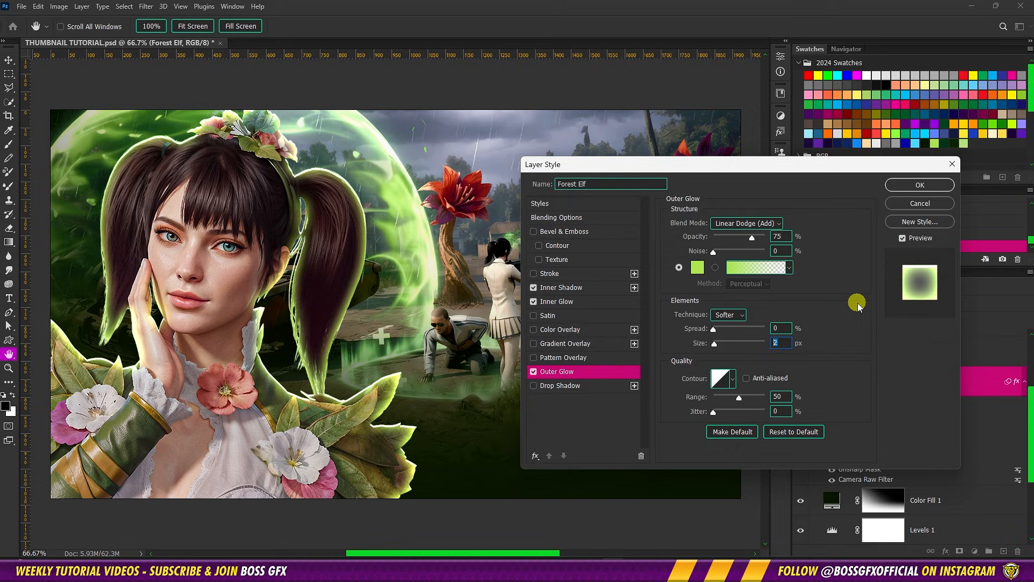
left_click_drag(721, 343, 844, 330)
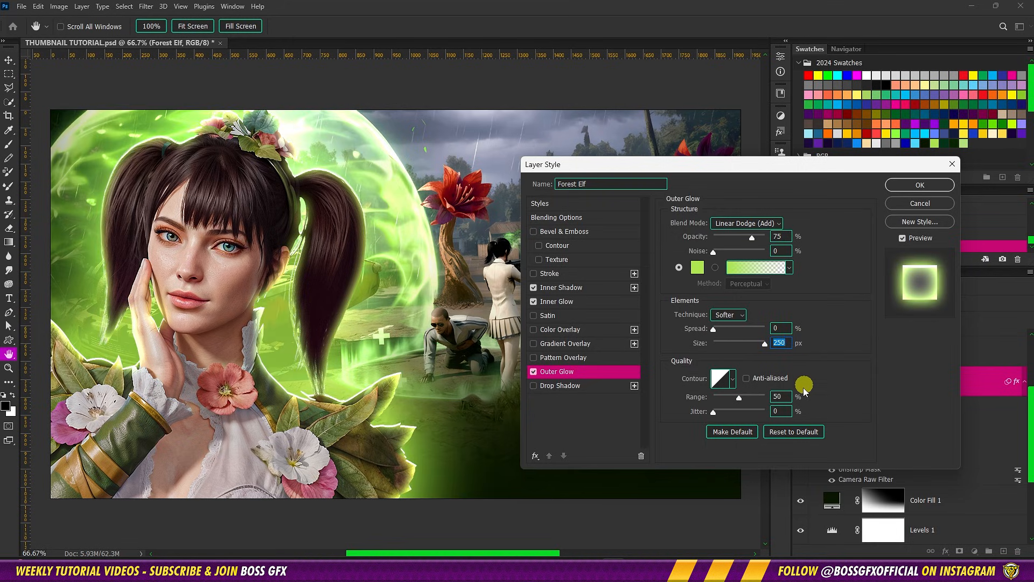
left_click_drag(743, 399, 887, 226)
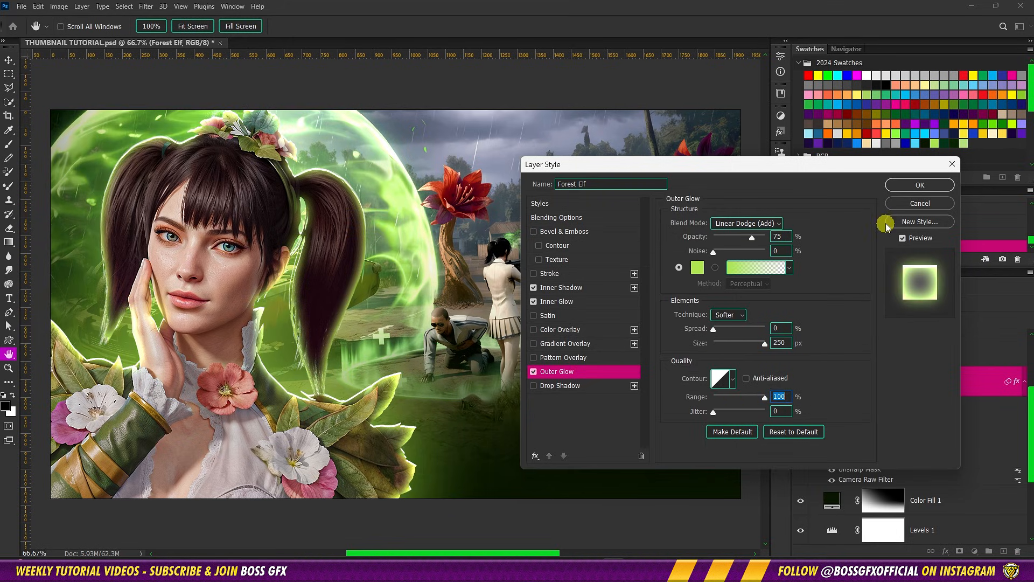
left_click(895, 186)
left_click(994, 388)
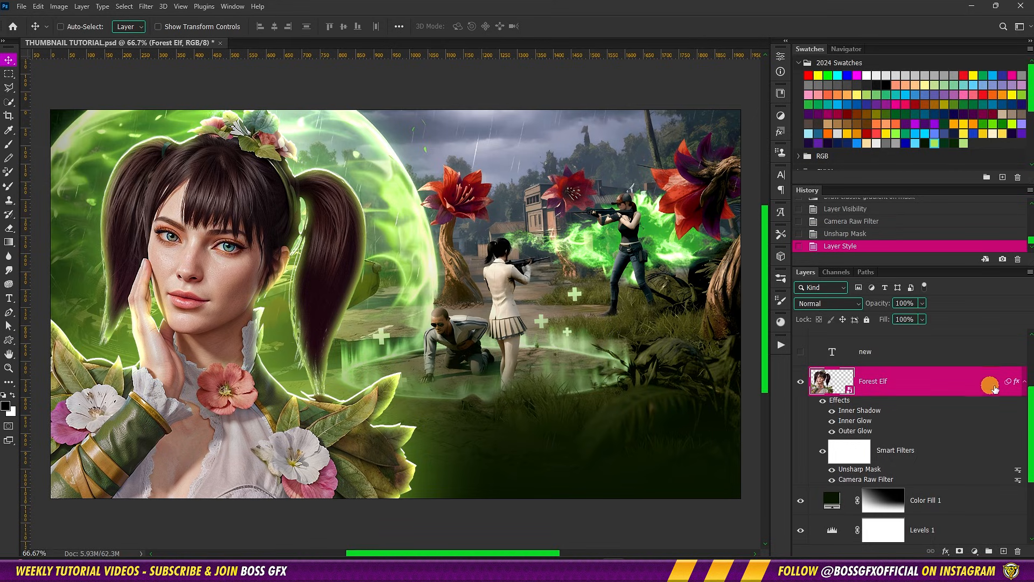
Add a Brightness/Contrast adjustment layer above Forest Elf and clip it to that layer
left_click(975, 551)
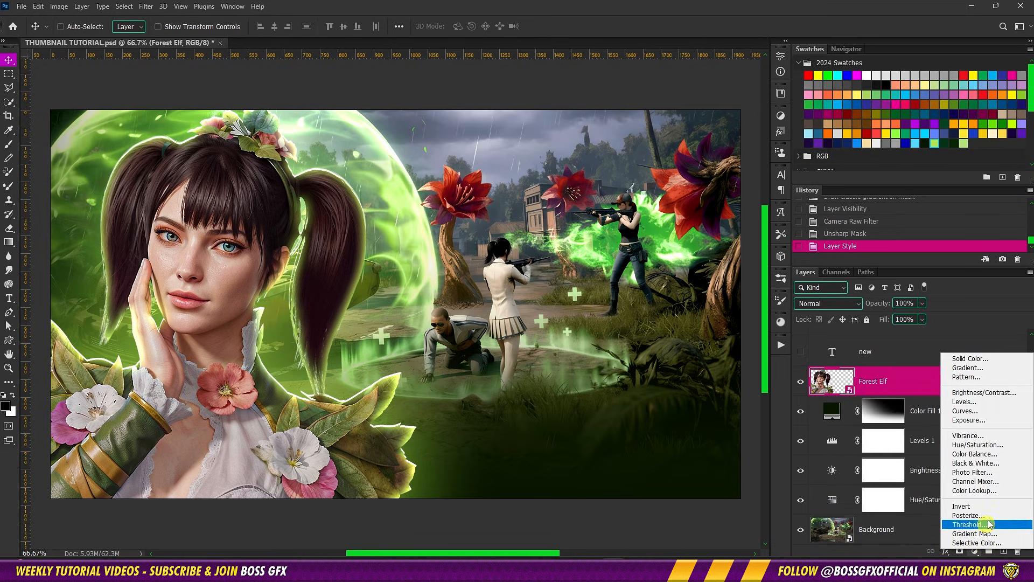
left_click(984, 393)
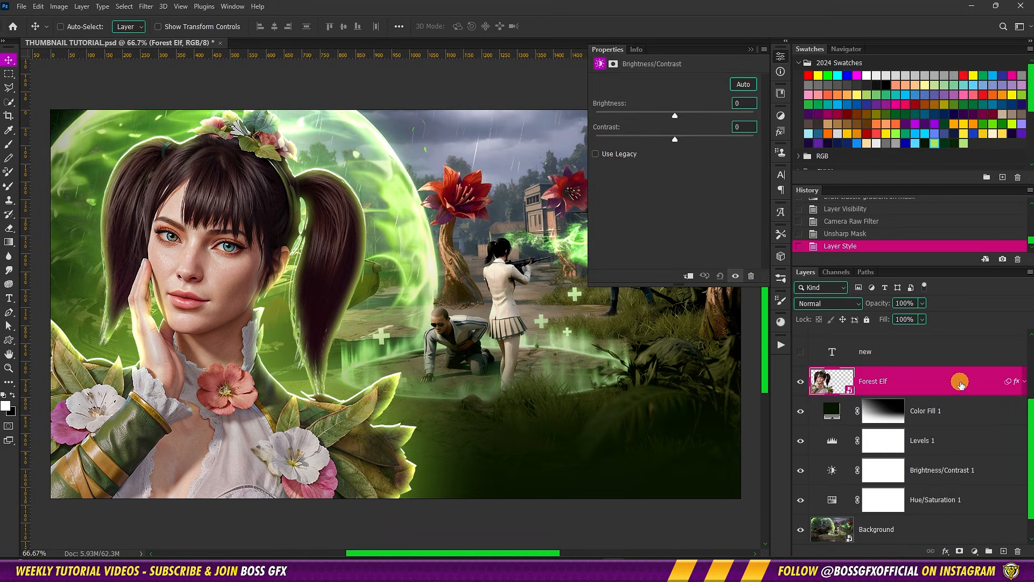
left_click(690, 276)
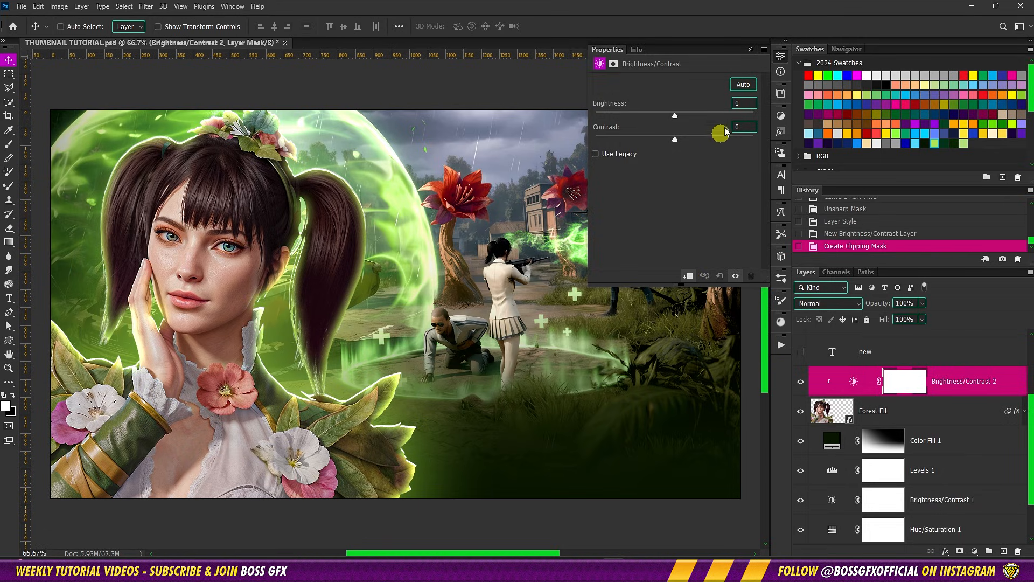
Set the clipped adjustment's brightness to -5 and its contrast to 25
left_click(746, 104)
type("-")
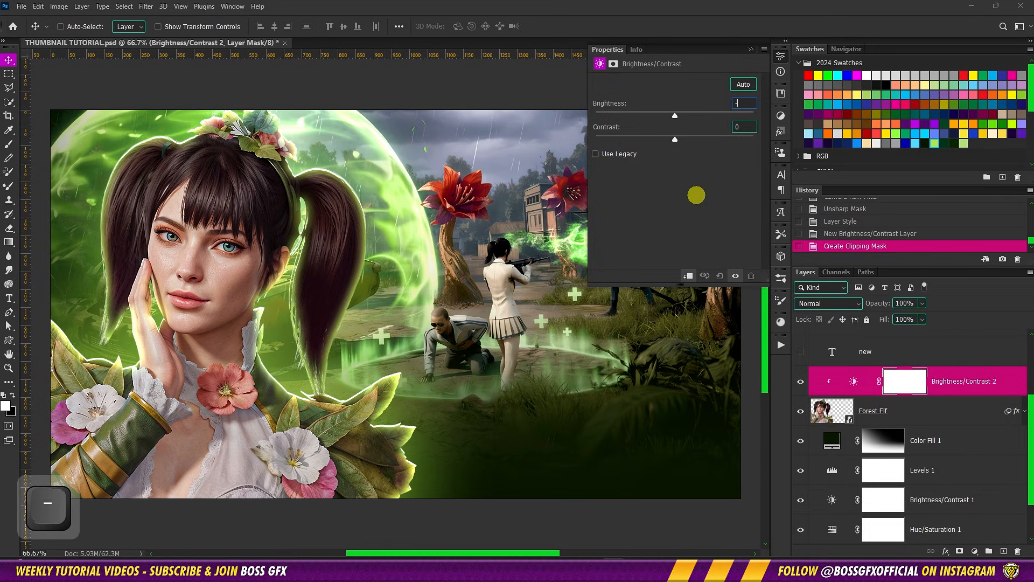
type("5")
key("Tab")
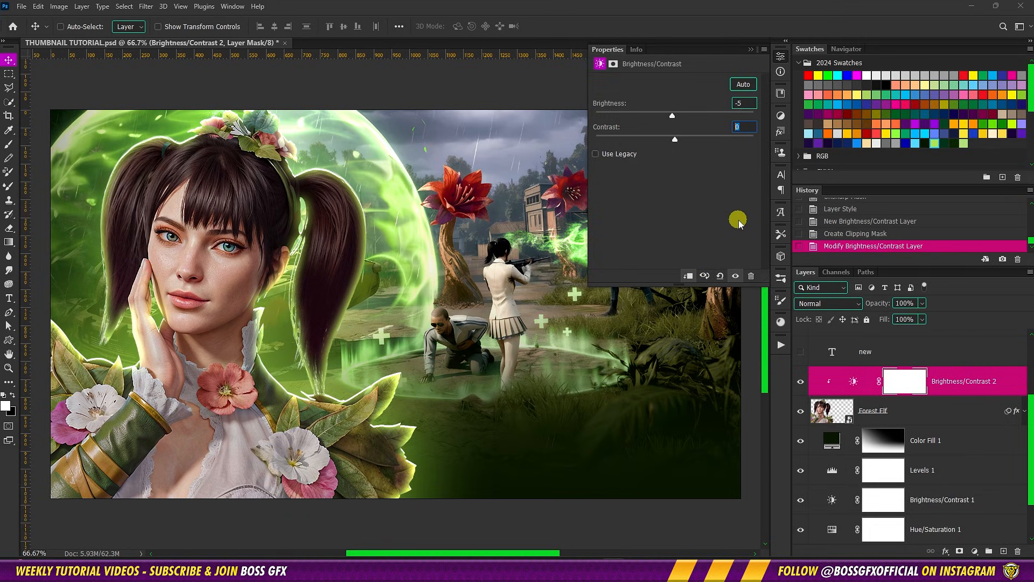
type("25")
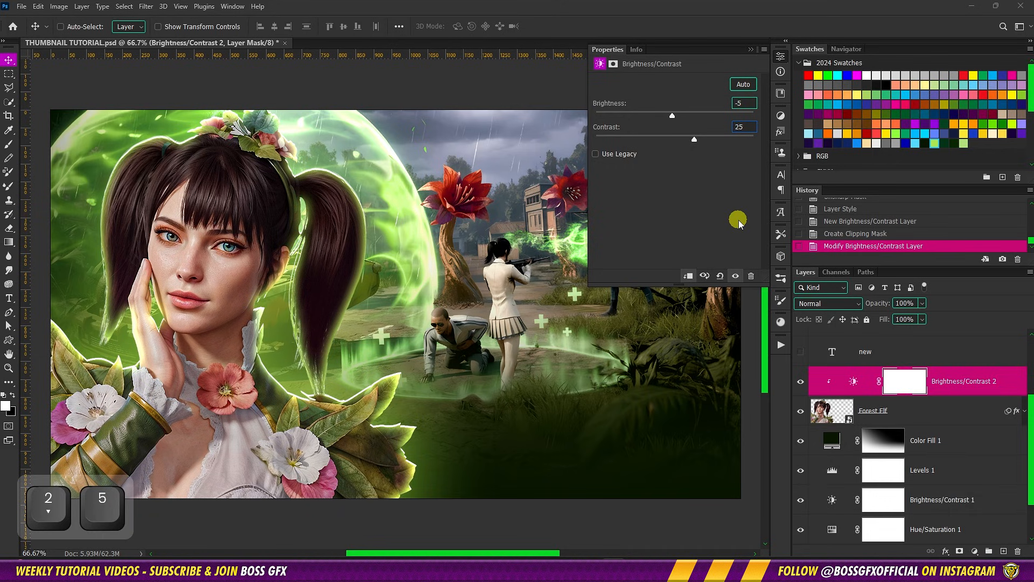
left_click(750, 49)
Add a Hue/Saturation adjustment layer clipped to Forest Elf and set its saturation to 15
left_click(975, 550)
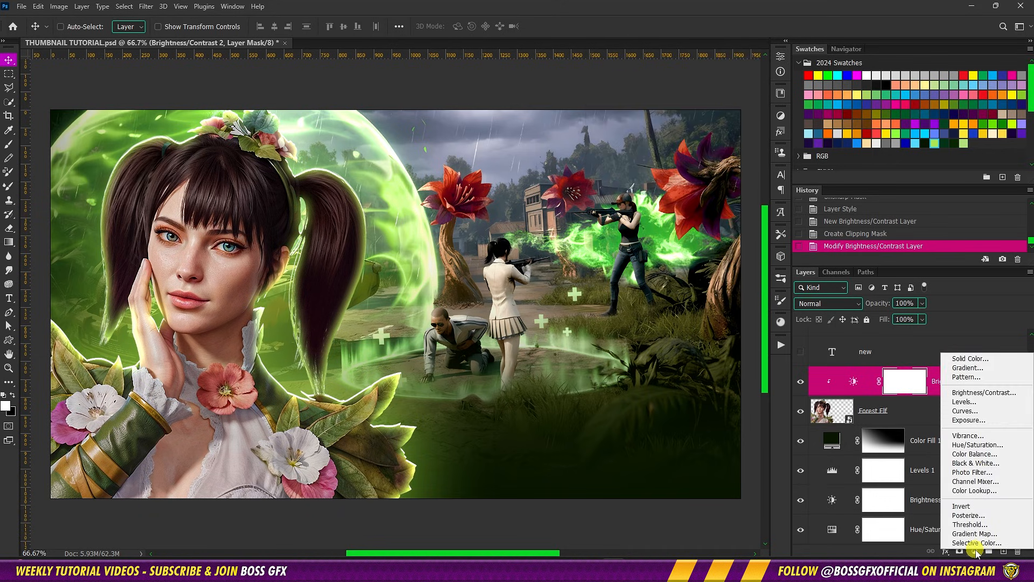
left_click(977, 445)
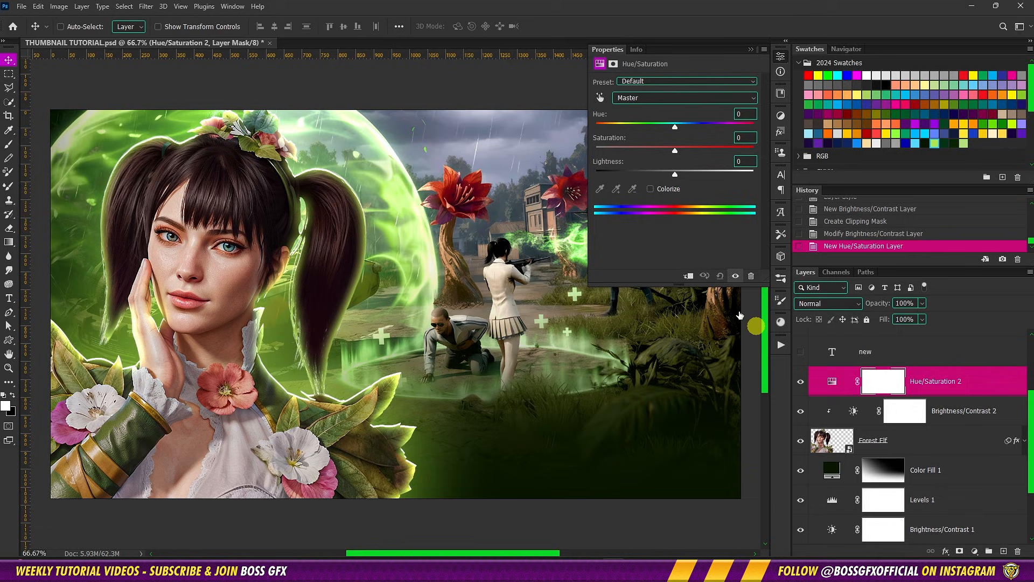
left_click(688, 276)
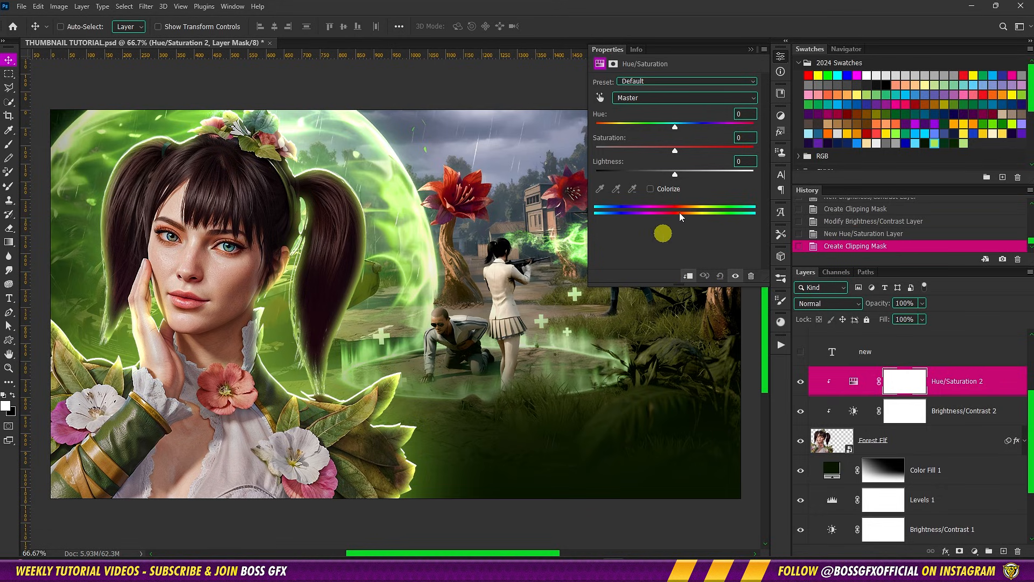
type("15")
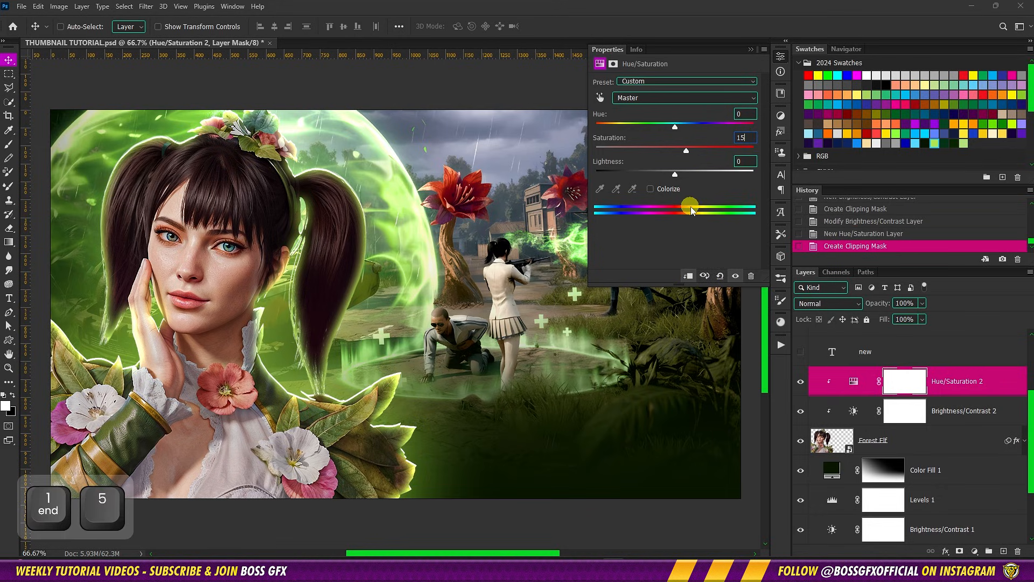
left_click(750, 50)
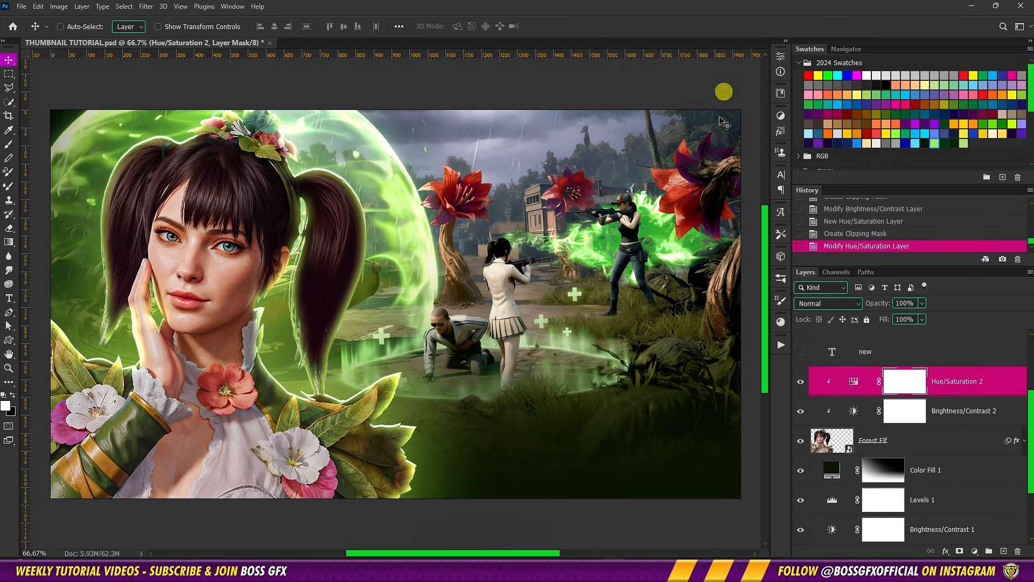
Add a Levels adjustment layer above Hue/Saturation 2 and clip it to Forest Elf
left_click(974, 554)
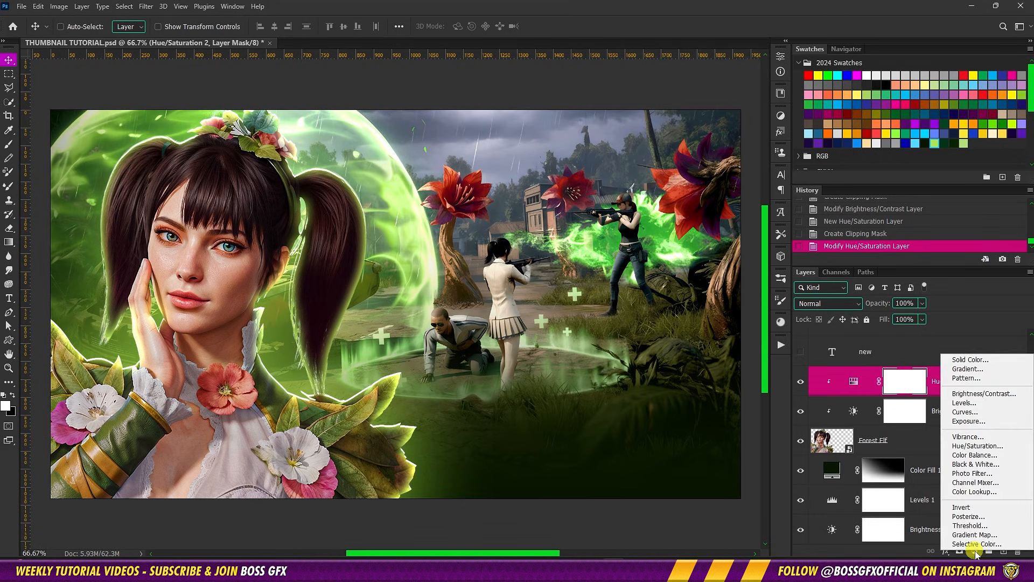
left_click(970, 412)
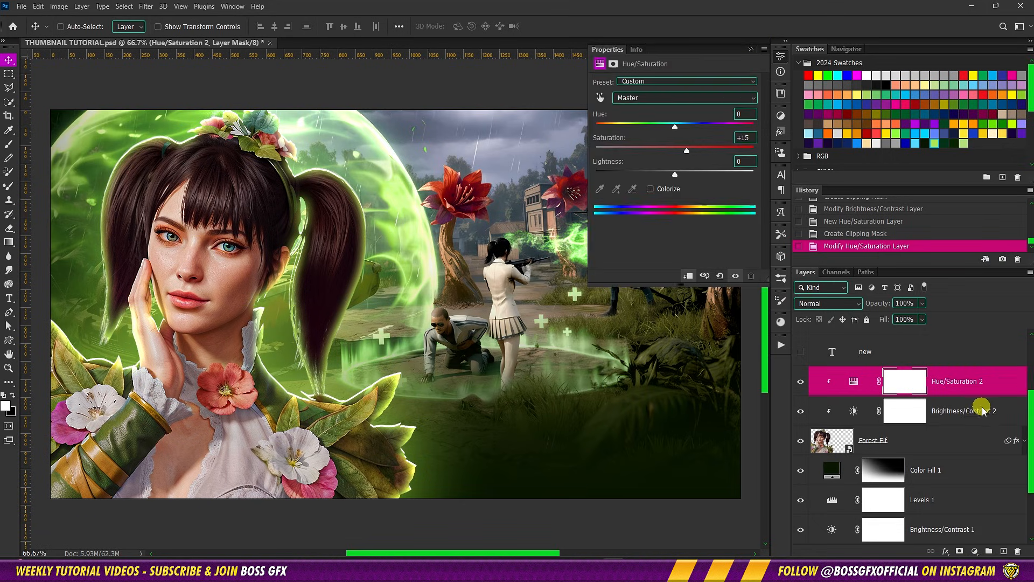
left_click(687, 276)
Set the clipped Levels input values to 10 for shadows, 1.20 for midtones and 235 for highlights
left_click_drag(631, 175, 576, 208)
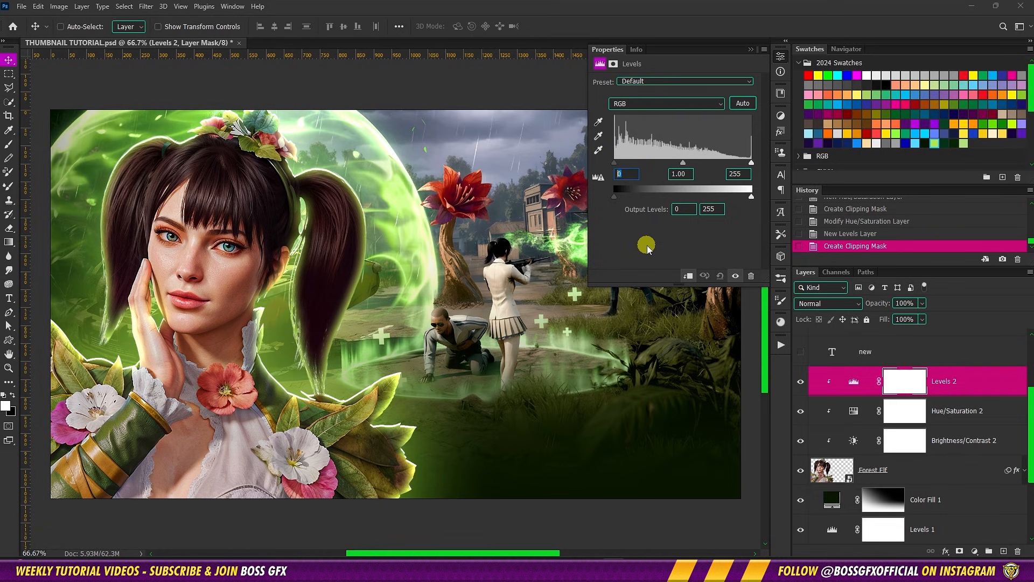
type("10")
left_click_drag(688, 177, 677, 177)
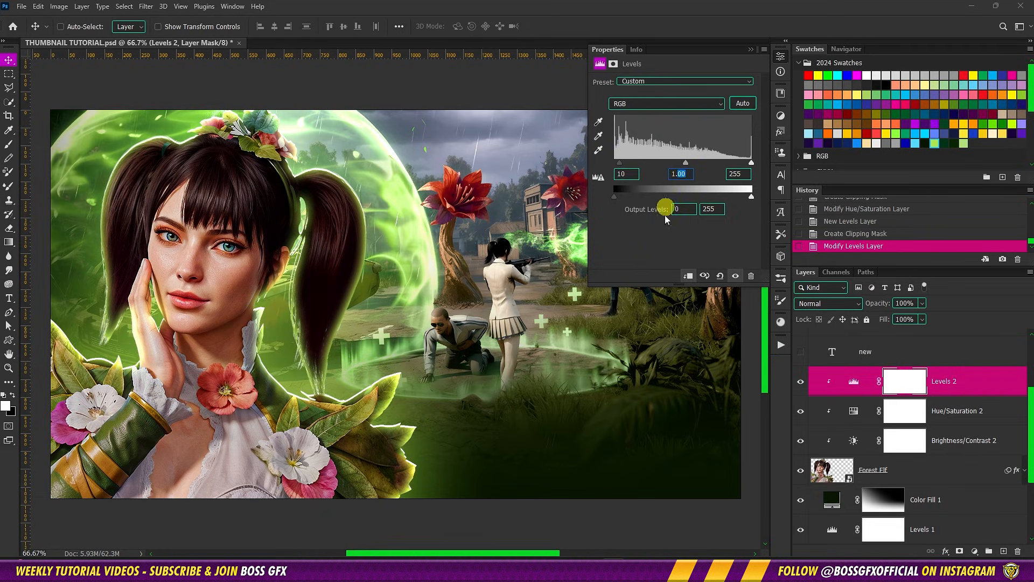
type("20")
left_click(740, 174)
left_click_drag(741, 175, 733, 178)
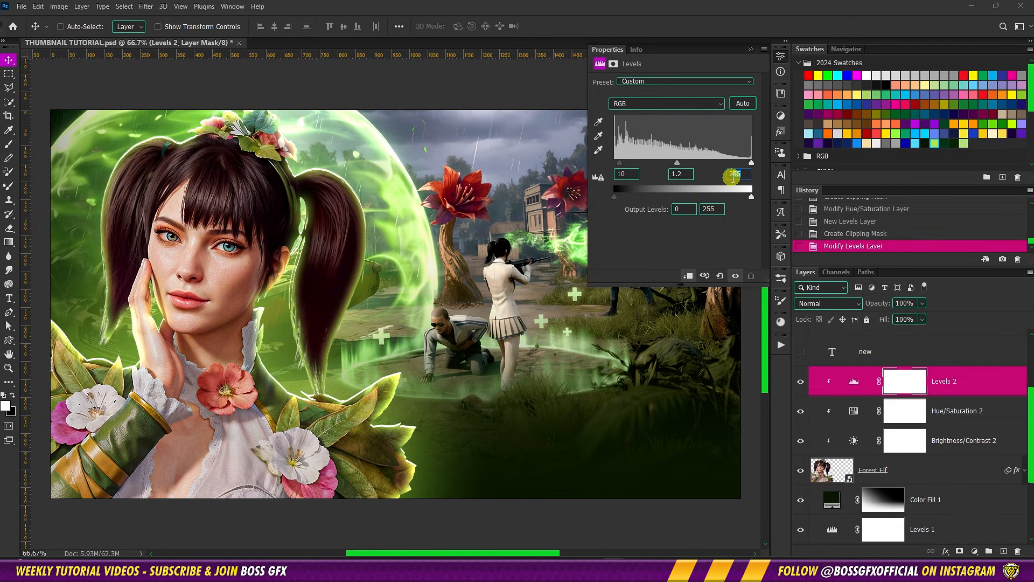
type("35")
left_click(751, 50)
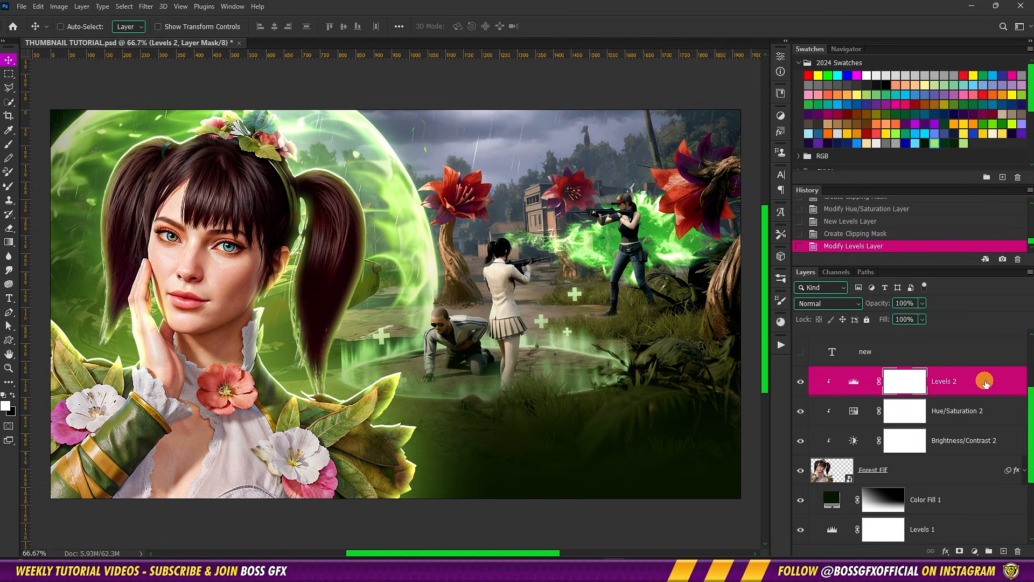
Create a new layer above Levels 2, reset the colors to default and clip the layer to Forest Elf
left_click(1004, 551)
key("d")
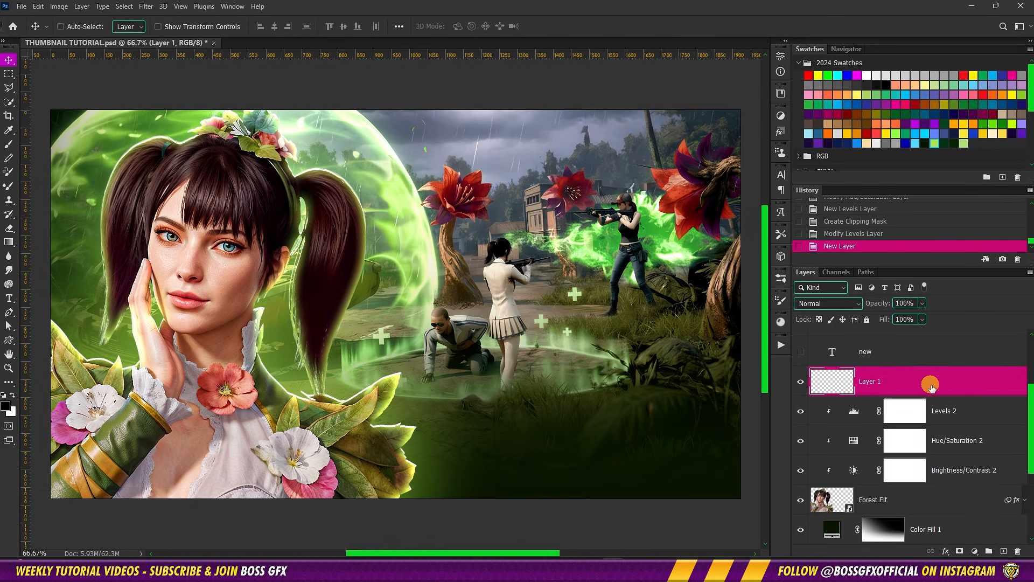
left_click(959, 396, "alt")
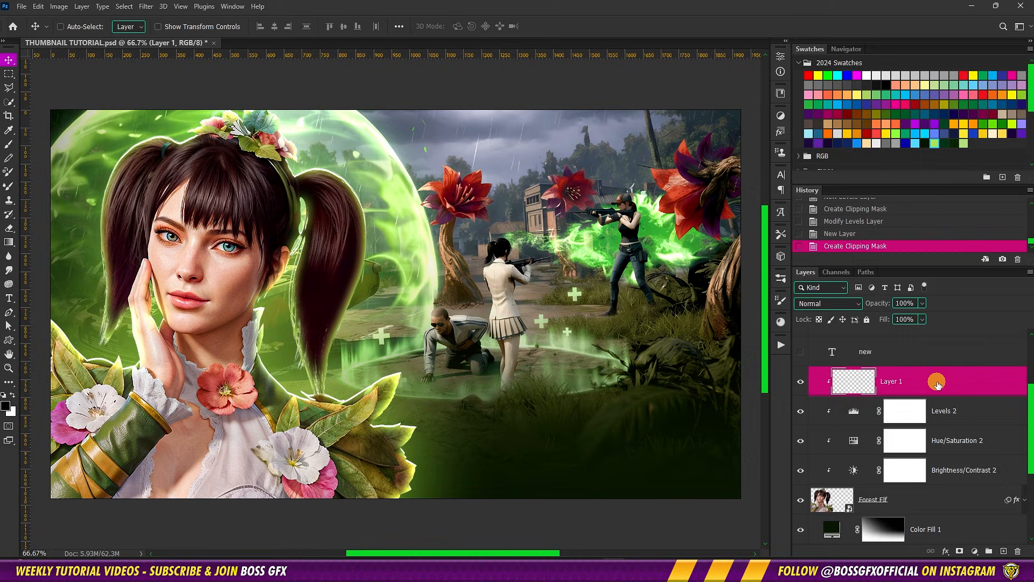
Draw a vertical black-to-transparent linear gradient on Layer 1, starting just below the canvas under the character and fading upward
key("g")
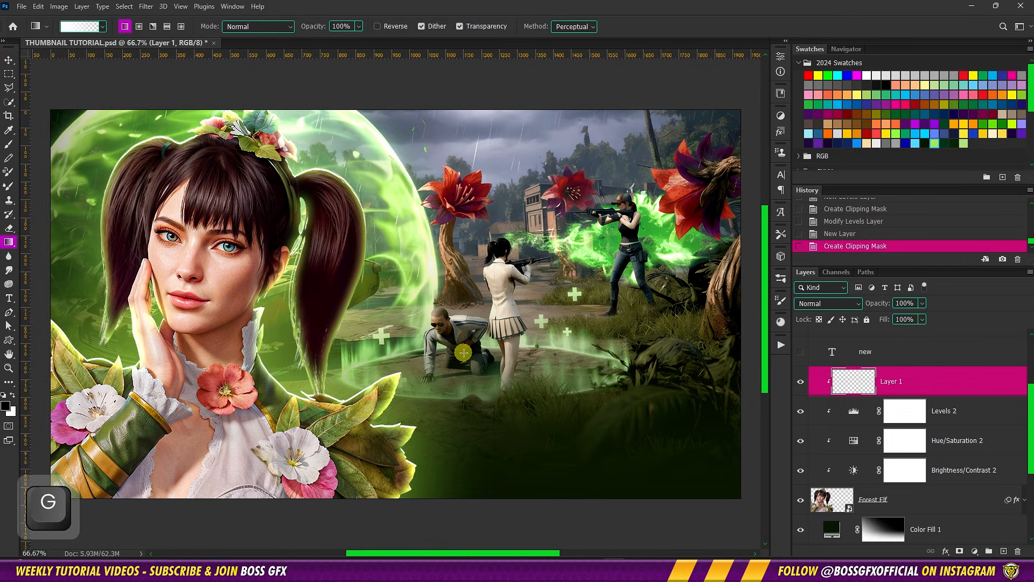
left_click(13, 396)
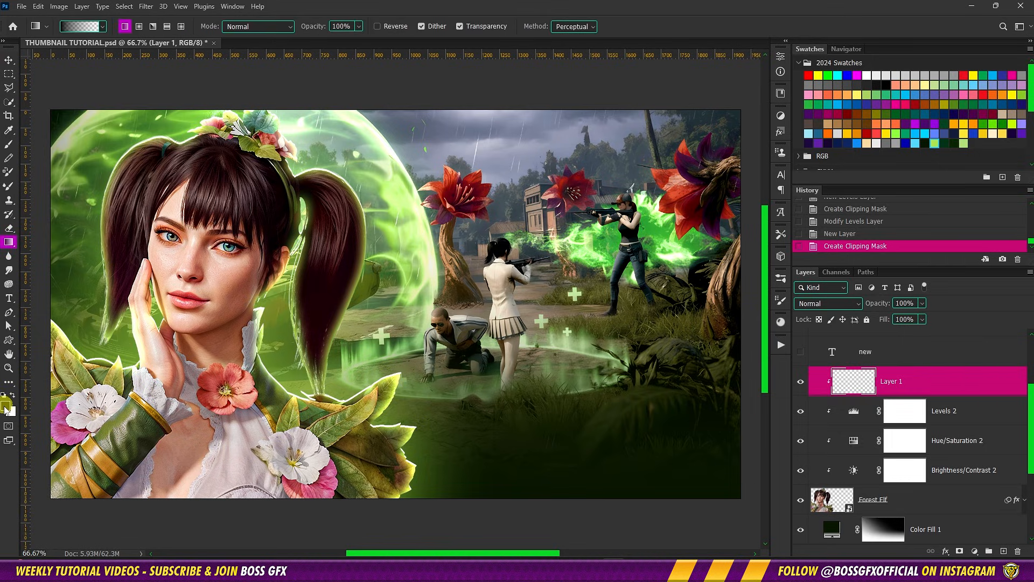
left_click(6, 407)
left_click(781, 185)
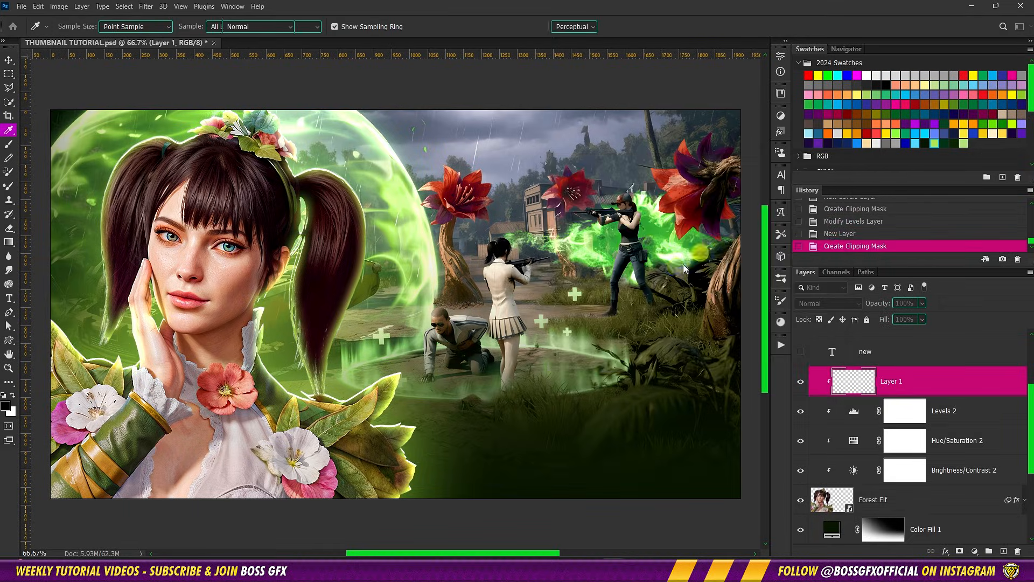
key("ctrl+minus")
key("ctrl+minus")
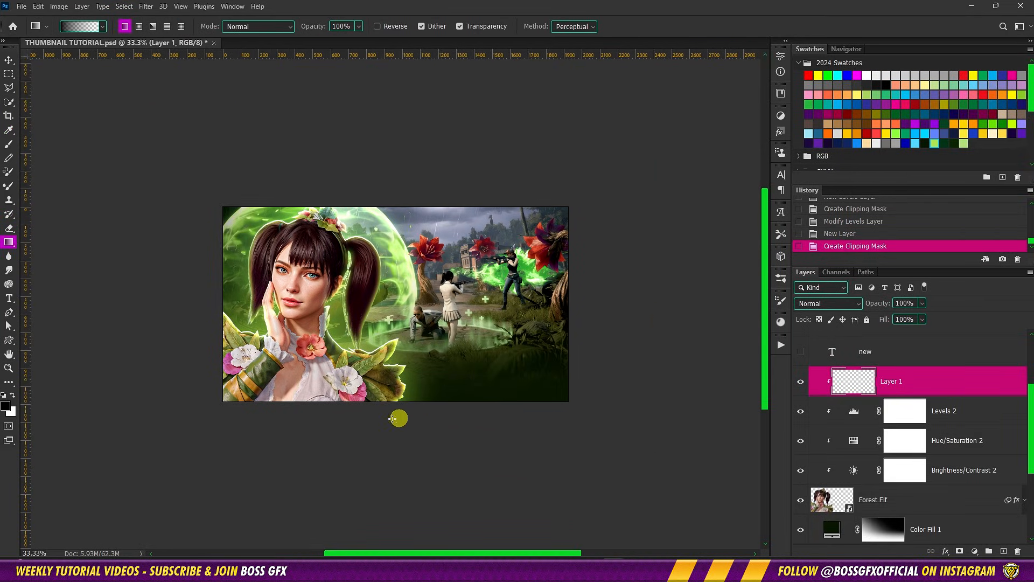
key("shift")
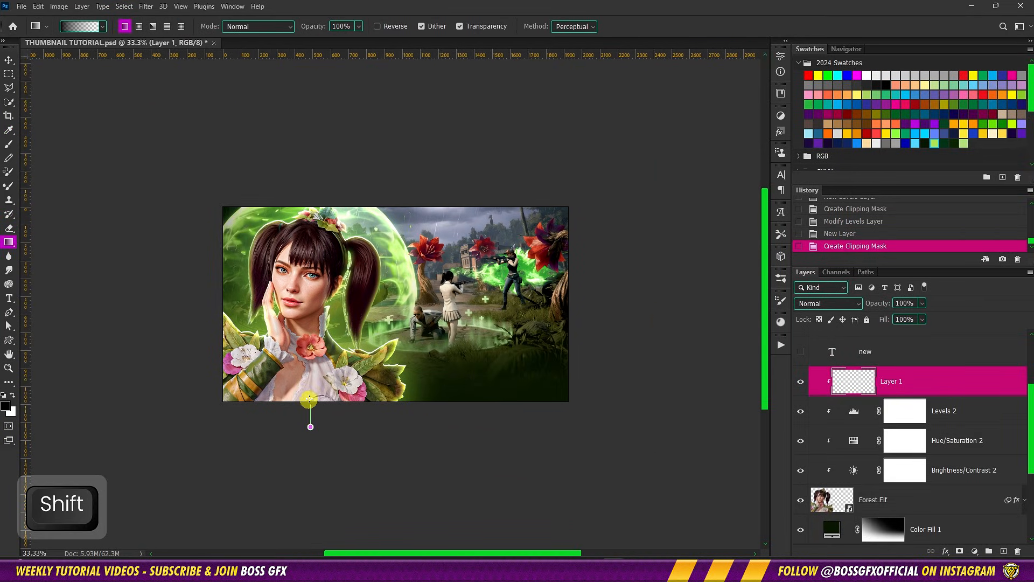
left_click_drag(316, 348, 316, 348)
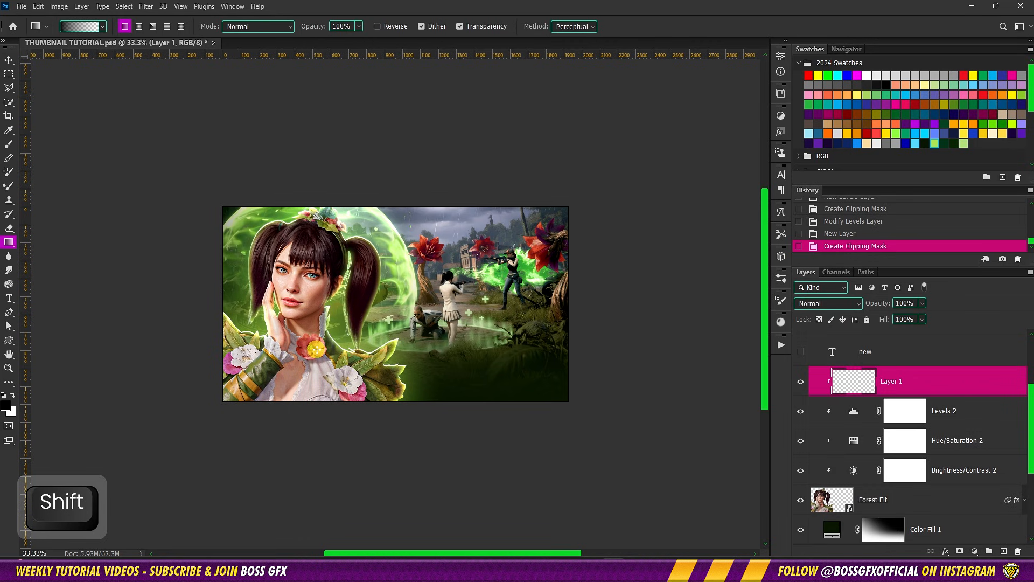
key("ctrl+minus")
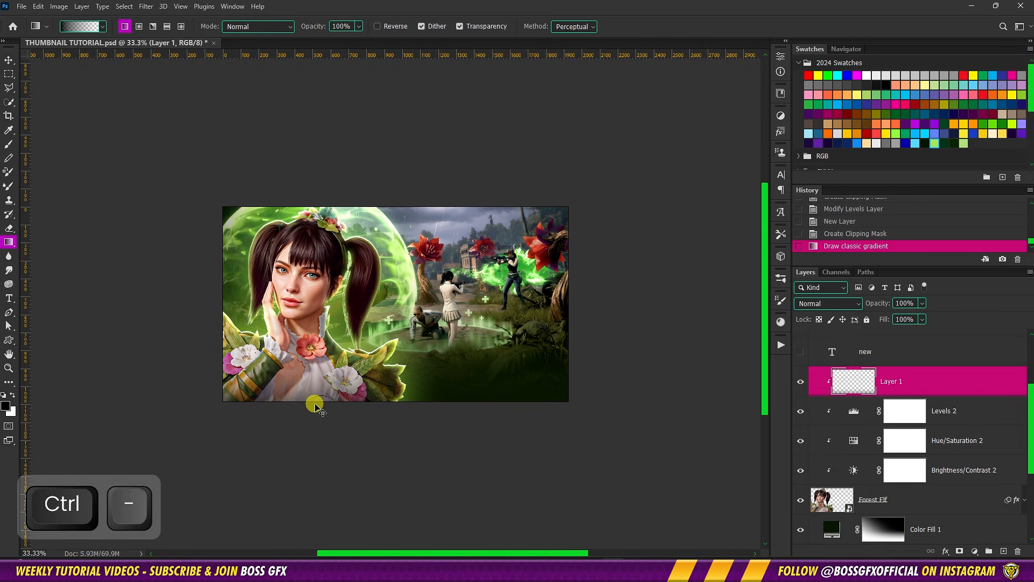
Change the blend mode of the clipped gradient layer, Layer 1, to Multiply
key("ctrl+0")
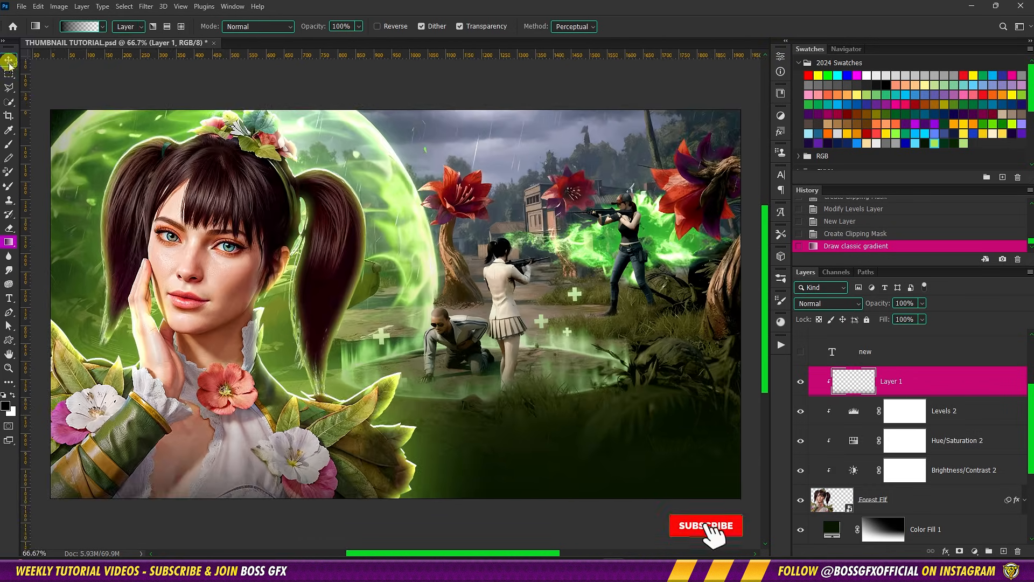
key("v")
left_click(824, 303)
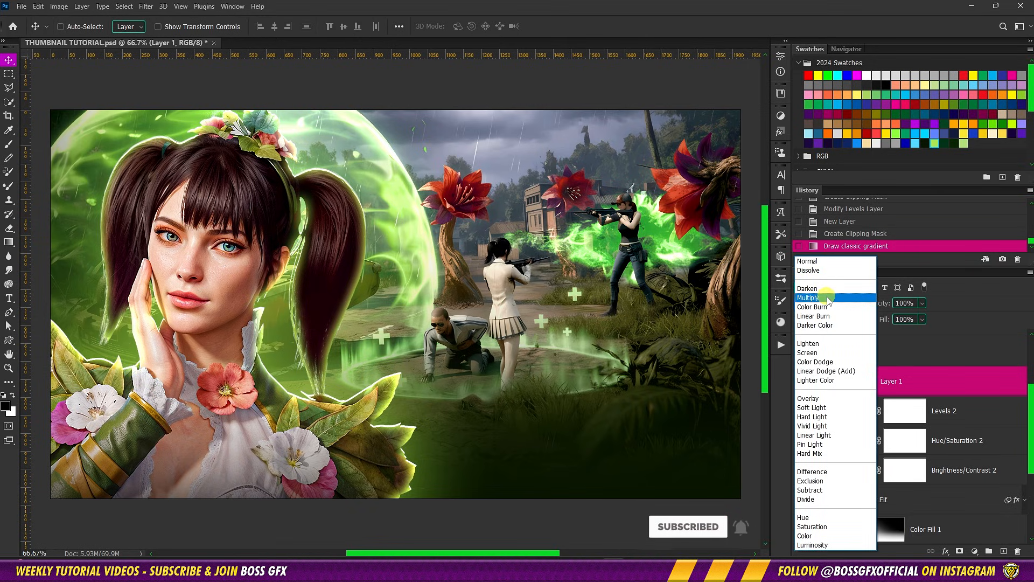
left_click(808, 297)
Start an Iris Blur on the Background image layer, centring its ellipse on the fighting players and enlarging it to keep them sharp
scroll(936, 430, "down", 5)
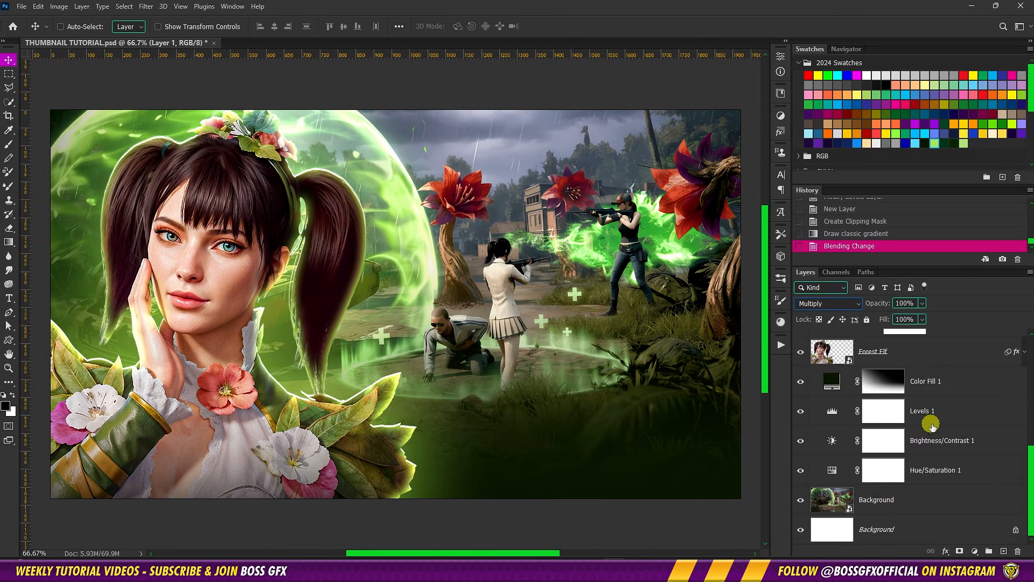
left_click(927, 507)
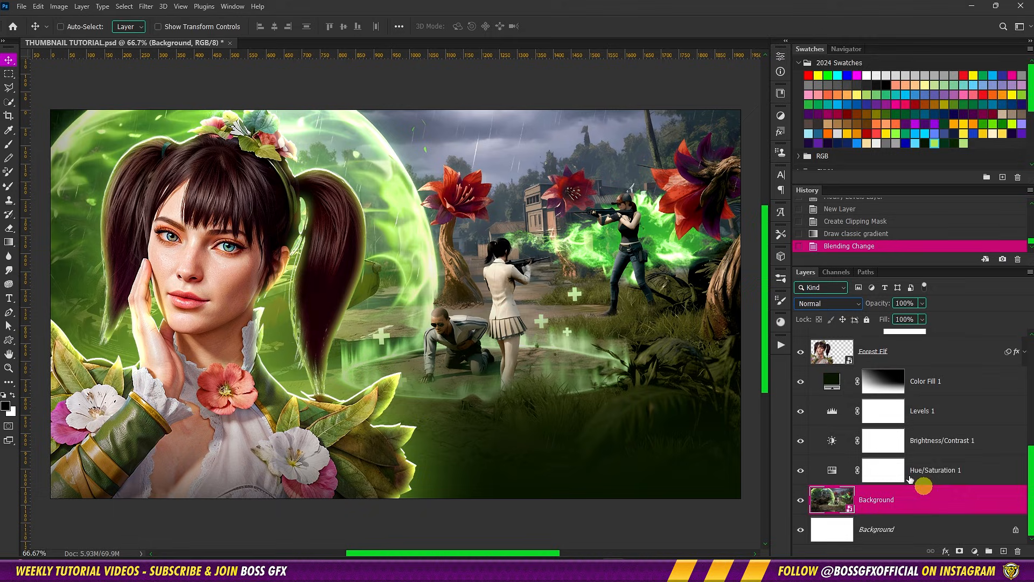
left_click(146, 7)
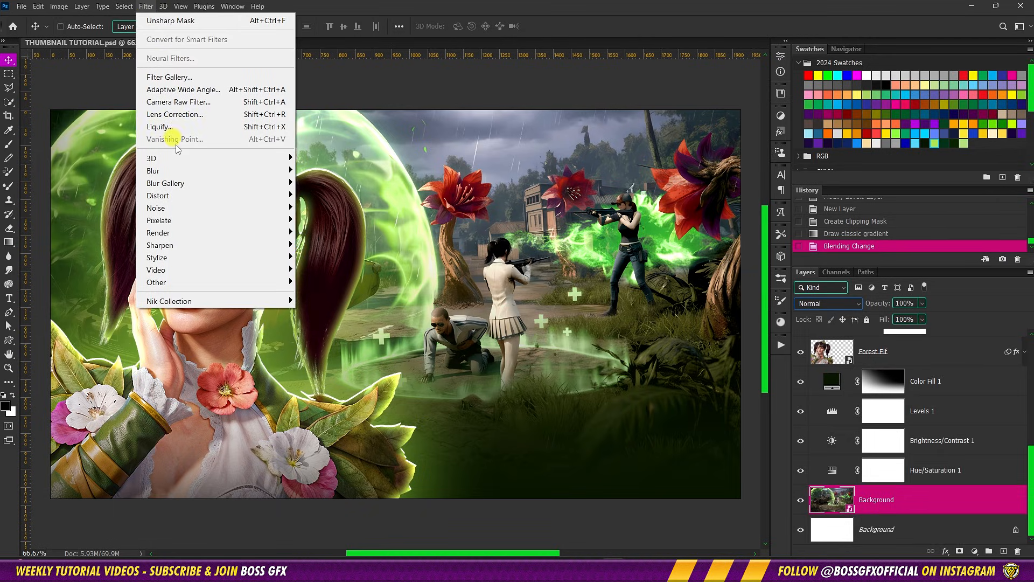
mouse_move(199, 181)
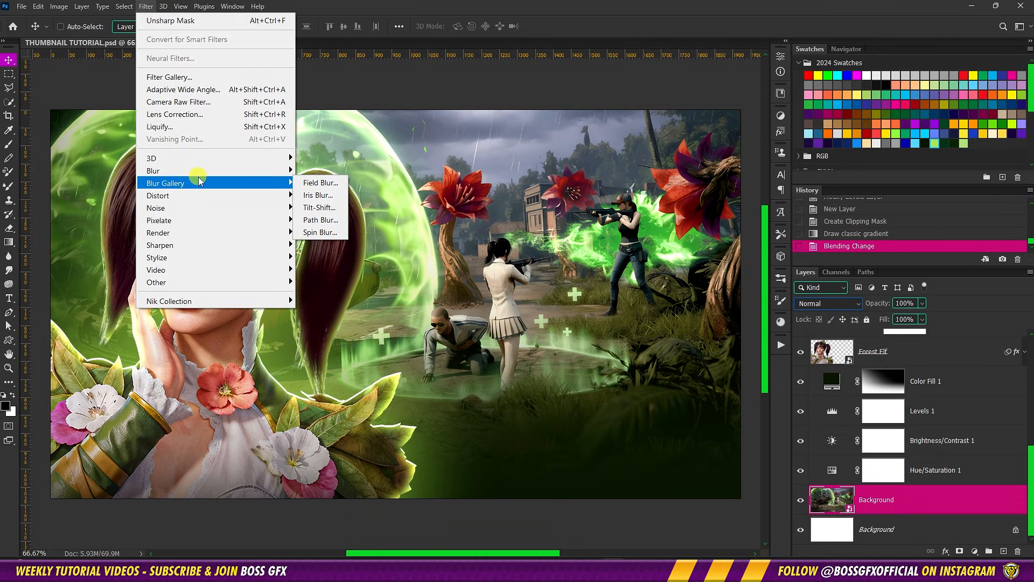
left_click(319, 183)
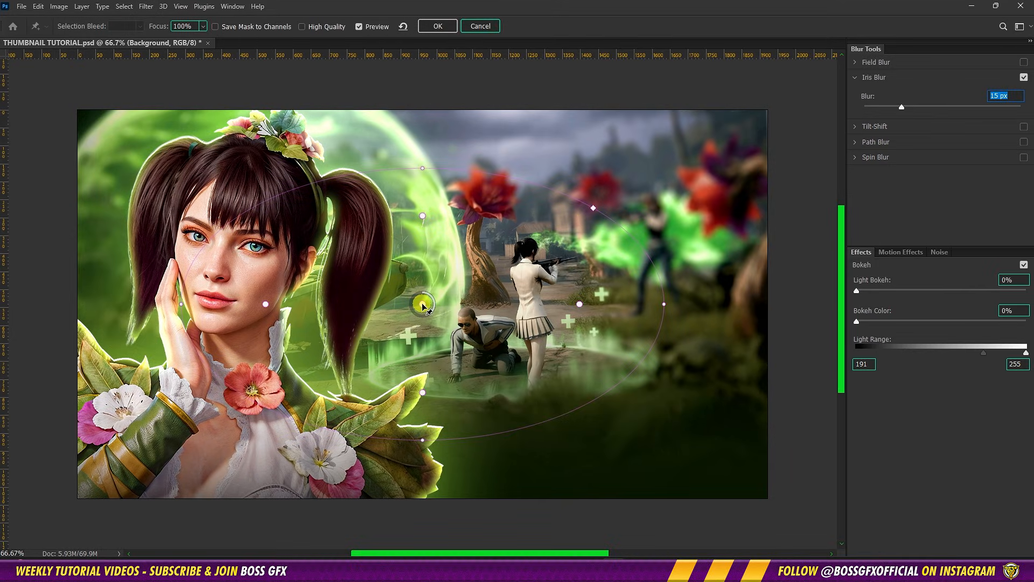
left_click_drag(423, 305, 542, 232)
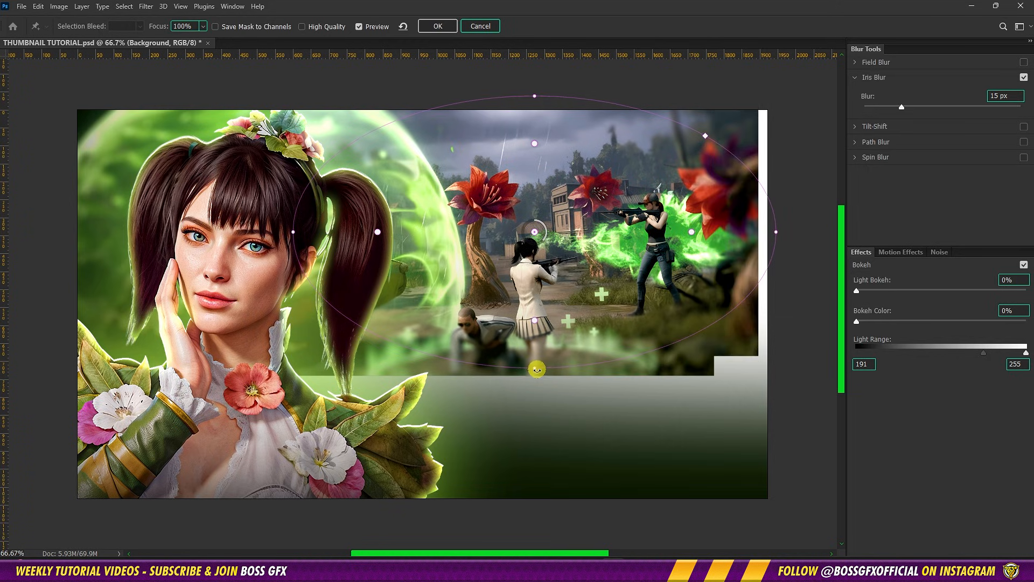
left_click_drag(537, 370, 544, 409)
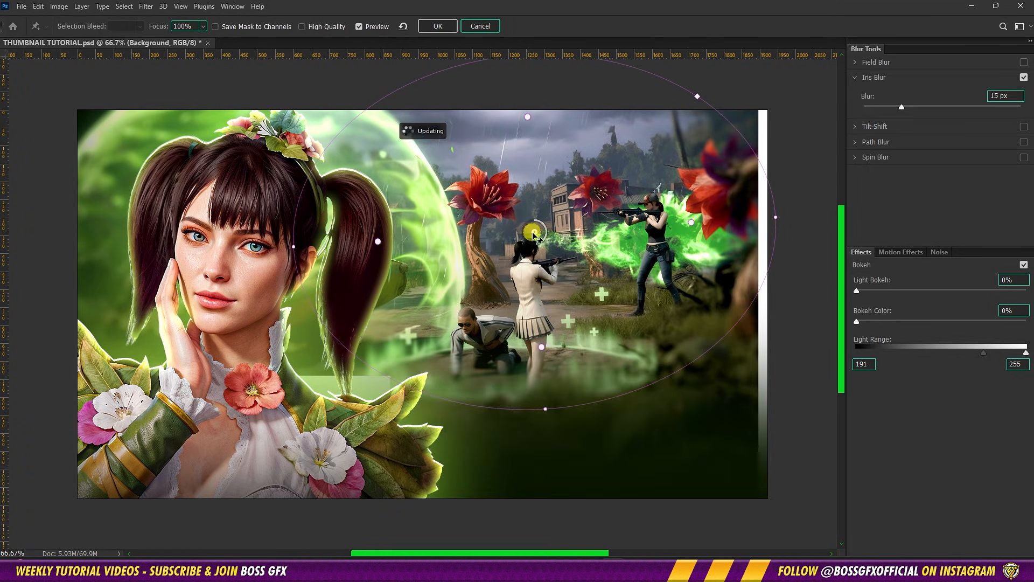
left_click_drag(533, 233, 546, 253)
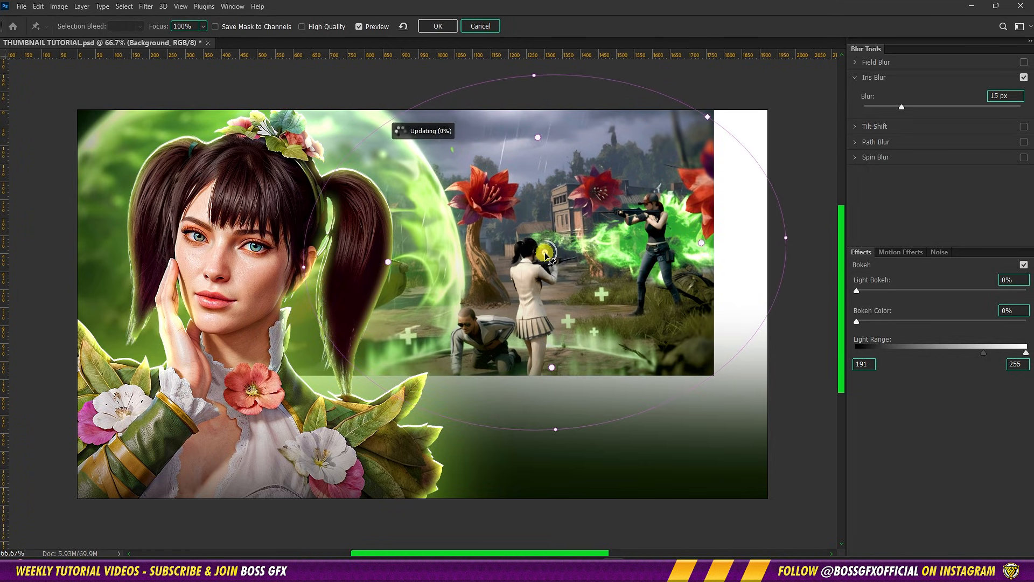
Set the iris blur strength to 5 px, apply it and collapse the Background layer's smart filters
double_click(994, 95)
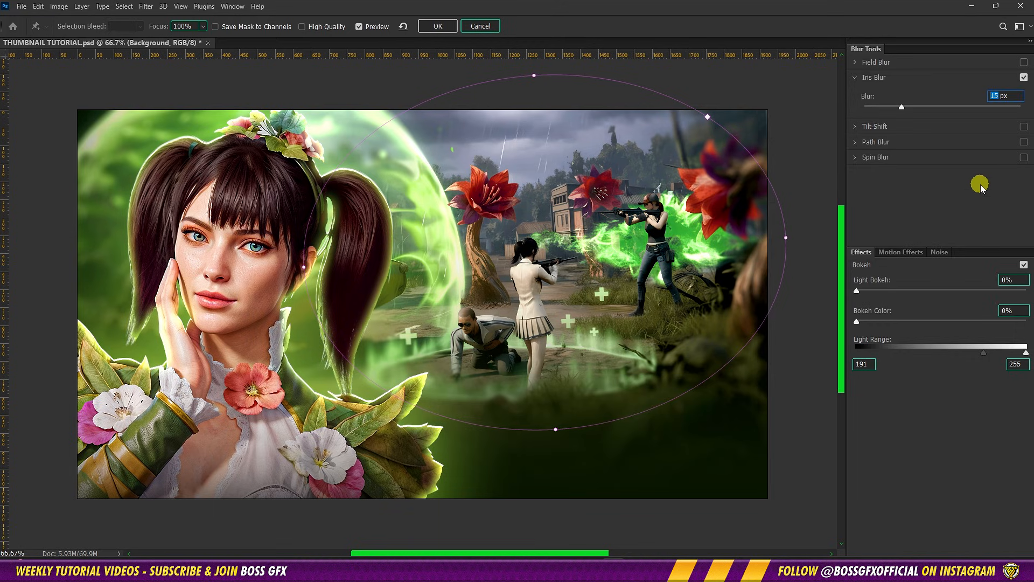
type("5")
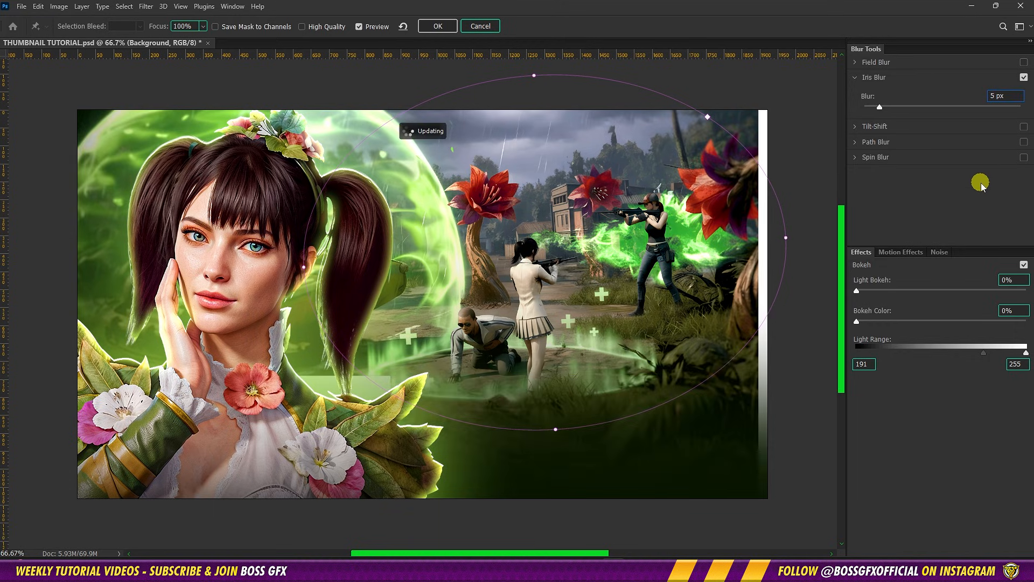
left_click(438, 26)
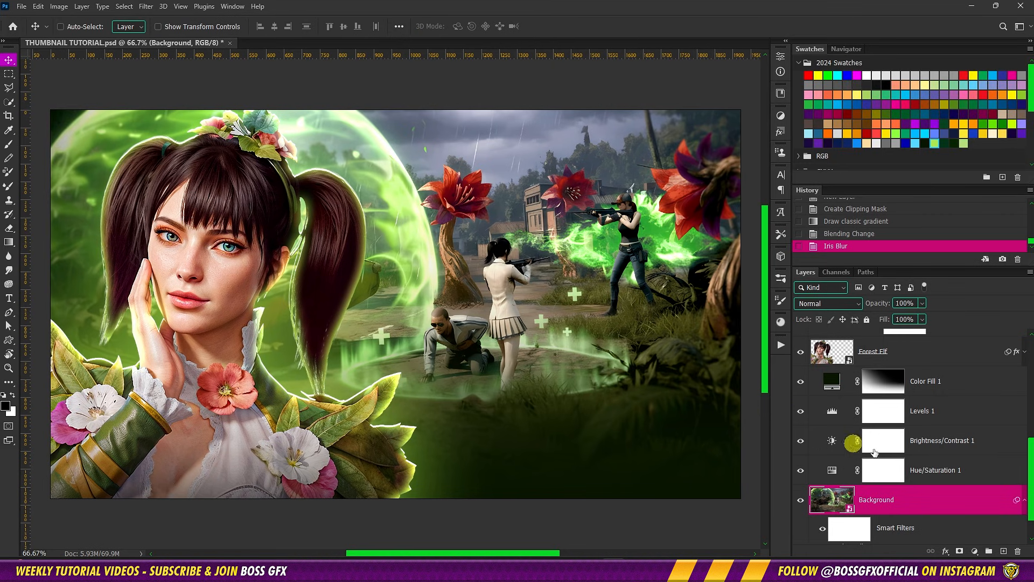
left_click(1021, 499)
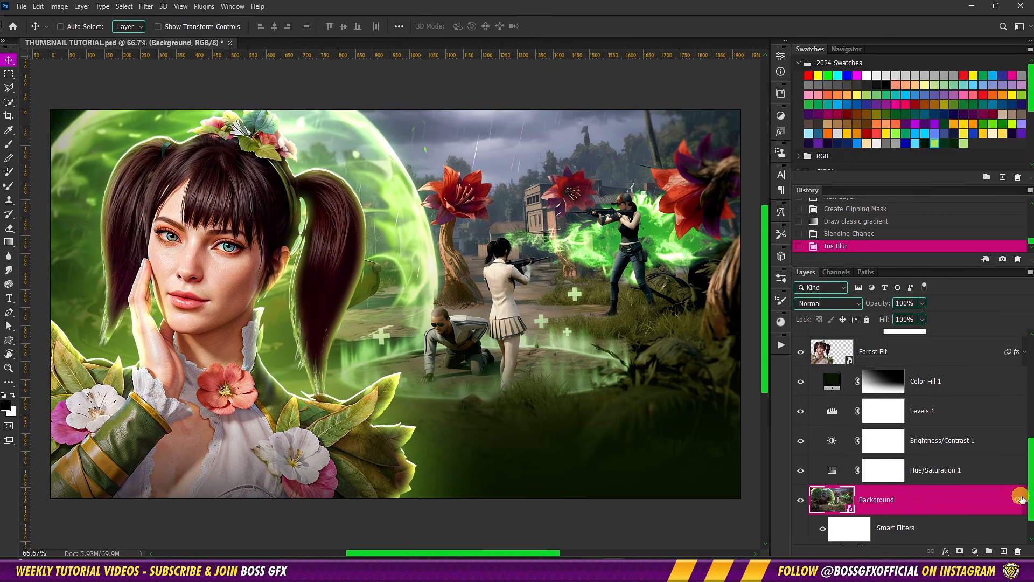
Create a new empty layer between Color Fill 1 and Forest Elf
left_click(957, 387)
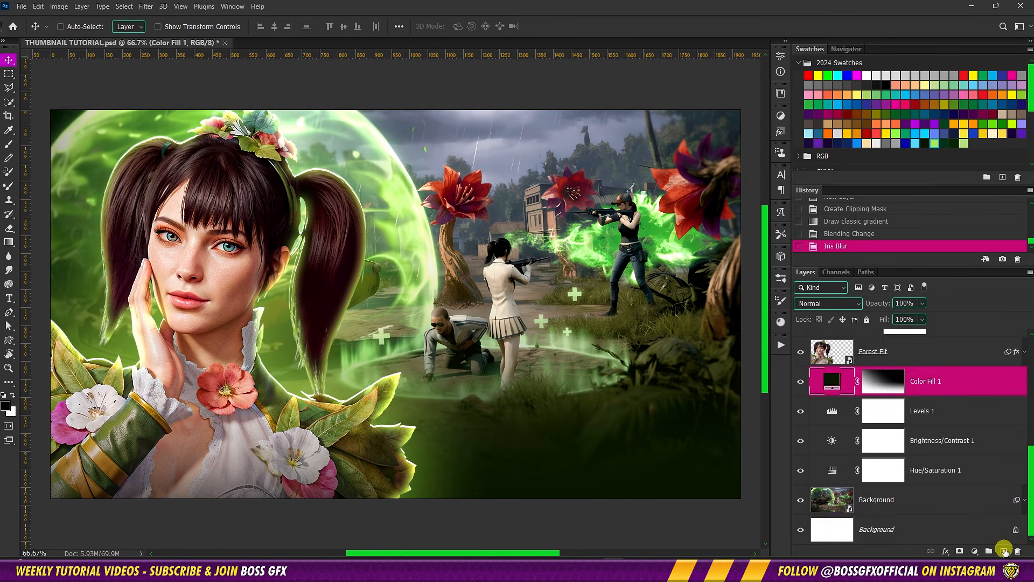
left_click(1005, 550)
left_click(947, 383)
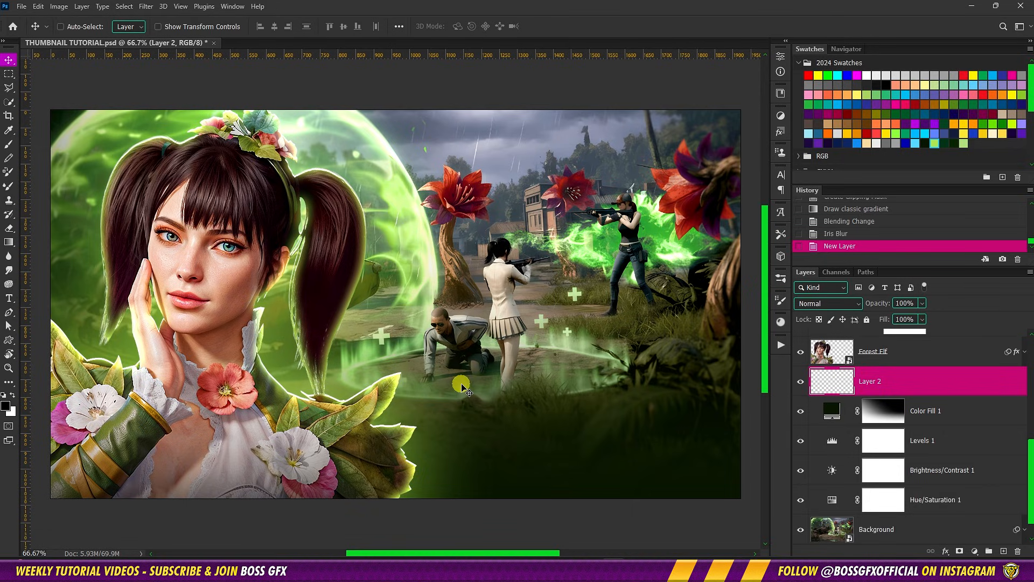
Paint a white glow on Layer 2 behind the character's lower body using an 848 px round brush with 35% hardness
key("b")
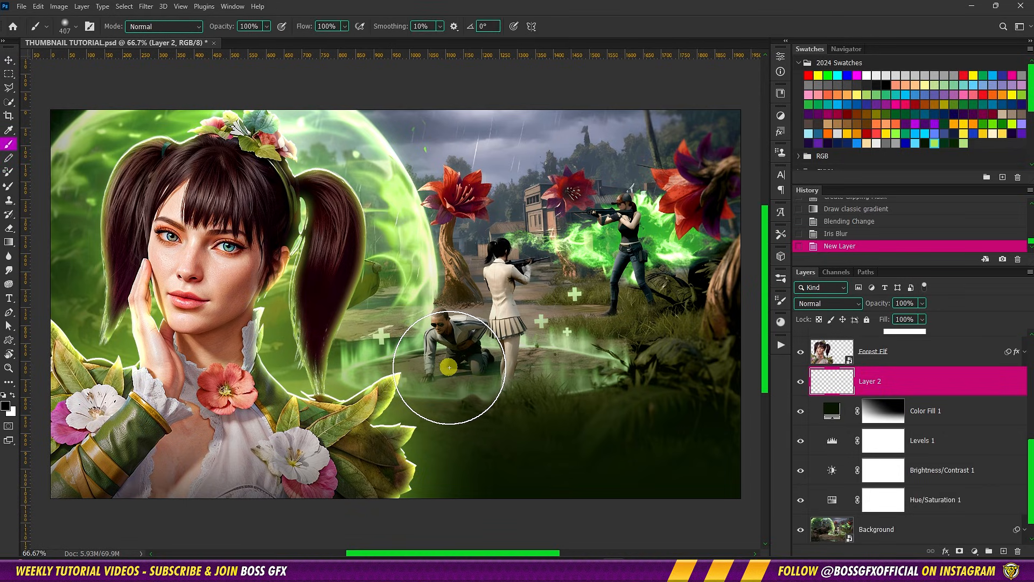
right_click(451, 365)
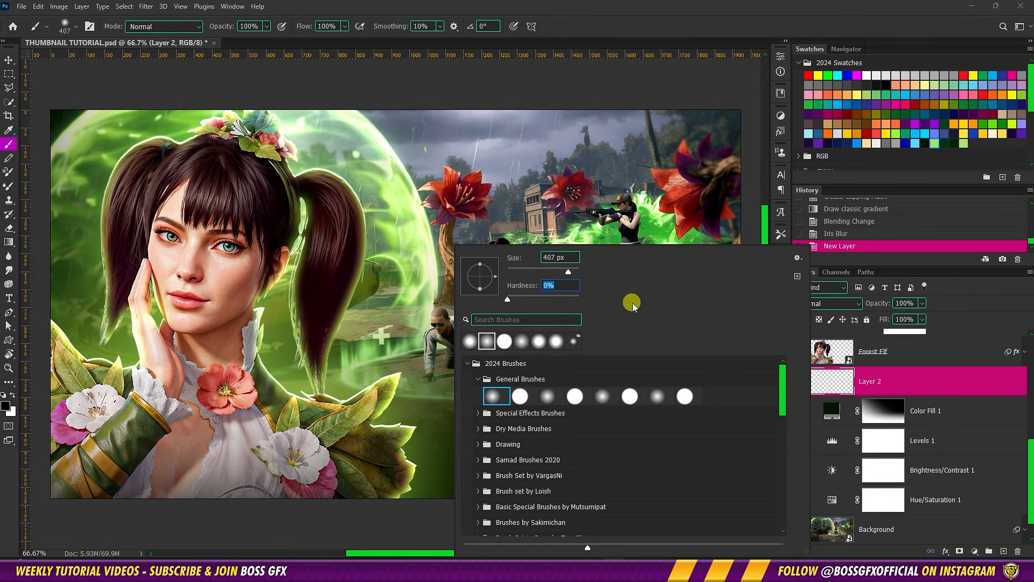
type("35")
left_click_drag(407, 331, 487, 338)
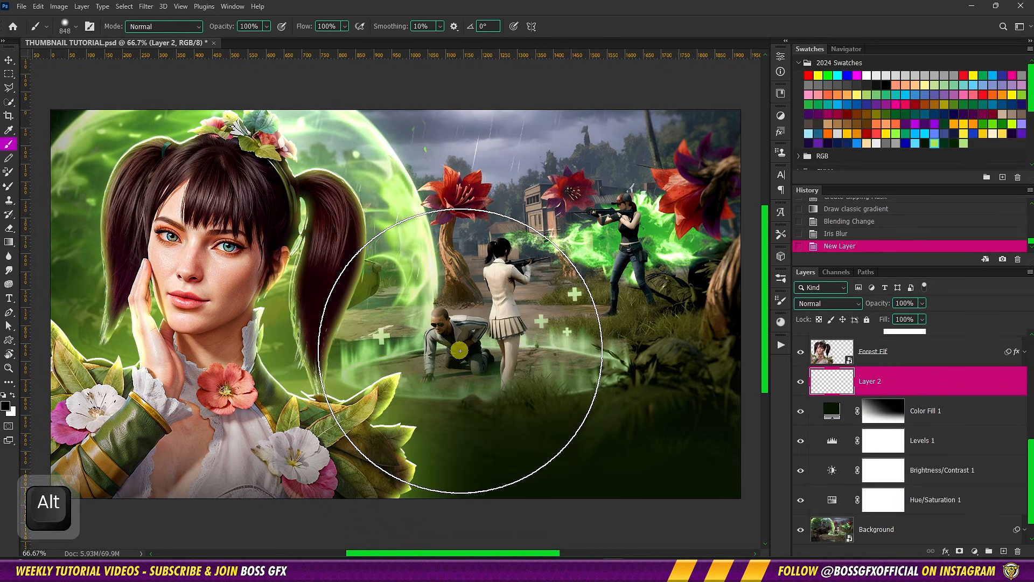
key("ctrl+minus")
key("ctrl+minus")
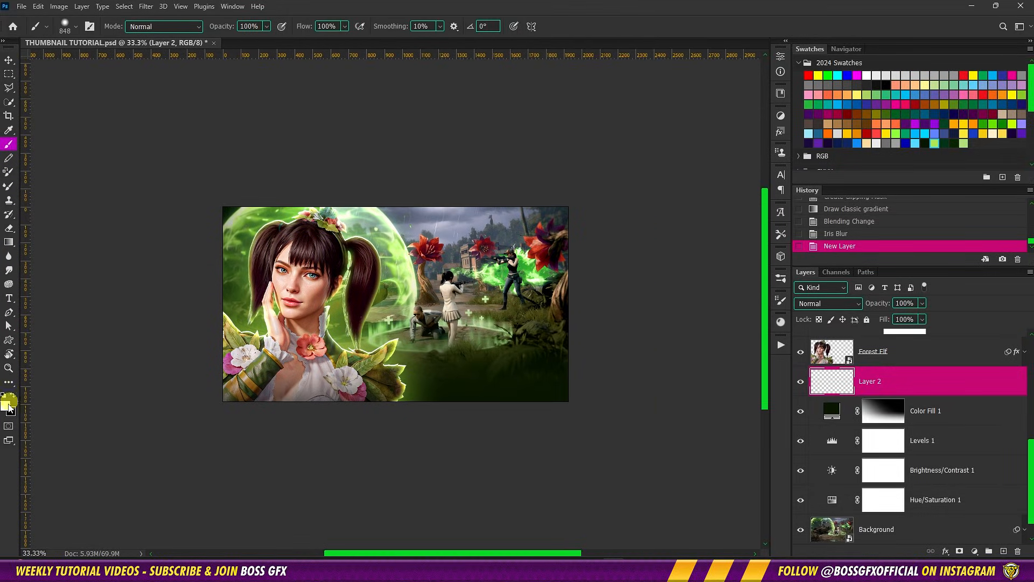
mouse_move(307, 380)
left_mouse_down()
mouse_move(324, 366)
mouse_move(290, 391)
left_mouse_up()
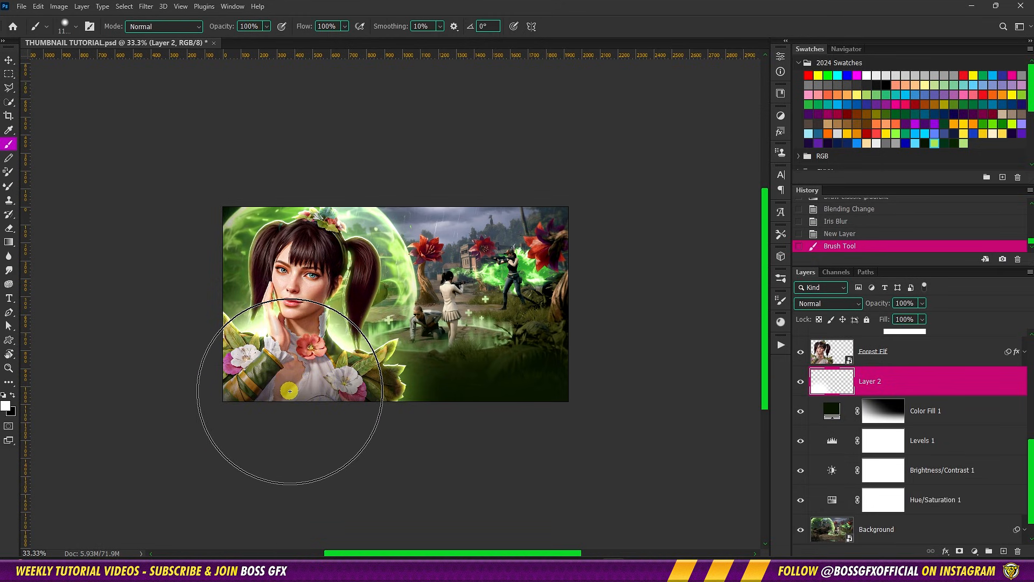
Set the white glow layer's blend mode to Linear Dodge (Add) and its fill to 64%
key("v")
key("ctrl+0")
key("ctrl+minus")
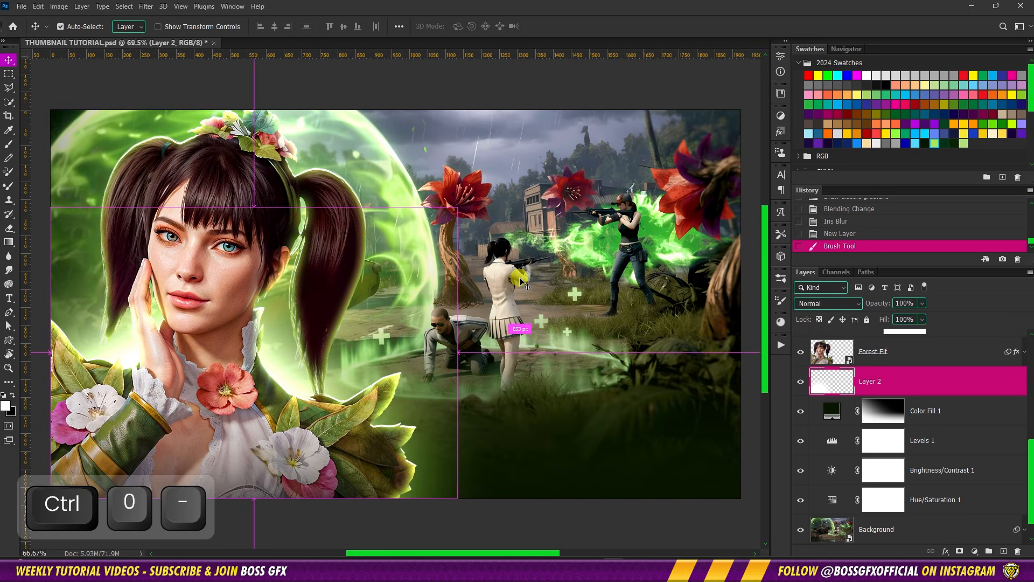
left_click(827, 303)
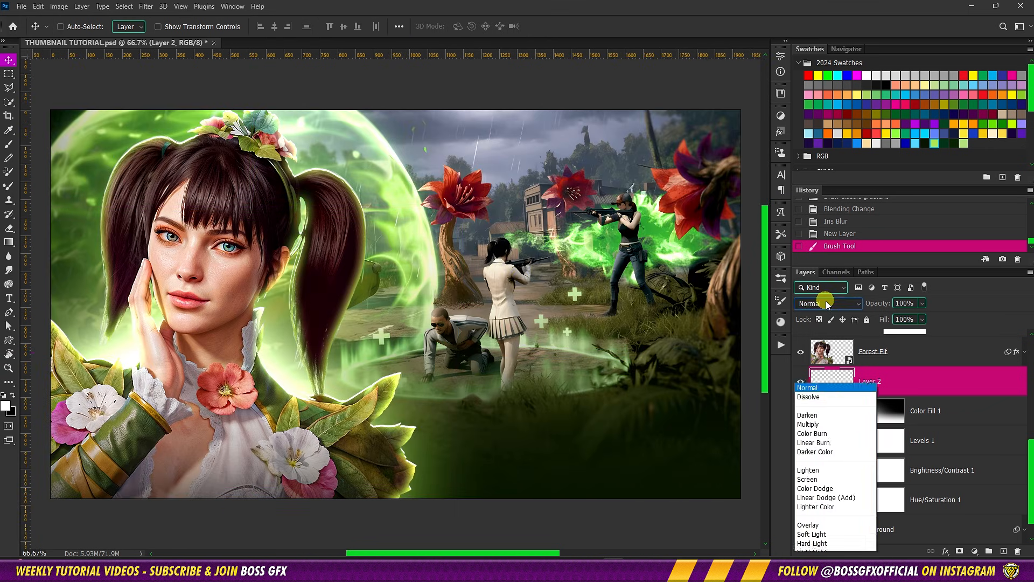
left_click(840, 365)
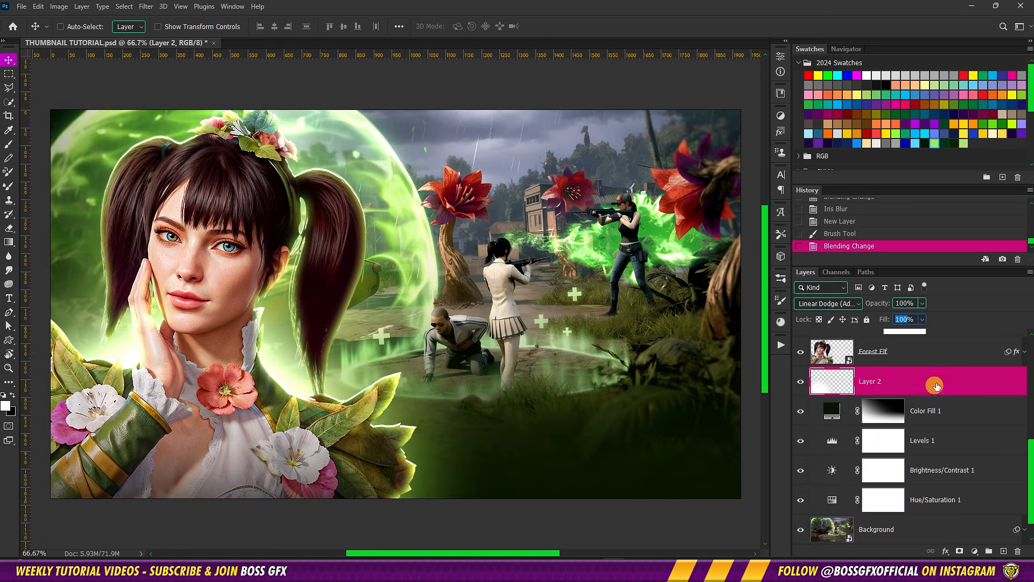
type("64")
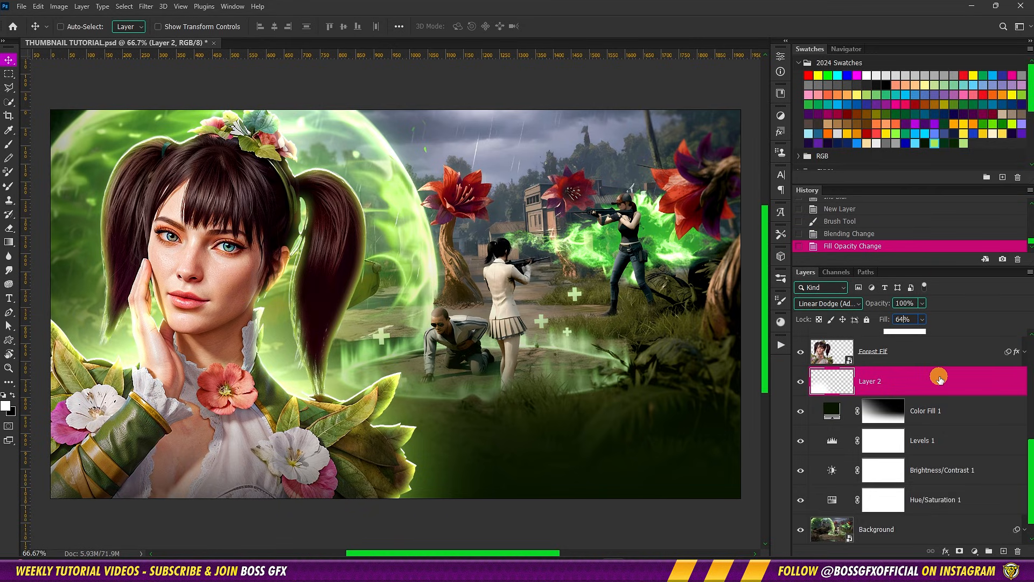
Add a Solid Color fill layer in dark green #043317 above Layer 1
scroll(942, 371, "up", 1)
scroll(941, 370, "up", 5)
left_click(929, 397)
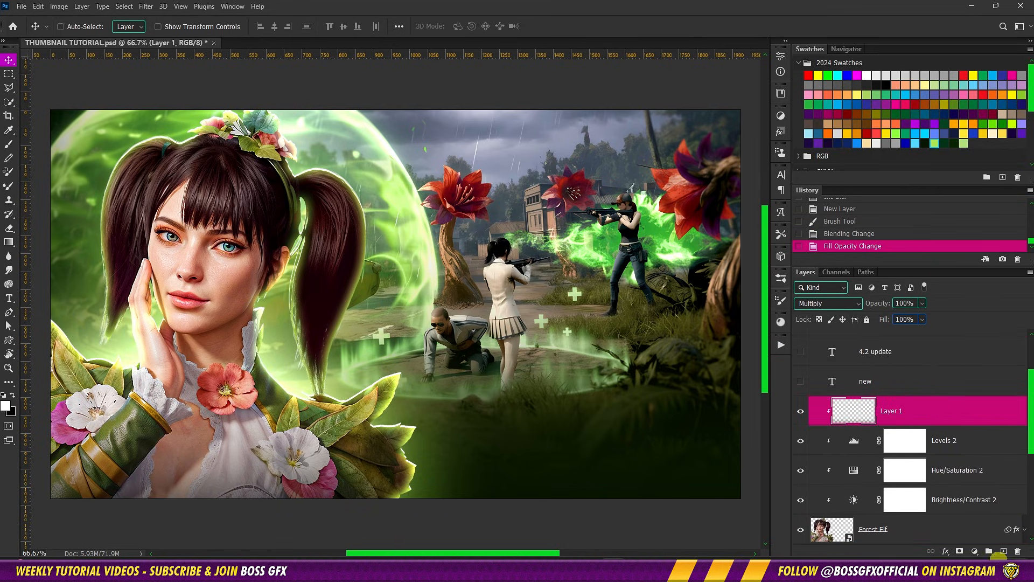
left_click(977, 552)
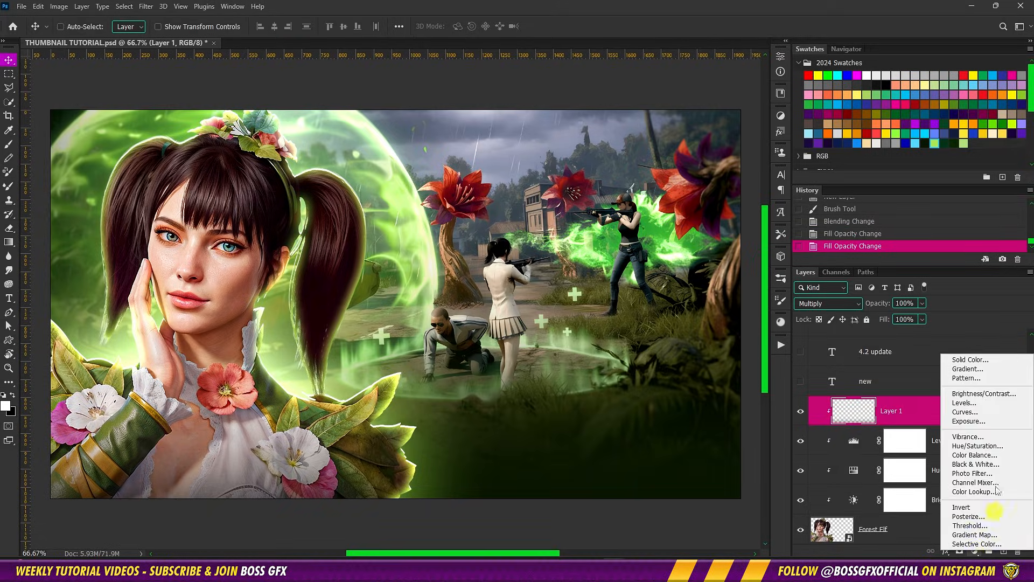
left_click(981, 362)
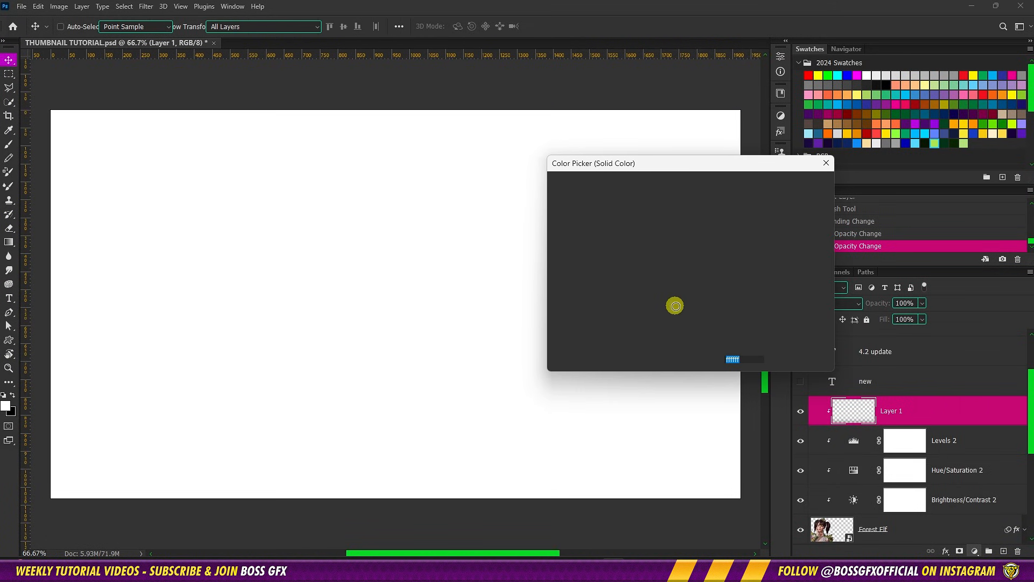
left_click(945, 142)
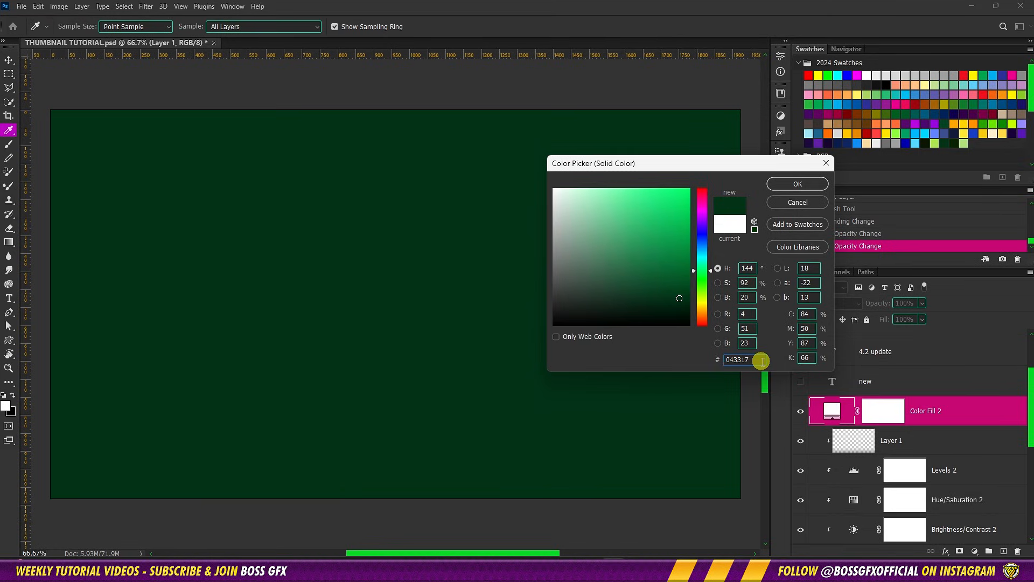
left_click(784, 186)
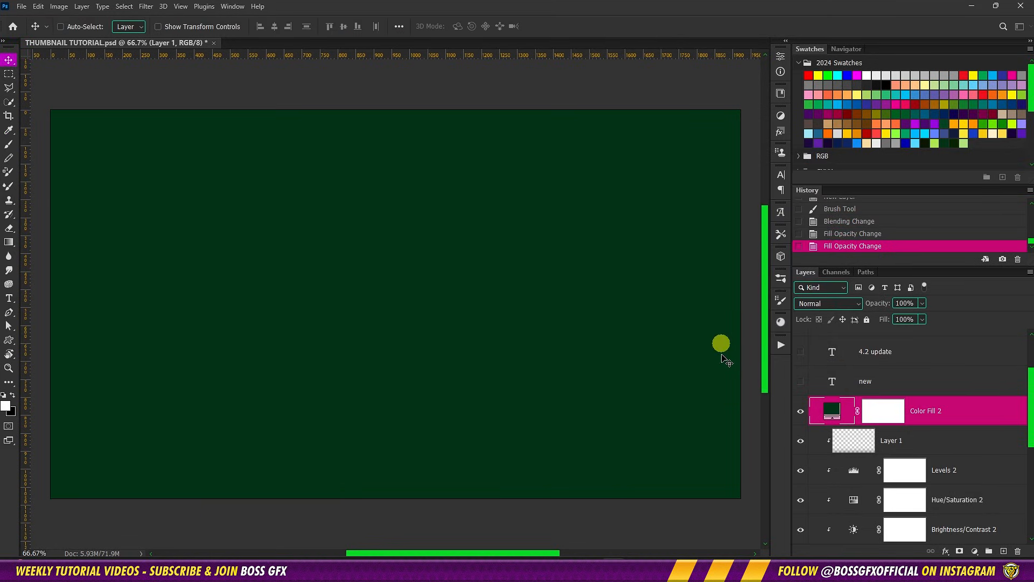
Invert the dark green fill's mask and draw white-to-transparent linear gradients on it from below the canvas and diagonally from its lower-right corner
left_click(878, 413)
key("ctrl+i")
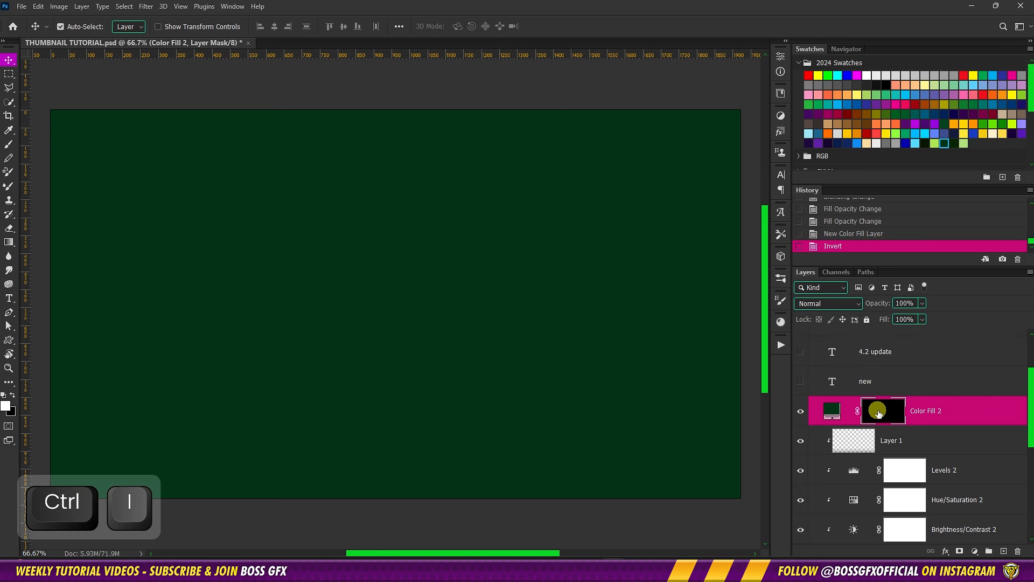
key("g")
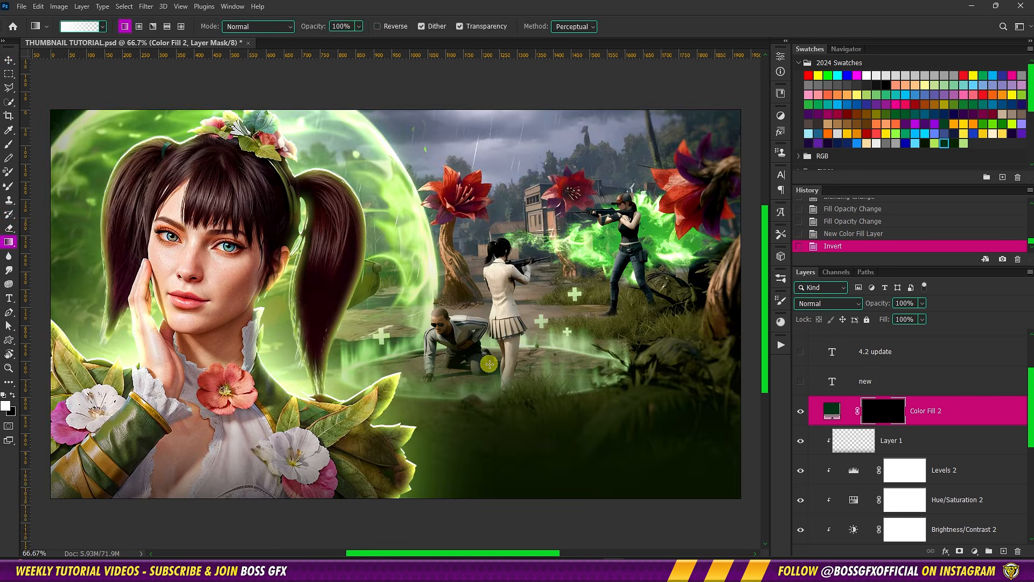
key("ctrl+minus")
key("ctrl+minus")
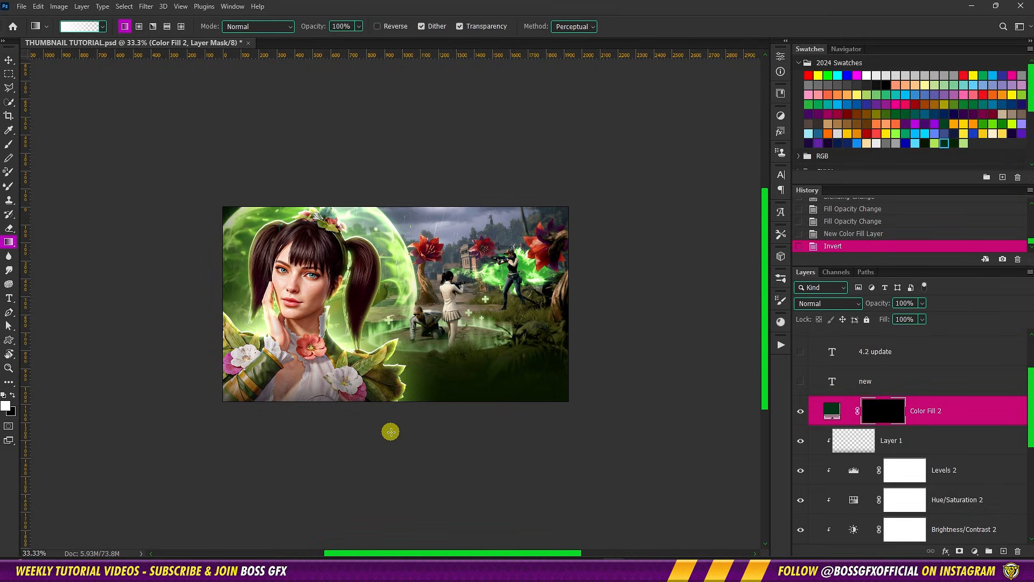
left_click_drag(392, 429, 393, 379)
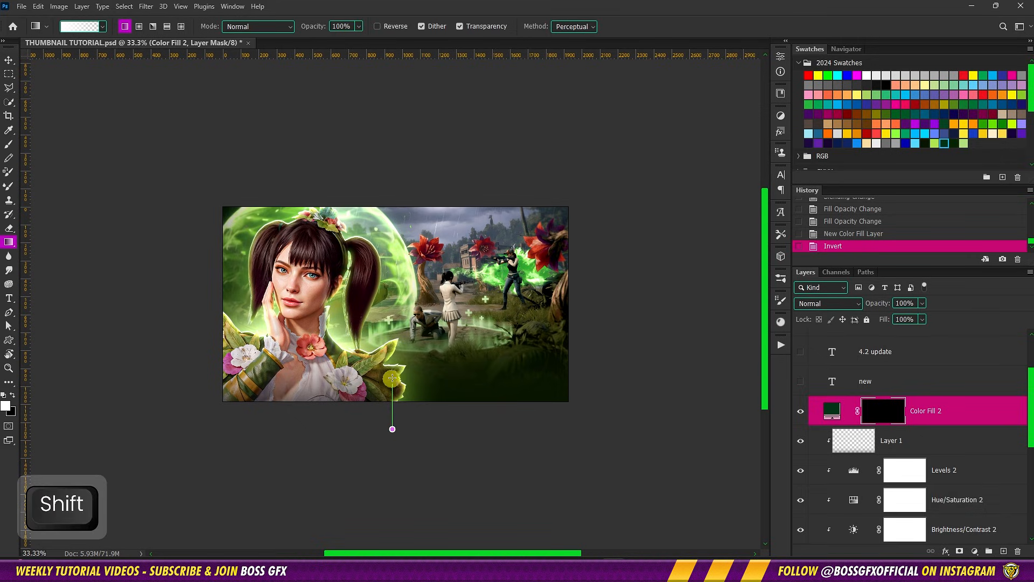
left_click_drag(393, 343, 392, 341)
left_click_drag(584, 420, 432, 255)
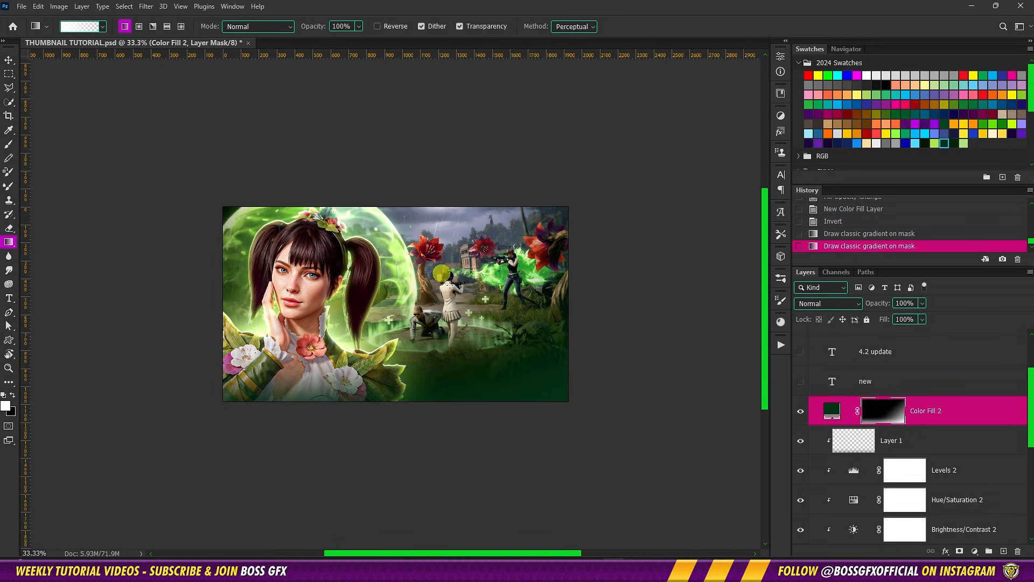
Draw two more white-to-transparent gradients upward from below the canvas on the dark green fill's mask
left_click_drag(508, 422, 476, 325)
left_click_drag(430, 431, 423, 356)
left_click(9, 60)
key("ctrl+0")
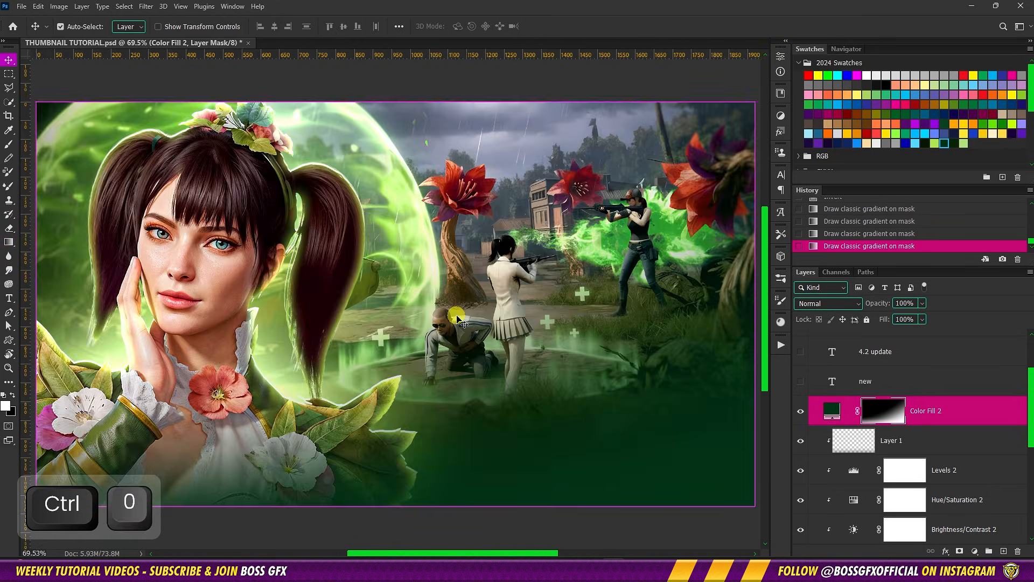
Make the hidden text layers new, 4.2 update, boss gfx and live visible
key("ctrl+minus")
left_click(967, 403)
scroll(966, 398, "up", 2)
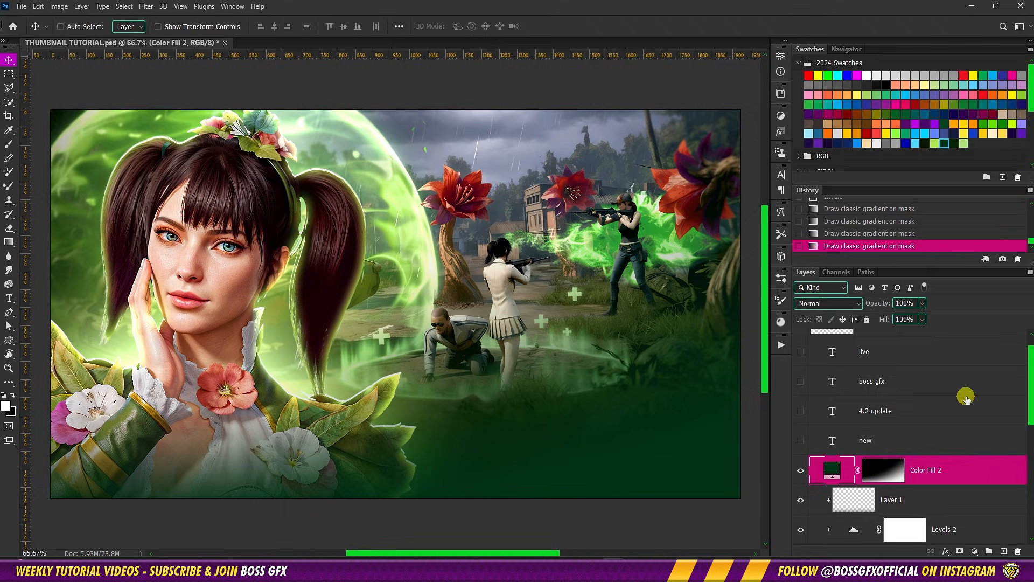
left_click(803, 440)
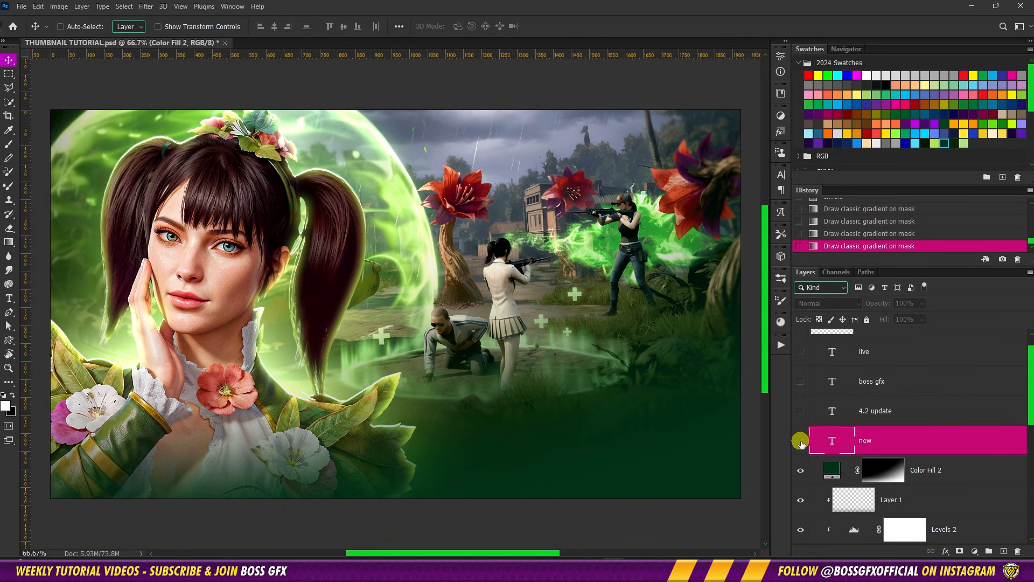
left_click(801, 412)
left_click(801, 381)
left_click(800, 353)
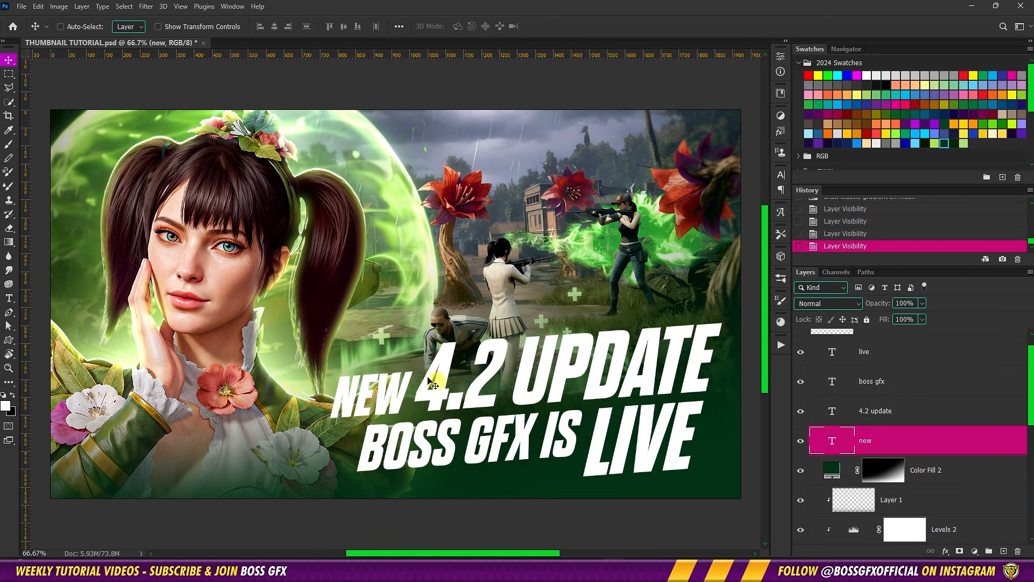
Toggle the boss gfx and 4.2 update text layers off and on to check which words each contains
left_click(802, 382)
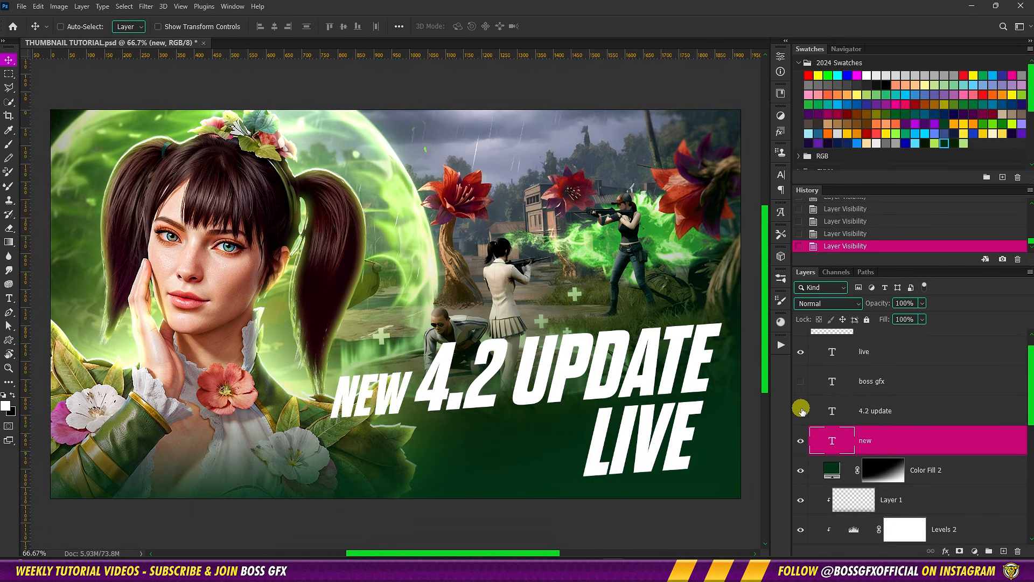
left_click(801, 411)
left_click(802, 410)
left_click(803, 383)
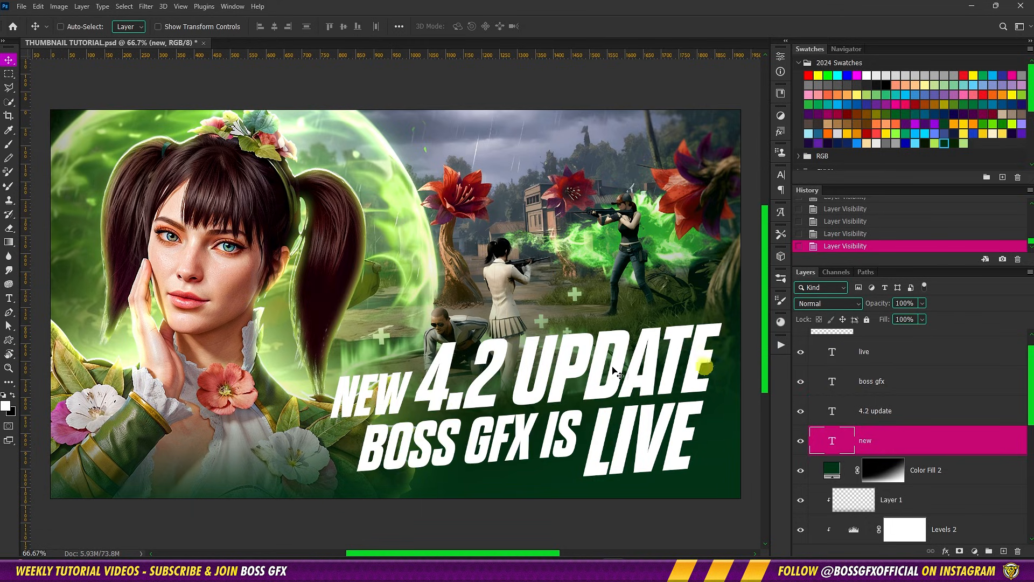
Examine the character settings and available font styles of the 4.2 update text, keeping the ExBold style
key("t")
left_click(486, 367)
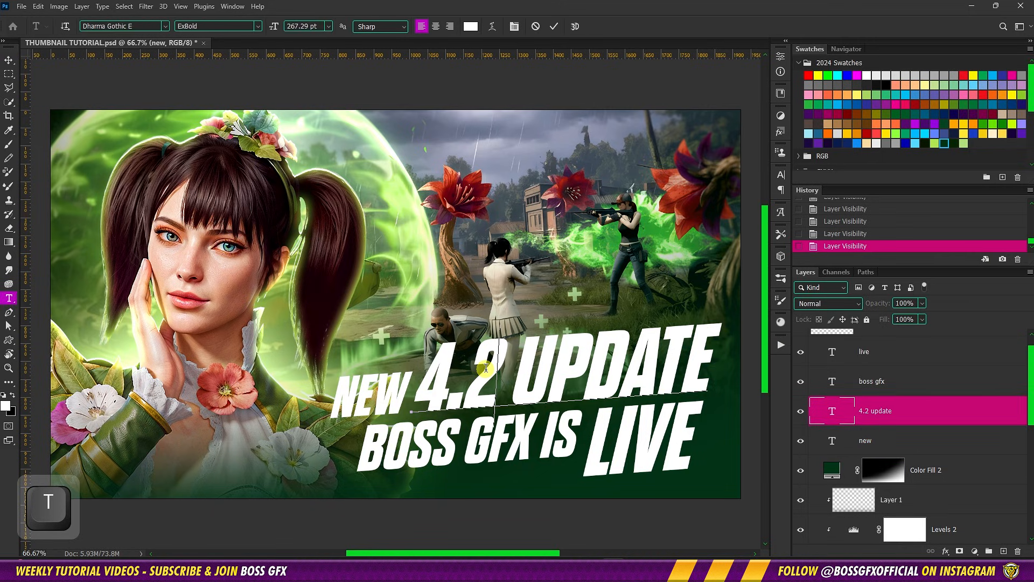
key("ctrl+a")
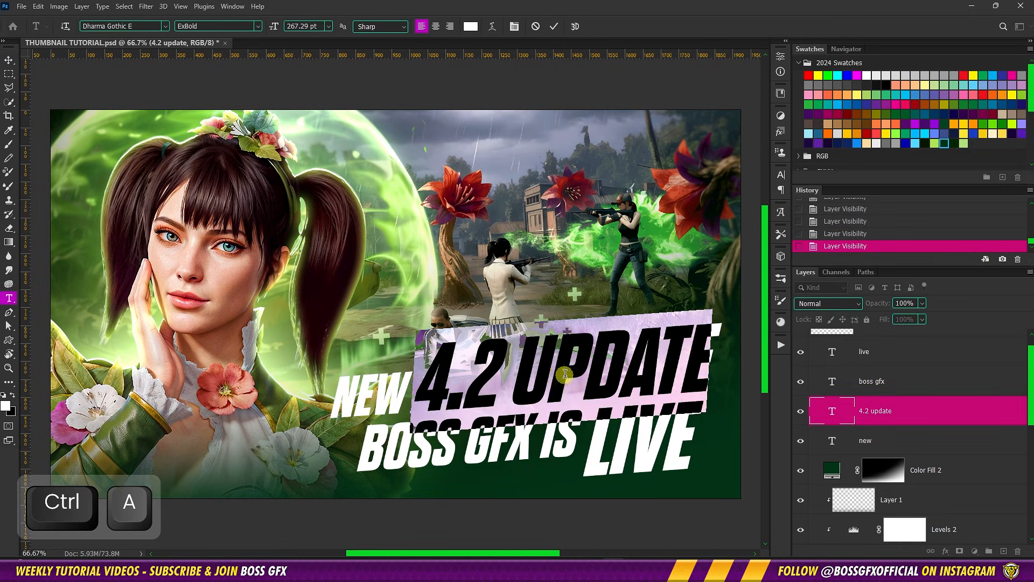
left_click(782, 174)
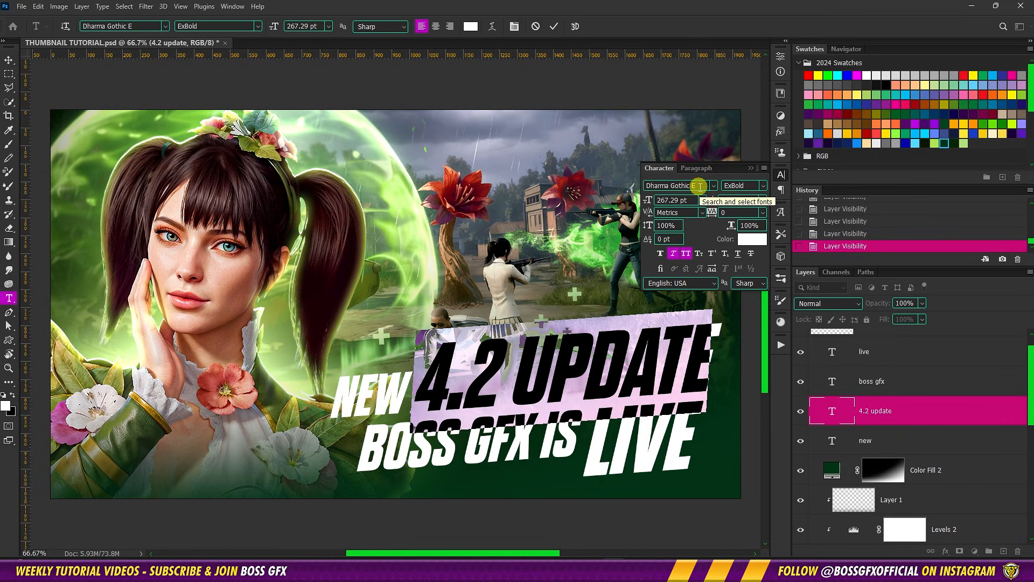
left_click(763, 186)
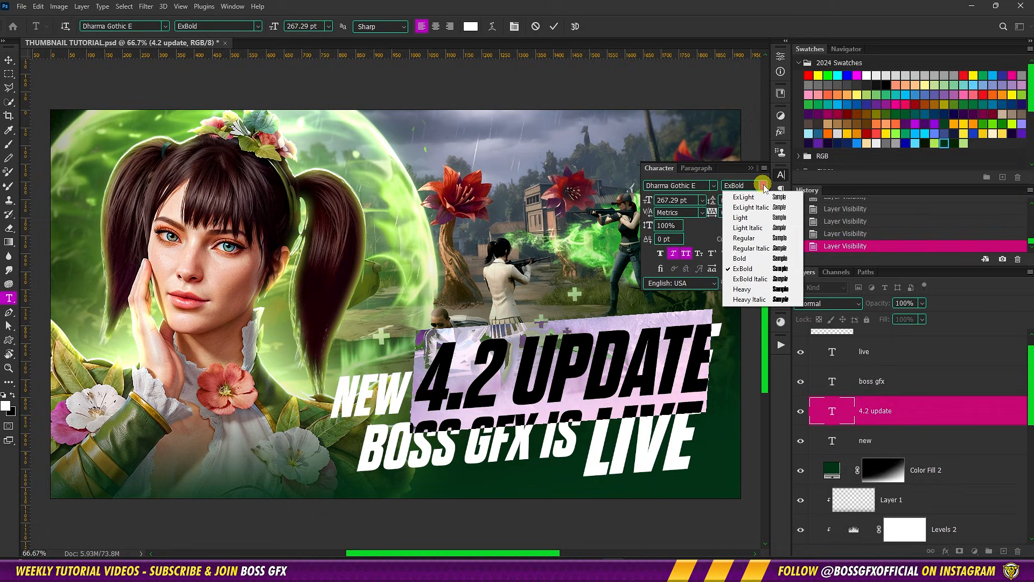
left_click(760, 267)
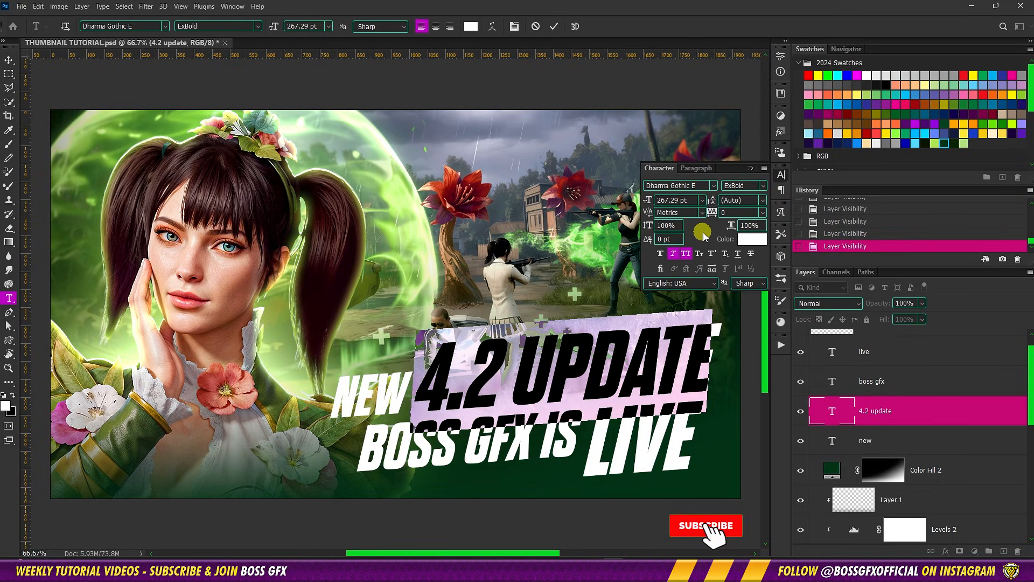
left_click(751, 169)
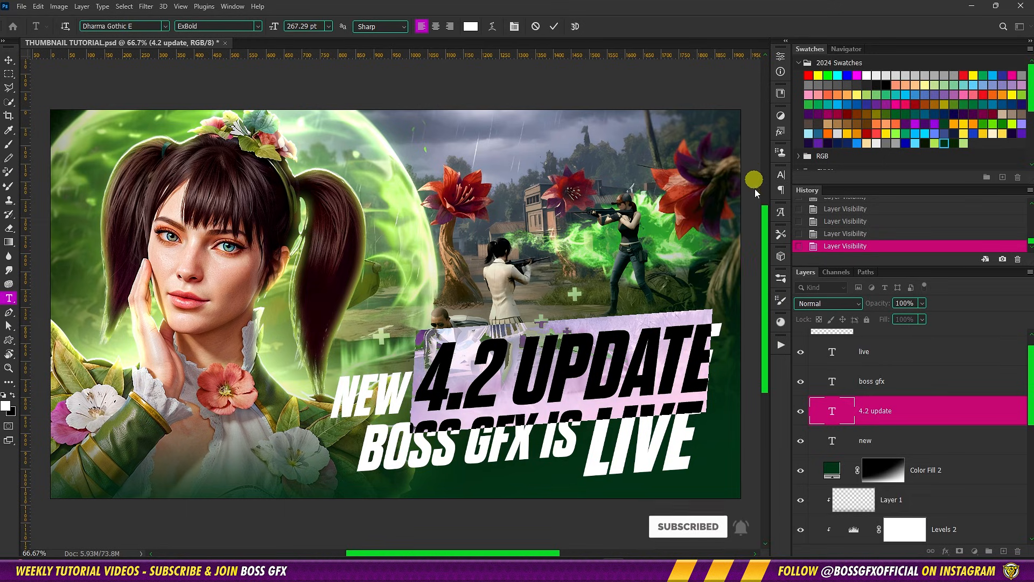
left_click(916, 411)
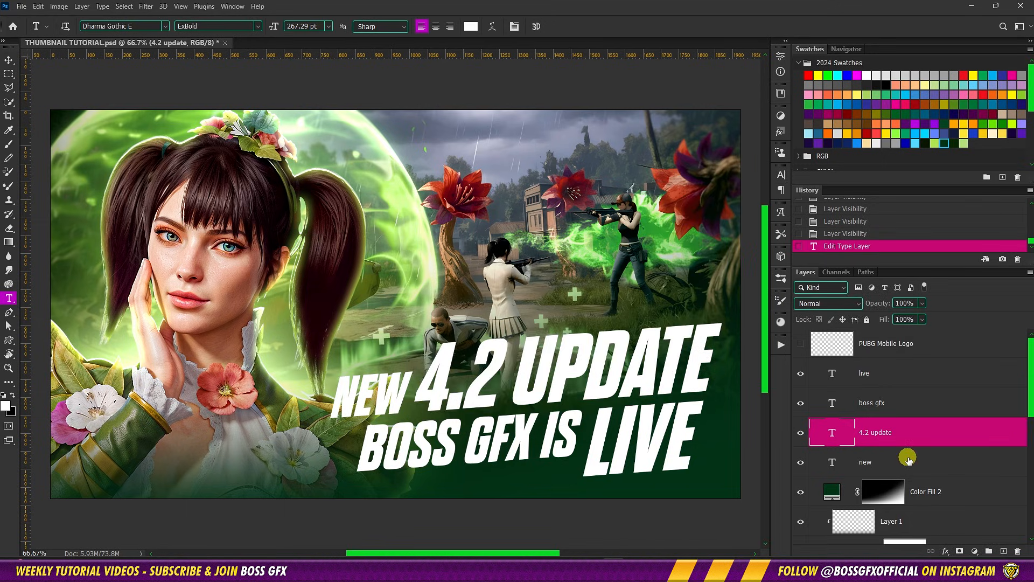
Duplicate the four text layers new, 4.2 update, boss gfx and live
left_click(906, 465)
key("shift")
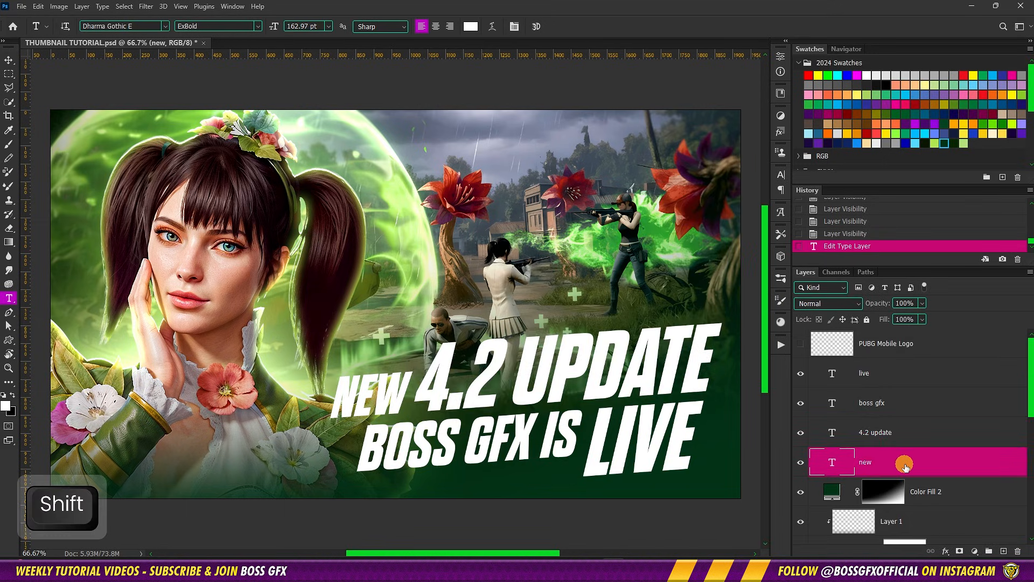
left_click(904, 373, "shift")
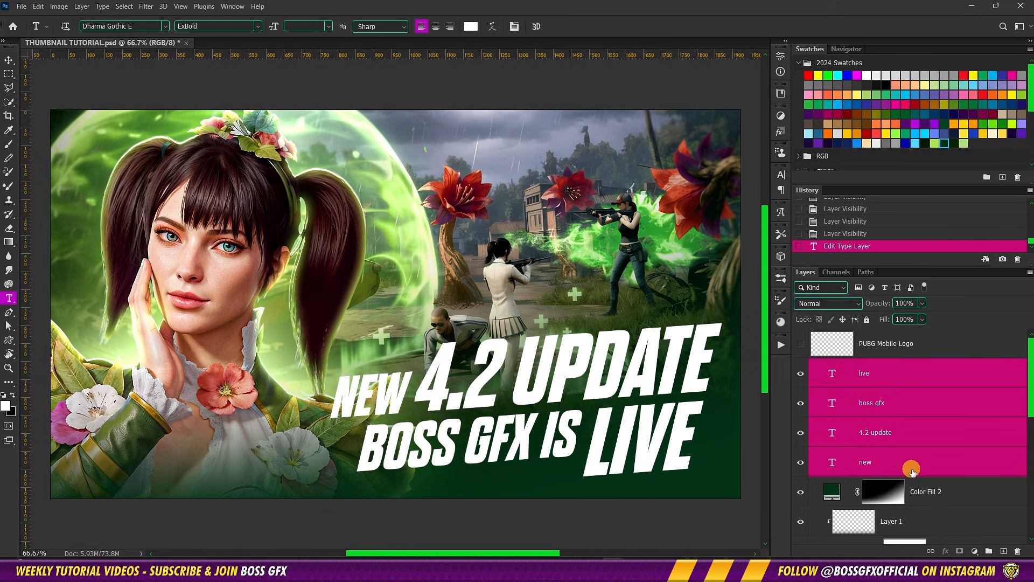
key("ctrl+j")
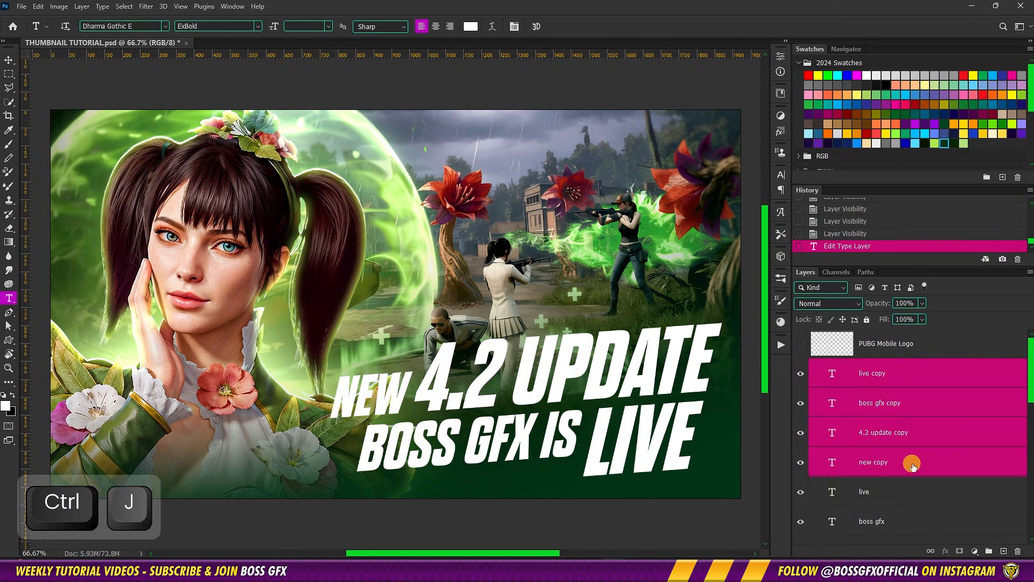
Convert the original new, 4.2 update, boss gfx and live text layers to shapes
left_click(912, 493)
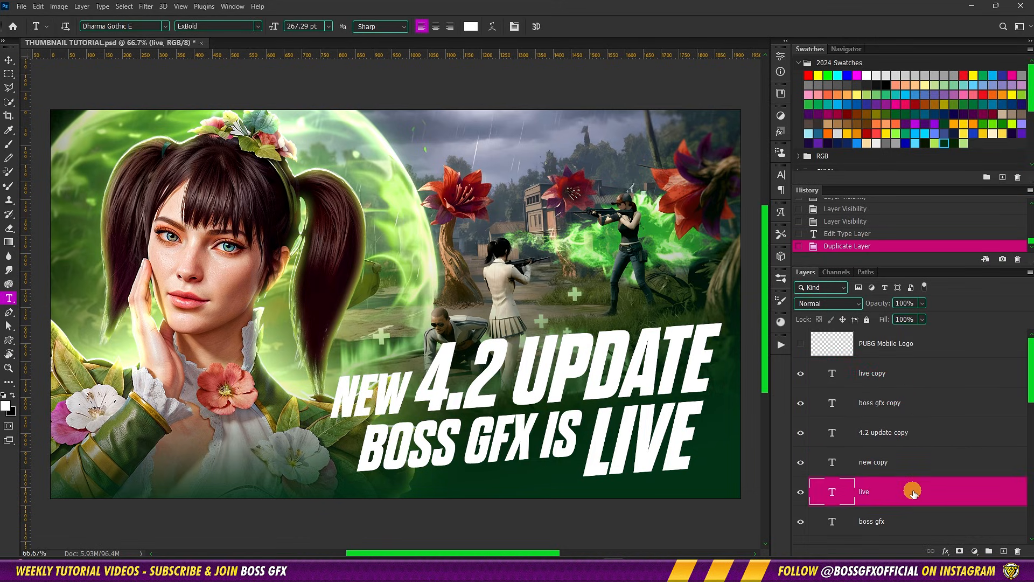
scroll(913, 493, "down", 3)
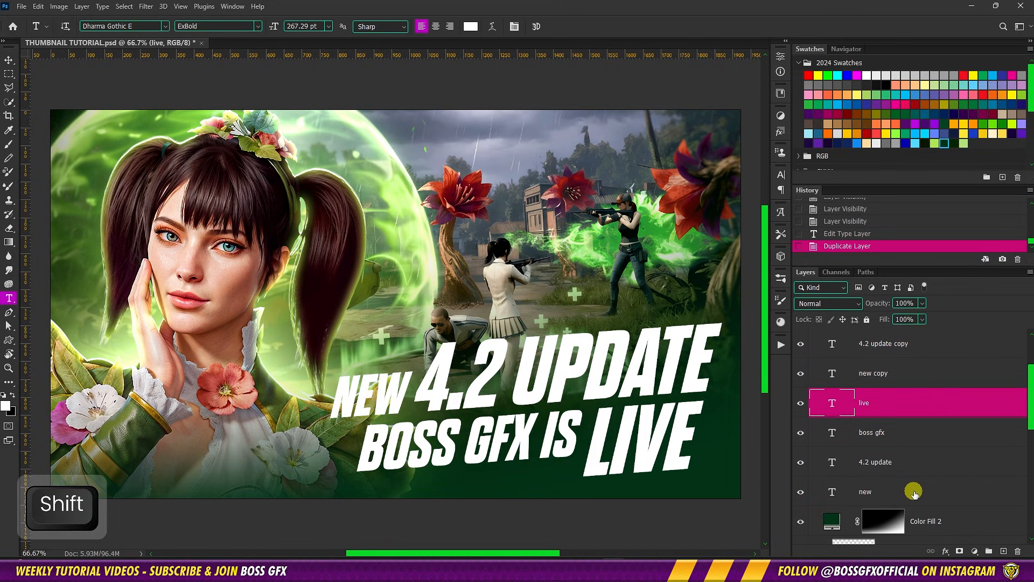
left_click(914, 491, "shift")
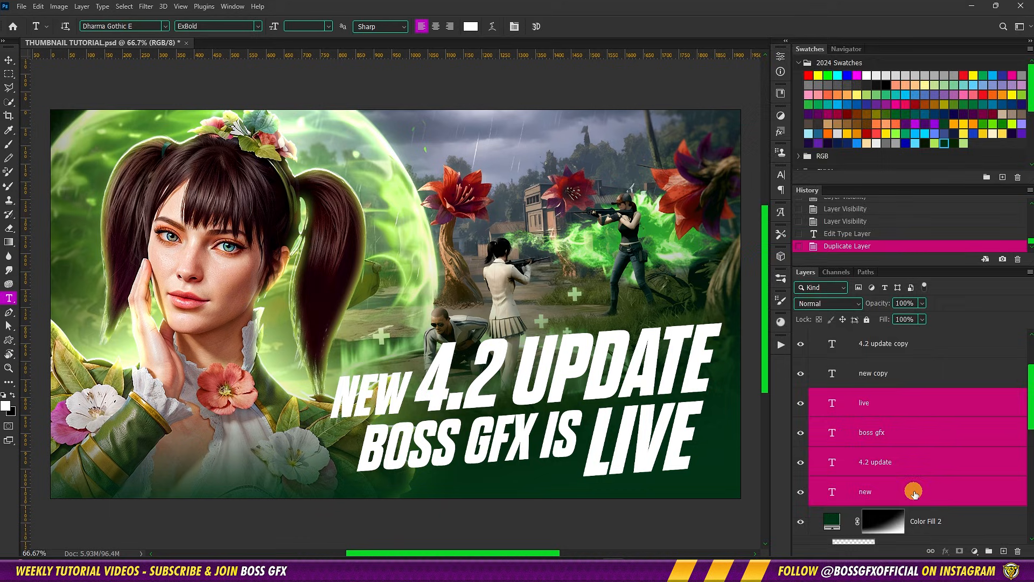
right_click(914, 492)
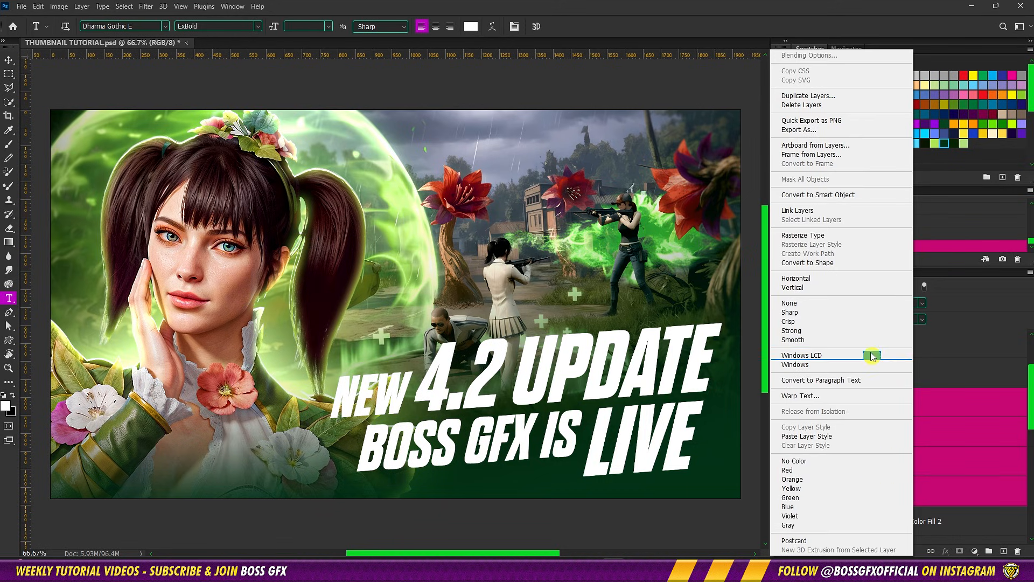
left_click(827, 262)
Remove the fill from the four converted text shapes and set their stroke colour to dark green #092502
key("a")
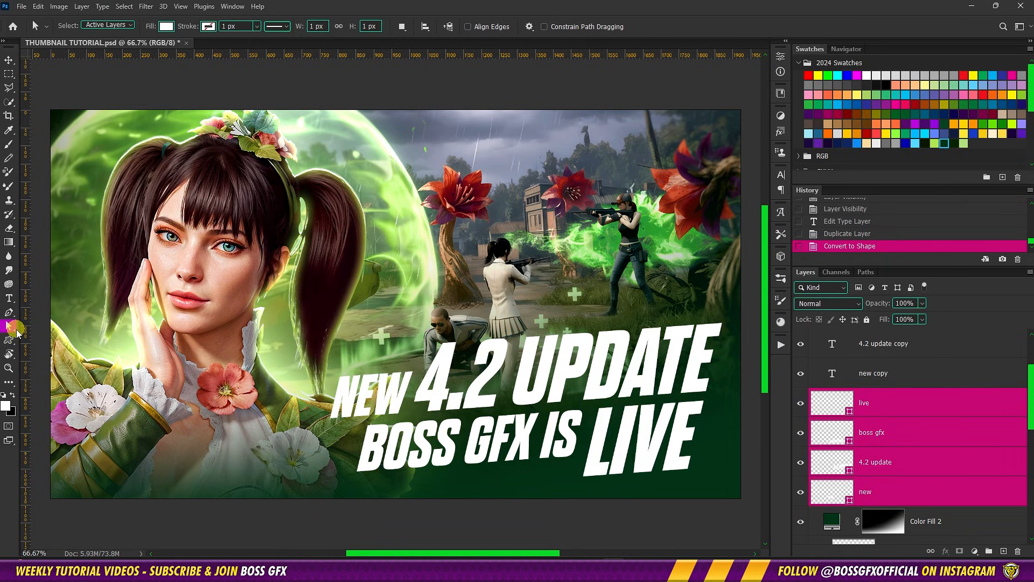
left_click(166, 26)
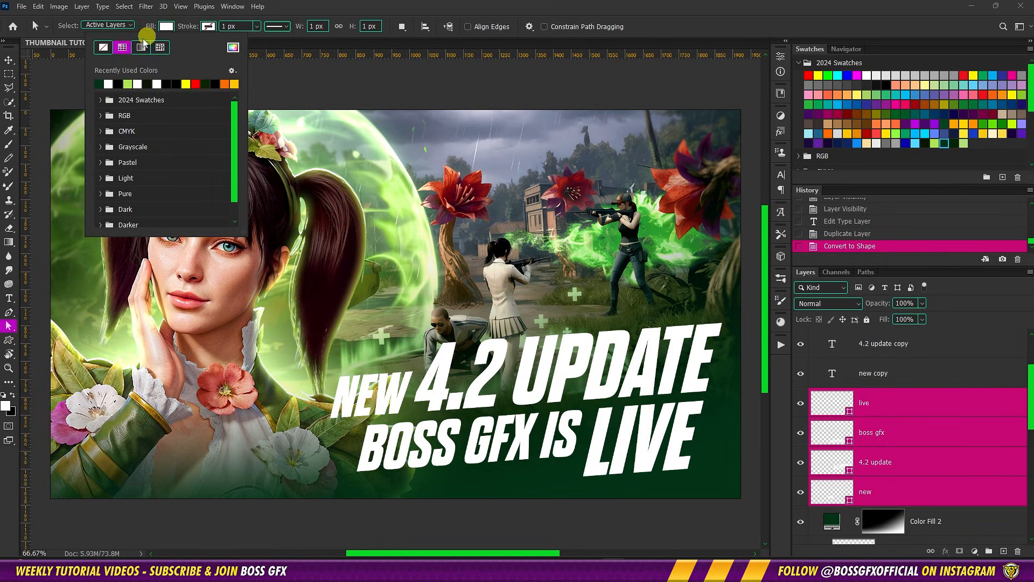
left_click(103, 47)
left_click(207, 26)
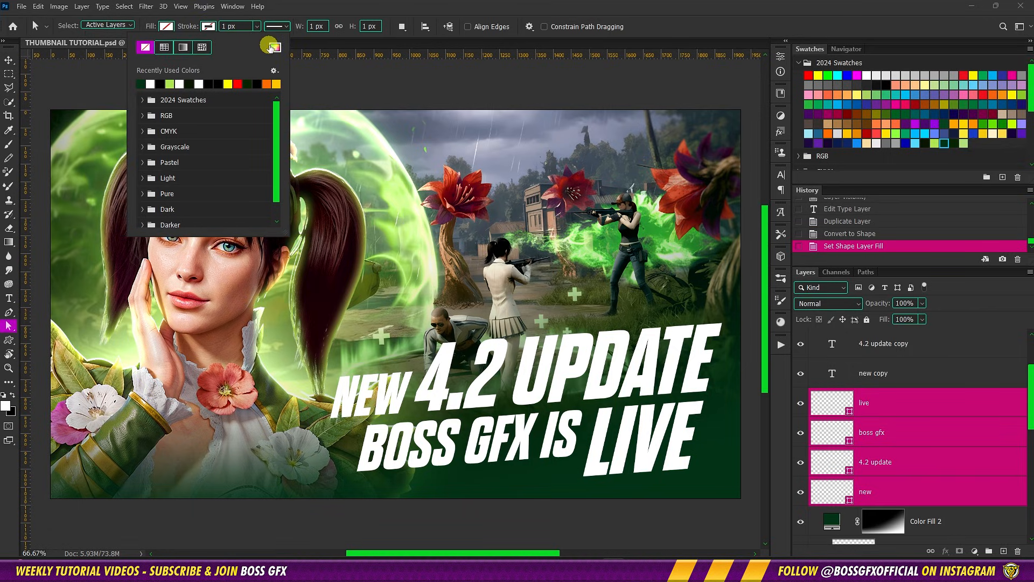
left_click(275, 47)
left_click(956, 145)
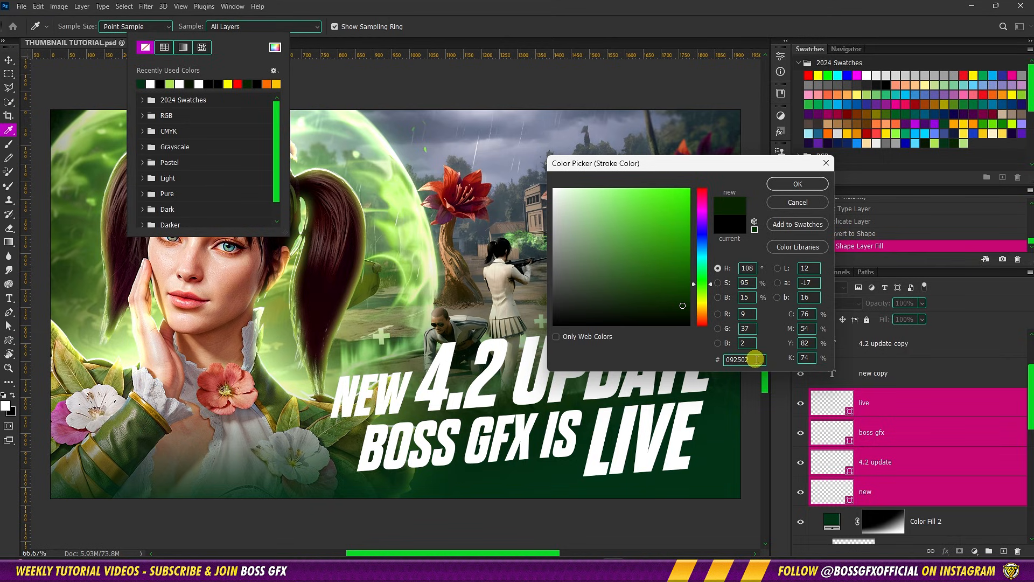
left_click_drag(756, 361, 695, 360)
left_click(795, 185)
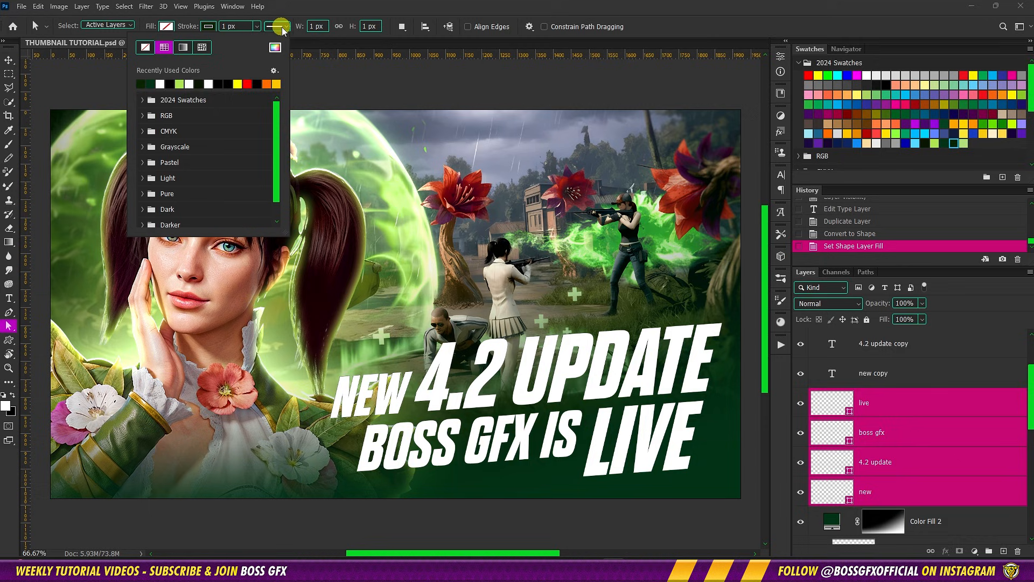
Align the text shapes' stroke to the outside and set its width to 18 px
left_click(281, 27)
left_click(238, 141)
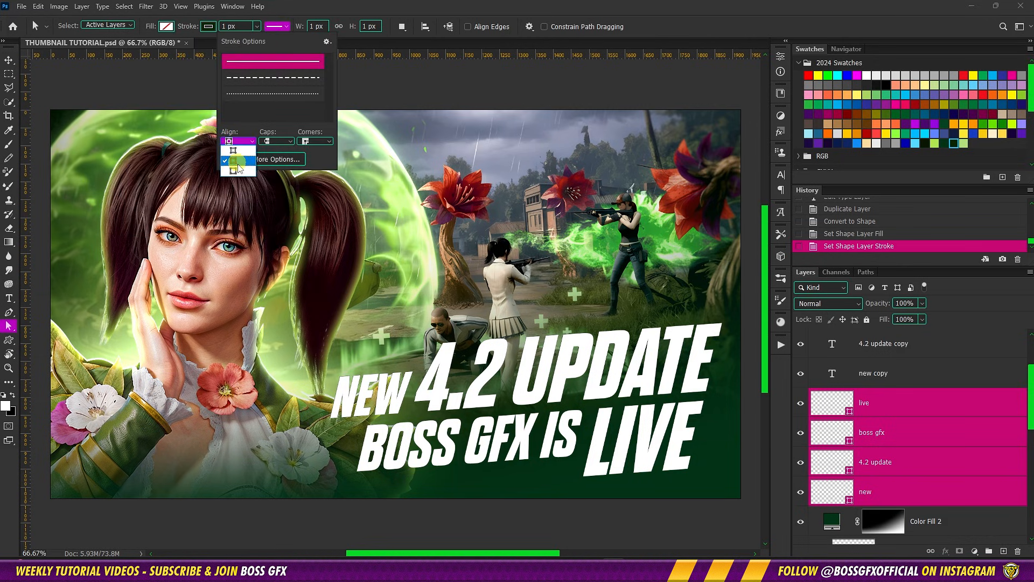
left_click(238, 172)
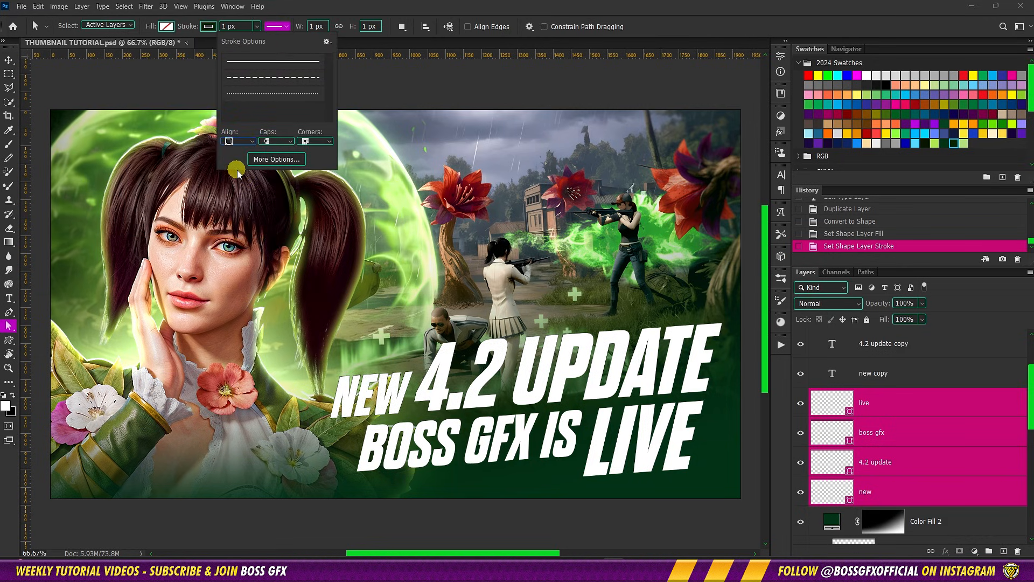
left_click_drag(227, 26, 215, 28)
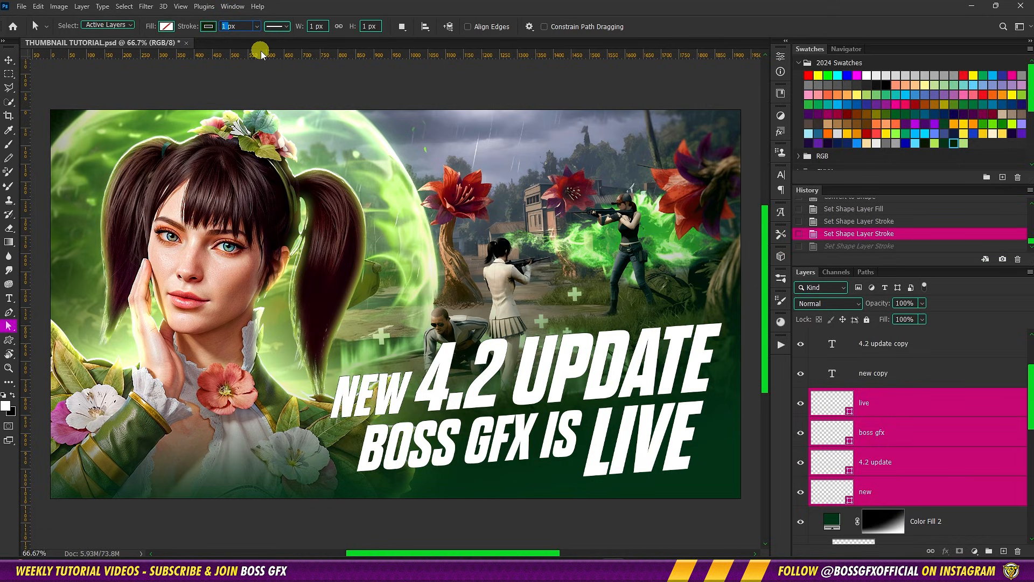
type("18")
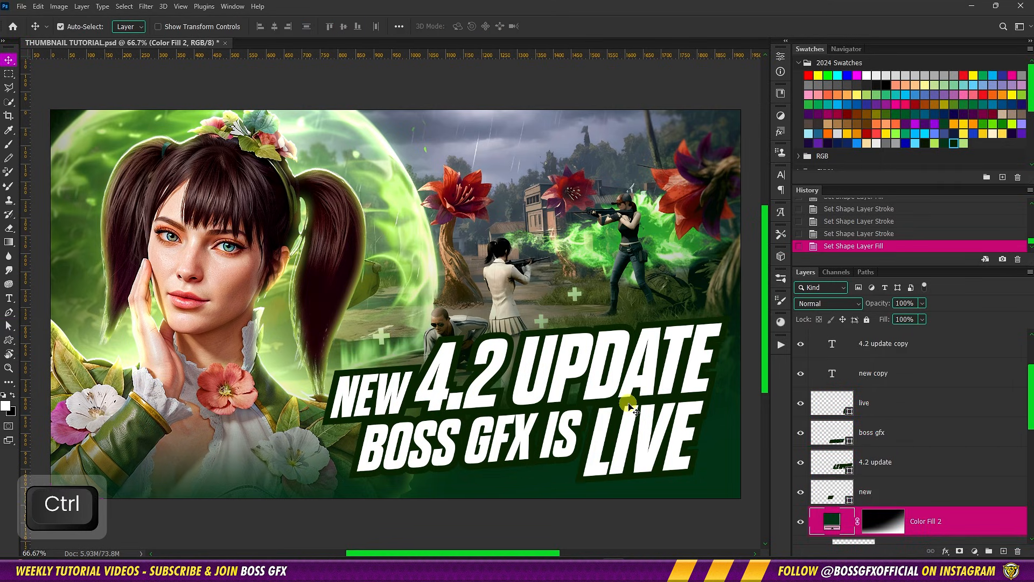
With the Pen tool in Shape mode, start a new shape above Color Fill 2 at the upper-left corner of the NEW outline
key("ctrl+equal")
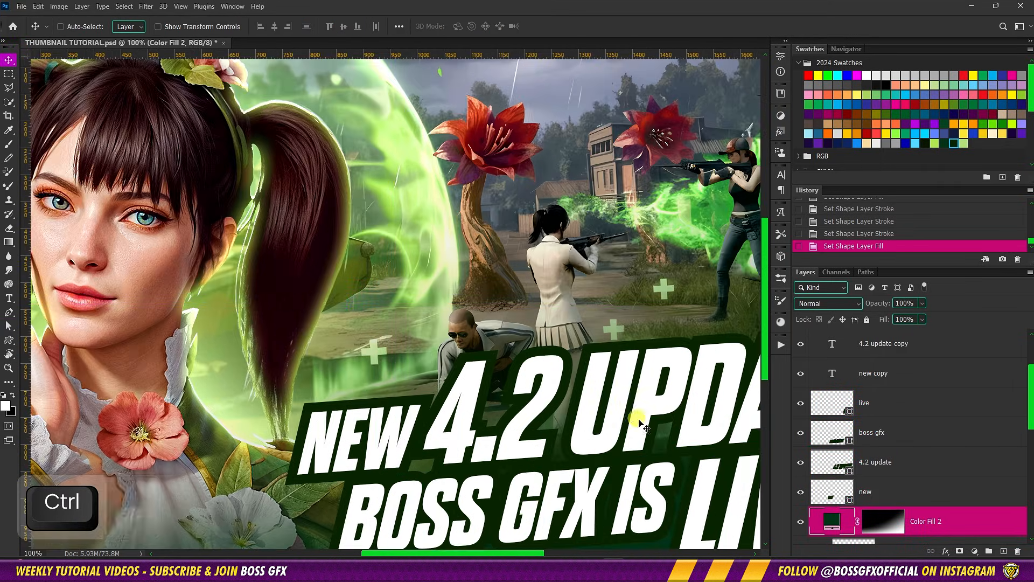
left_click_drag(655, 433, 530, 339)
left_click_drag(416, 326, 432, 308)
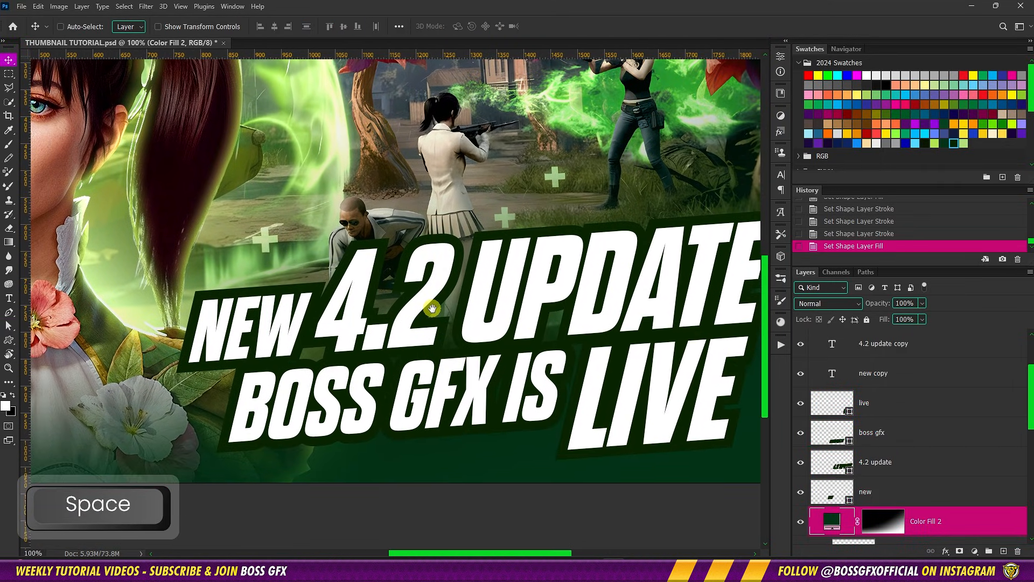
key("p")
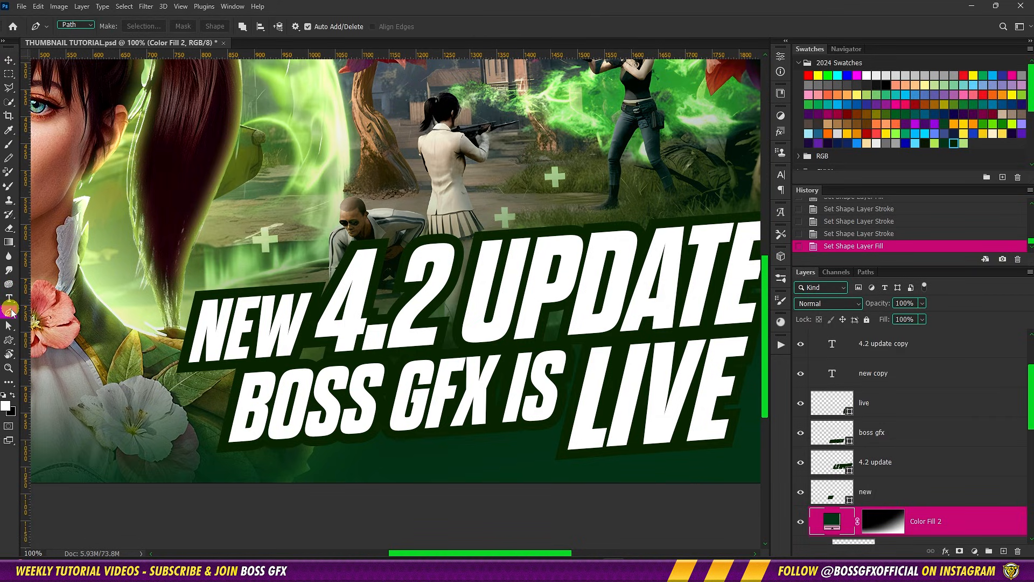
left_click(73, 26)
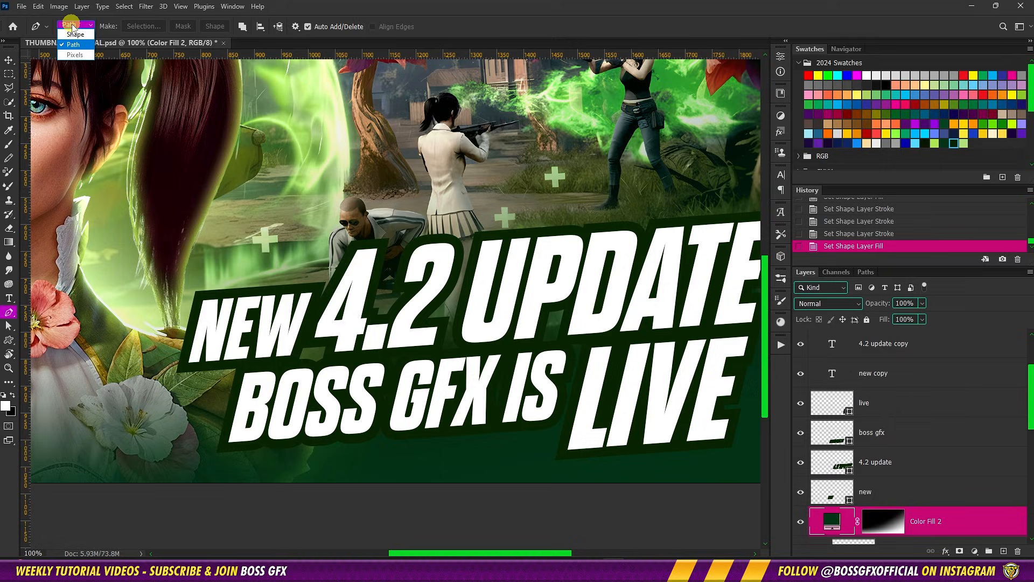
left_click(76, 34)
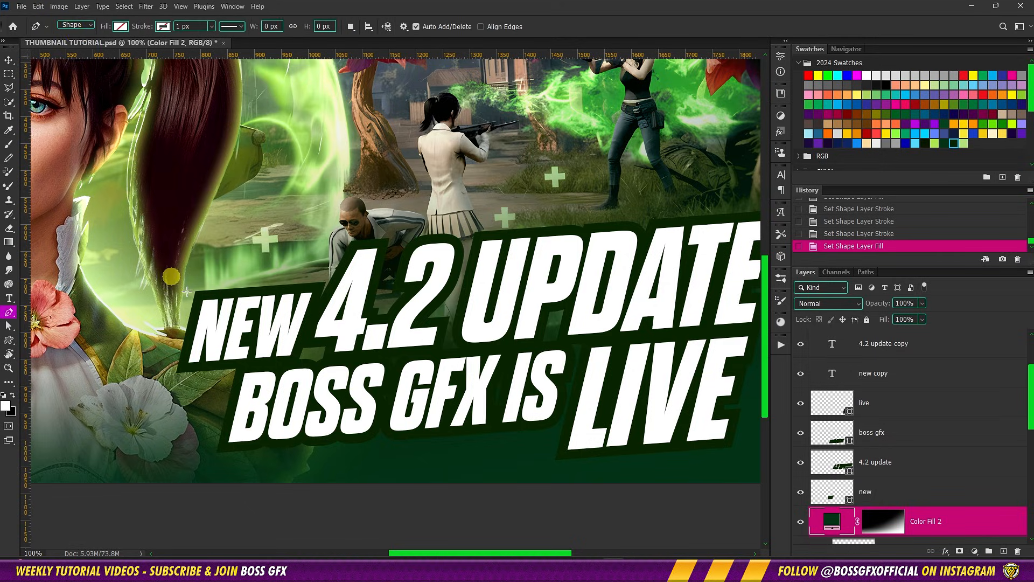
left_click_drag(235, 298, 121, 317)
key("ctrl+equal")
key("ctrl+equal")
key("ctrl+equal")
key("ctrl+equal")
left_click(346, 244)
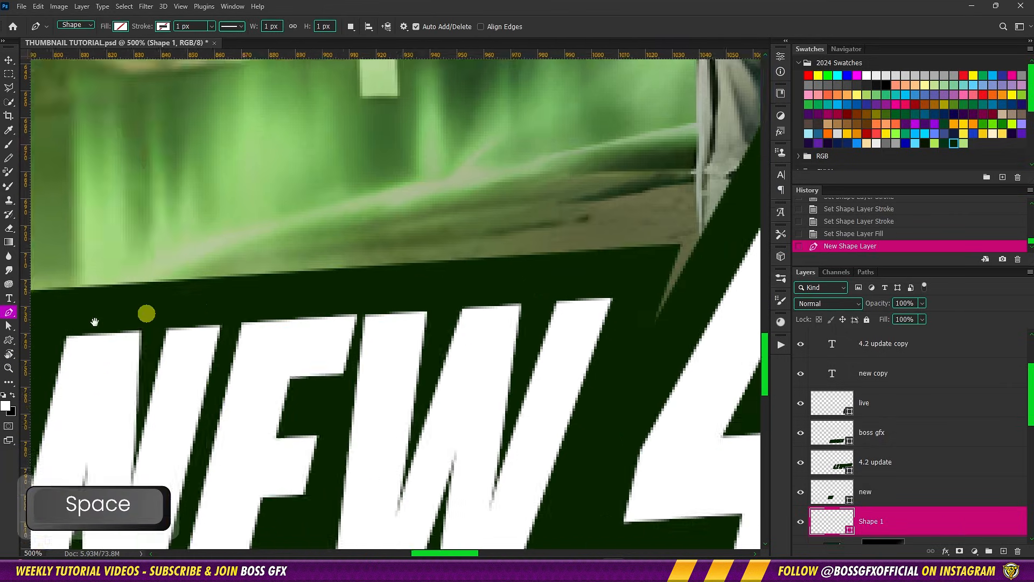
Trace the shape path along the upper edge of the dark outline from NEW over 4.2 to the P in UPDATE
left_click_drag(722, 248, 430, 311)
left_click(405, 302)
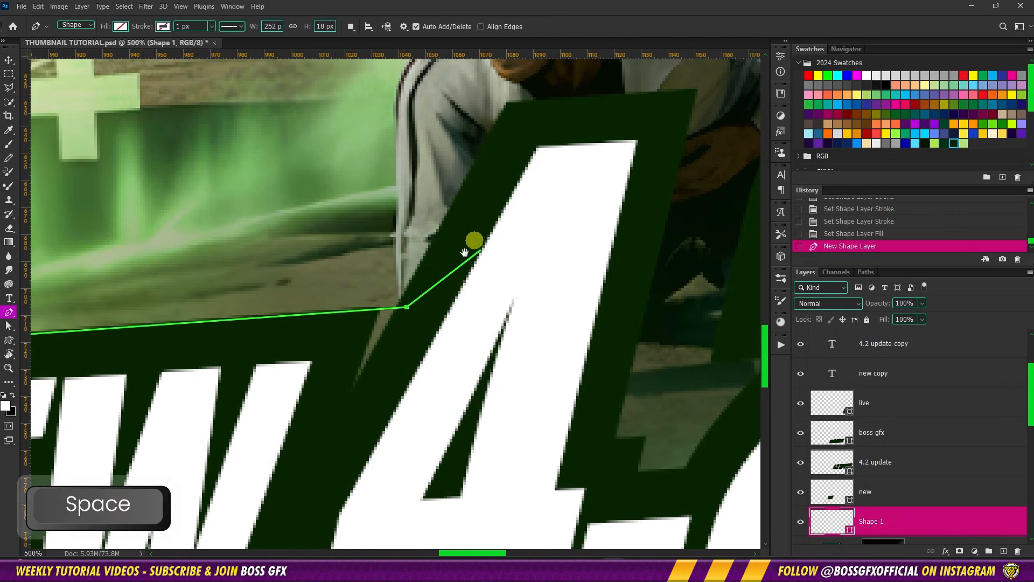
left_click_drag(473, 240, 378, 356)
left_click(412, 213)
left_click_drag(538, 213, 480, 234)
left_click_drag(624, 240, 478, 250)
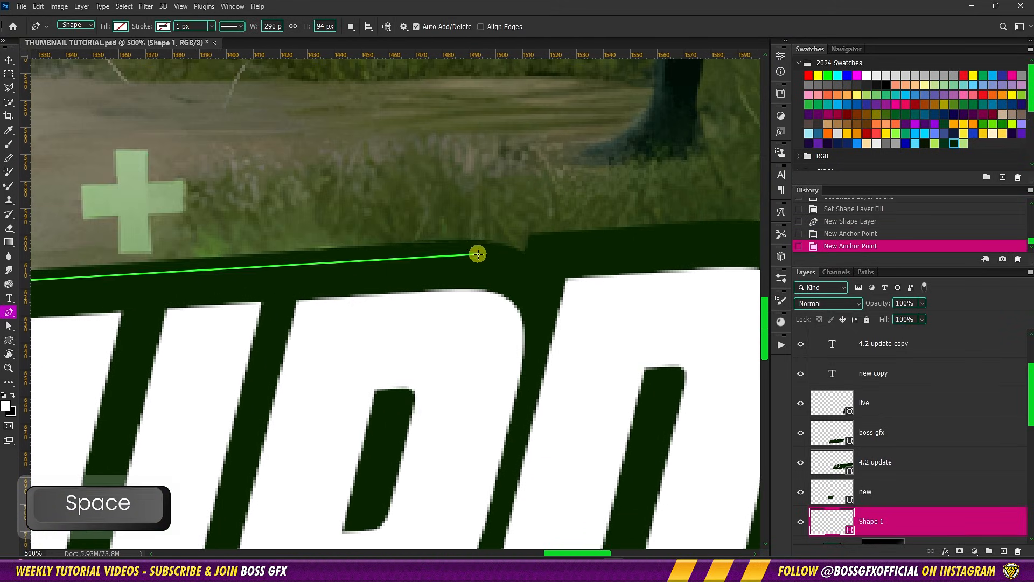
left_click(439, 243)
left_click(535, 269)
Continue the path along the outline above D, A, T and E to the upper-right corner of UPDATE
left_click_drag(556, 247, 85, 286)
left_click(86, 286)
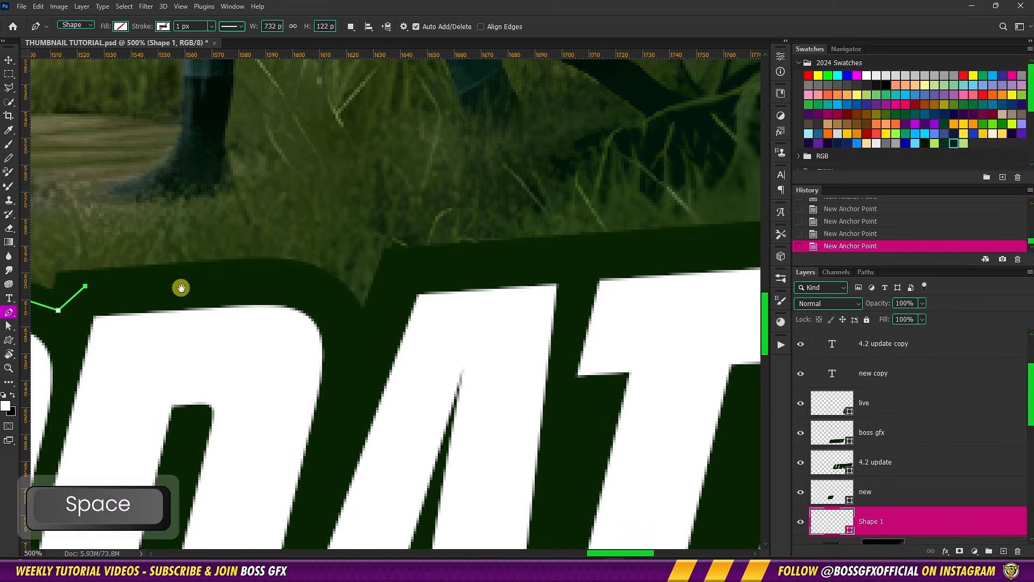
left_click(287, 276)
left_click(357, 336)
left_click(404, 261)
left_click_drag(567, 261, 171, 291)
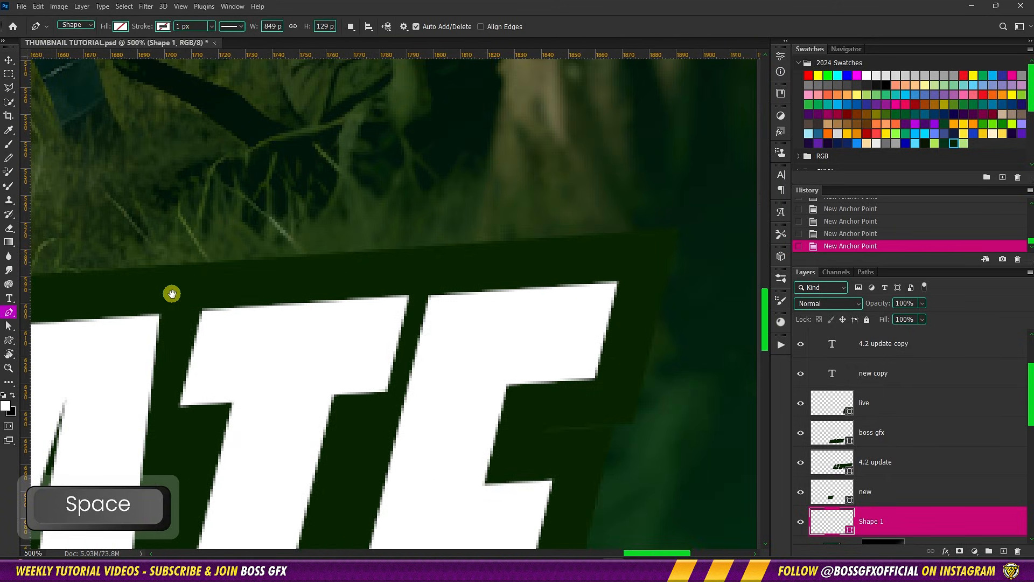
left_click(650, 249)
Trace the right side of UPDATE's final E around its notch and adjust the anchor point on that edge
left_click_drag(621, 406, 614, 371)
left_click(617, 378)
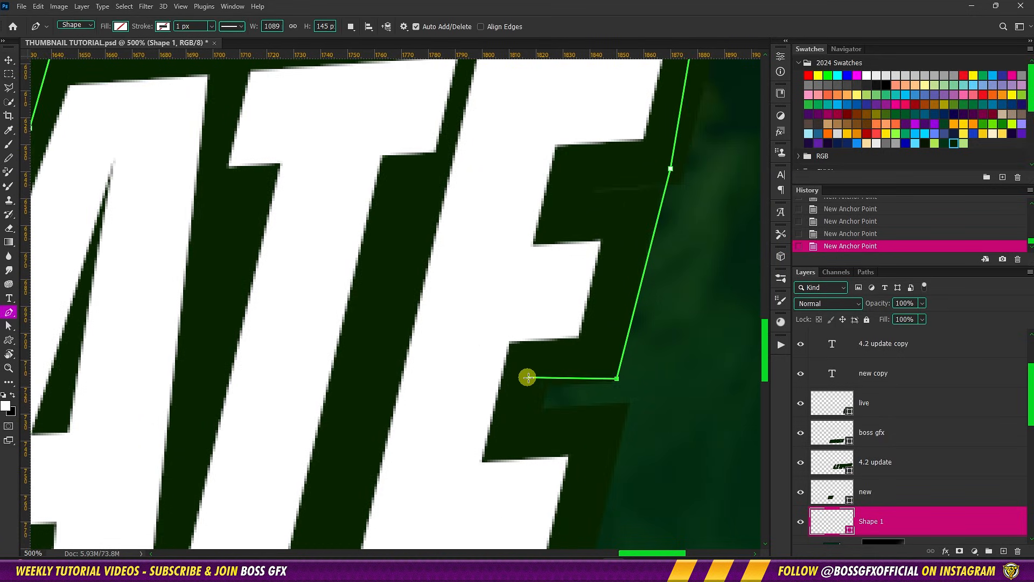
left_click(530, 379)
left_click(523, 432)
left_click(596, 437)
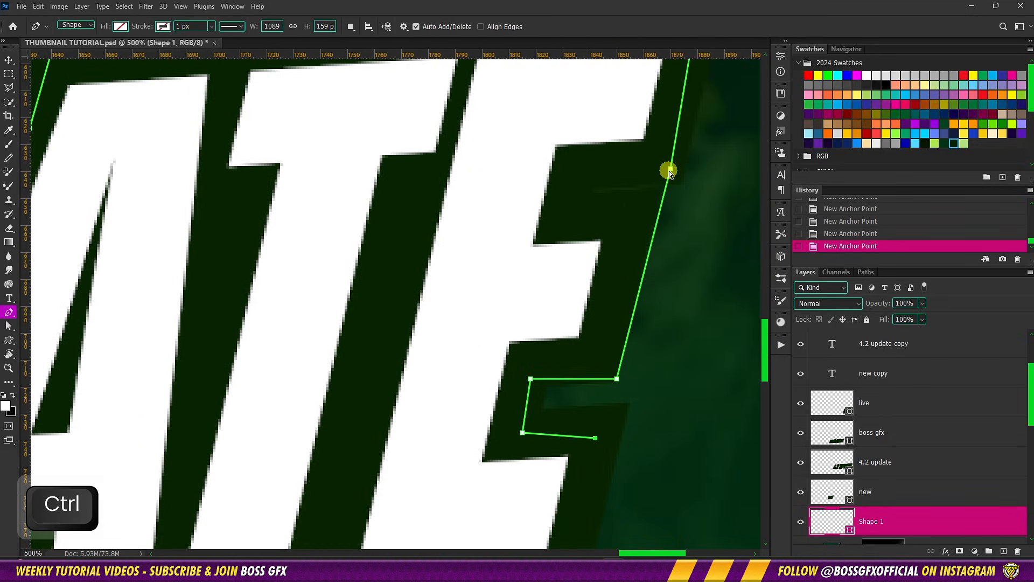
left_click_drag(667, 166, 631, 231)
Trace the path around the notch of the E in LIVE and down to the word's lower-right corner
left_click(554, 221)
left_click(535, 232)
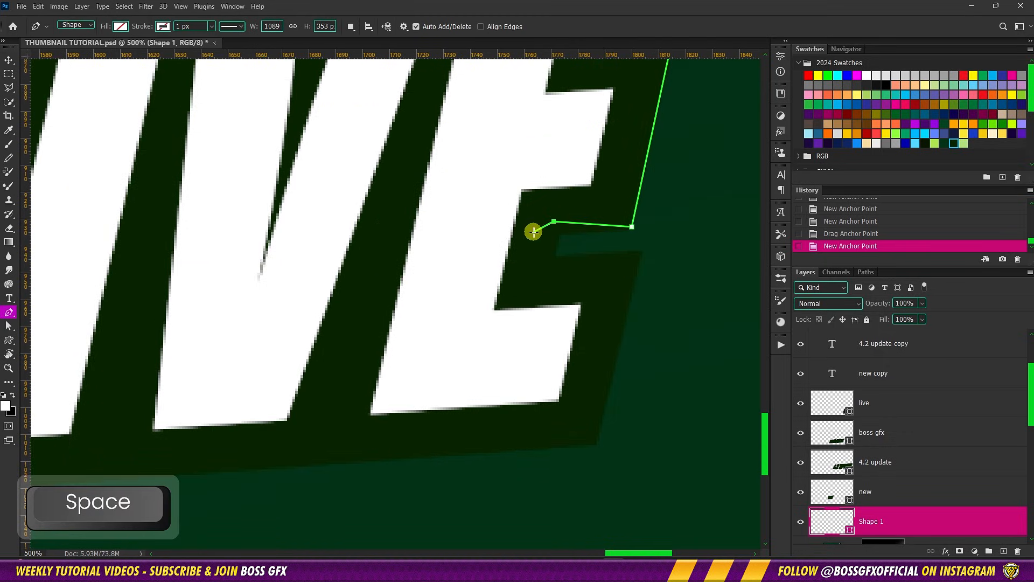
left_click(532, 280)
left_click(619, 291)
left_click(571, 439)
Continue the path beneath LIVE to its lower-left corner and up the left side of the L
left_click_drag(333, 446, 699, 377)
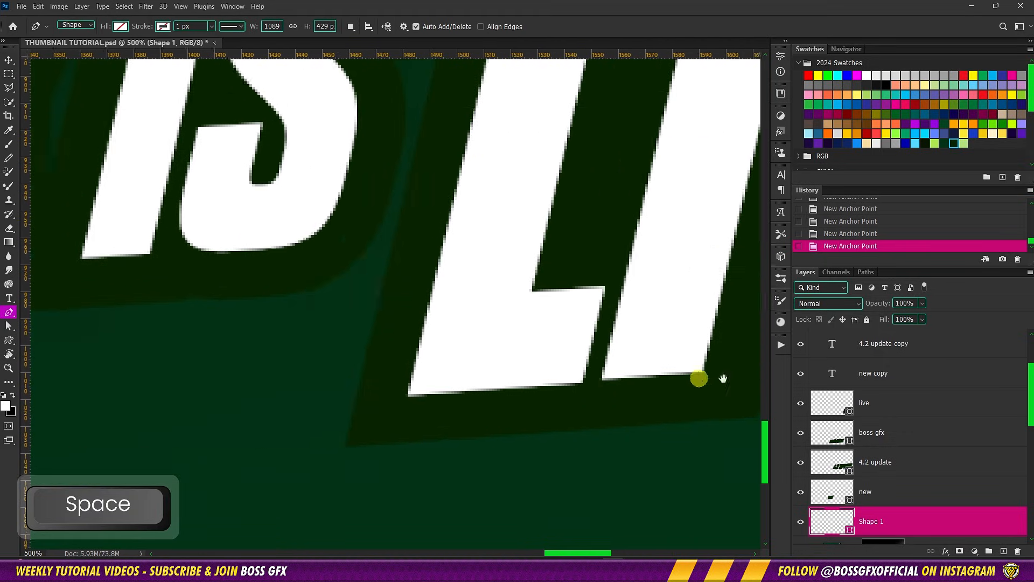
left_click(436, 426)
left_click(436, 427)
left_click_drag(492, 181, 686, 247)
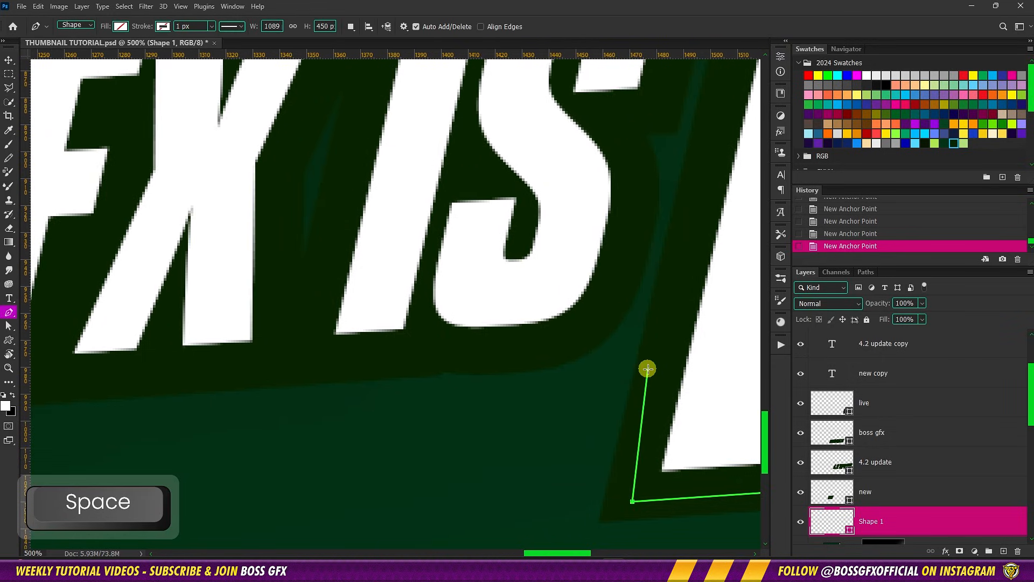
left_click(653, 354)
key("ctrl+z")
left_click(651, 356)
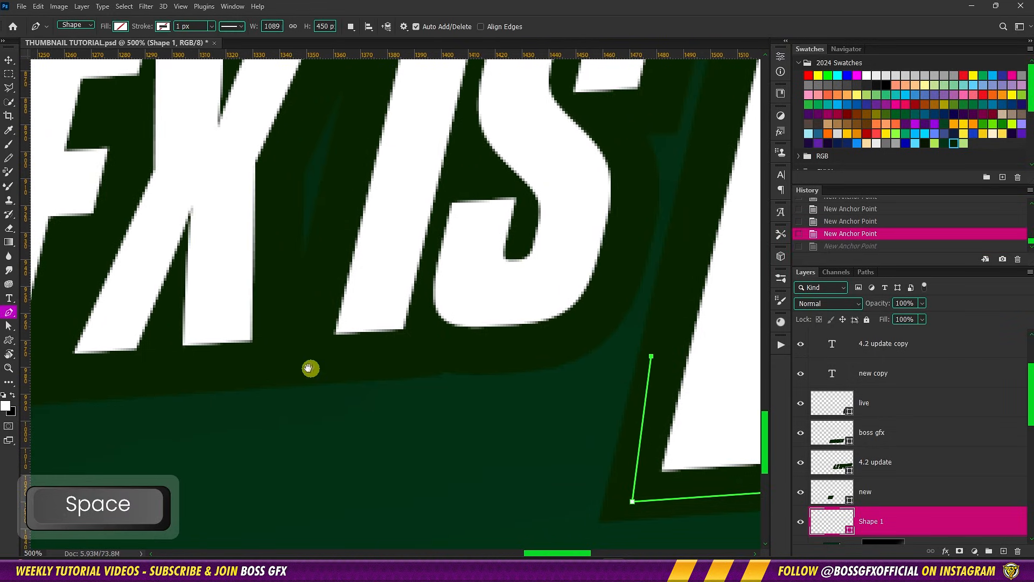
Trace the path along the lower edge of GFX IS and up into the gap between BOSS and GFX
left_click_drag(311, 368, 666, 340)
left_click_drag(275, 340, 568, 338)
left_click(501, 388)
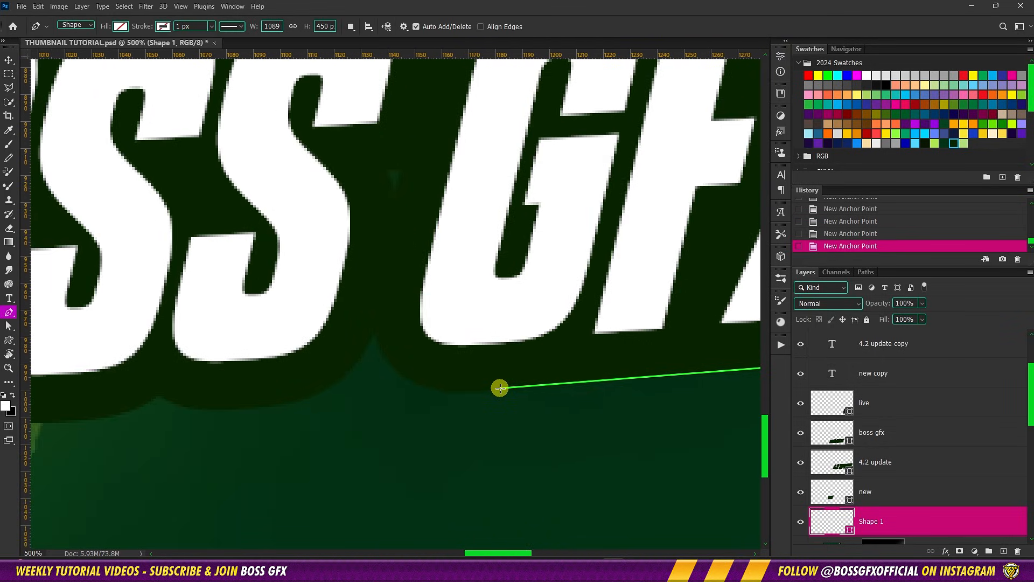
left_click(412, 364)
left_click(385, 310)
left_click(364, 318)
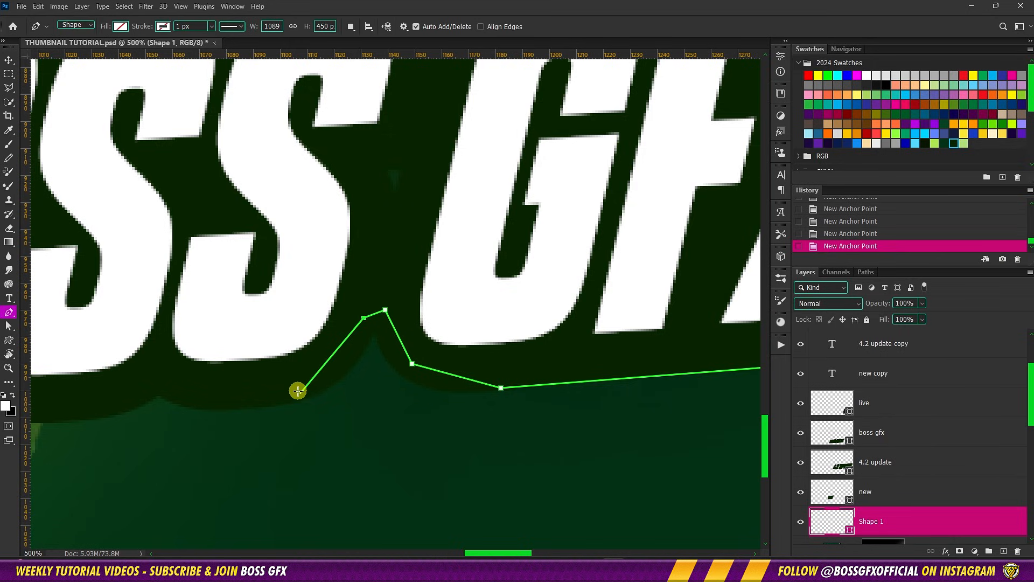
Trace a curved path along the lower edge of BOSS to the lower-left corner of the B
left_click_drag(299, 390, 640, 338)
left_click_drag(552, 319, 510, 296)
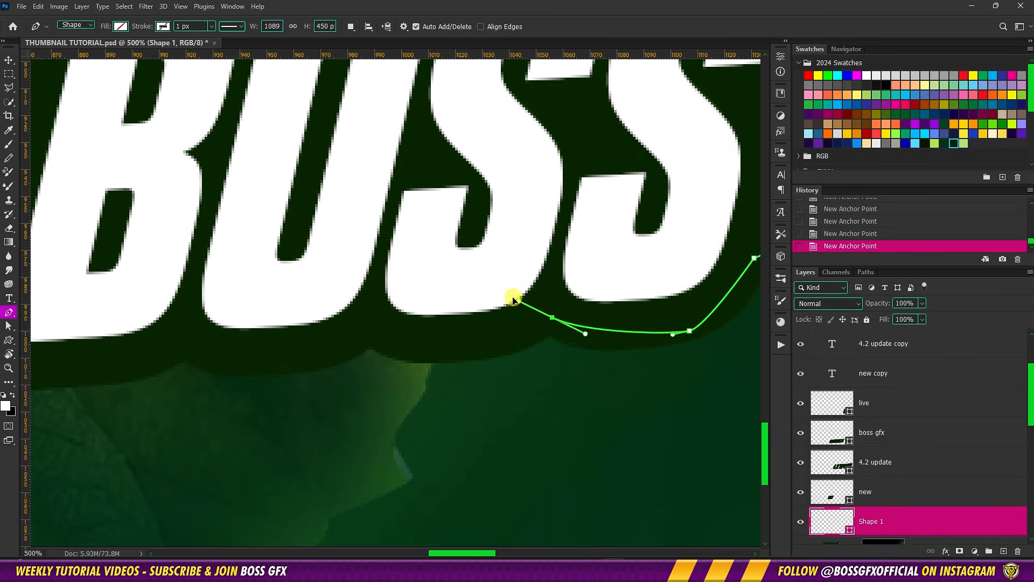
left_click(553, 320, "alt")
left_click(423, 342)
left_click(372, 328)
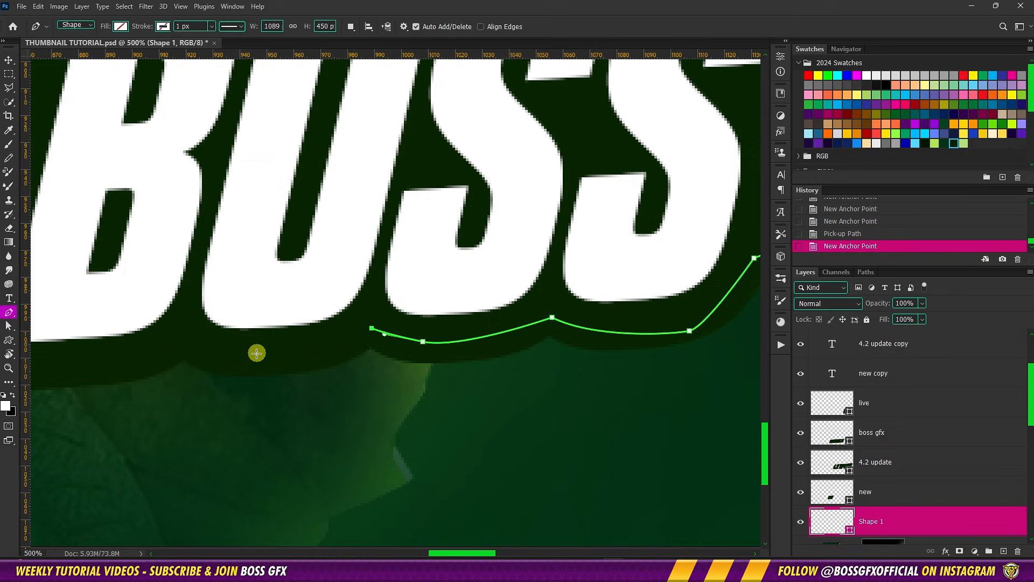
left_click_drag(250, 353, 611, 342)
left_click(186, 336)
left_click_drag(405, 365, 260, 367)
left_click(386, 367, "alt")
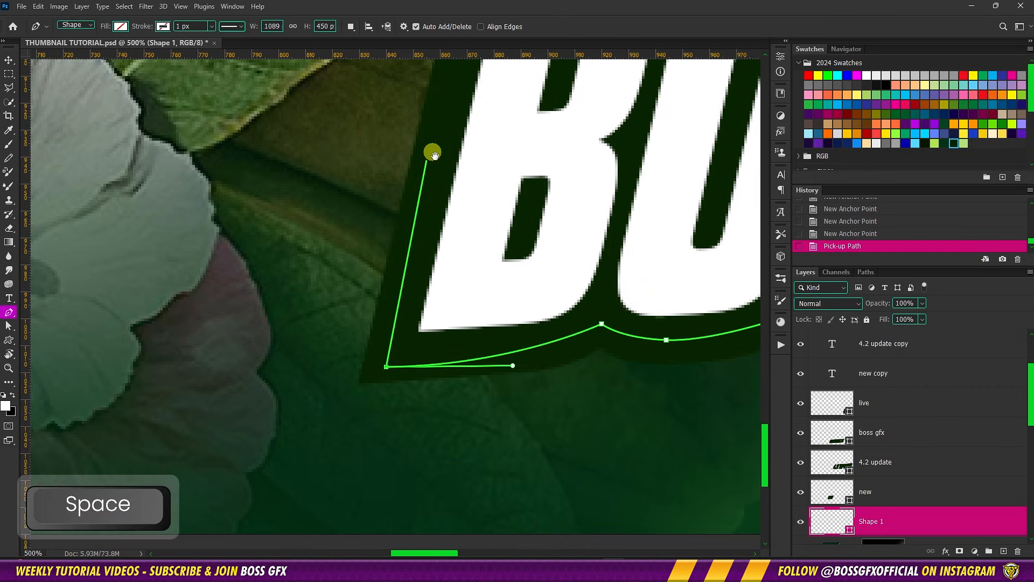
Trace up the left side of BOSS and beneath NEW, and close the path at its starting point
left_click_drag(432, 150, 445, 347)
left_click(491, 148)
left_click(195, 159)
left_click_drag(247, 122, 316, 423)
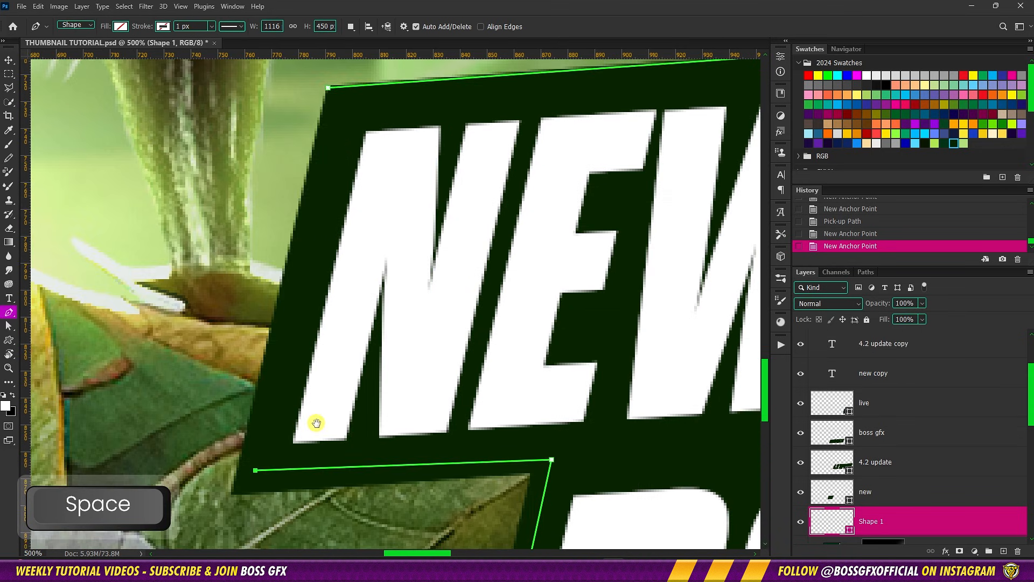
left_click(328, 88)
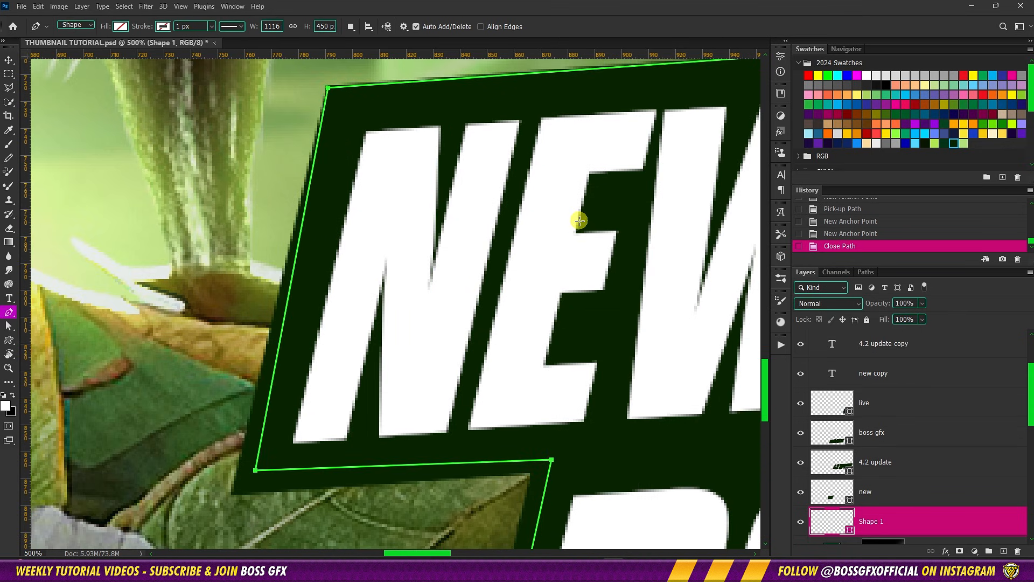
Fill the traced backing shape with the recently used dark green of the text outline
key("ctrl+0")
key("ctrl+minus")
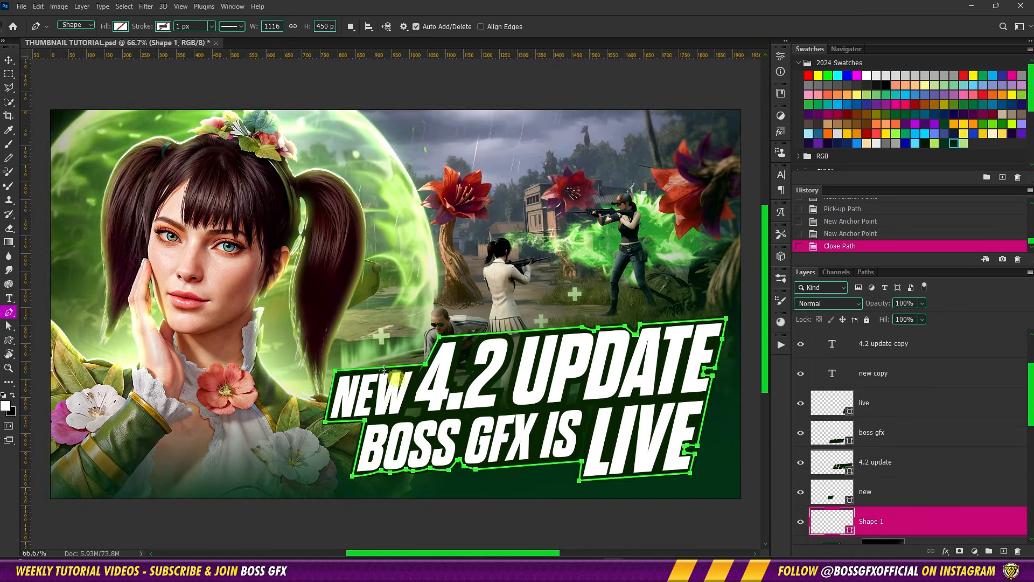
left_click(120, 26)
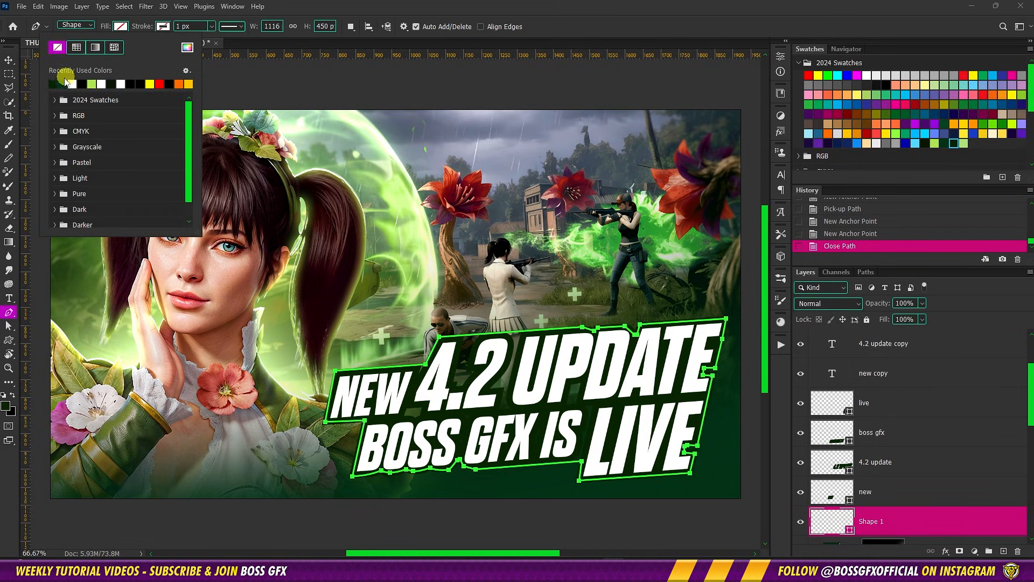
left_click(53, 83)
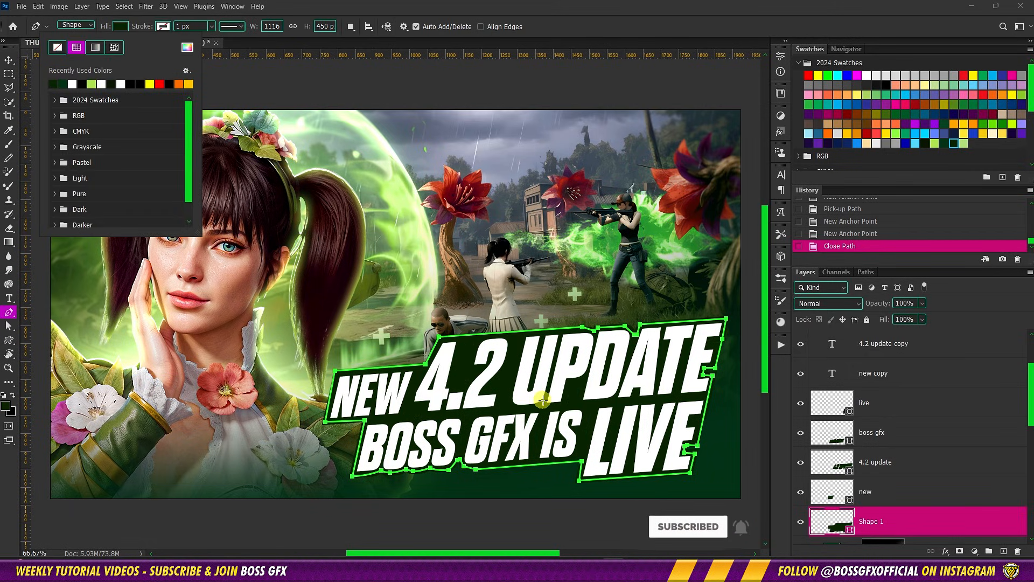
left_click(8, 60)
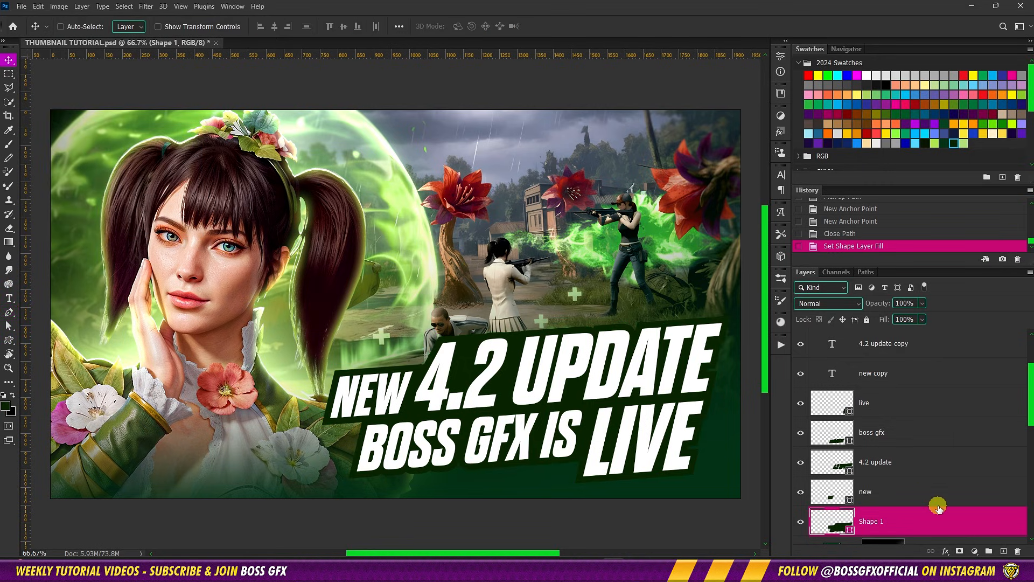
Duplicate the live, boss gfx, 4.2 update, new and Shape 1 layers and group the duplicates
left_click(920, 404)
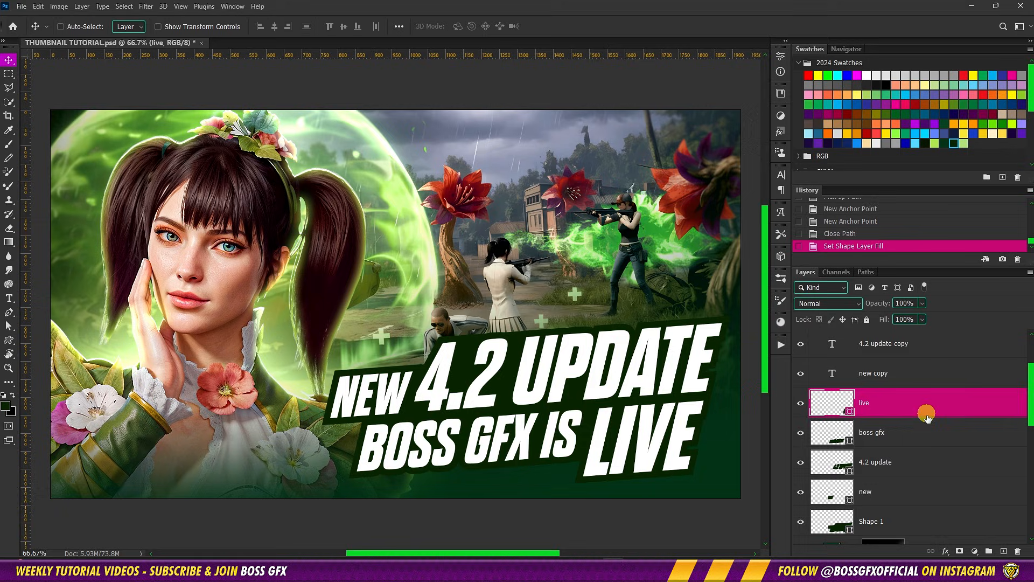
left_click(919, 524, "shift")
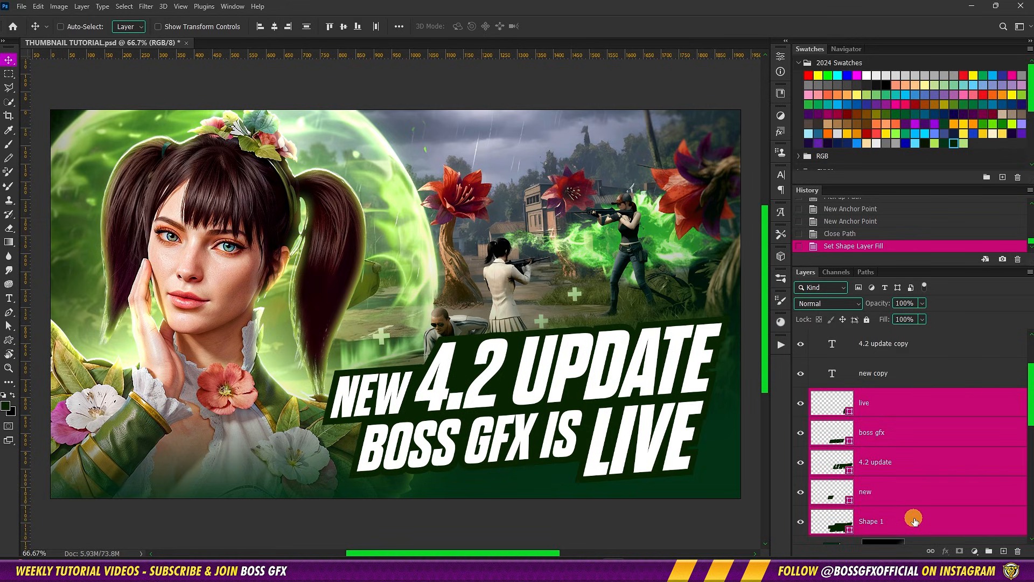
key("ctrl+j")
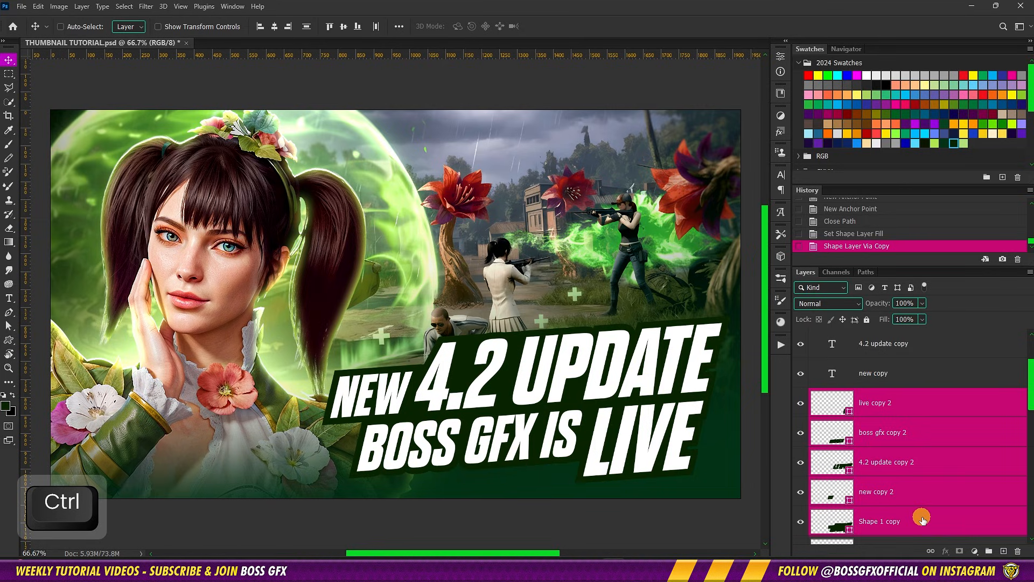
key("ctrl+g")
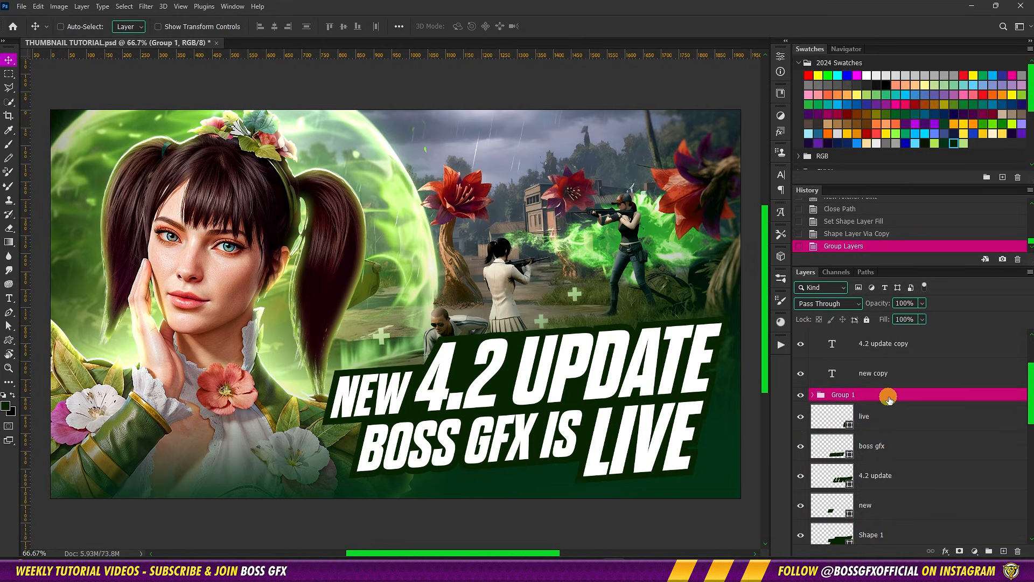
Convert Group 1 to a smart object and rasterize it into a single layer
right_click(892, 398)
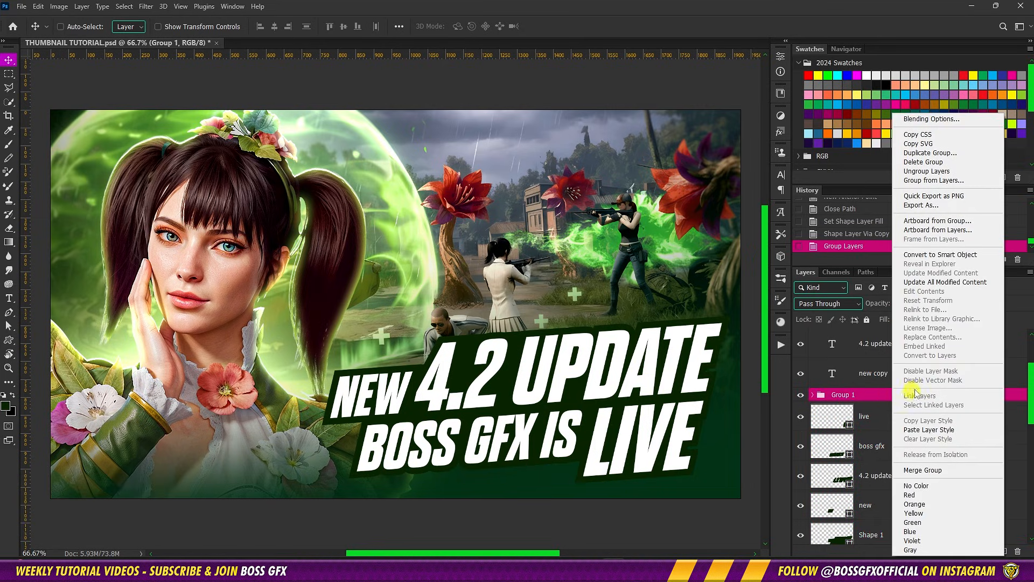
left_click(943, 257)
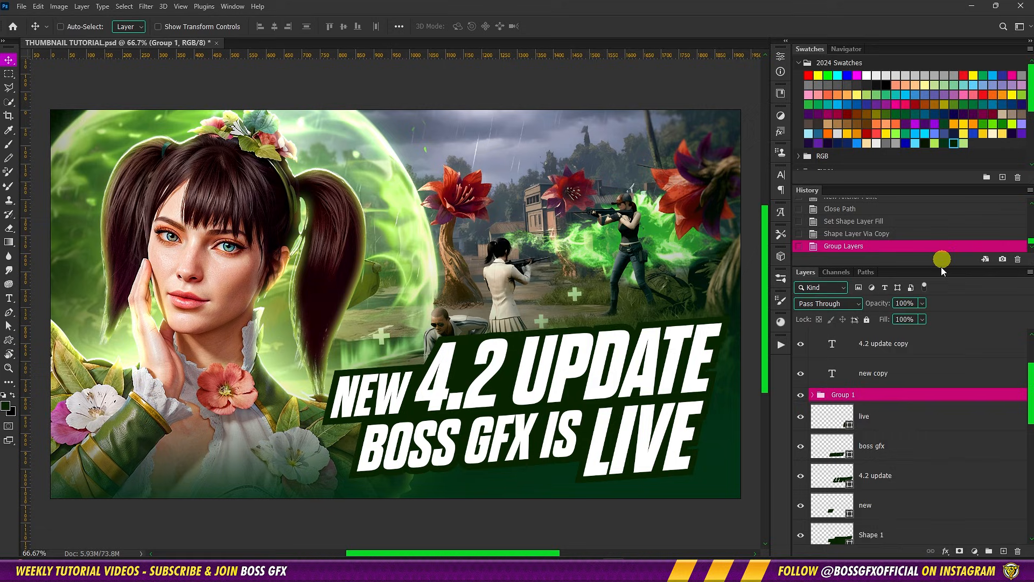
right_click(904, 402)
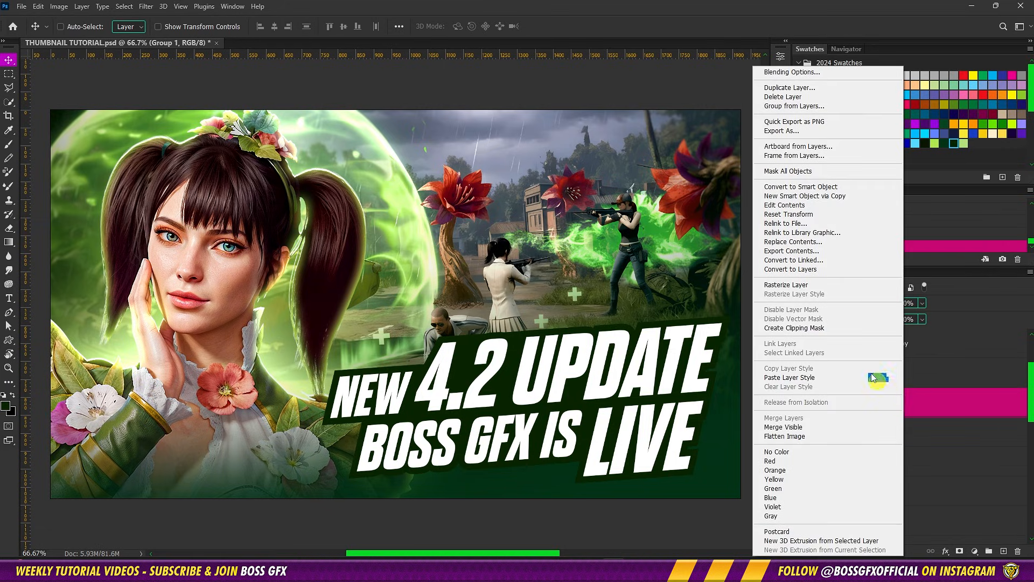
left_click(816, 290)
Hide the original live, boss gfx, 4.2 update, new and Shape 1 layers
left_click_drag(800, 435, 800, 519)
scroll(795, 511, "down", 1)
left_click(800, 520)
scroll(861, 499, "down", 1)
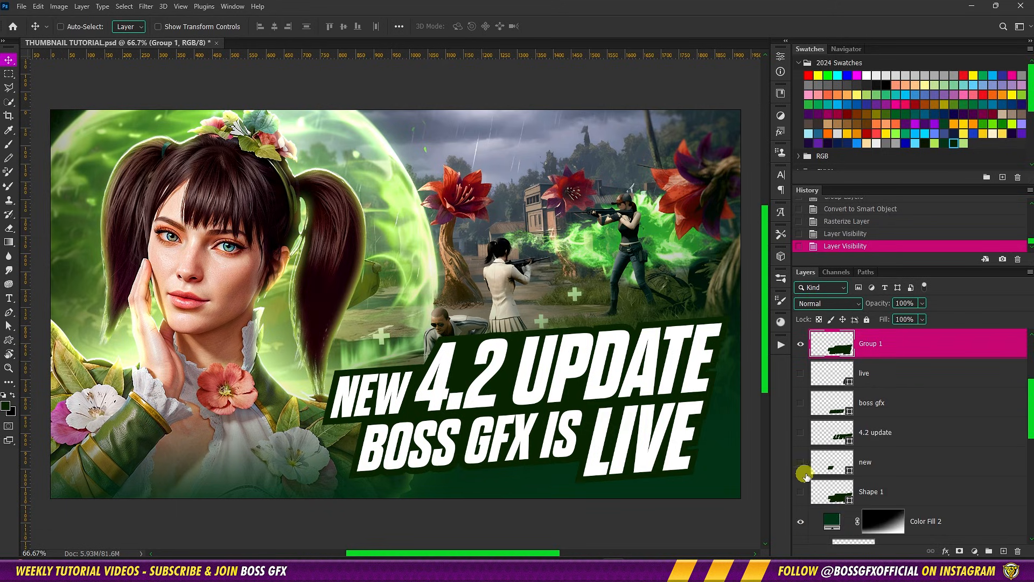
Add Bevel & Emboss to the new copy text with Chisel Hard, 5 px size, global light off and 75% shadow opacity
scroll(911, 405, "up", 4)
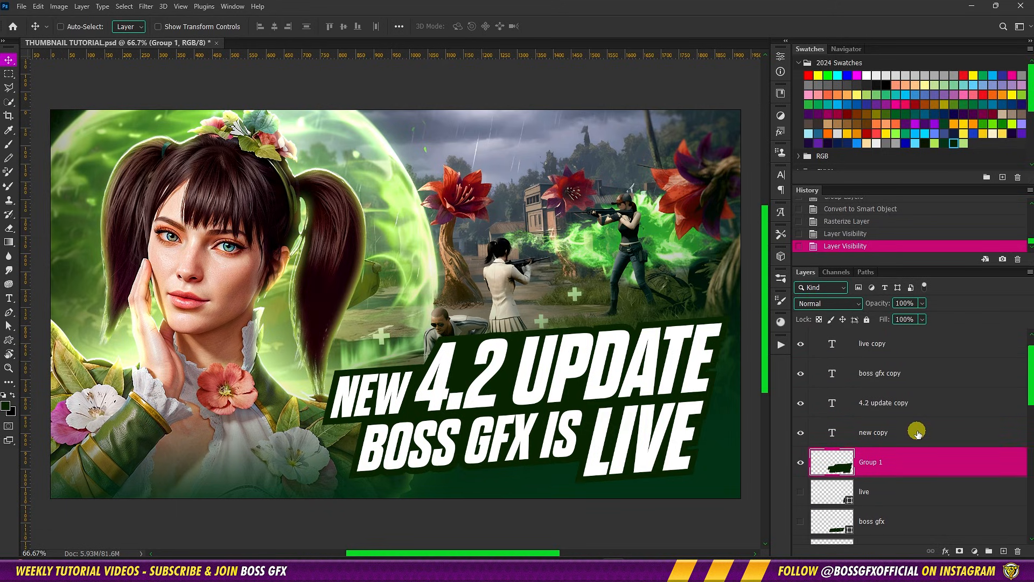
left_click(918, 433)
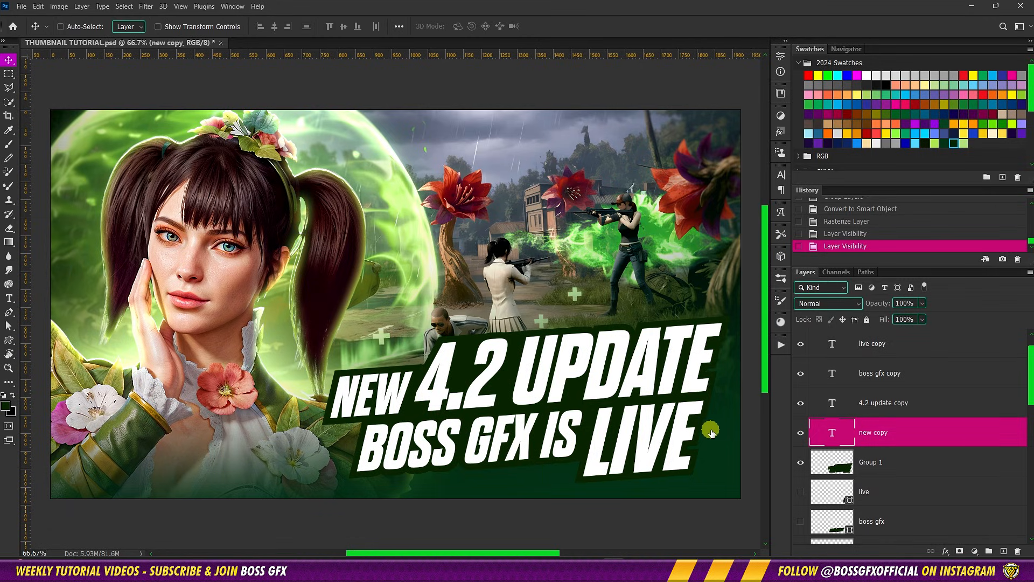
left_click(581, 231)
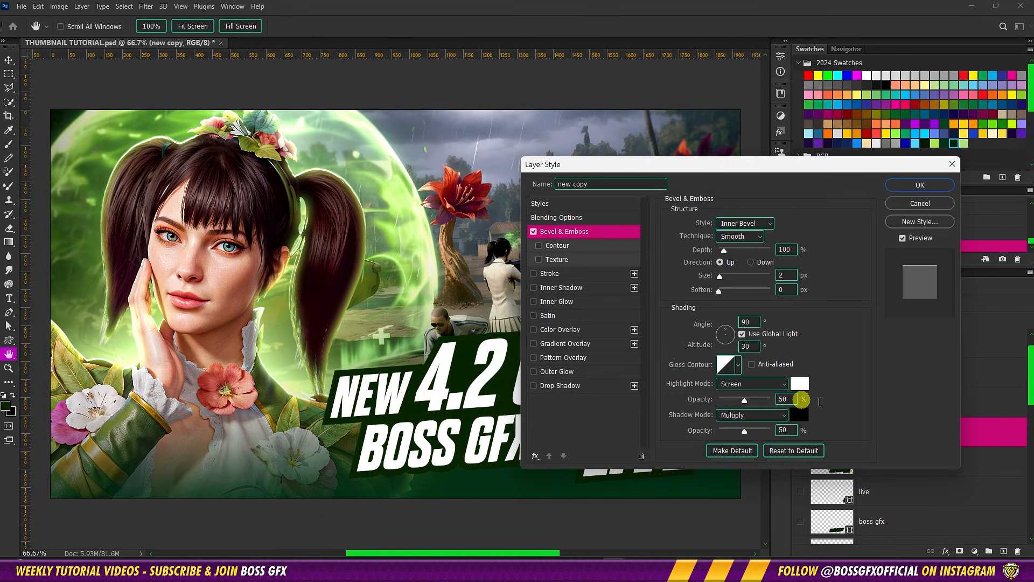
left_click(762, 237)
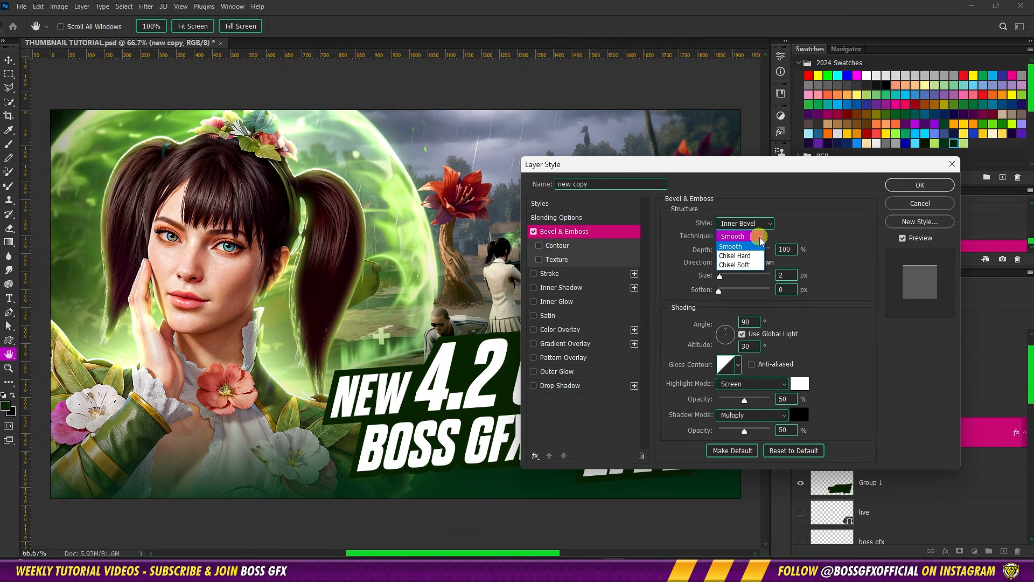
left_click(759, 256)
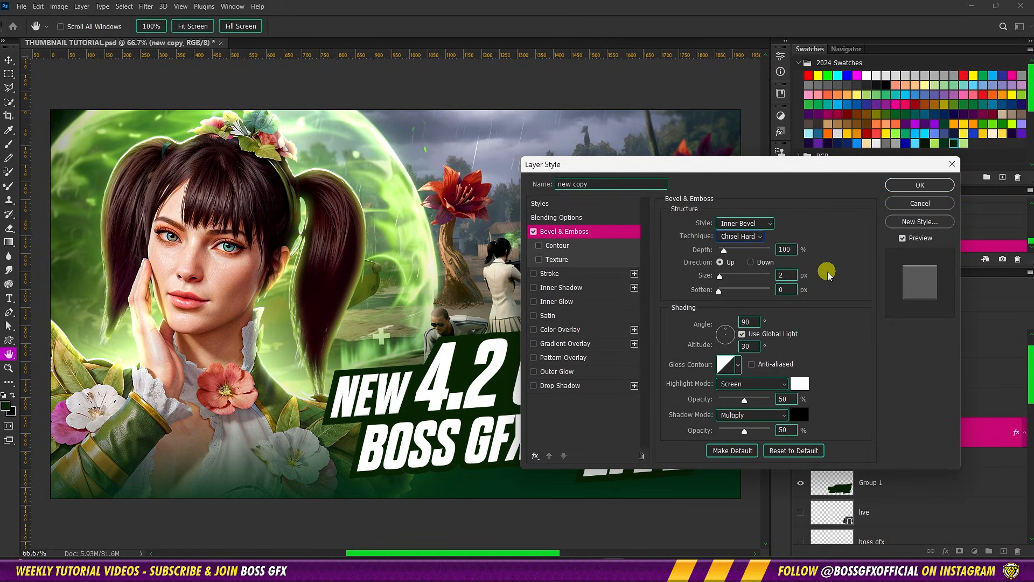
type("5")
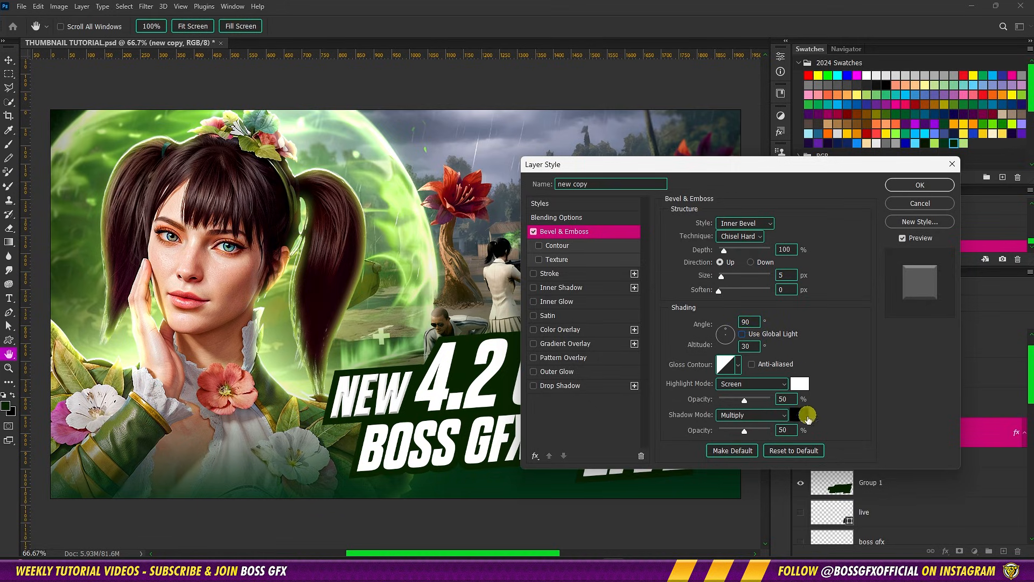
double_click(792, 430)
type("75")
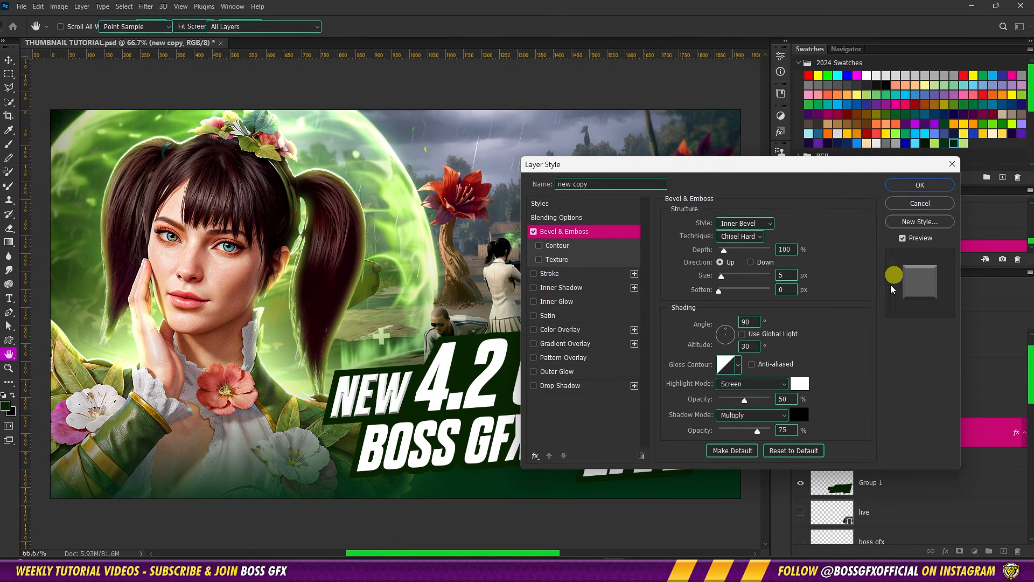
key("Return")
left_click(952, 436)
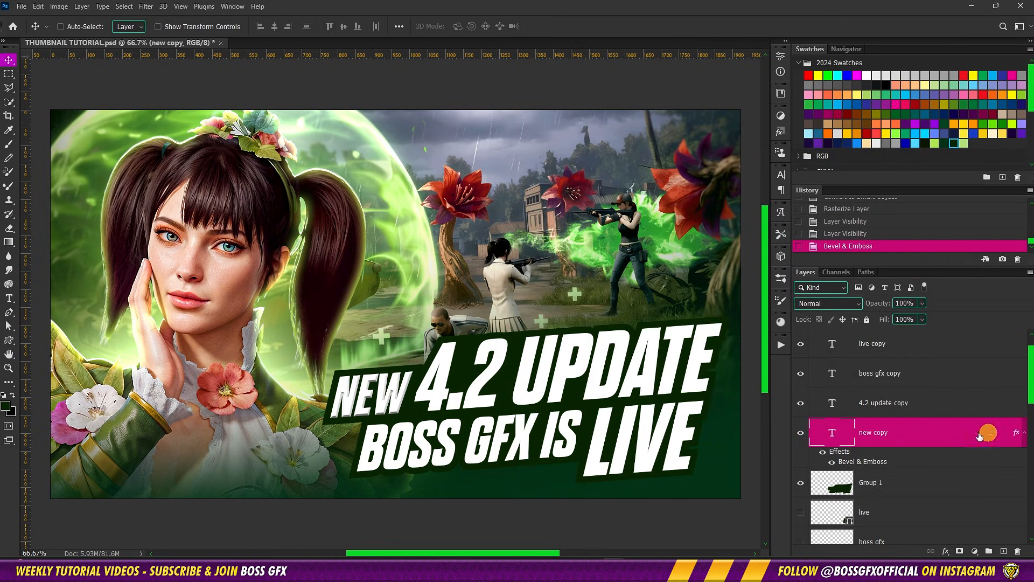
Add a Gradient Overlay to the 4.2 update copy text using the yellow-to-orange preset from 2024 Gradients
left_click(931, 404)
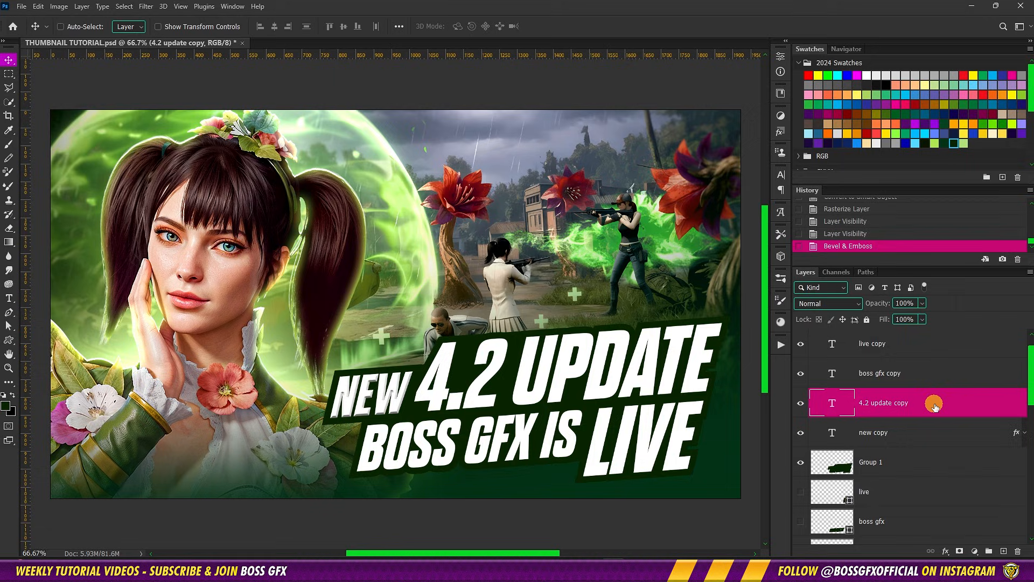
double_click(934, 405)
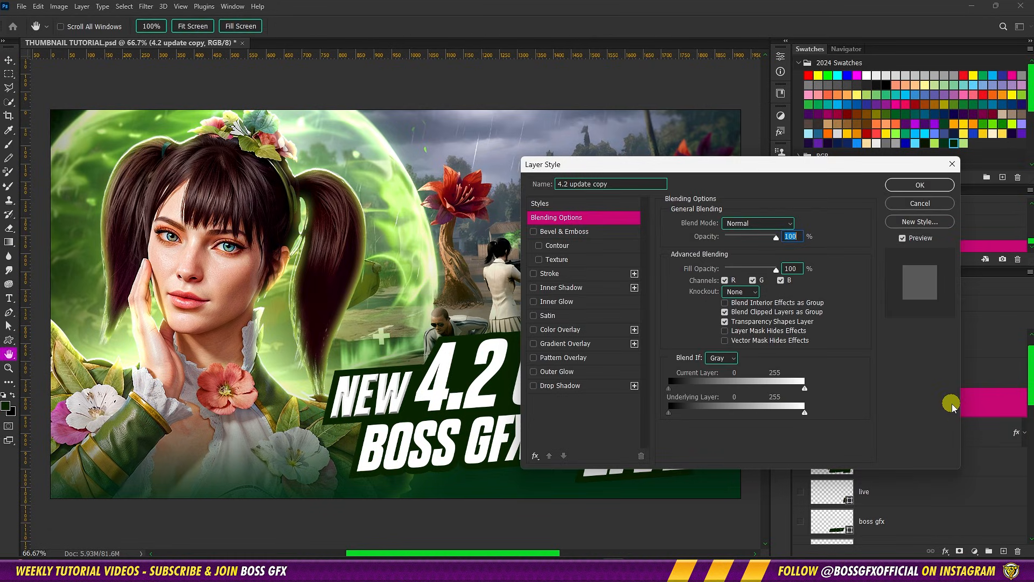
left_click(588, 351)
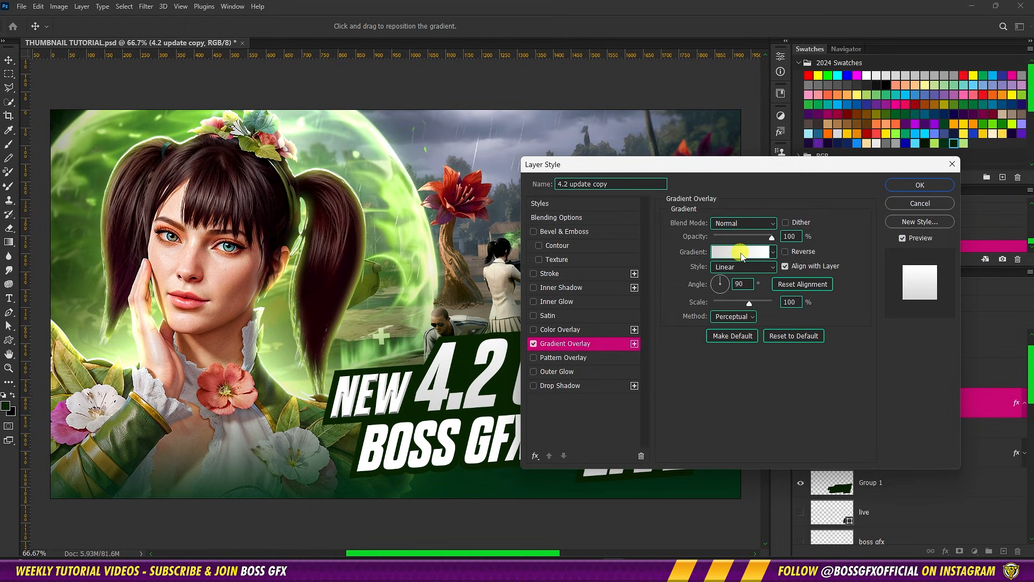
left_click(742, 254)
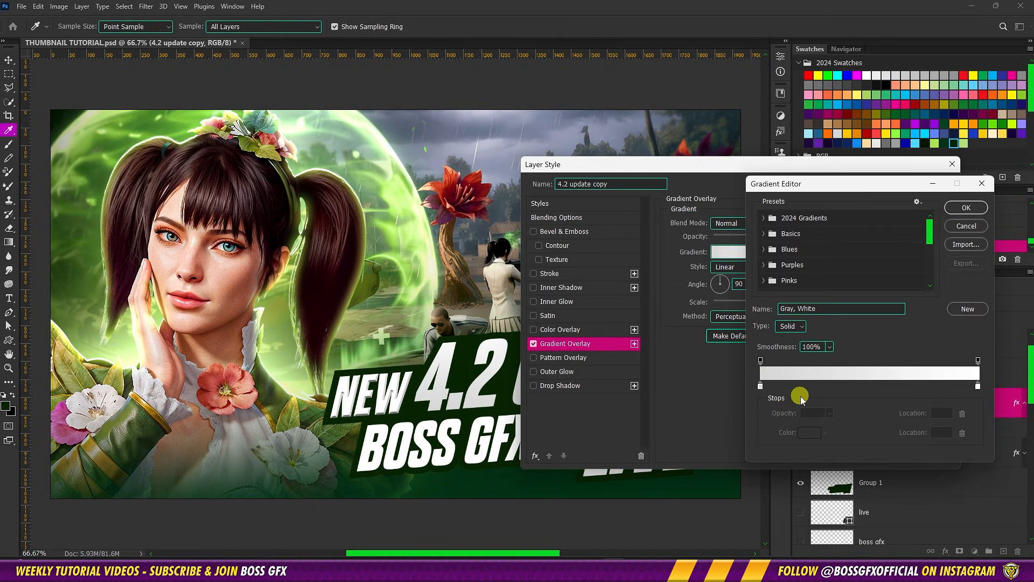
left_click(764, 221)
scroll(816, 250, "down", 5)
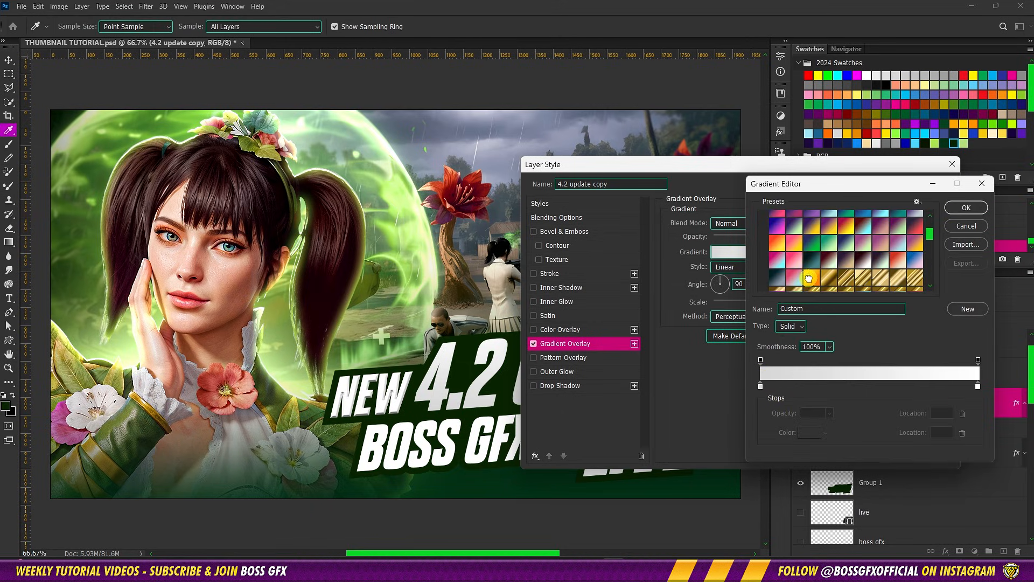
left_click(808, 278)
Use #fad126 for the gradient's first stop and #ff7e00 for its last stop, and accept the gradient
left_click(760, 387)
left_click(810, 433)
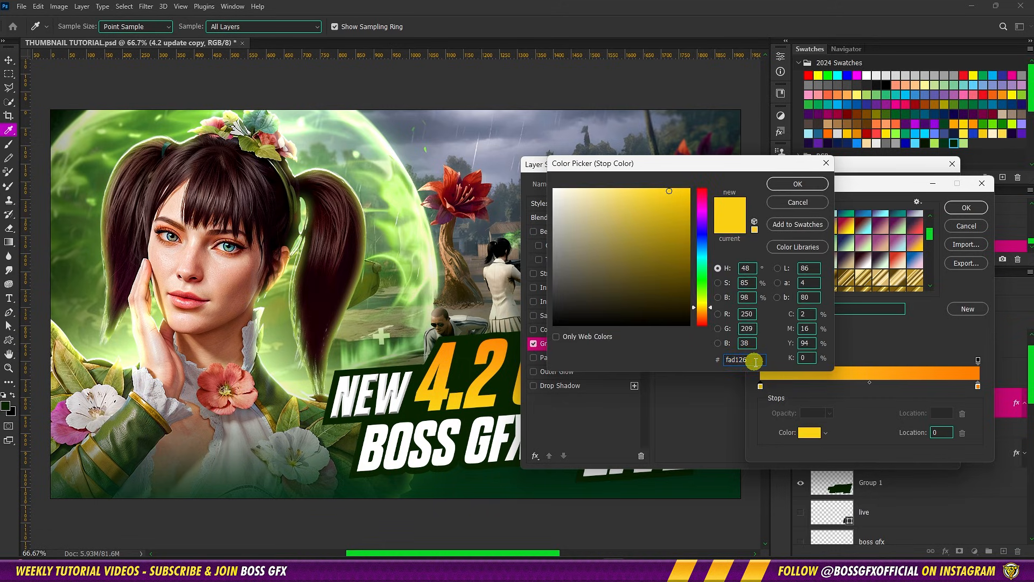
left_click(799, 184)
left_click(968, 387)
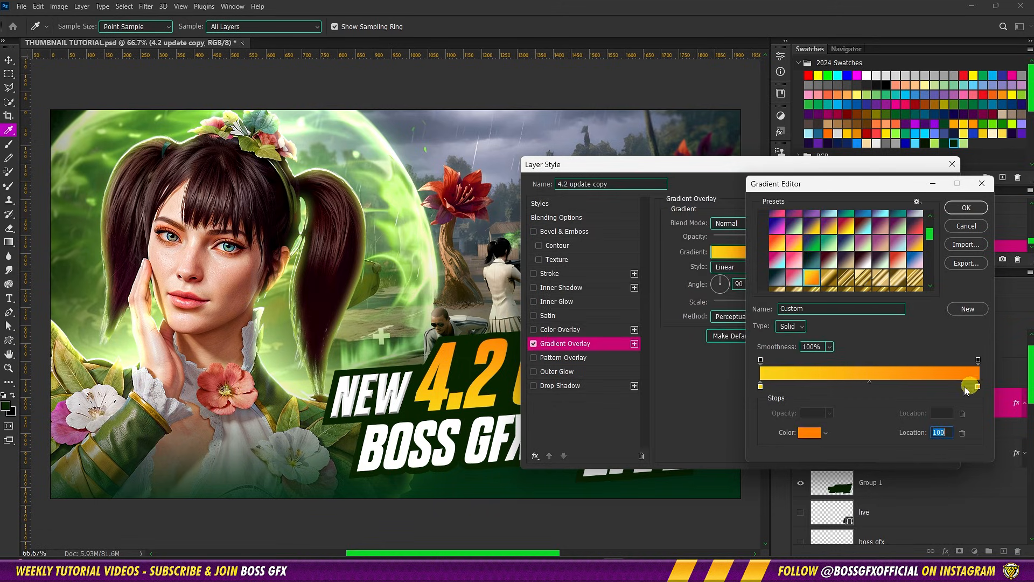
left_click(810, 434)
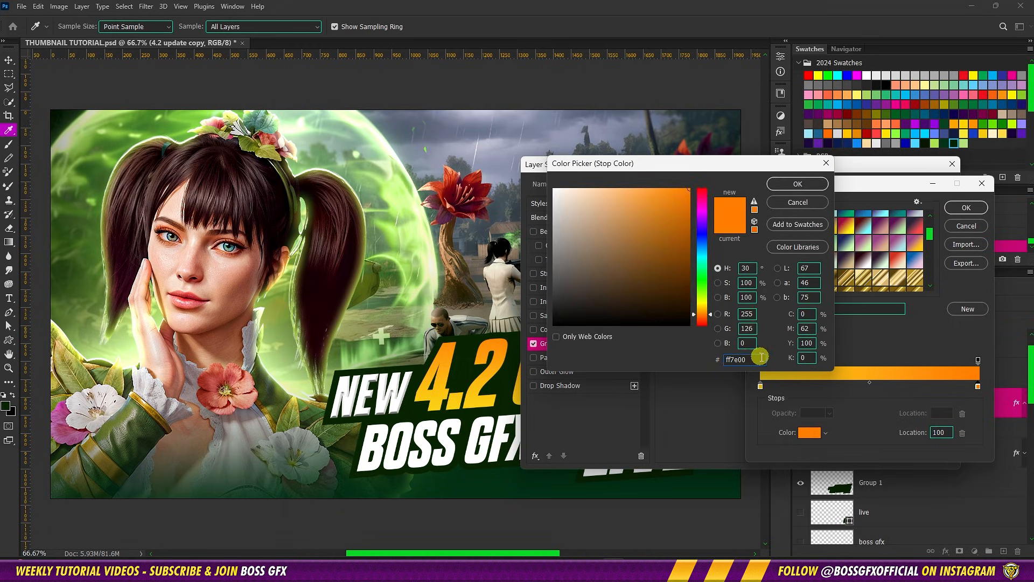
left_click(779, 186)
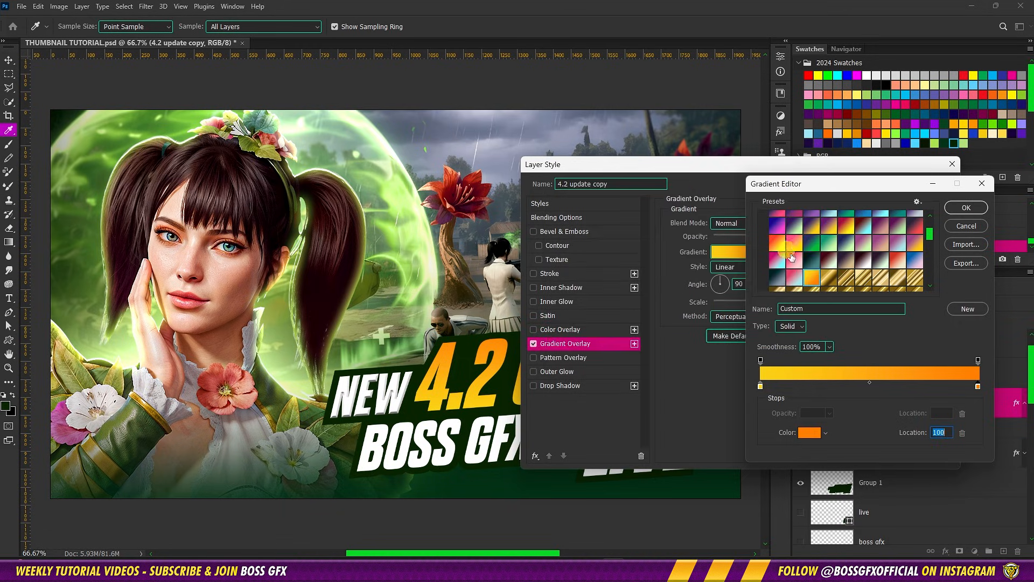
left_click(952, 208)
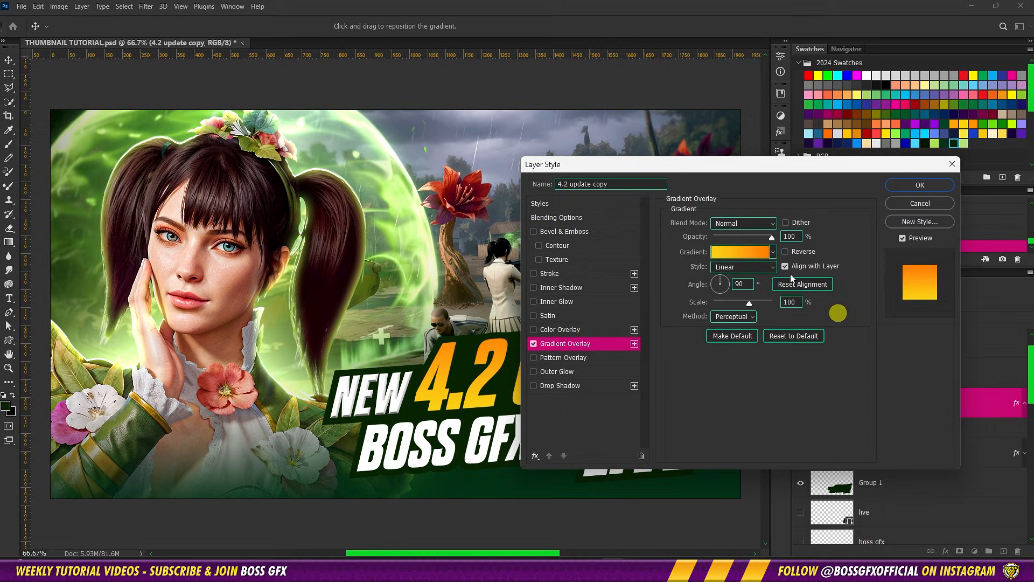
Set the Gradient Overlay angle to 95° and its method to Classic
key("BackSpace")
type("5")
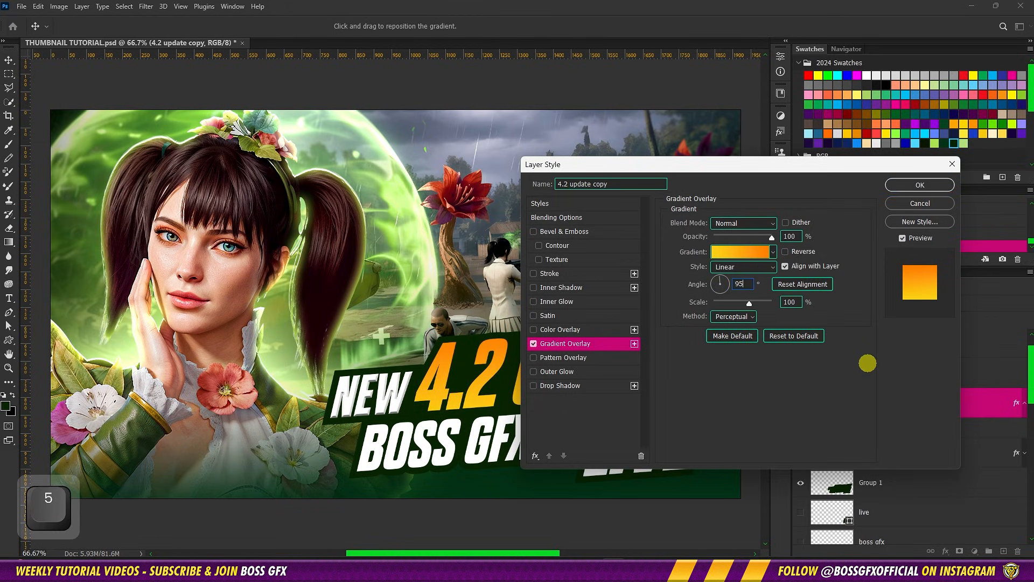
left_click(749, 321)
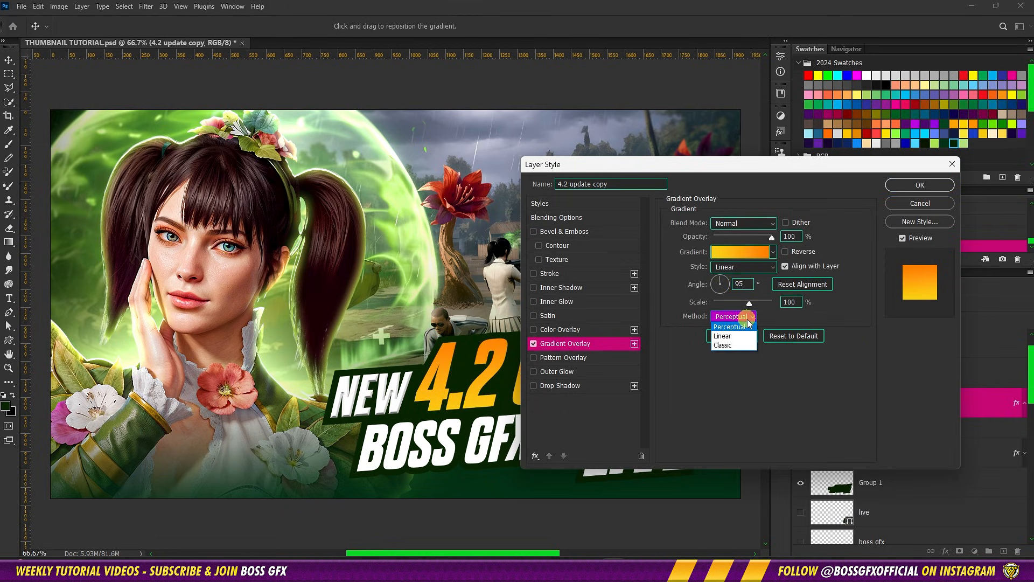
left_click(746, 355)
Add an Inner Glow to the 4.2 update copy text with 35% opacity and yellow #ffff00
left_click(571, 301)
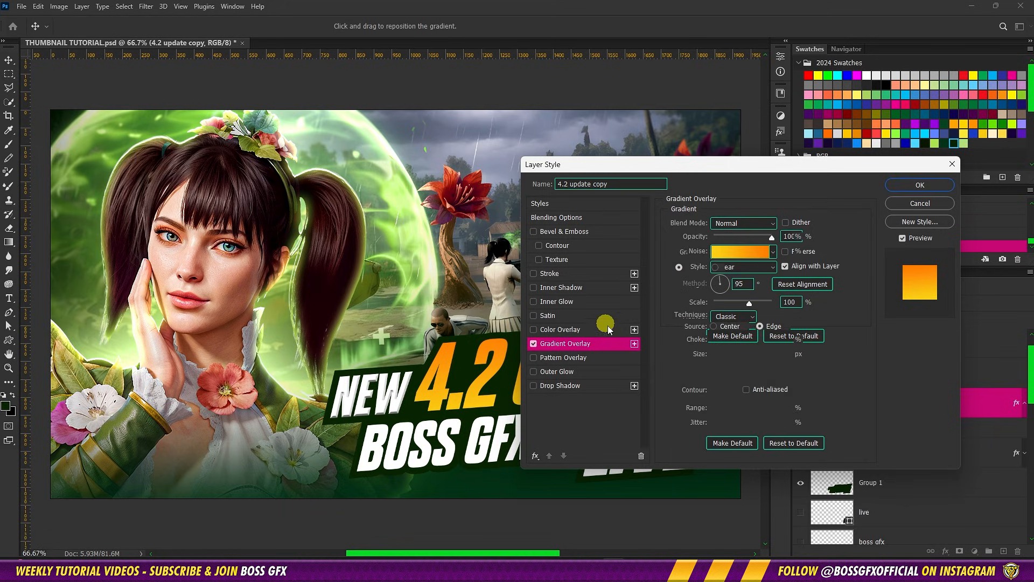
left_click(787, 243)
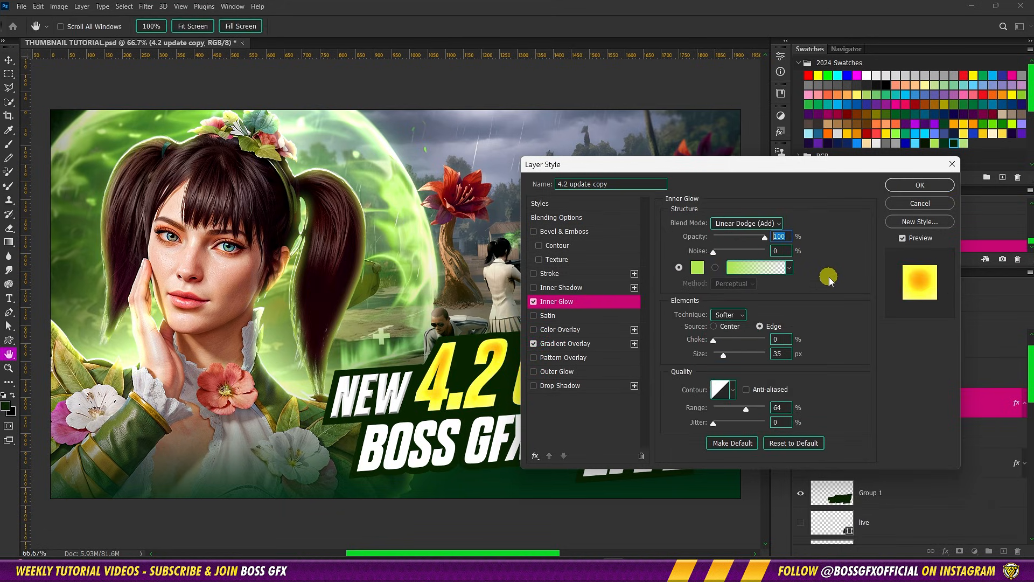
type("35")
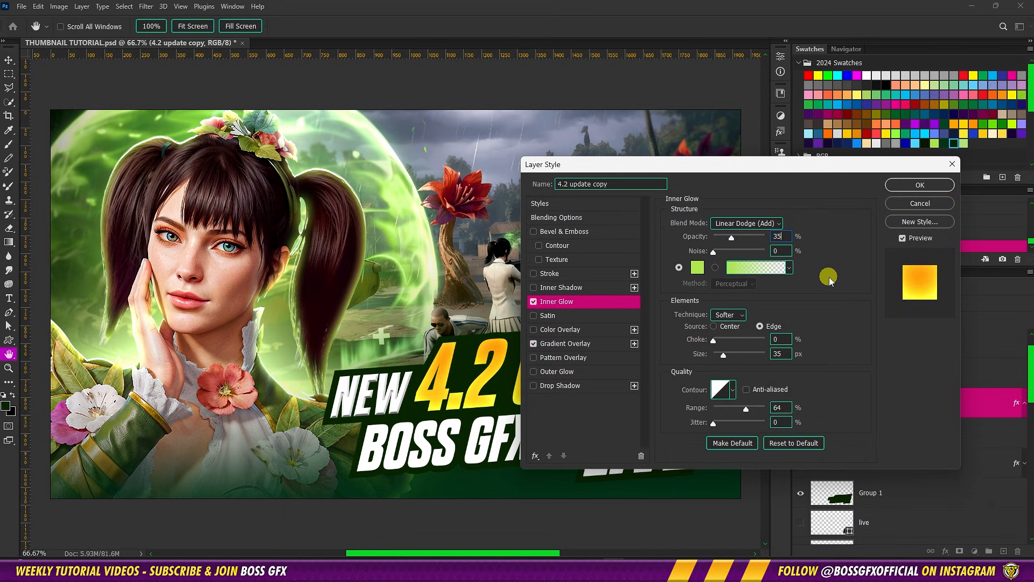
left_click(700, 268)
left_click(819, 75)
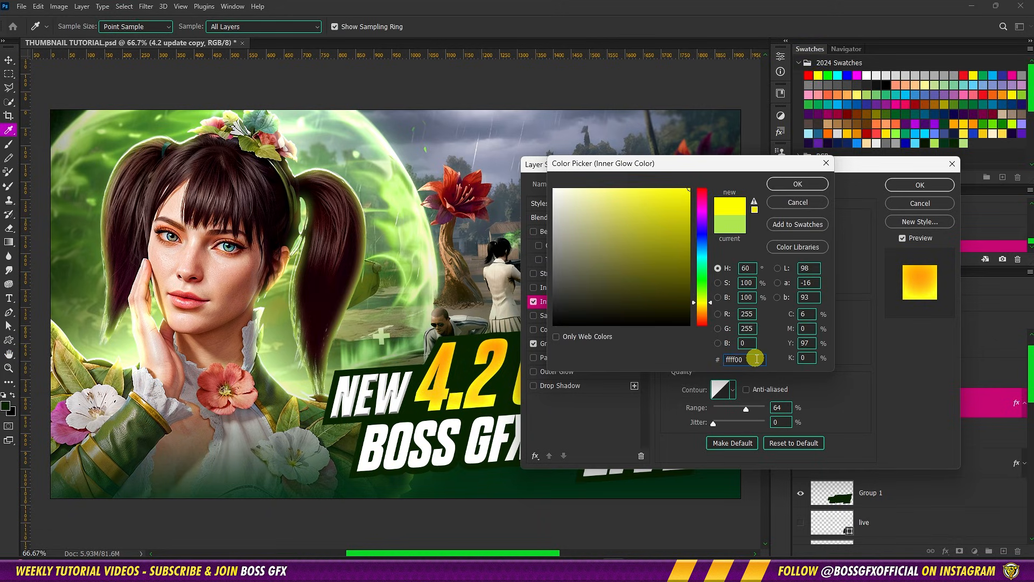
left_click(801, 183)
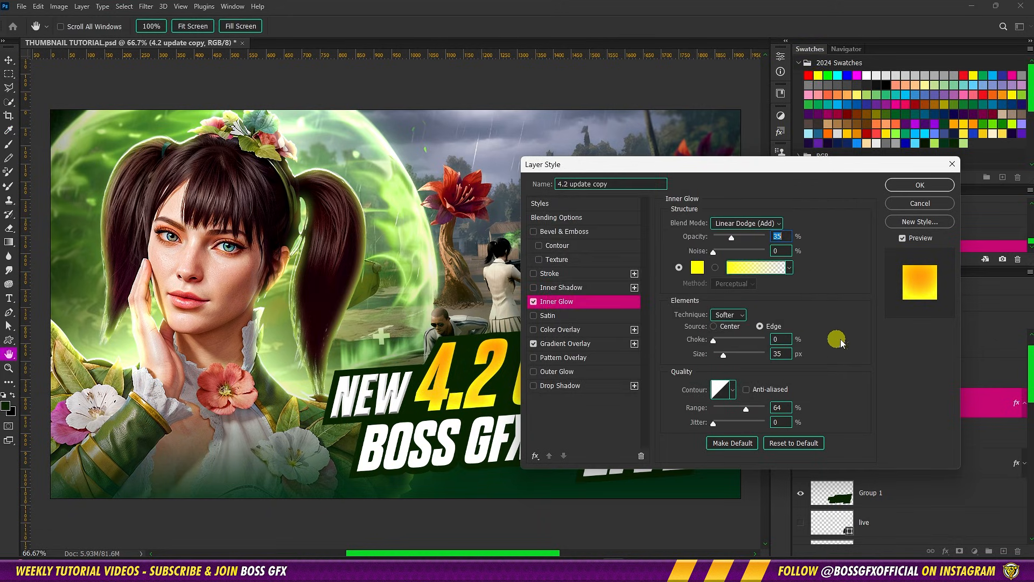
Set the Inner Glow choke to 35%, size to 5 px and range to 50%
left_click(792, 339)
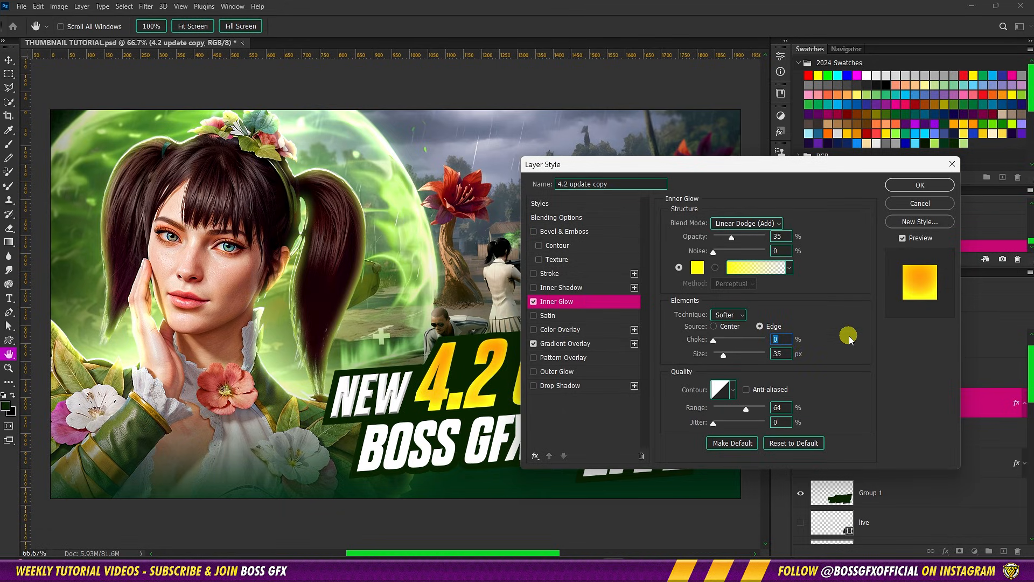
type("35")
key("Tab")
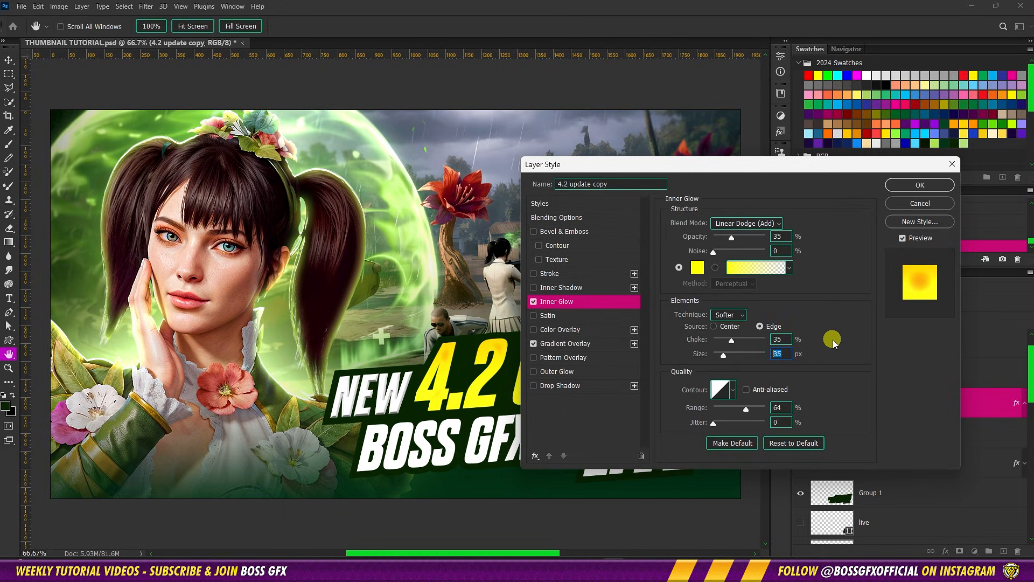
type("5")
left_click(791, 408)
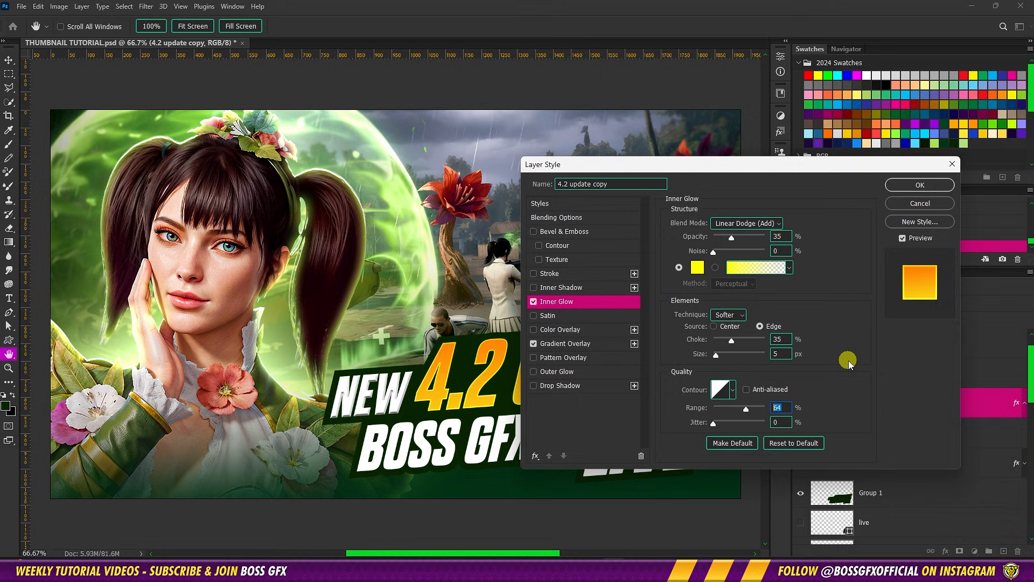
type("50")
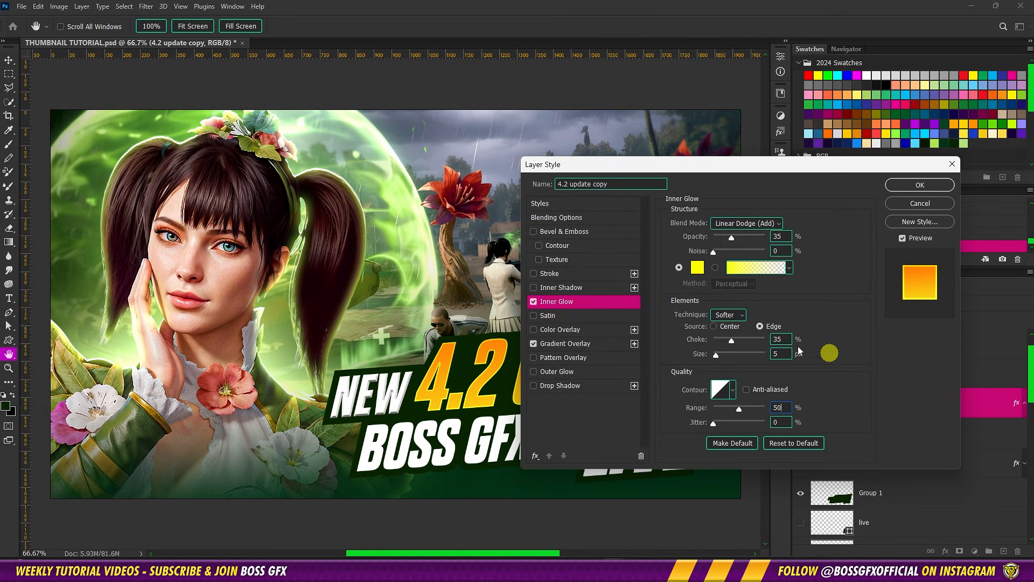
Add Bevel & Emboss to the 4.2 update copy text with 75% depth and the Chisel Soft technique
left_click(588, 232)
left_click_drag(446, 277, 223, 271)
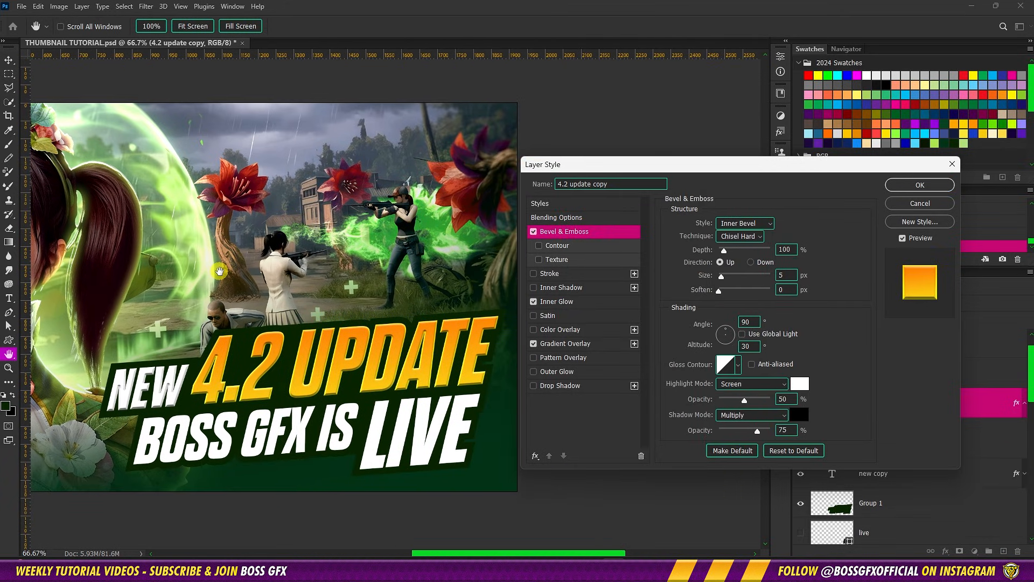
left_click(792, 250)
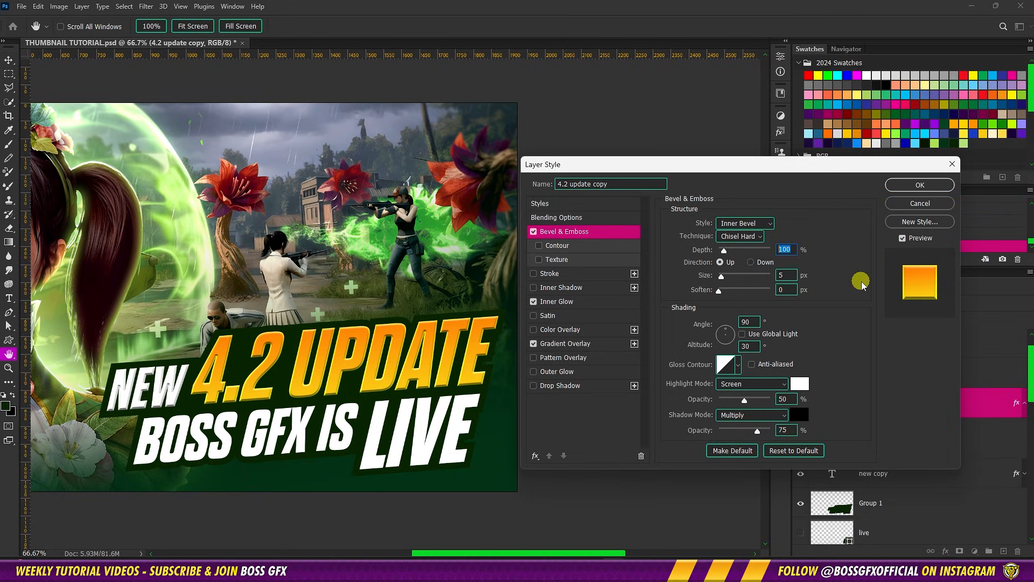
type("75")
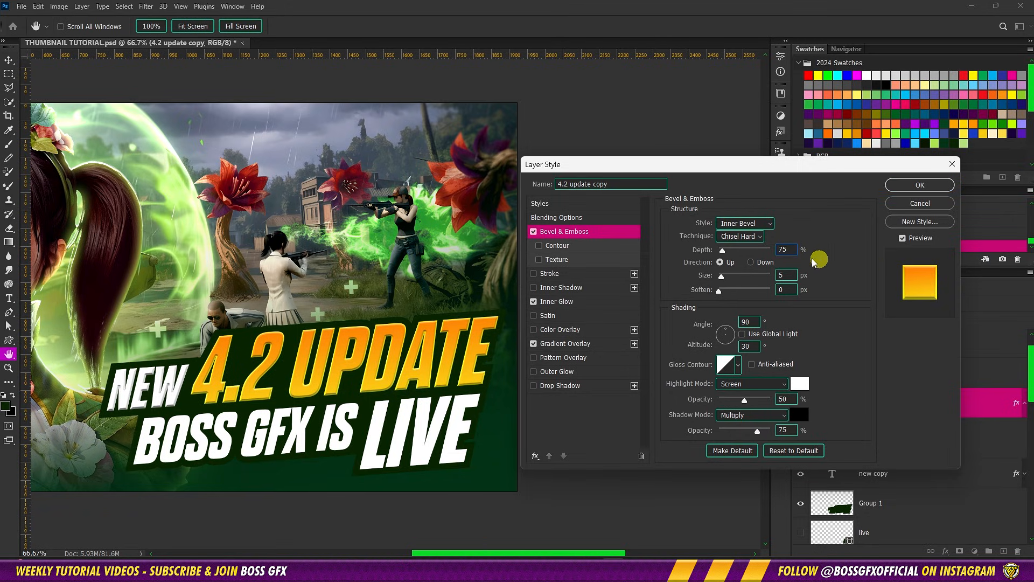
left_click(745, 243)
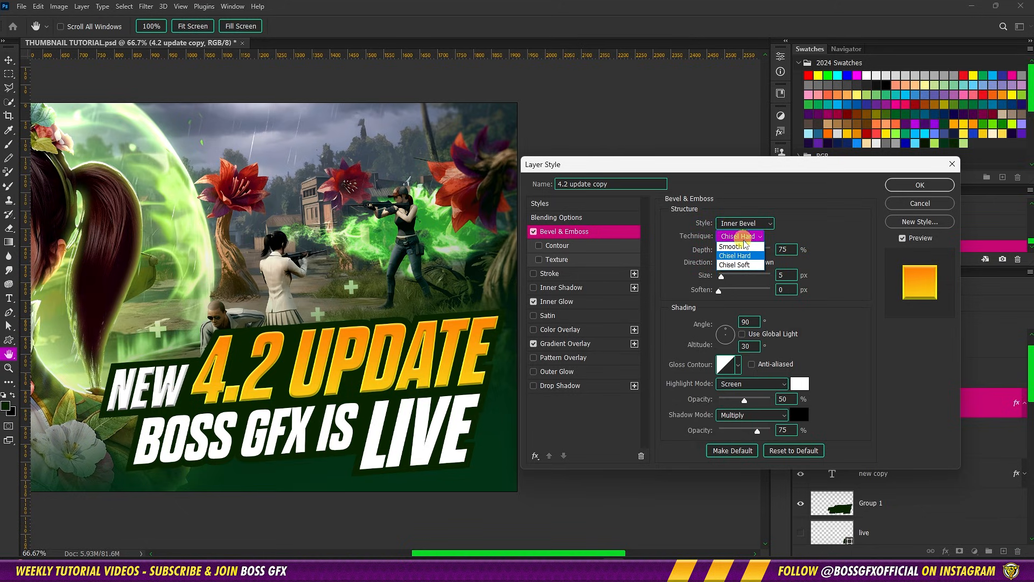
left_click(746, 271)
Set the bevel size to 20 px and soften to 3 px on the 4.2 update copy text
left_click(791, 277)
type("20")
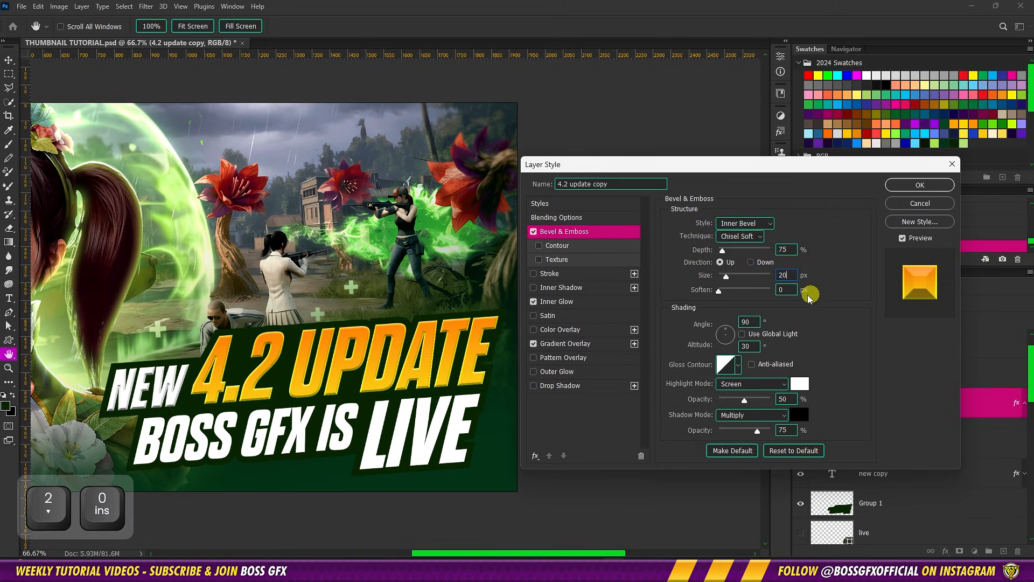
key("Tab")
key("Page_Down")
key("Page_Down")
key("Page_Down")
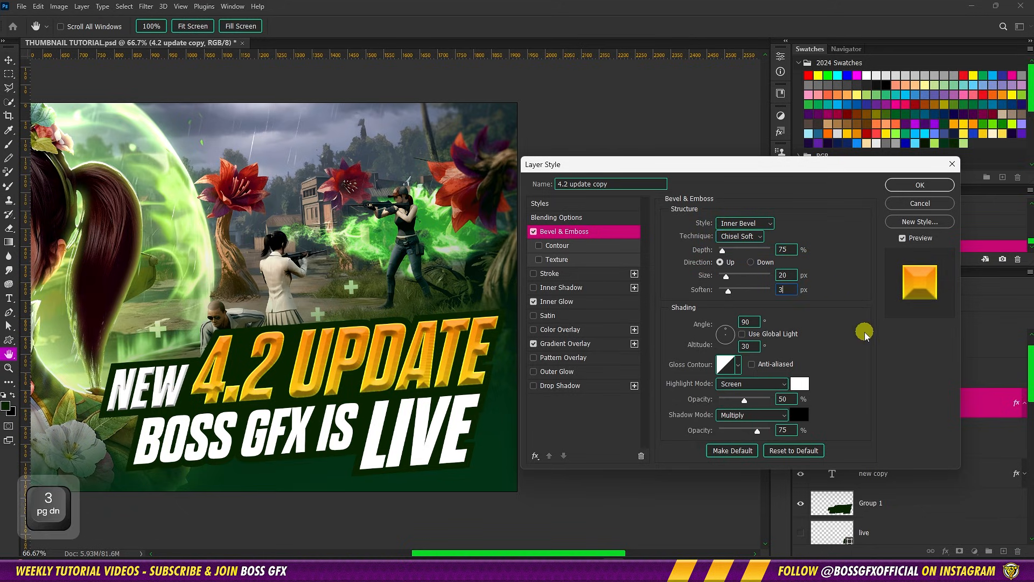
Apply the stepped gloss contour to the 4.2 update copy bevel and set its highlight mode to Color Dodge
left_click(739, 366)
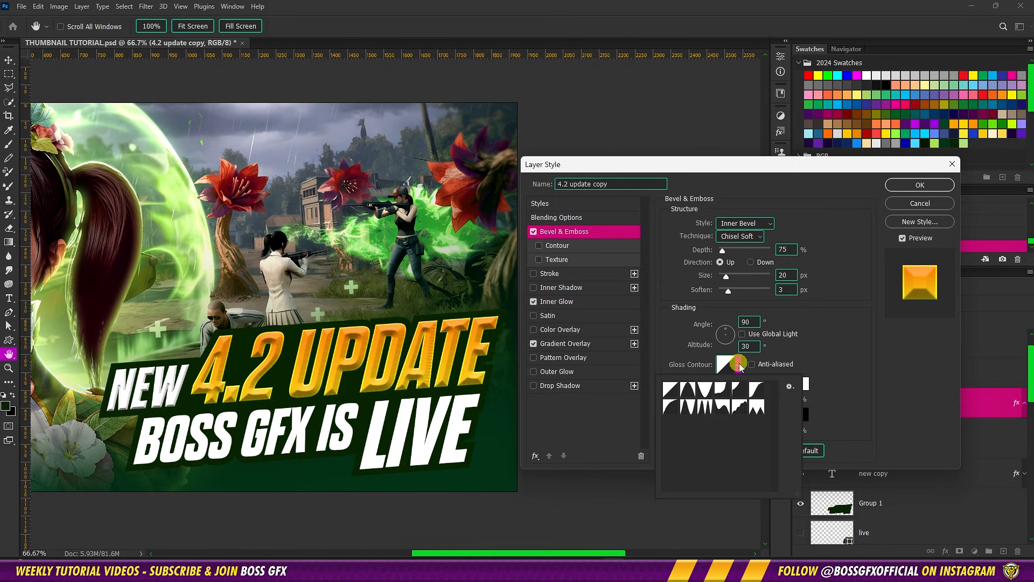
left_click(740, 407)
left_click(831, 355)
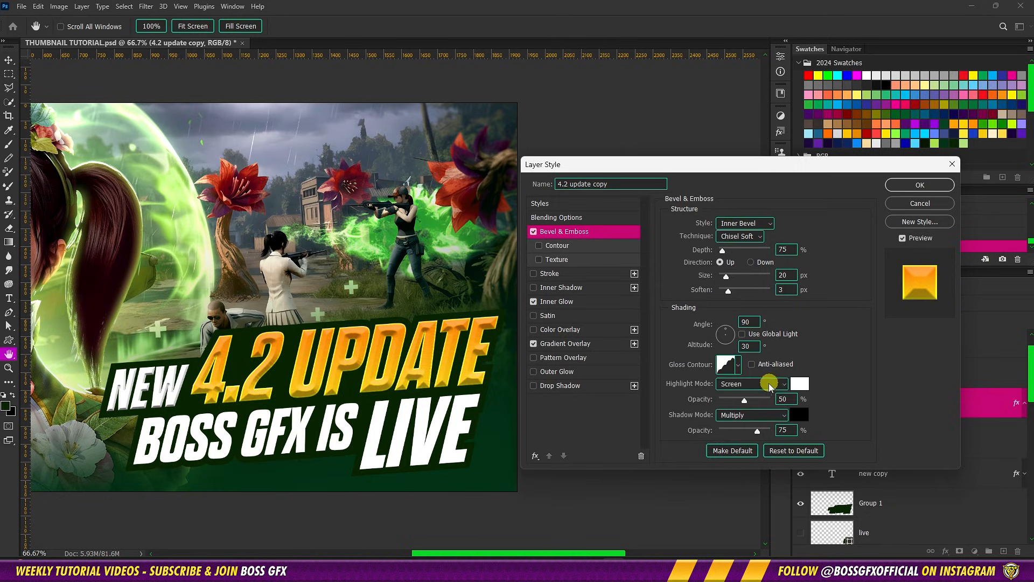
left_click(769, 389)
left_click(765, 365)
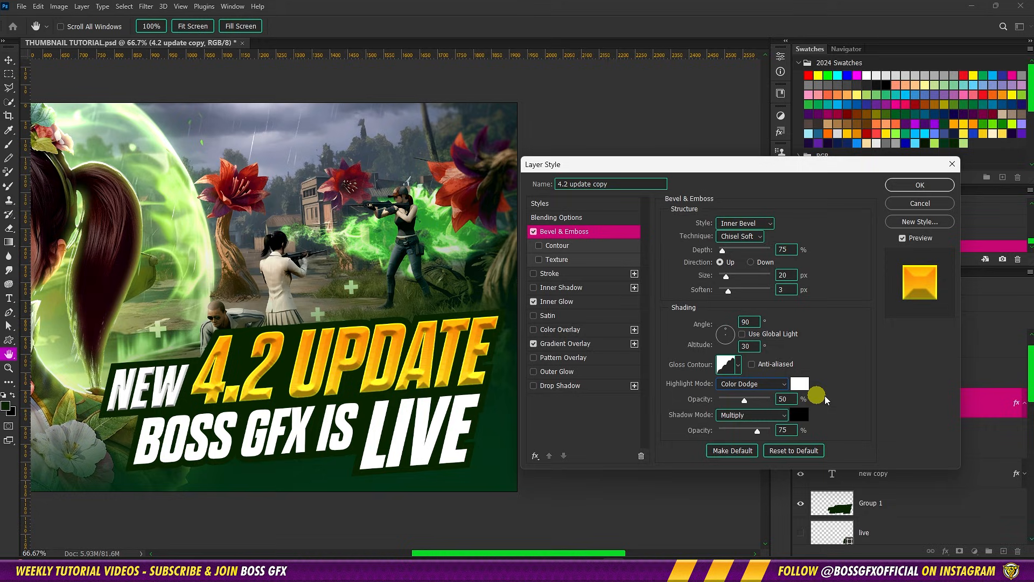
Set the bevel's shadow opacity to 50% and apply the layer style to the 4.2 update copy text
left_click(787, 430)
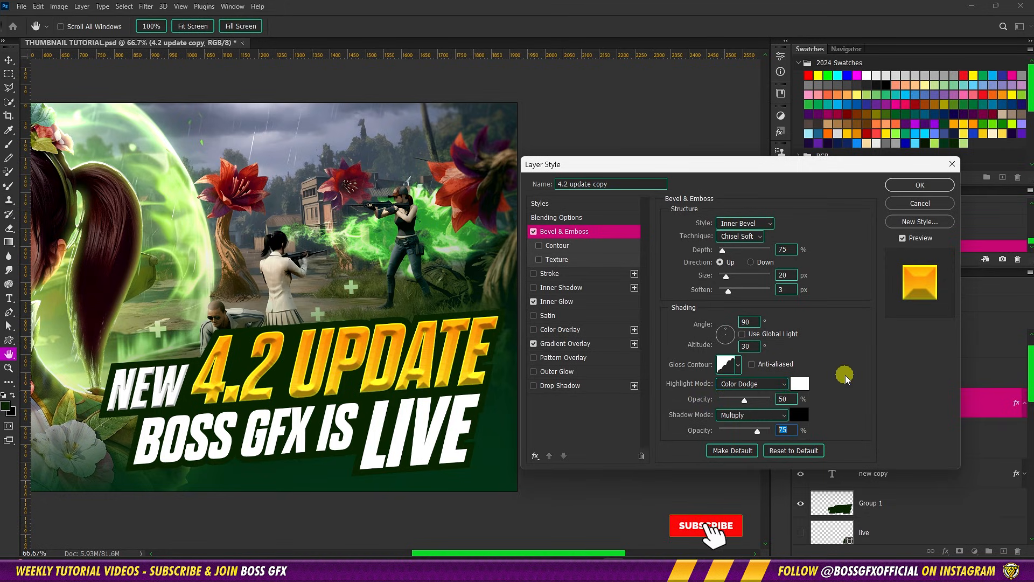
type("50")
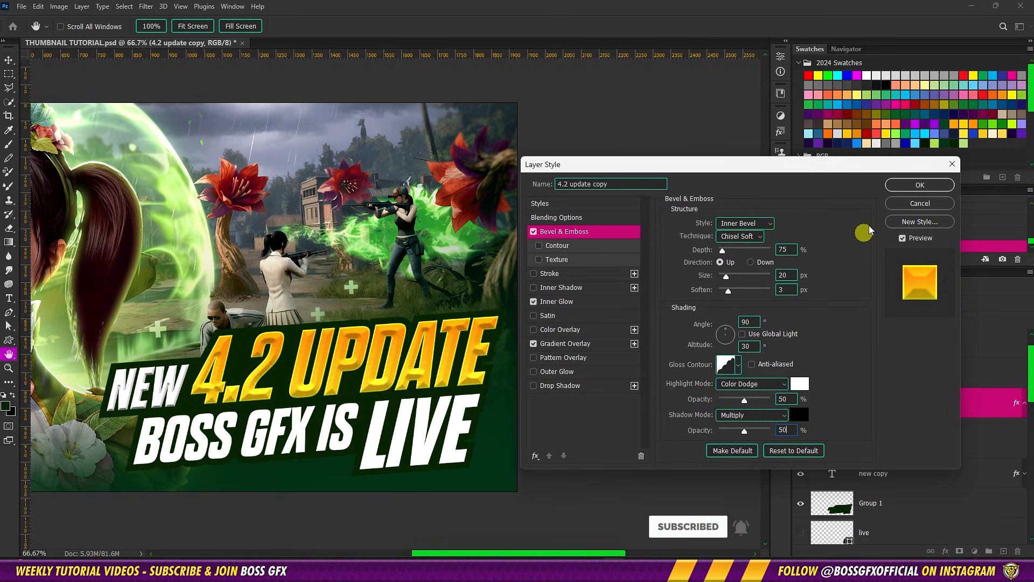
left_click(903, 183)
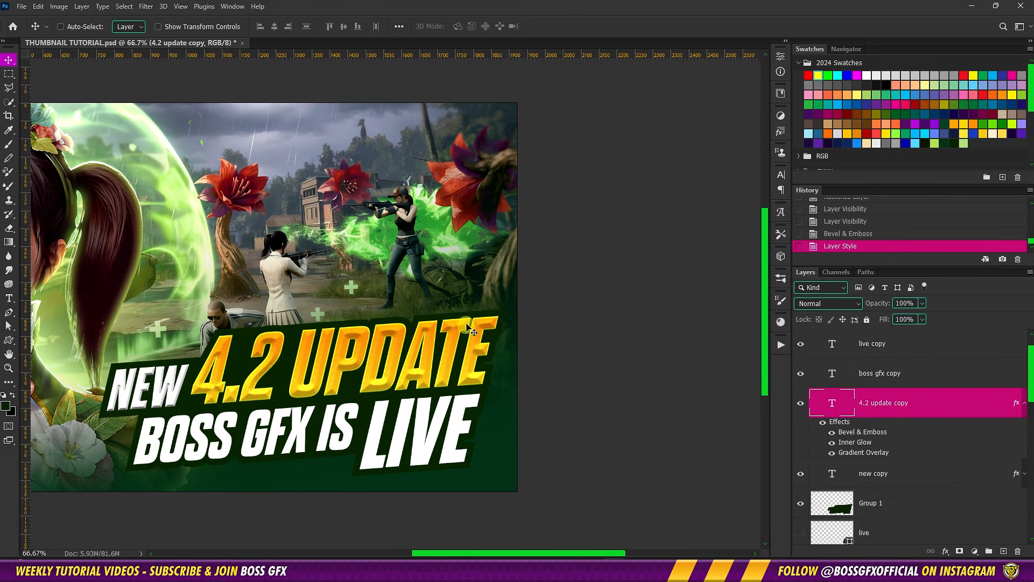
Copy the layer style from the new copy text layer and paste it onto the boss gfx copy layer
left_click(922, 477)
right_click(914, 476)
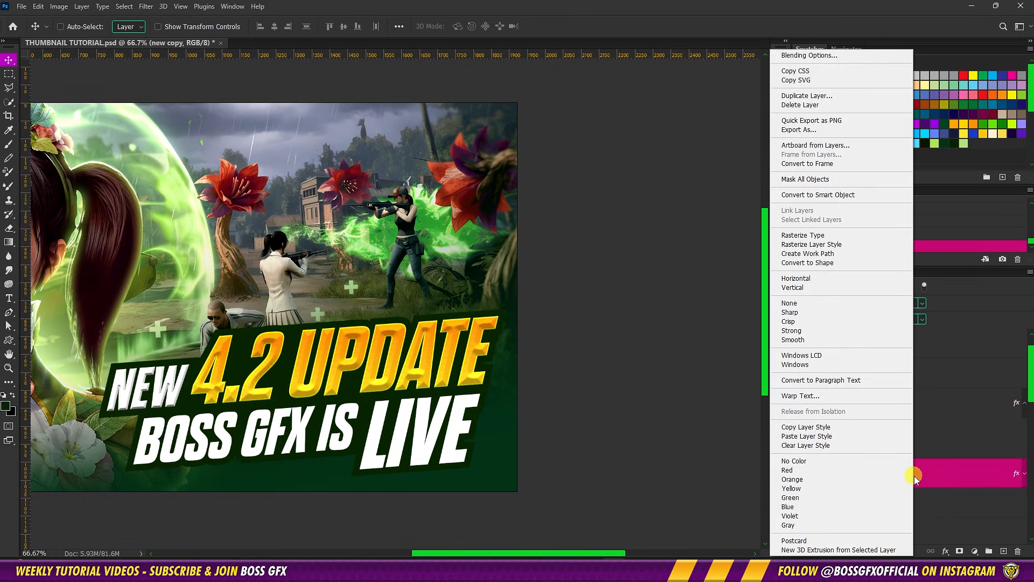
left_click(857, 431)
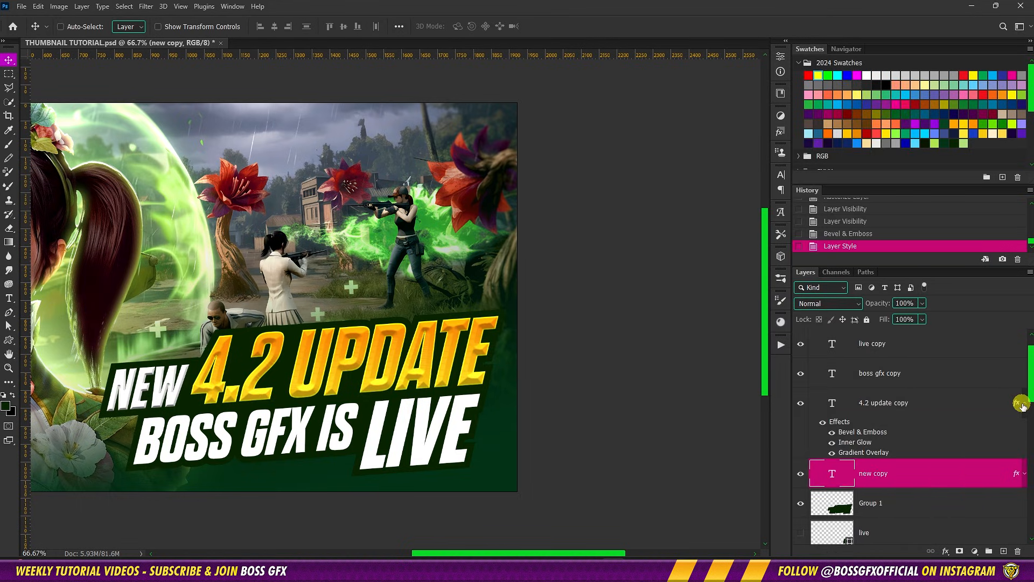
left_click(1023, 405)
left_click(913, 382)
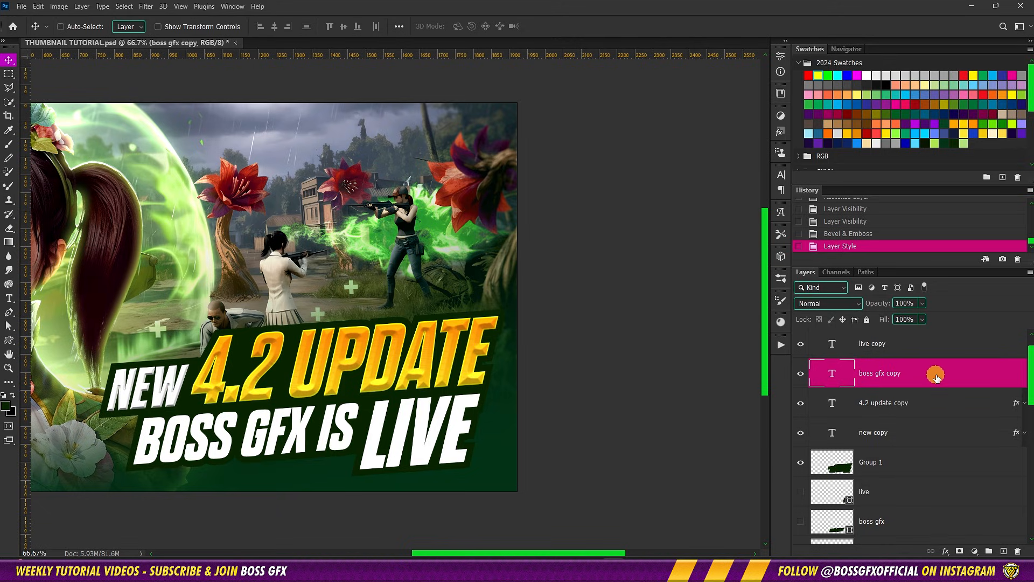
right_click(937, 376)
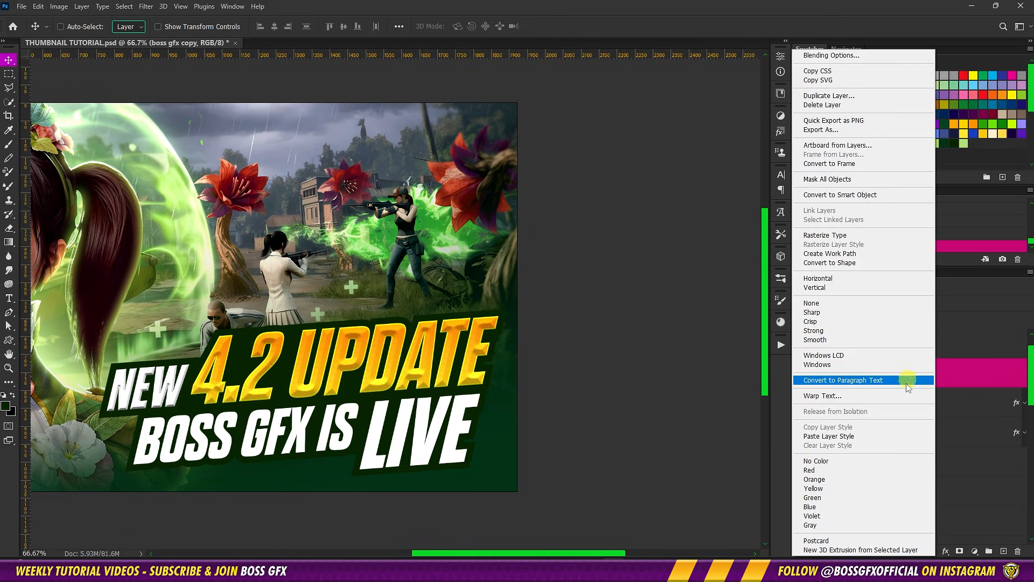
left_click(892, 436)
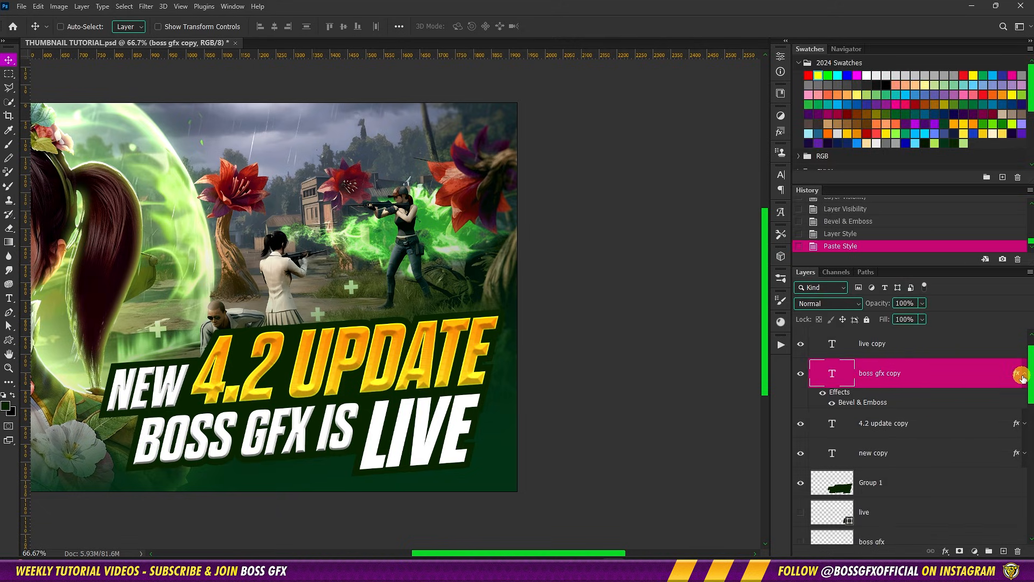
Collapse the boss gfx copy effects and paste the copied layer style onto the live copy text layer
left_click(1022, 377)
right_click(922, 375)
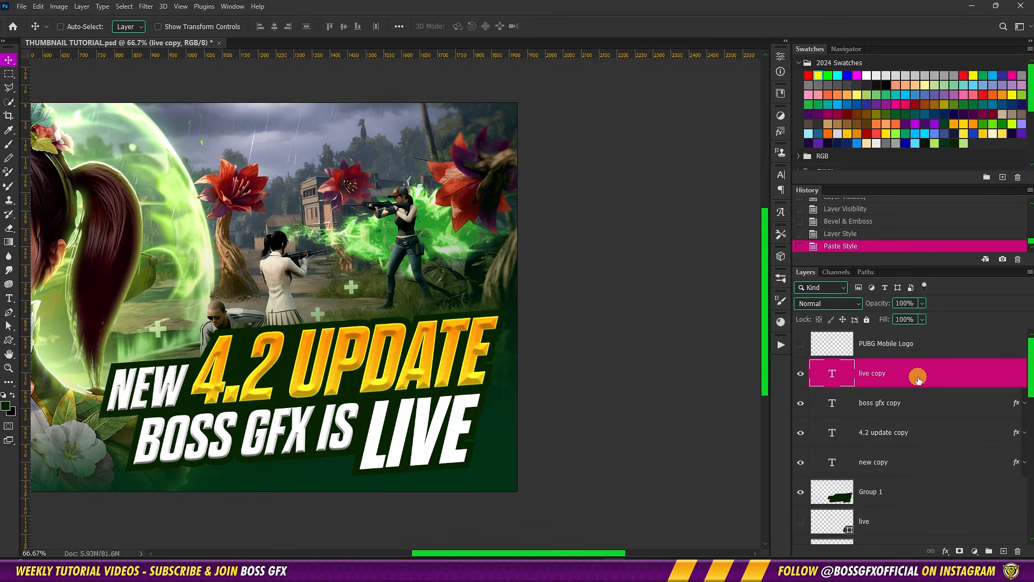
left_click(883, 436)
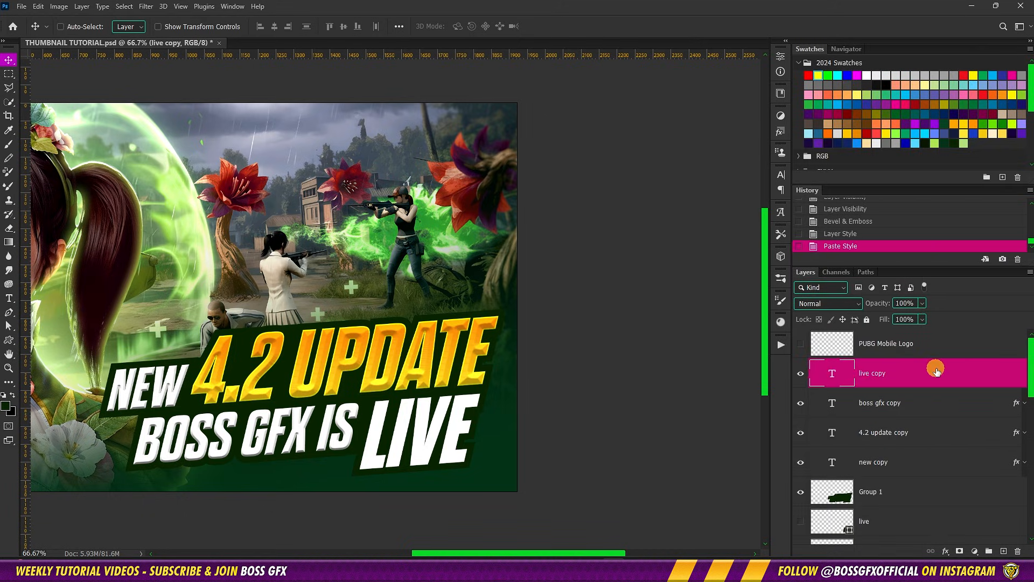
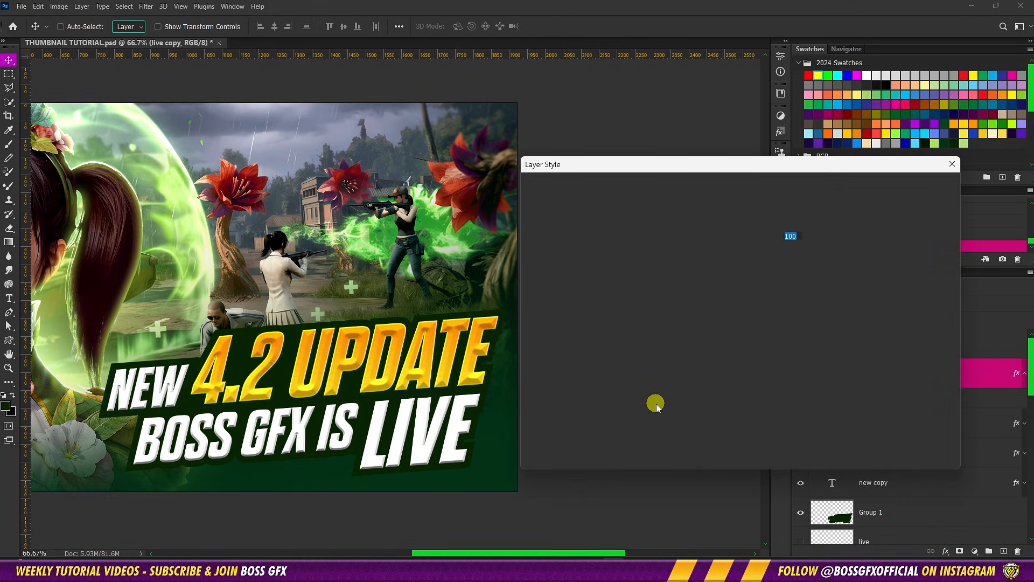
Set the live copy text's Bevel & Emboss highlight opacity to 85% and its size to 8 px
left_click(591, 232)
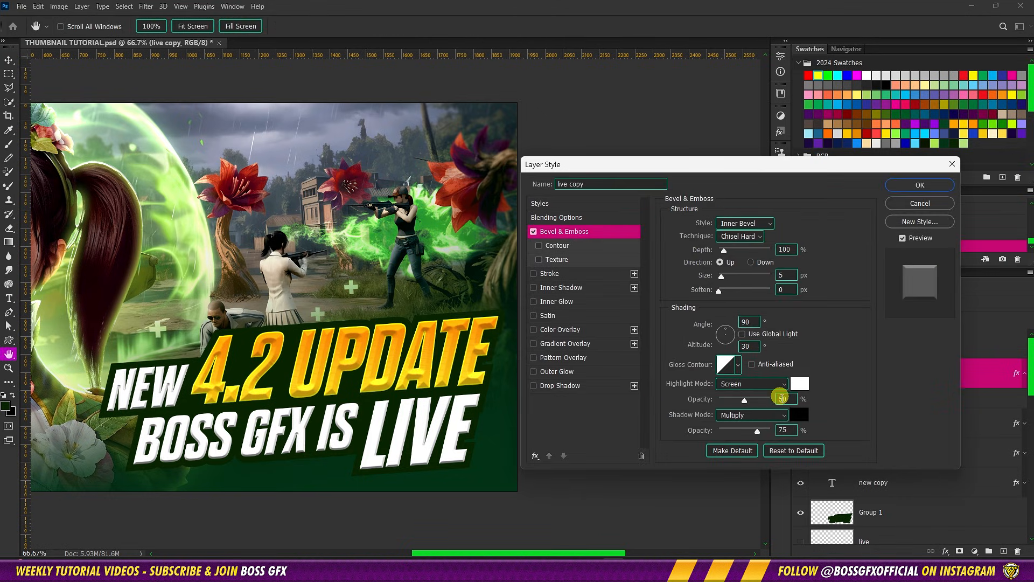
double_click(788, 400)
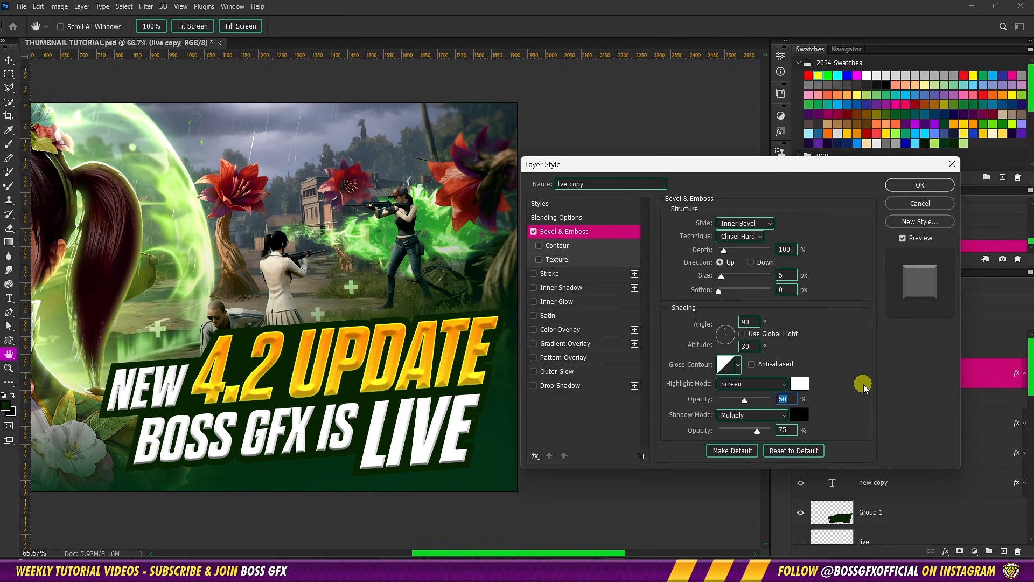
type("85")
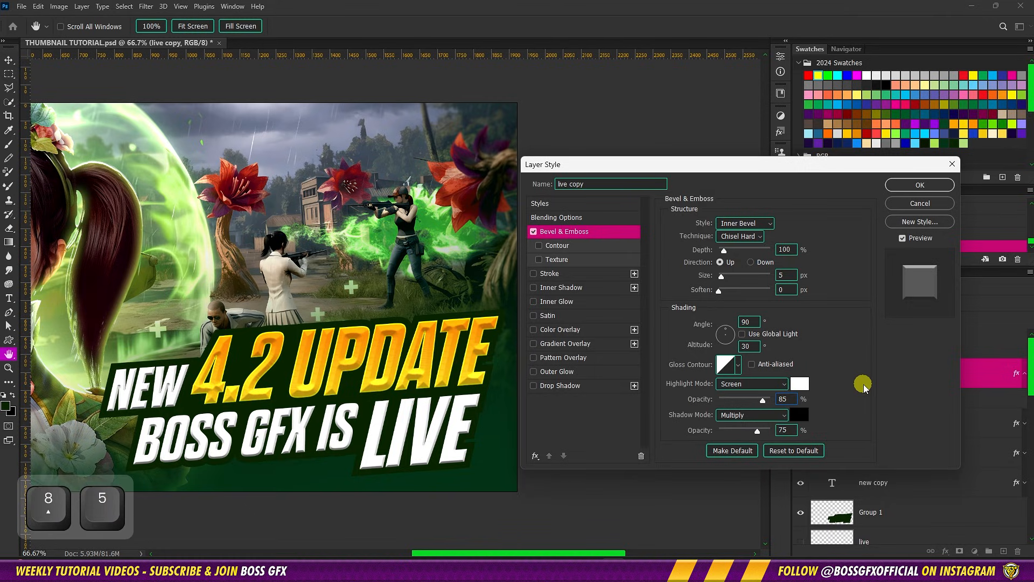
double_click(792, 276)
type("8")
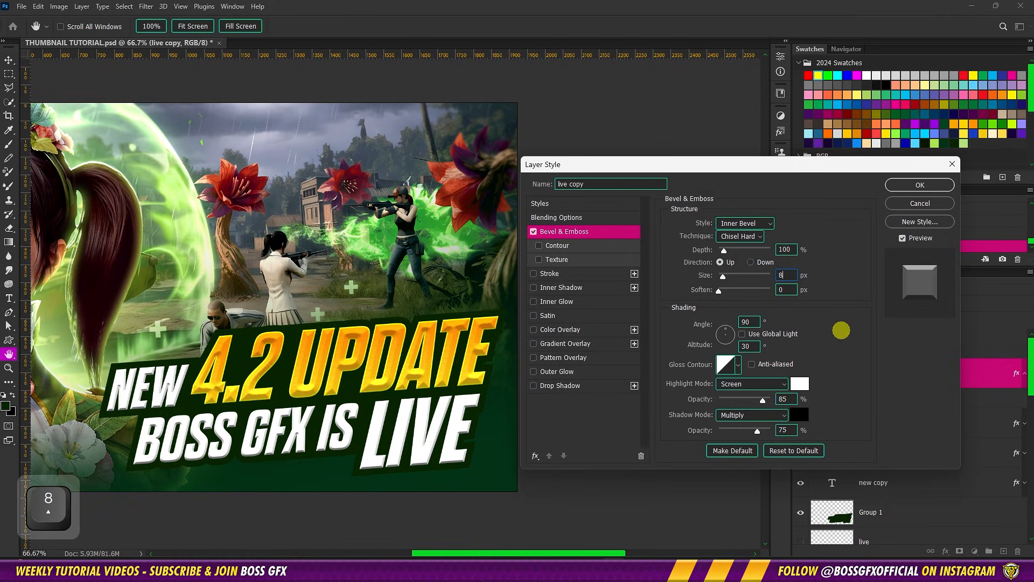
Add a red (ff0000) Color Overlay to the live copy text and apply the layer style
left_click(575, 329)
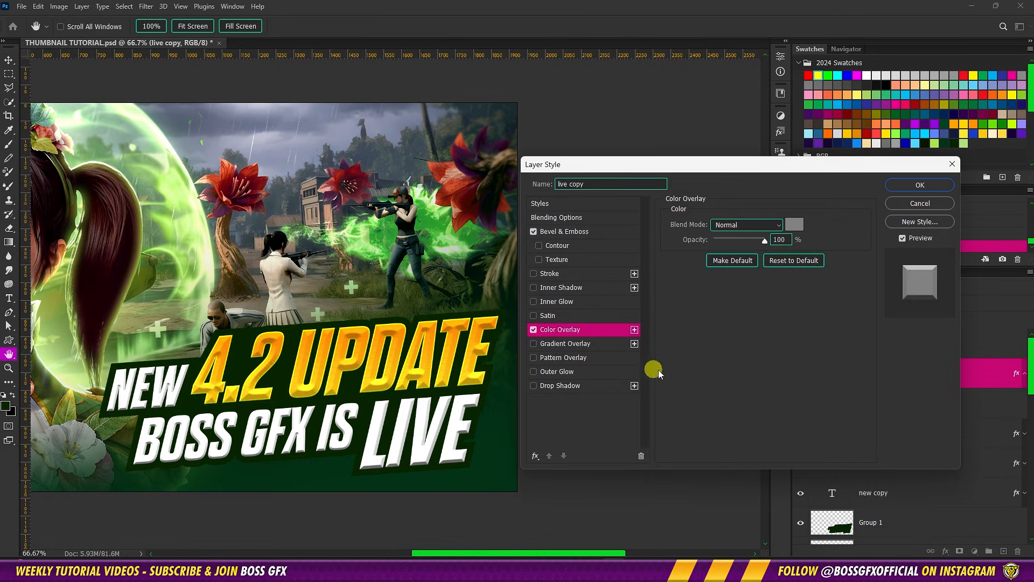
left_click(794, 233)
left_click(809, 75)
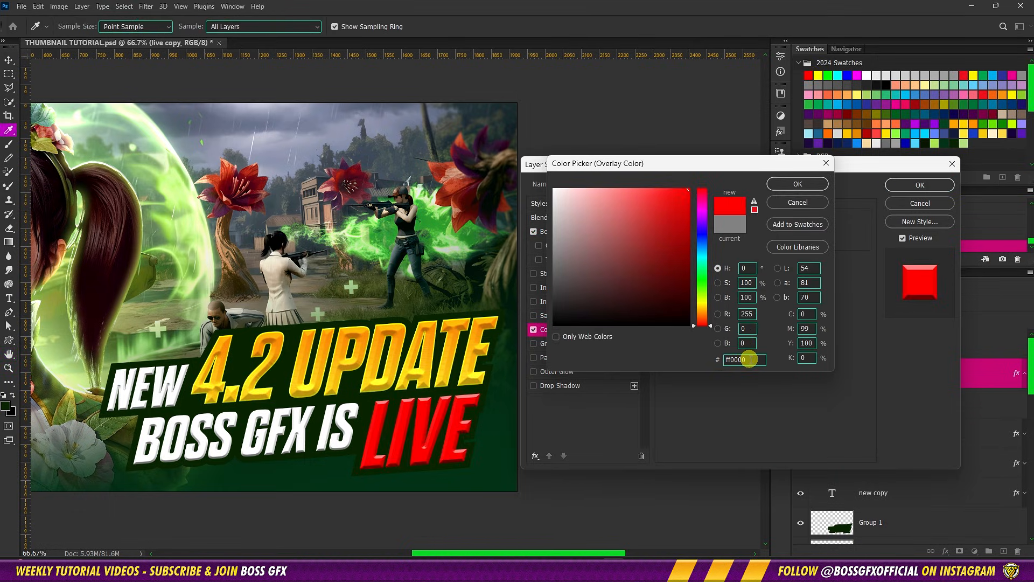
left_click(808, 185)
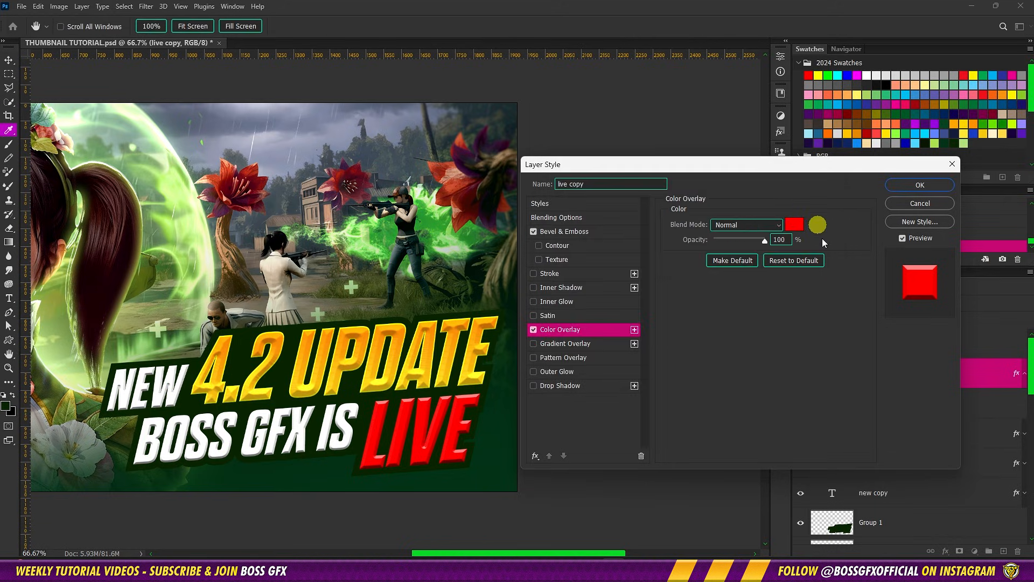
left_click(896, 186)
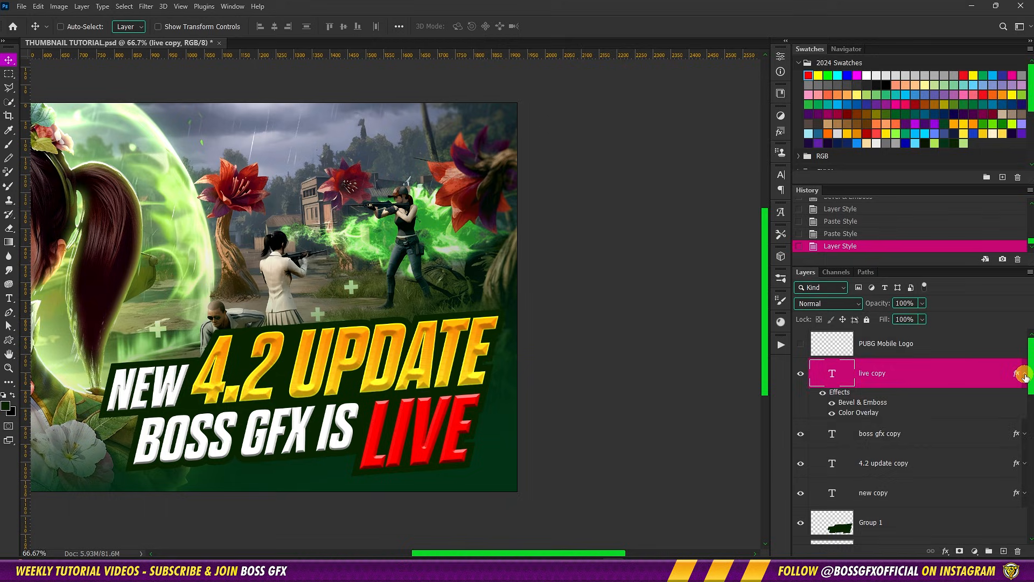
Group the four title text copy layers together with Group 1 and name the new group Text
scroll(965, 378, "down", 1)
left_click(934, 496, "shift")
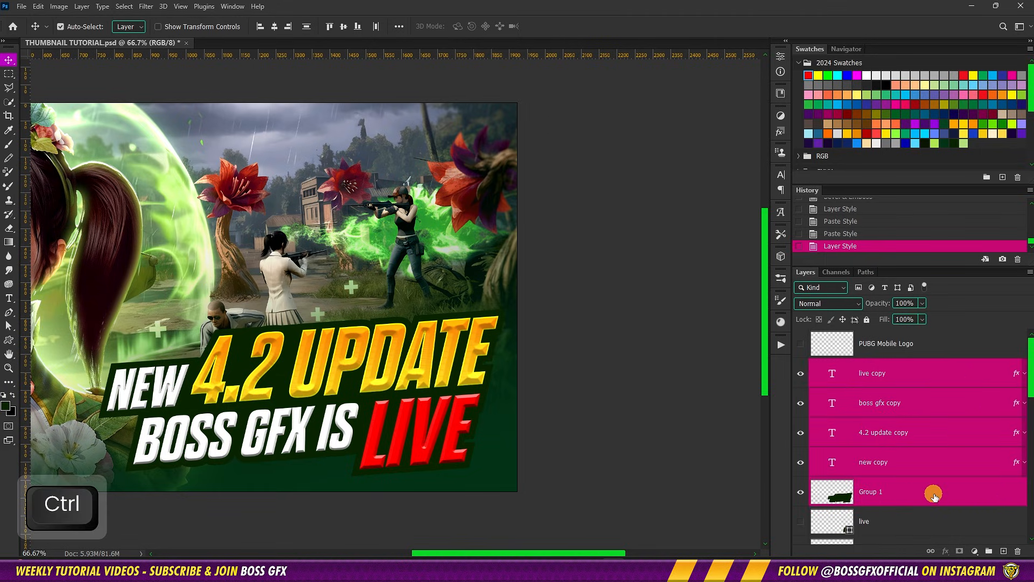
key("ctrl+g")
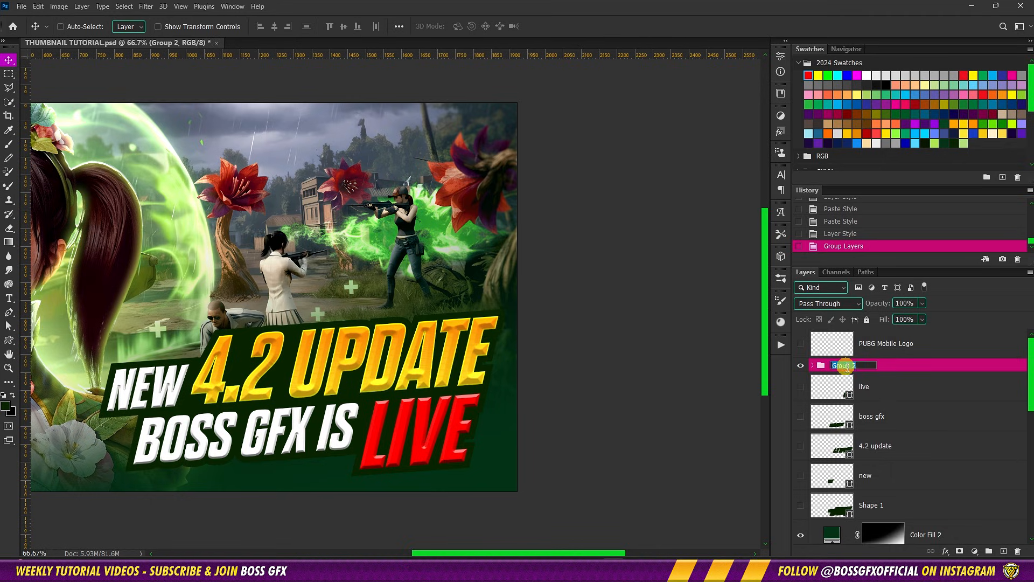
type("Tex")
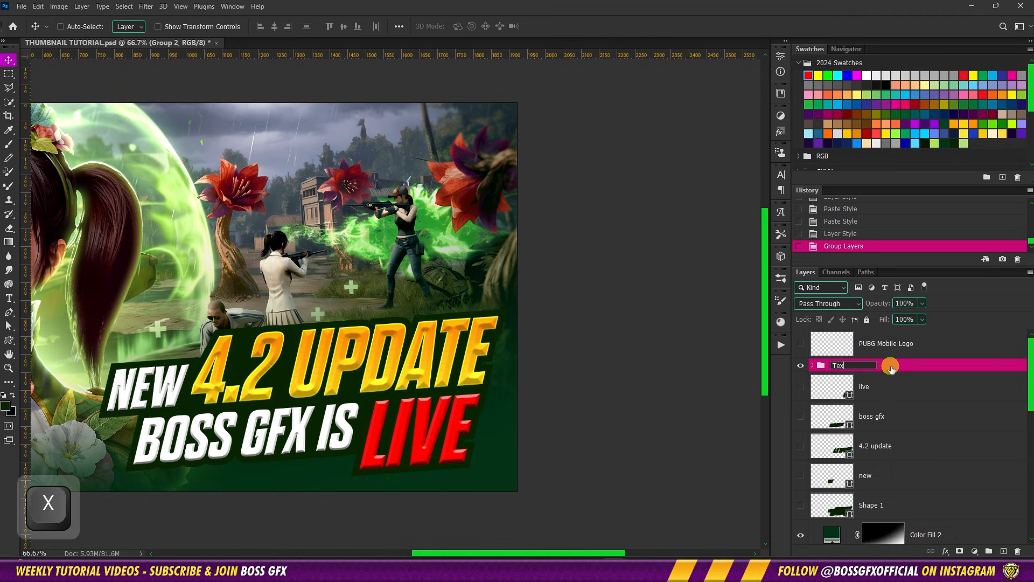
type("t")
Add an Inner Glow to the Text group and set its color to yellow (ffff00)
left_click(916, 367)
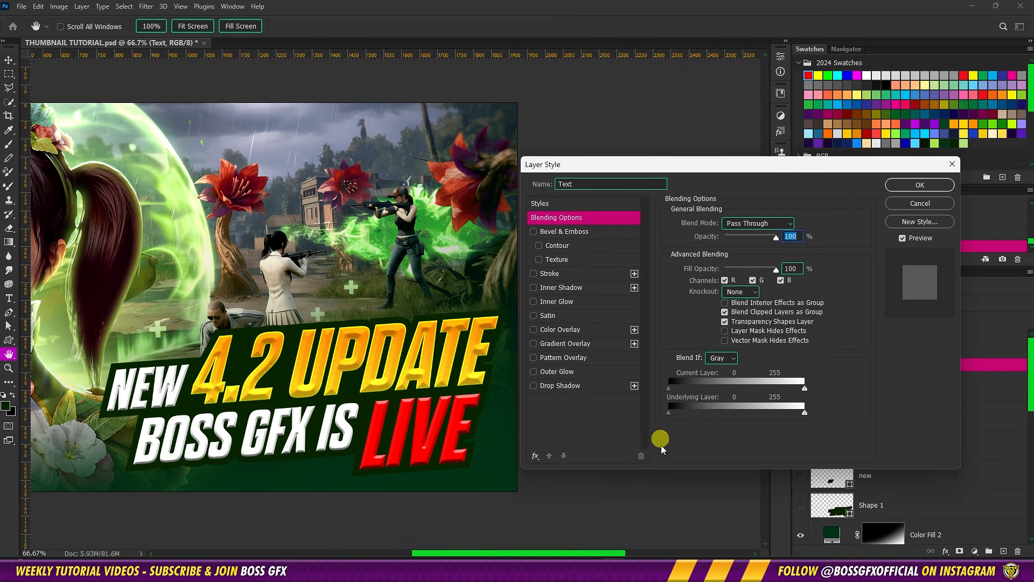
left_click(582, 302)
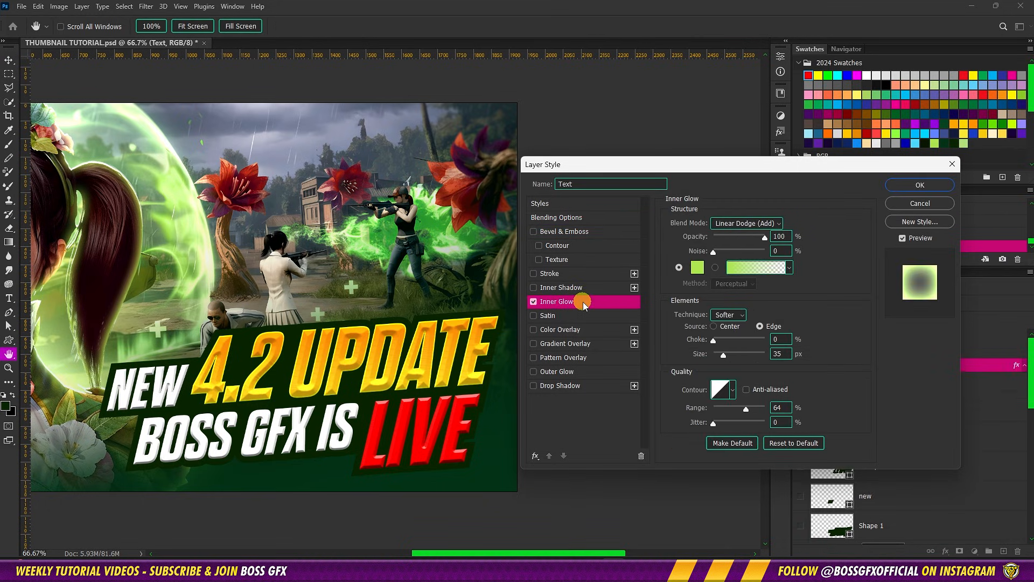
left_click(697, 268)
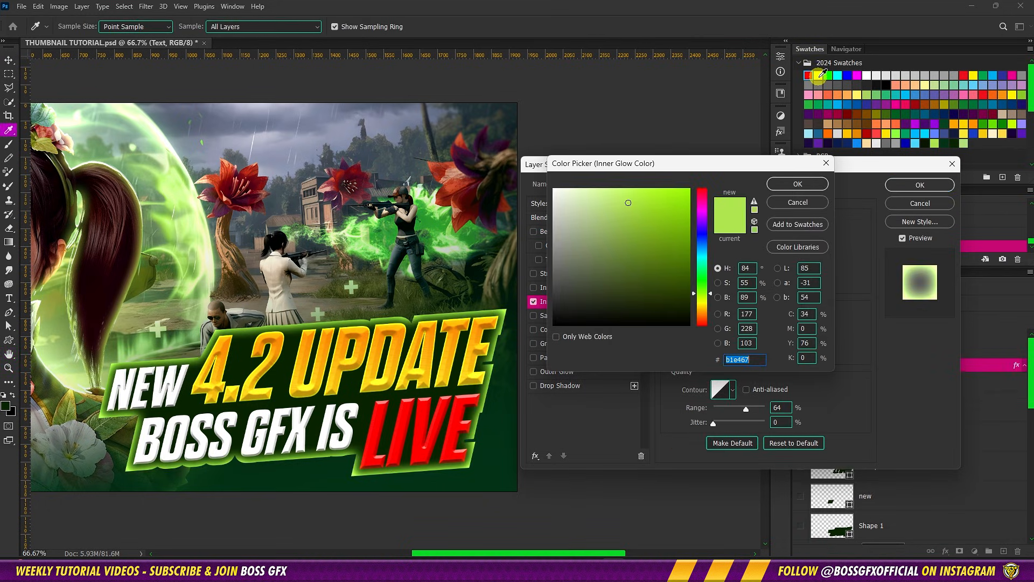
left_click(818, 76)
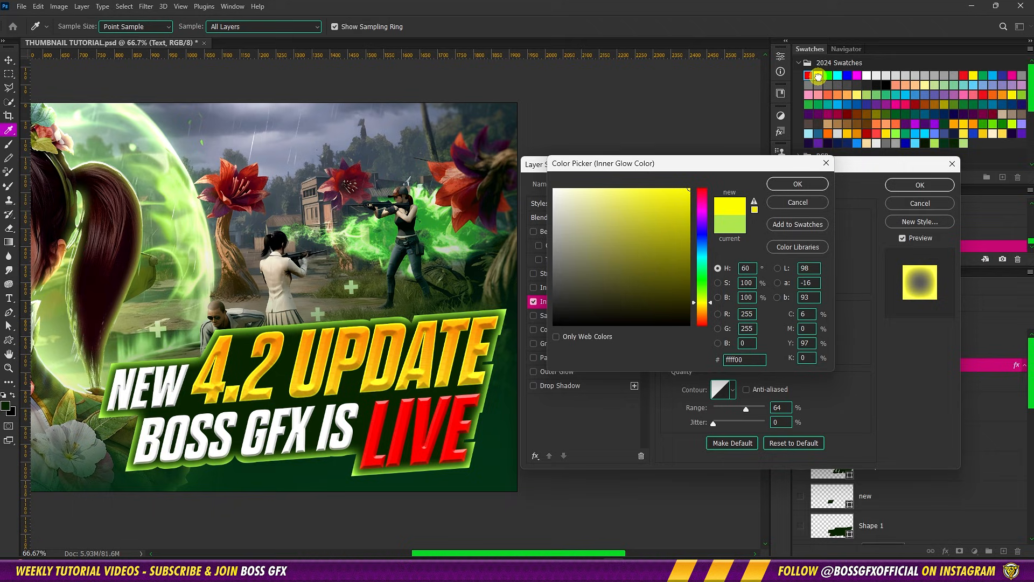
left_click(798, 184)
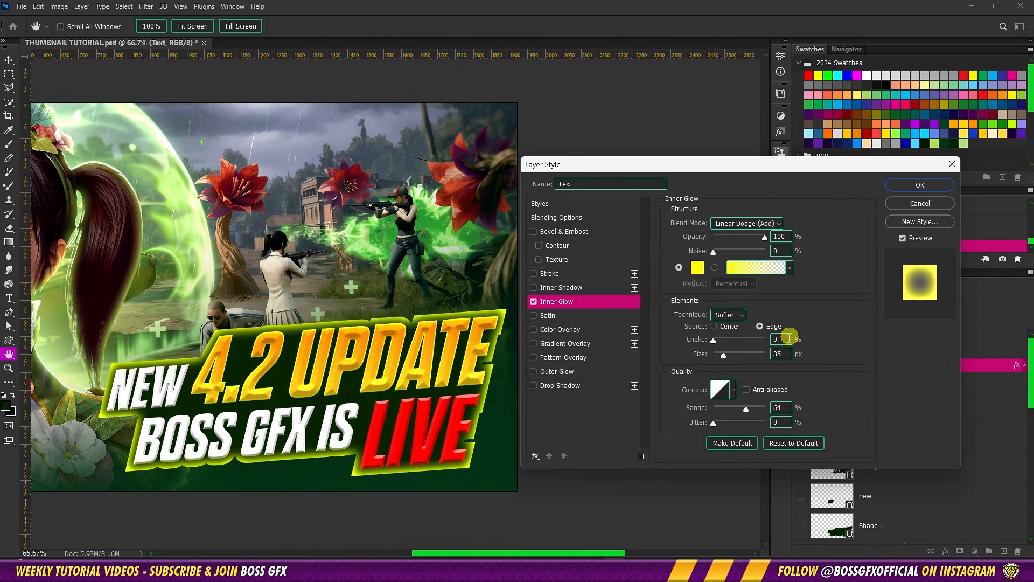
Set the Text group's Inner Glow choke to 50%, size to 3 px and range to 50%
type("50")
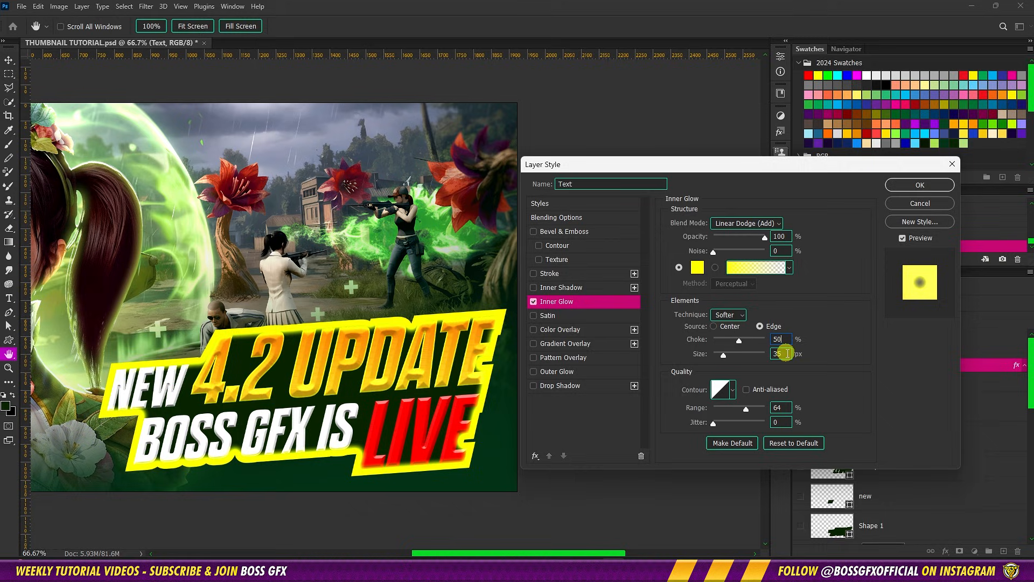
left_click(787, 353)
type("3")
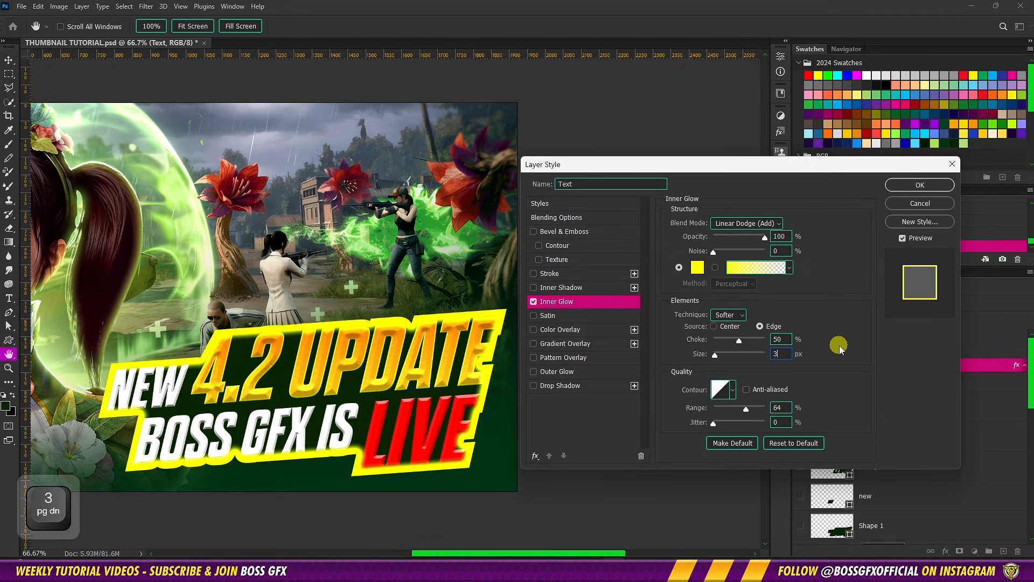
left_click(788, 408)
type("50")
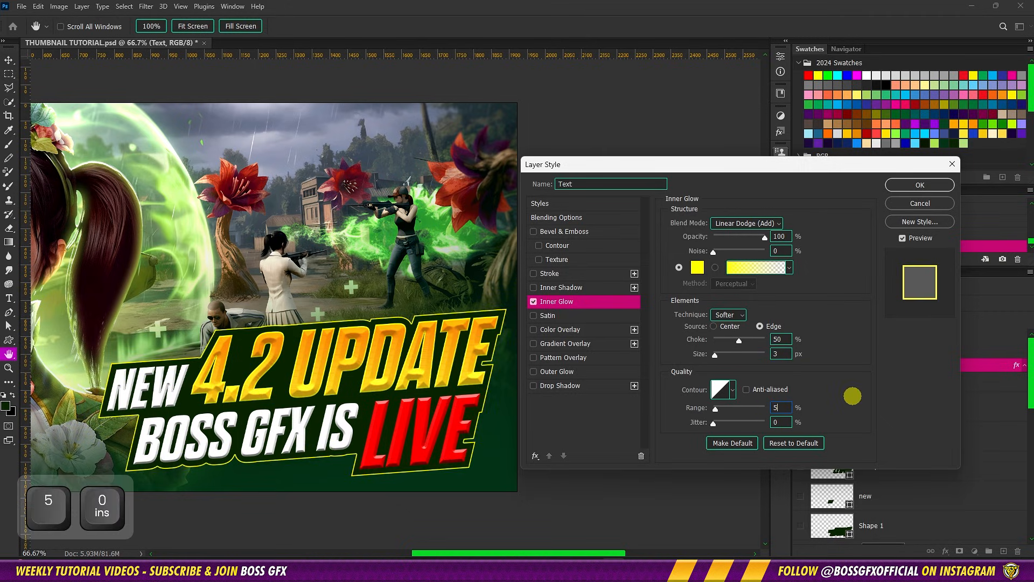
Apply a Drop Shadow to the Text group with 25% opacity, global light off, 8 px distance and 10 px size
left_click(601, 389)
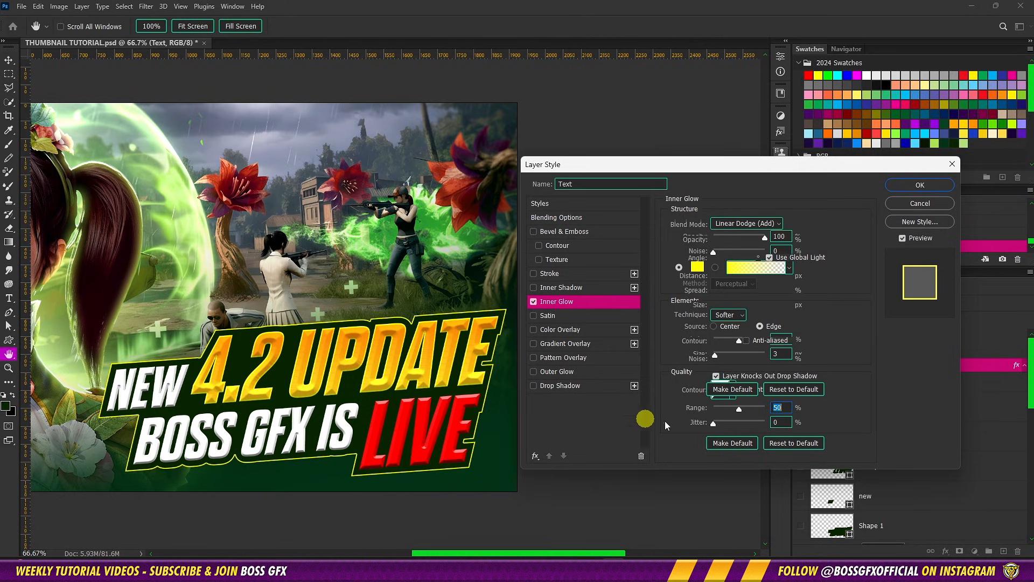
left_click(771, 244)
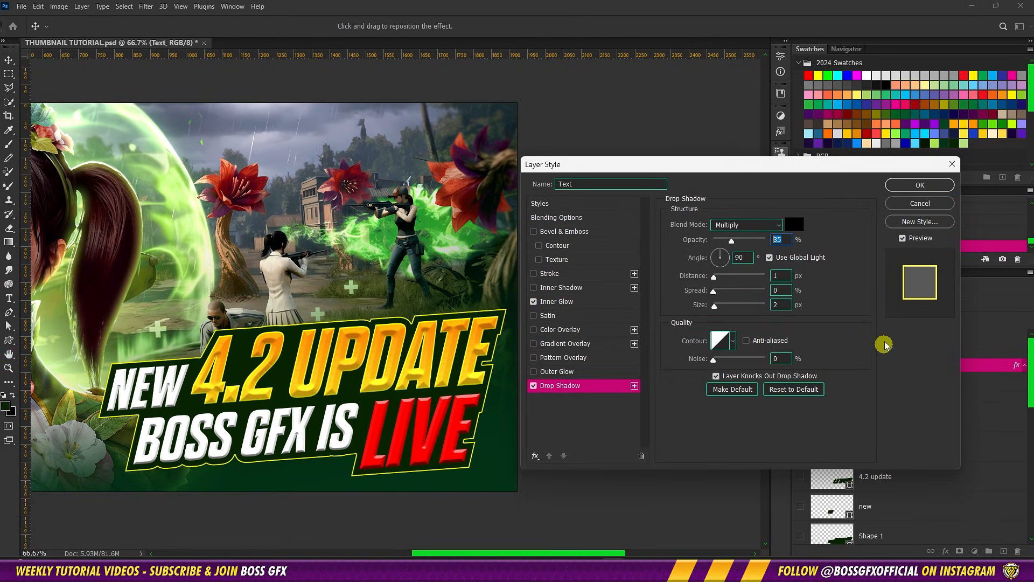
type("25")
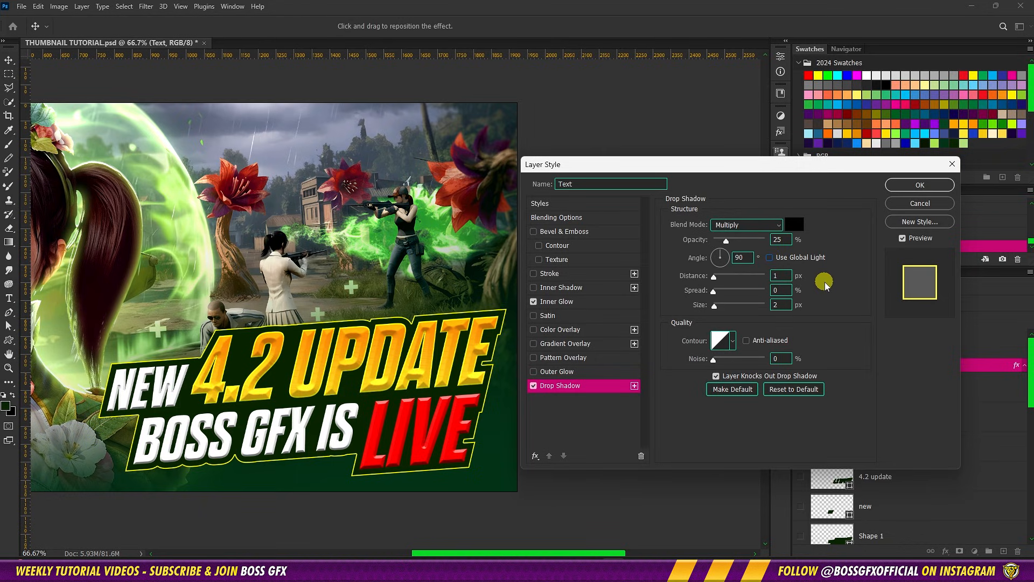
type("8")
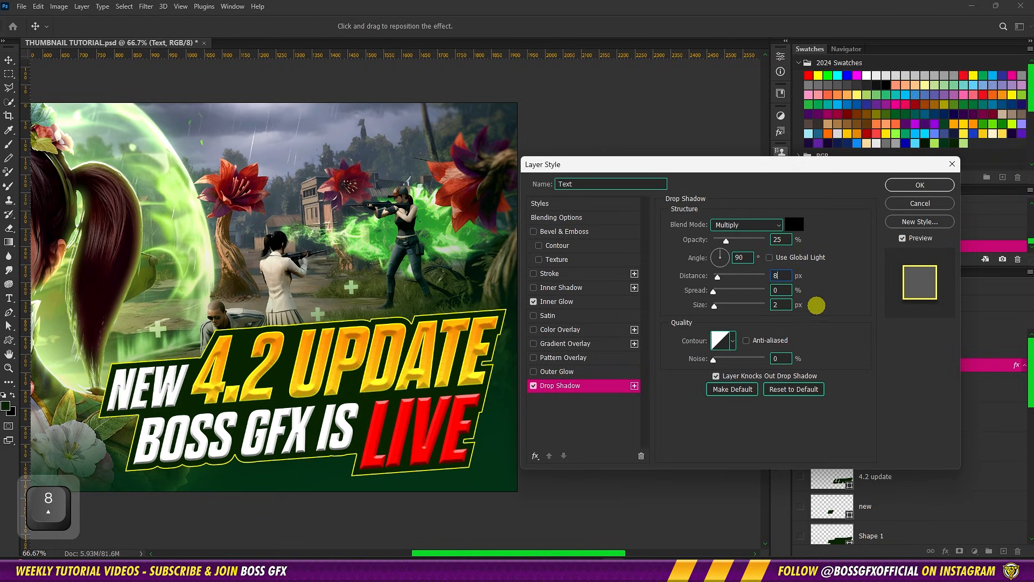
left_click(781, 304)
type("10")
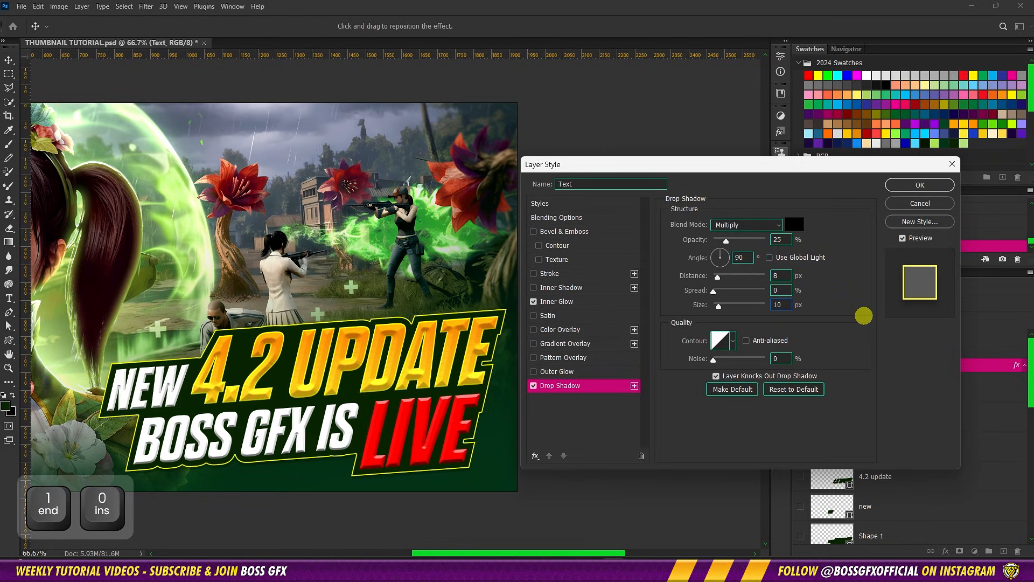
left_click(919, 184)
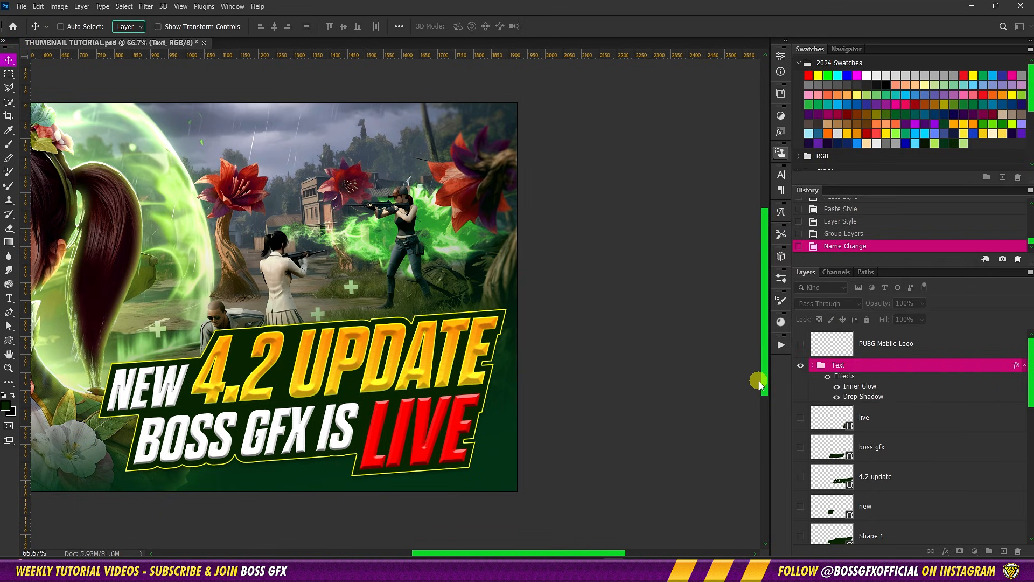
Copy the layer style of the Text group
key("space")
left_click_drag(415, 345, 615, 293)
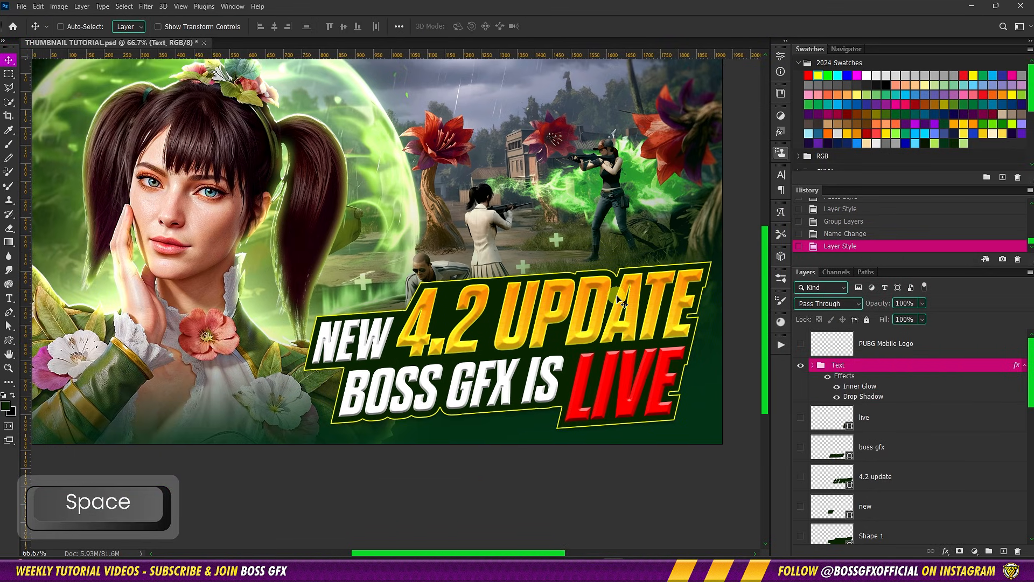
key("ctrl+0")
left_click(876, 365)
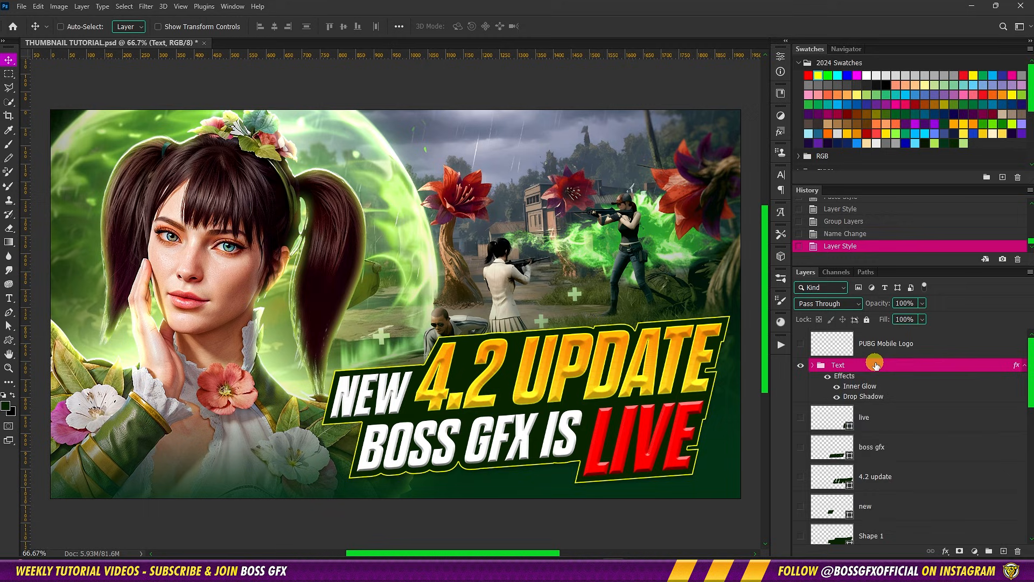
right_click(877, 367)
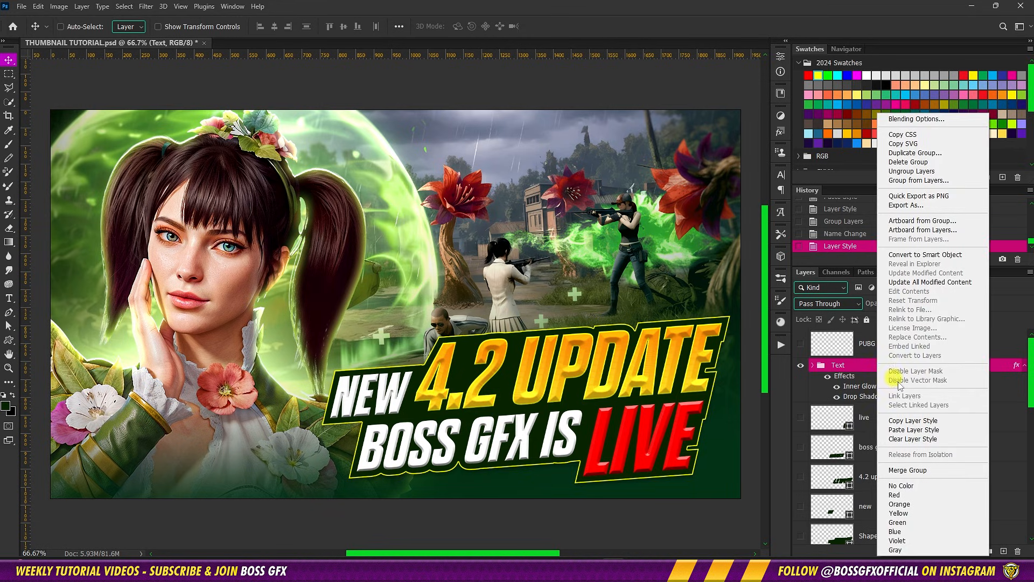
left_click(910, 421)
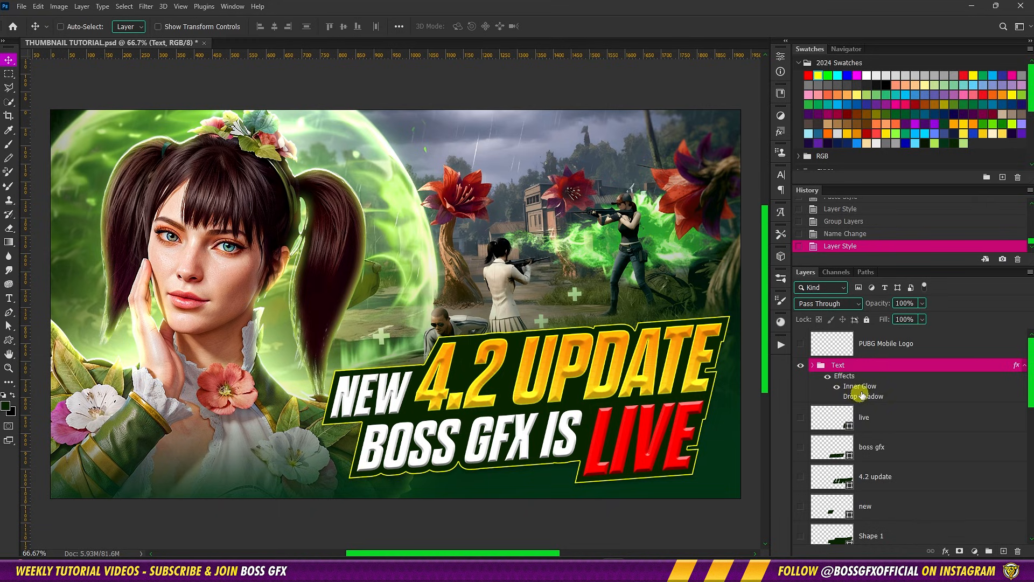
Hide the Text group's drop shadow and convert its inner glow into a separate layer
right_click(858, 388)
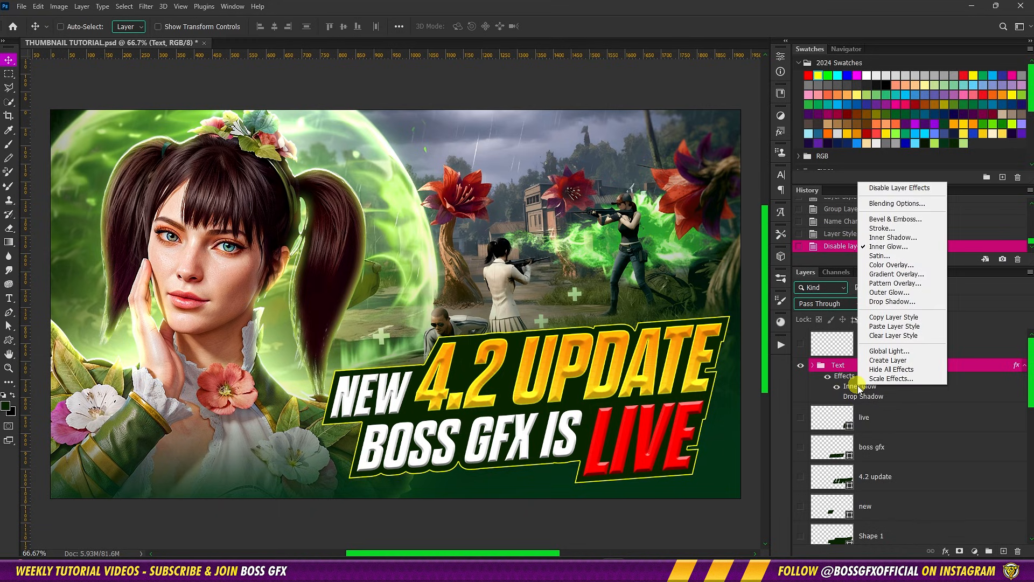
left_click(888, 360)
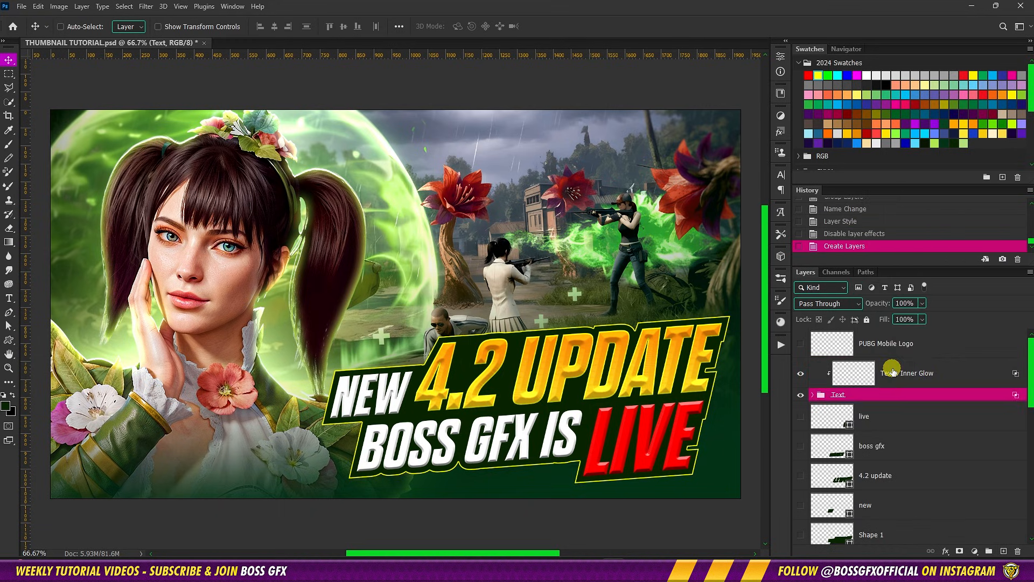
Paste the copied layer style back onto the Text group and hide its Inner Glow effect
right_click(893, 397)
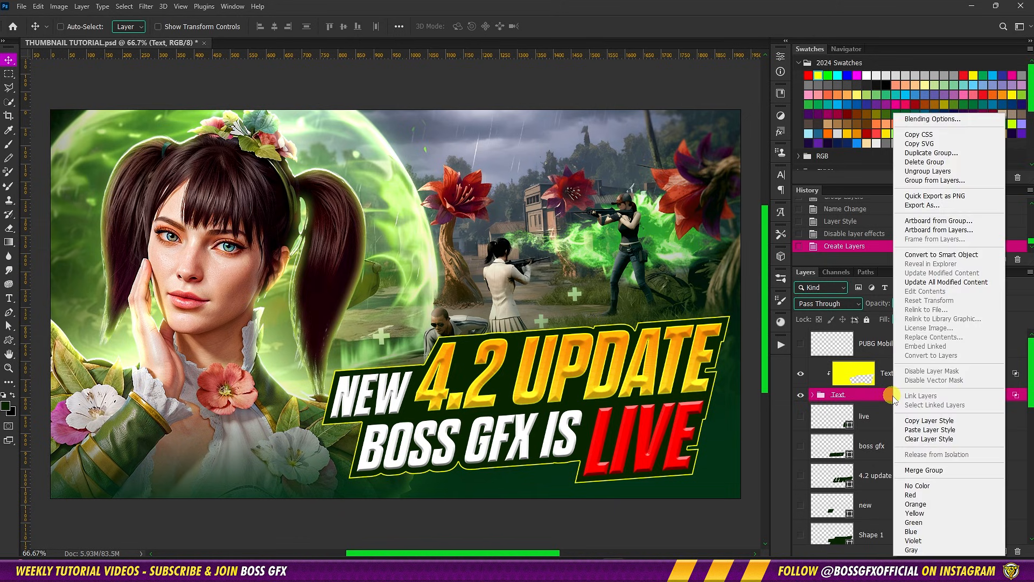
left_click(928, 430)
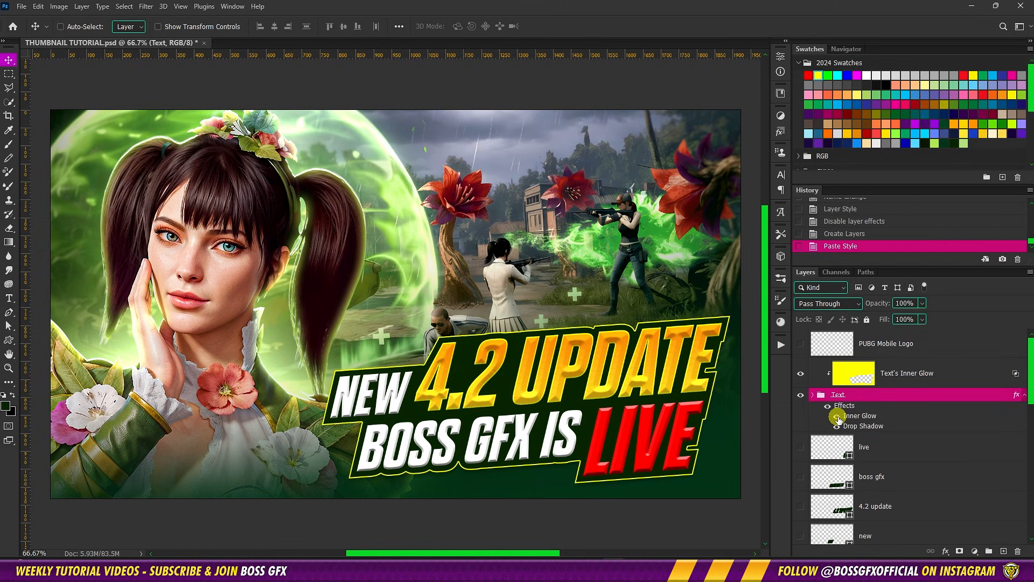
left_click(837, 416)
Add a layer mask to the Text's Inner Glow layer
left_click(905, 381)
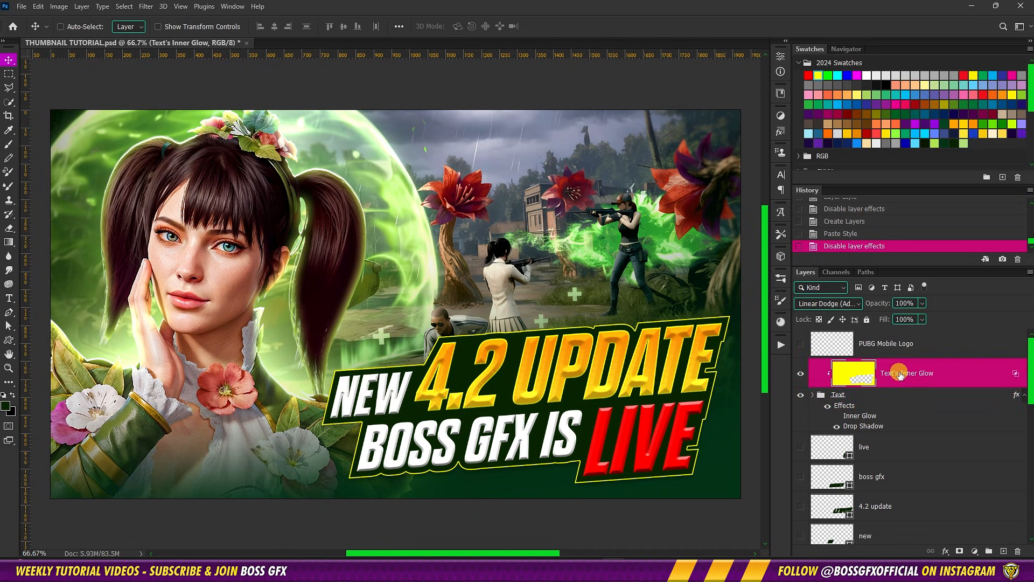
left_click(960, 550)
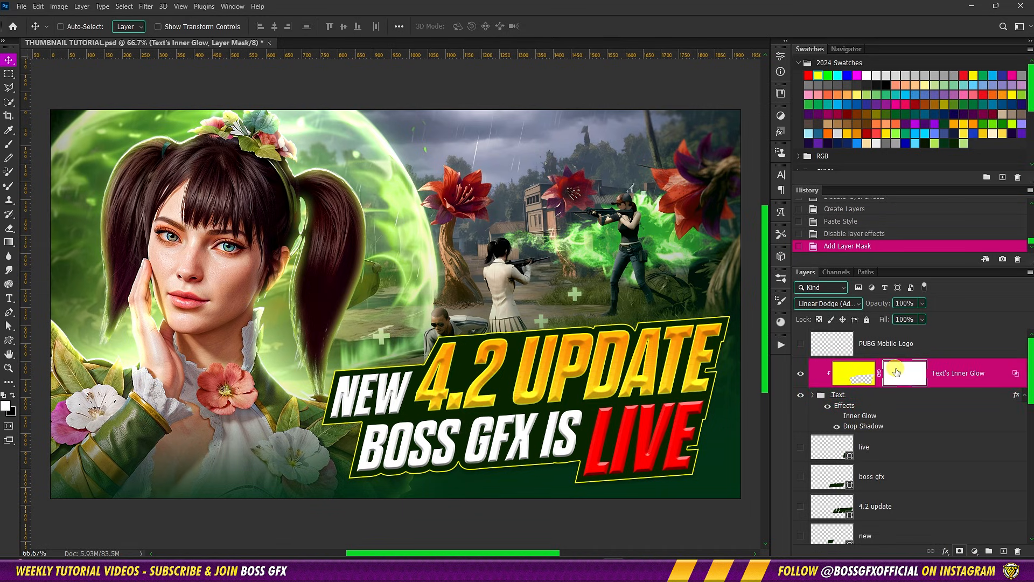
Paint black with a soft brush on the Text's Inner Glow mask to hide the yellow outline along the title's middle and lower edges
key("b")
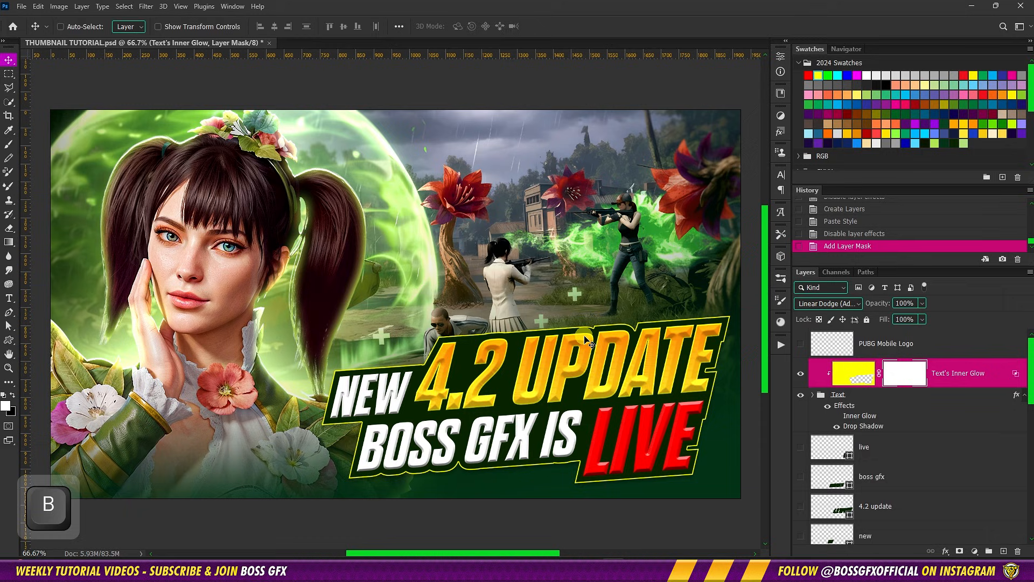
left_click_drag(522, 375, 362, 354)
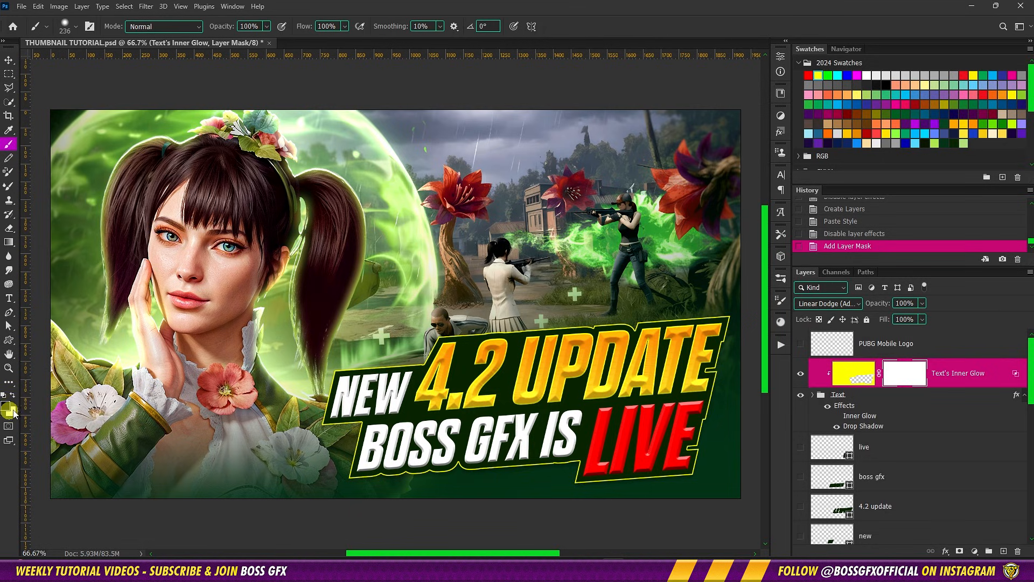
key("d")
key("x")
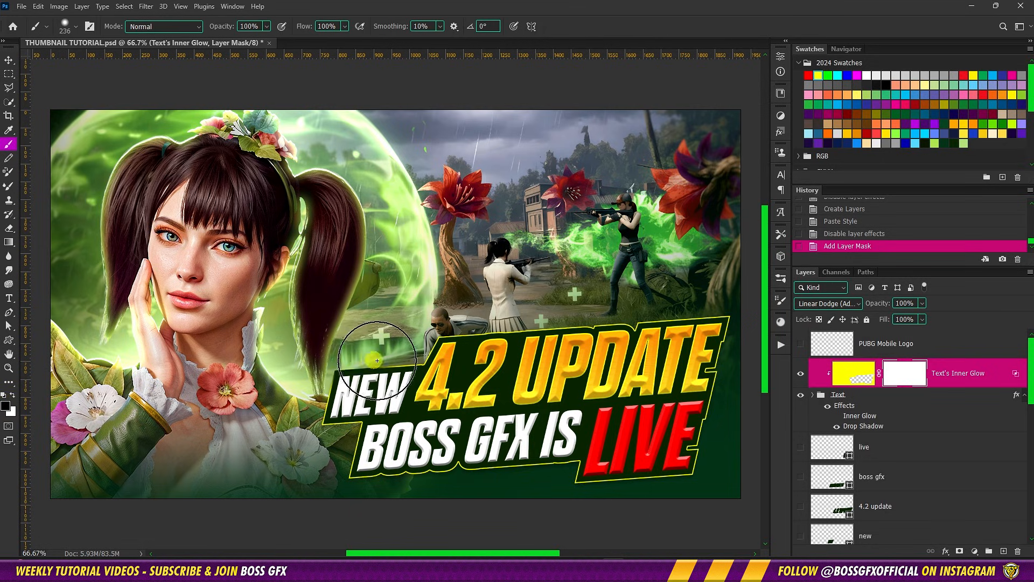
mouse_move(377, 360)
left_mouse_down()
mouse_move(483, 328)
mouse_move(627, 324)
mouse_move(615, 324)
mouse_move(638, 326)
mouse_move(643, 346)
mouse_move(700, 383)
mouse_move(708, 376)
mouse_move(704, 407)
mouse_move(716, 372)
mouse_move(696, 462)
mouse_move(449, 466)
mouse_move(473, 462)
left_mouse_up()
right_click(486, 431)
left_click(448, 409)
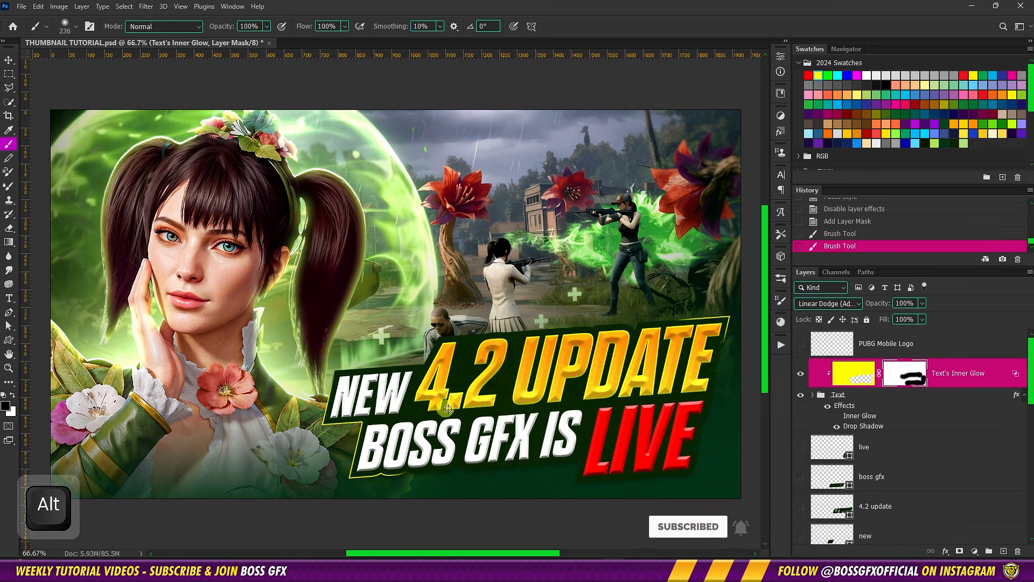
right_click(448, 409, "alt")
left_click(360, 419)
left_click(370, 423)
left_click_drag(431, 472, 409, 474)
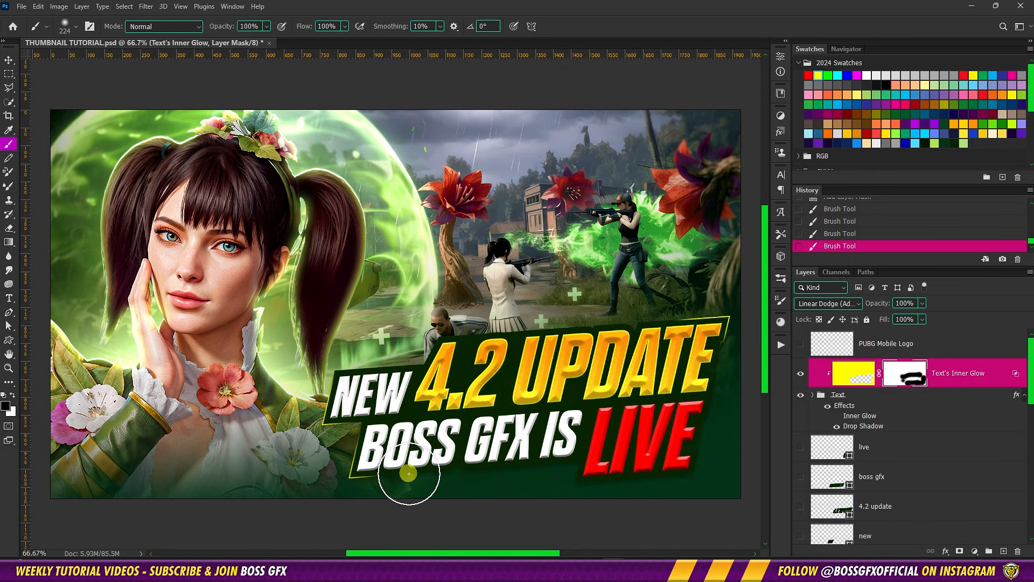
Refine the Text's Inner Glow mask with black and white brushwork so the yellow outline stays only at the title's outer corners
right_click(347, 437, "alt")
key("x")
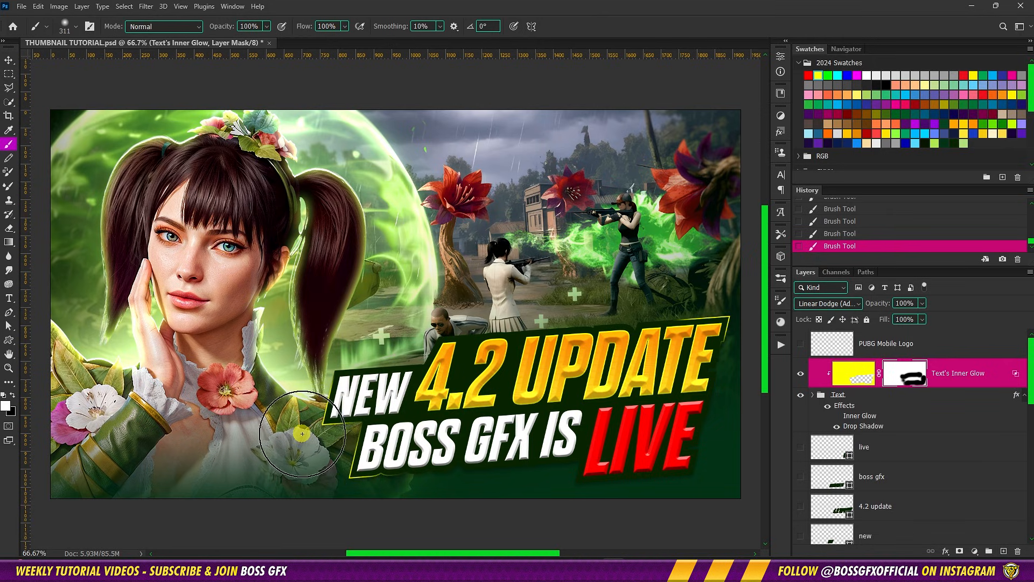
right_click(394, 425, "alt")
key("x")
key("x")
right_click(674, 343, "alt")
left_click(678, 345)
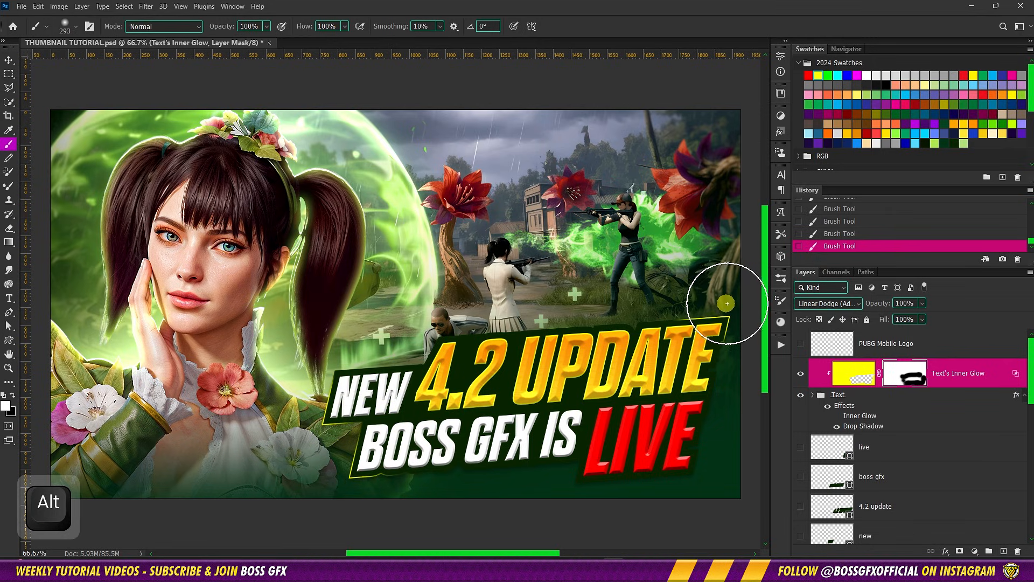
left_click(729, 309)
key("x")
right_click(667, 356, "alt")
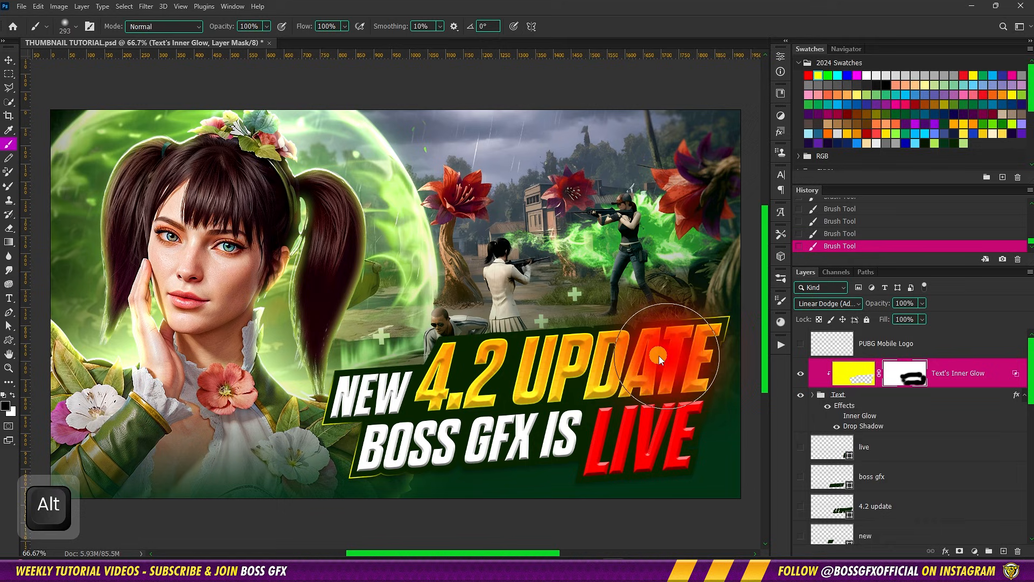
key("x")
key("v")
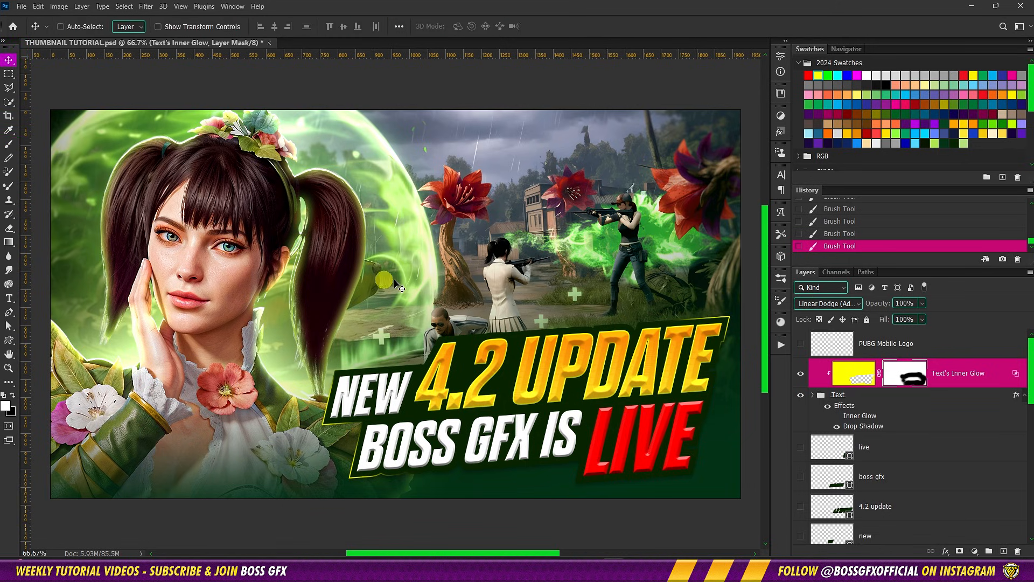
key("ctrl+0")
key("ctrl+minus")
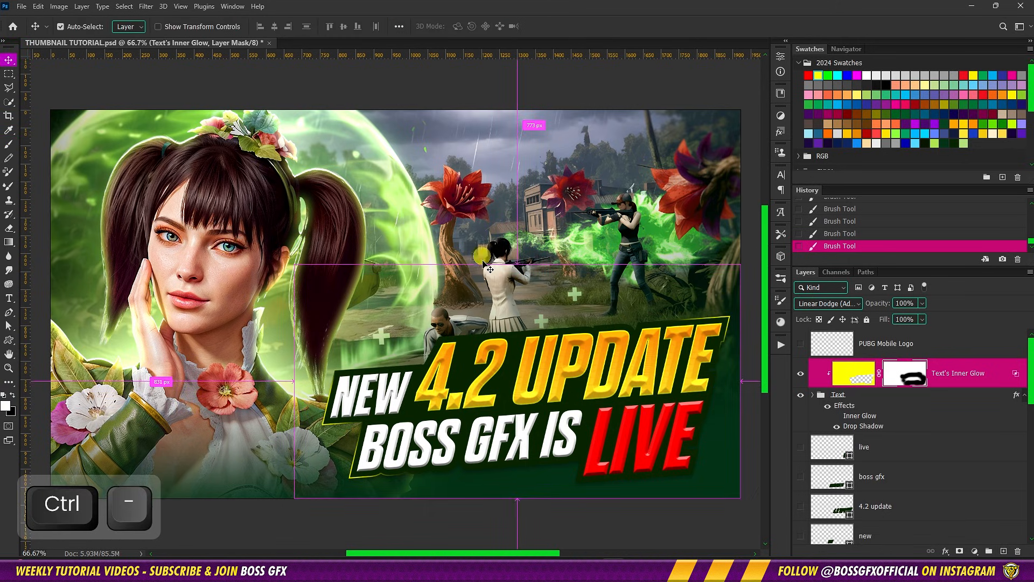
Add a light green b7e089 solid color fill layer above the Text's Inner Glow layer and invert its mask to black
left_click(1025, 396)
left_click(974, 551)
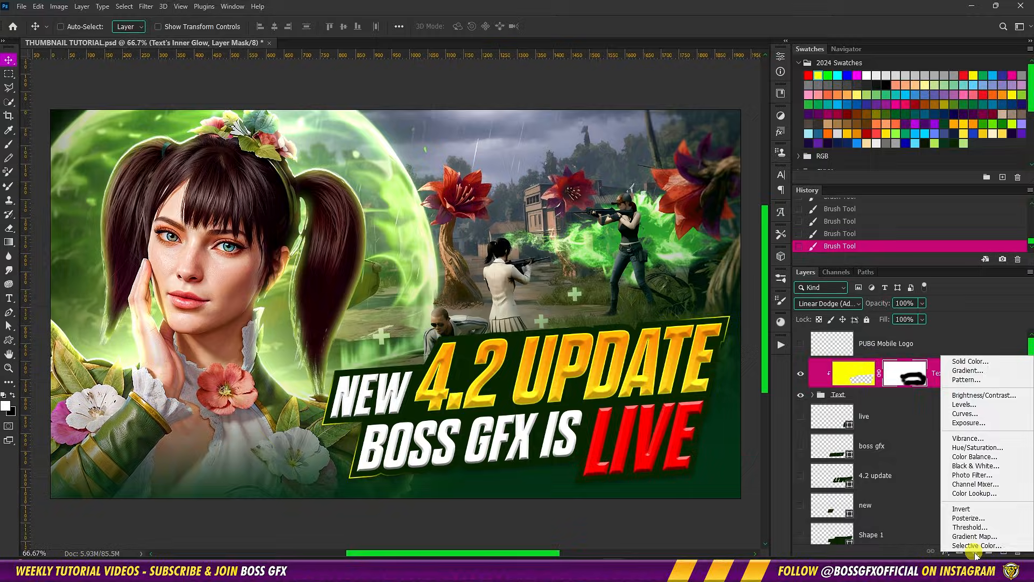
left_click(969, 361)
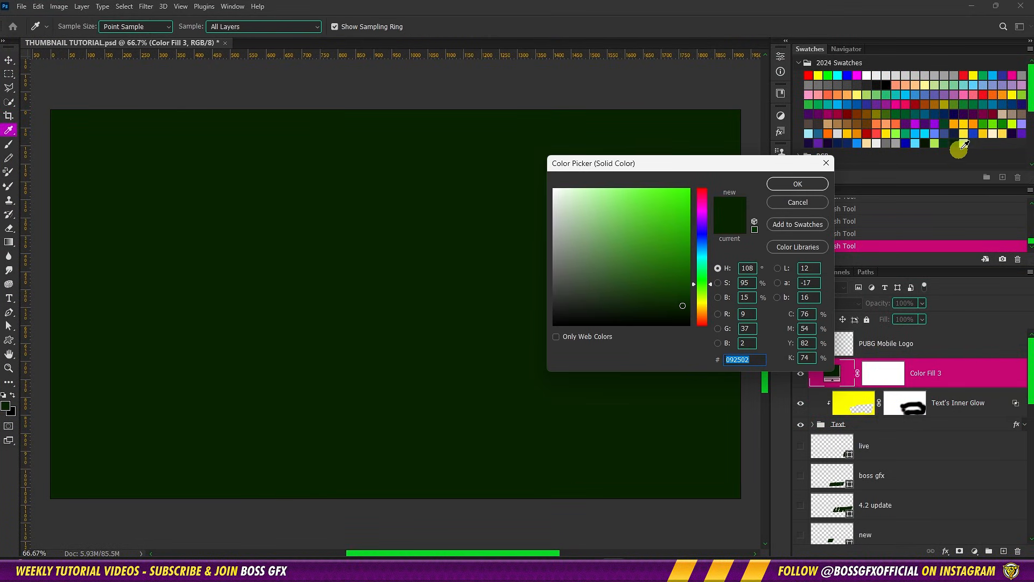
left_click(967, 143)
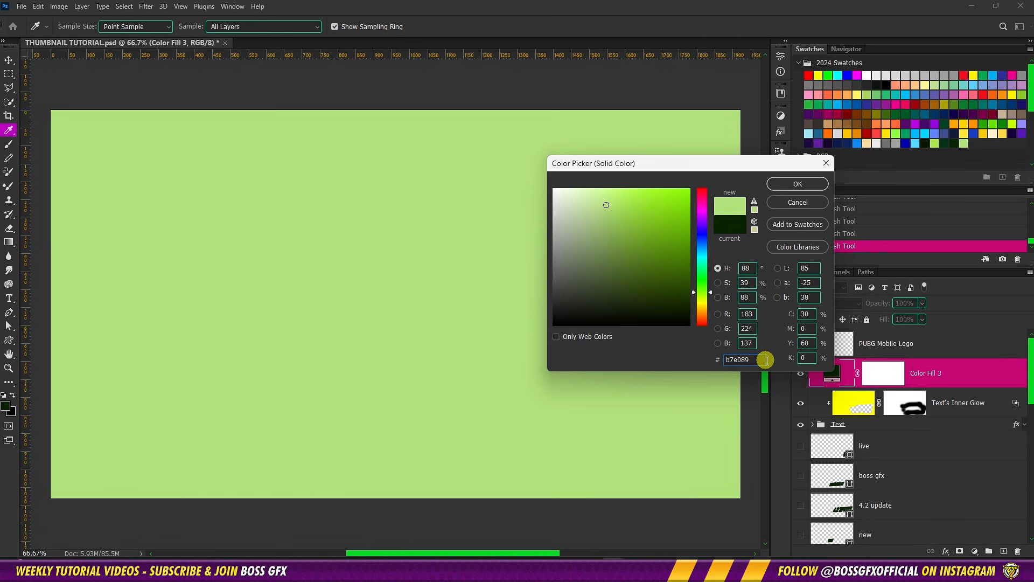
left_click(792, 185)
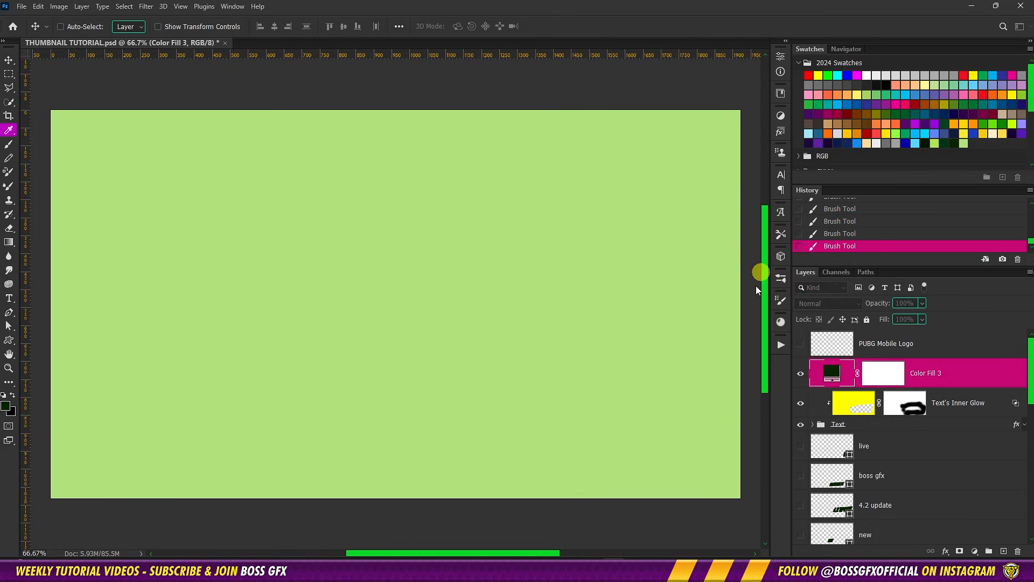
left_click(883, 378)
key("ctrl+i")
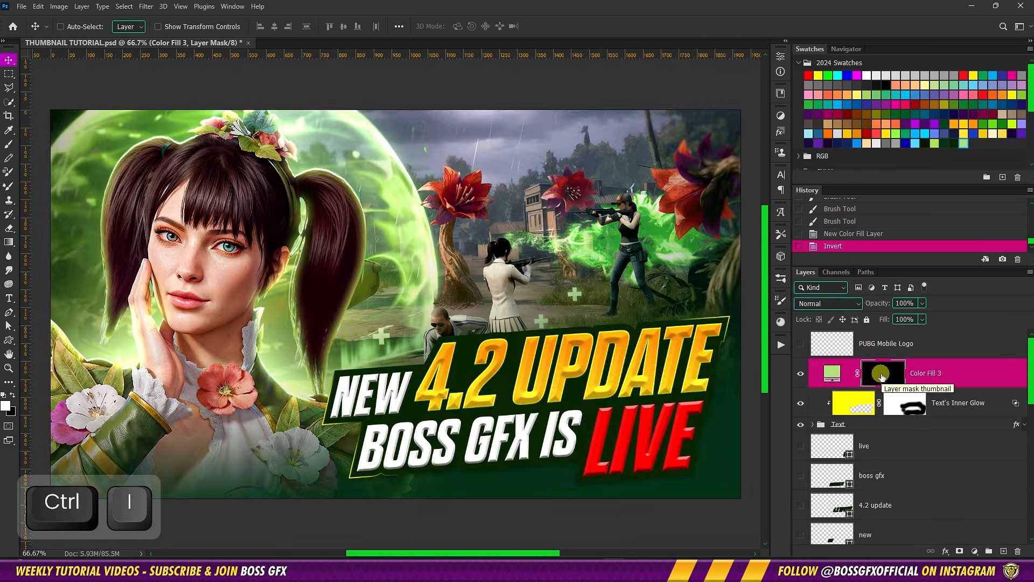
Prepare a large soft white brush with 0% hardness and set the green fill layer's blend mode to Color Dodge
key("b")
right_click(511, 301)
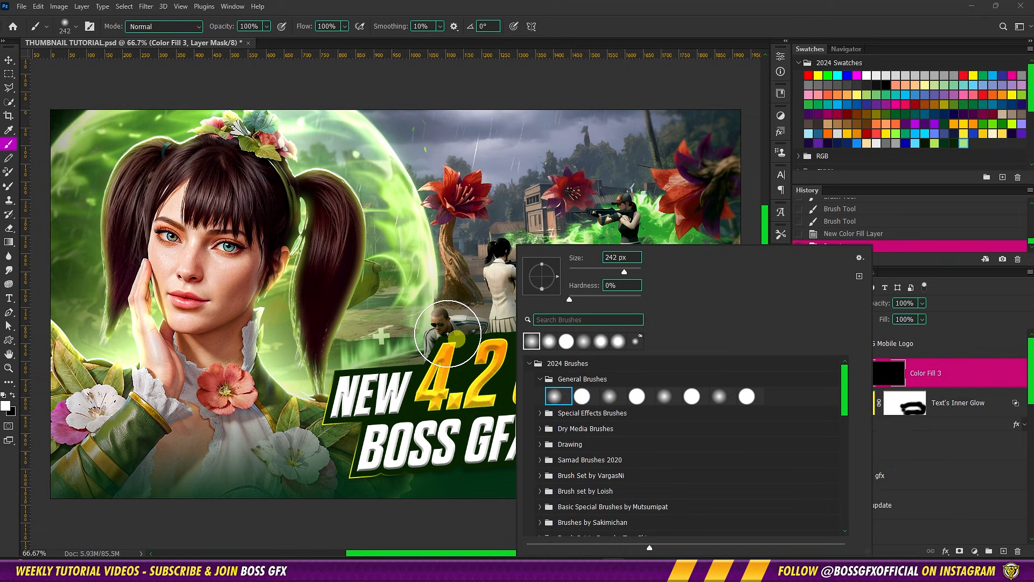
mouse_move(390, 302)
left_mouse_down()
mouse_move(467, 311)
mouse_move(433, 313)
left_mouse_up()
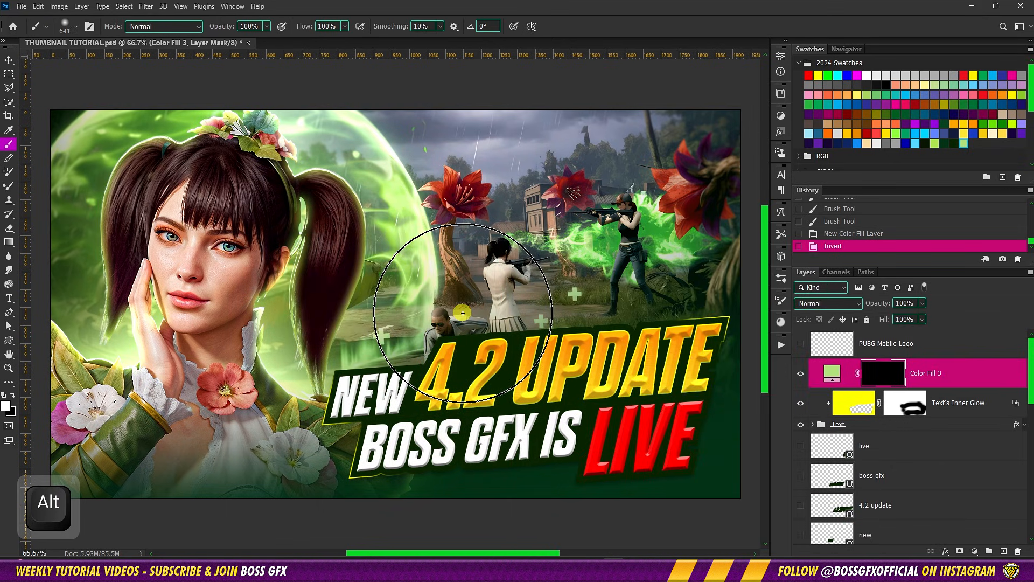
left_click(825, 303)
left_click(815, 362)
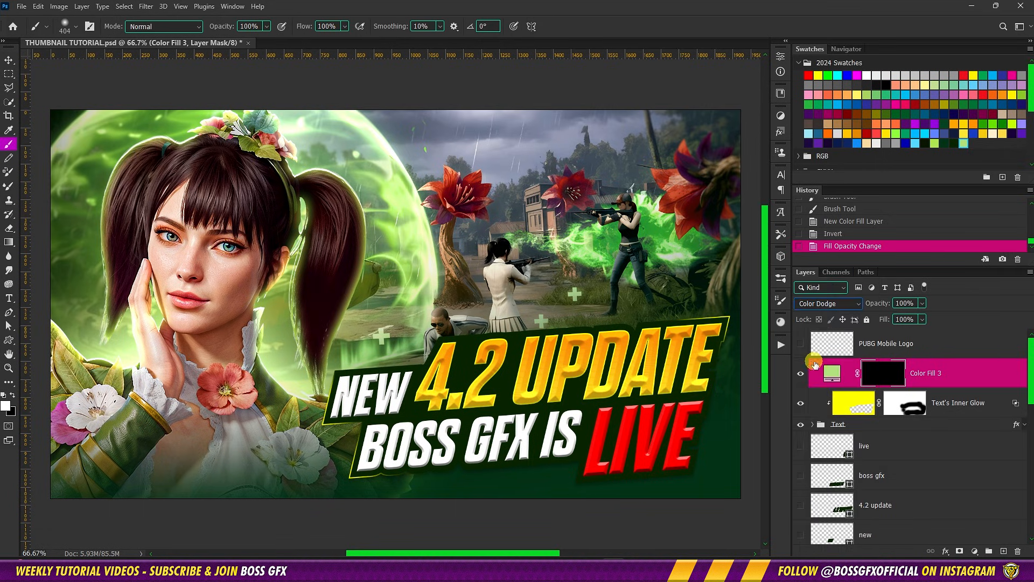
Paint soft white spots on the fill layer's mask to add glows on both sides of the character's neck and beside her headband
left_click_drag(292, 358, 285, 373)
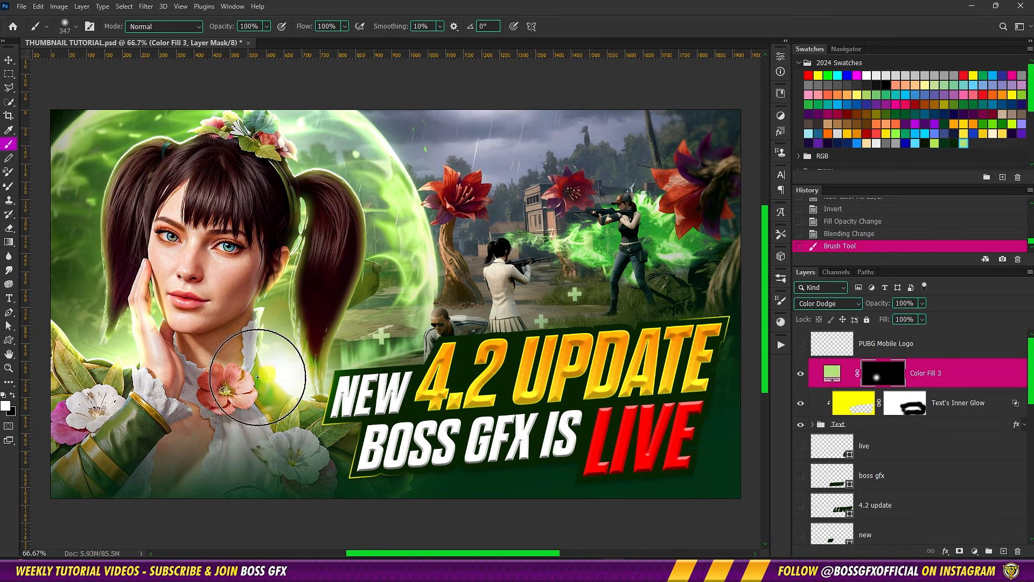
left_click(127, 371)
left_click_drag(197, 334, 155, 340)
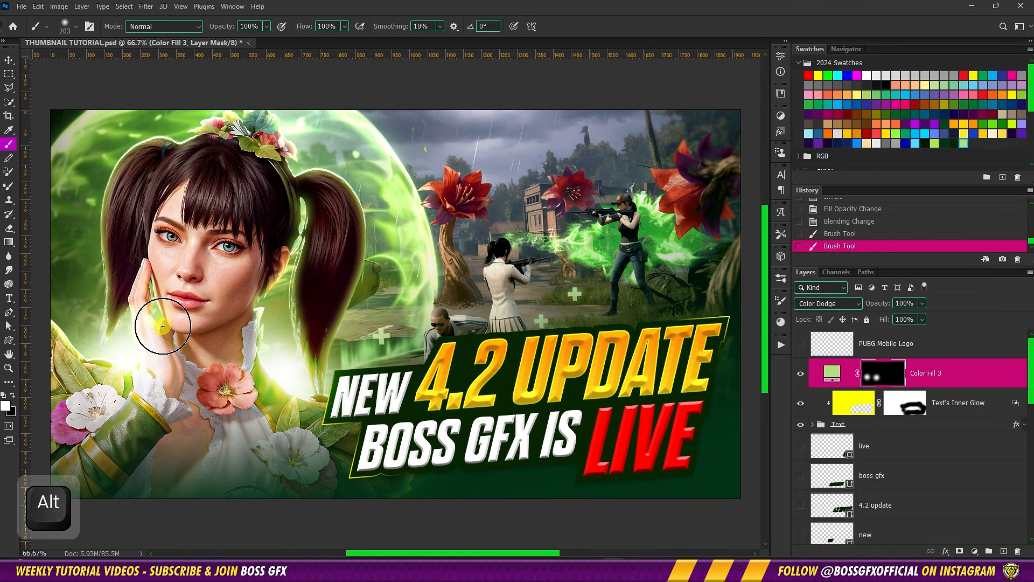
left_click_drag(299, 198, 303, 202)
left_click(305, 202)
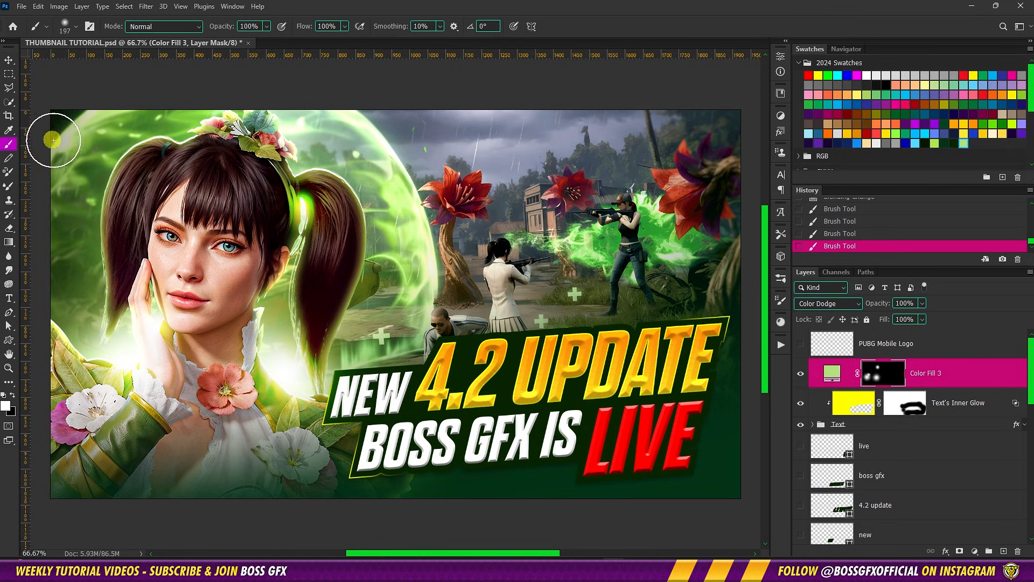
Paint more glow spots on the fill layer's mask at the canvas's upper-left corner, the sphere's edge and around the two shooters
left_click_drag(100, 148, 132, 145)
left_click(79, 138)
left_click_drag(446, 273, 419, 274)
left_click(441, 257)
left_click_drag(504, 303, 476, 304)
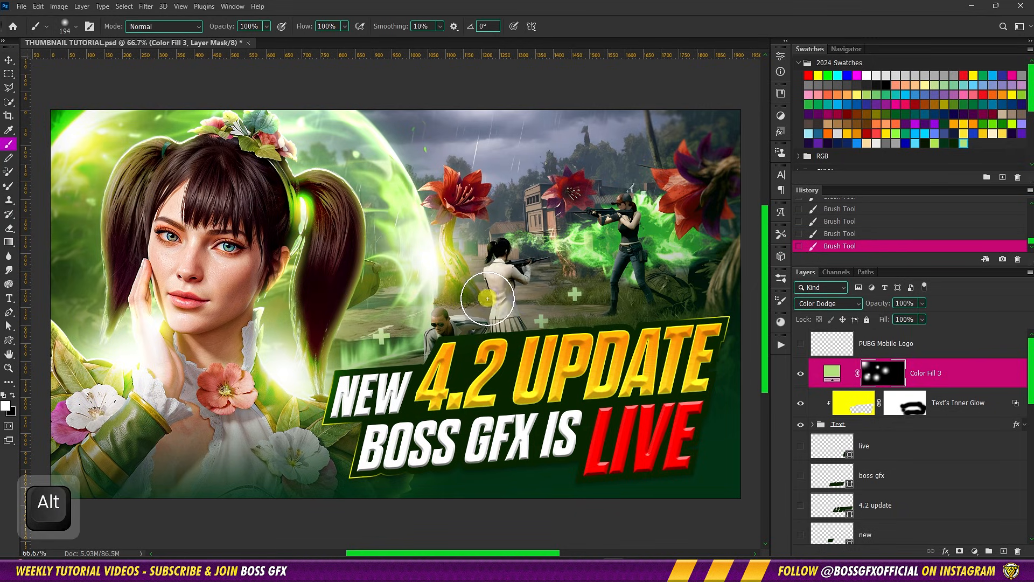
left_click(488, 299)
left_click_drag(588, 241, 609, 241)
left_click(589, 242)
left_click(680, 237)
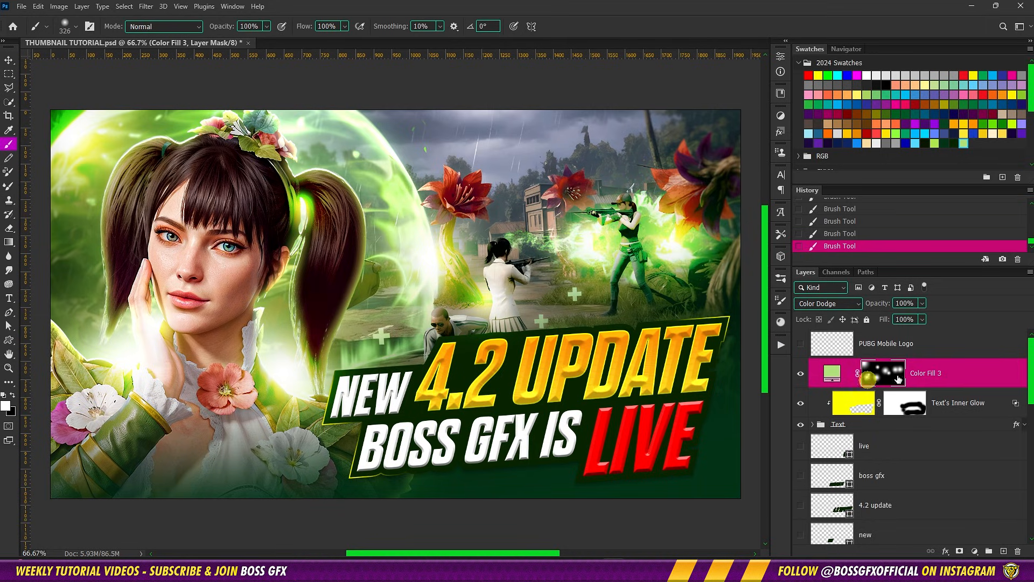
Set the green Color Dodge fill layer's Fill to 25%
left_click_drag(910, 321, 870, 342)
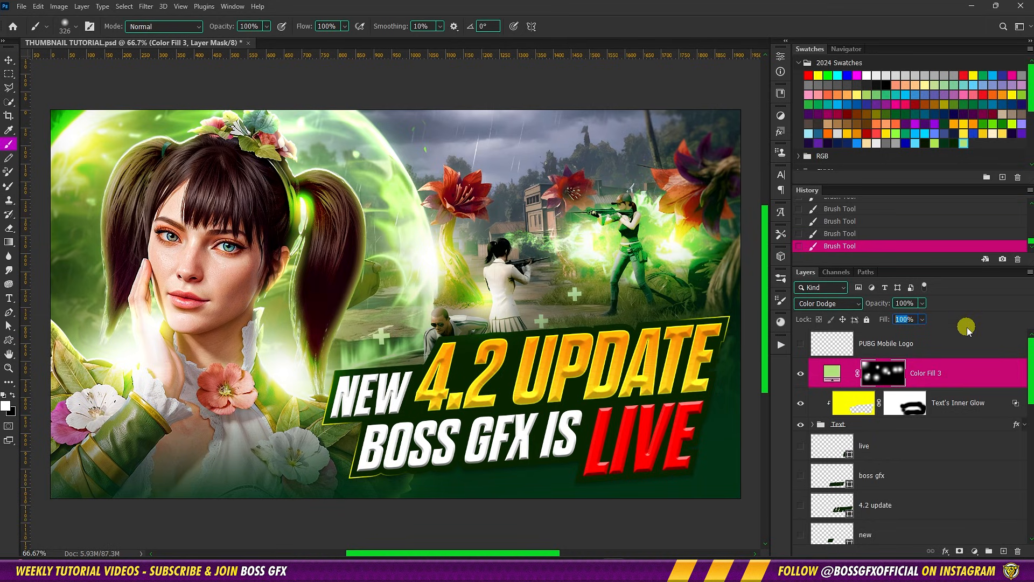
type("25")
key("Return")
key("v")
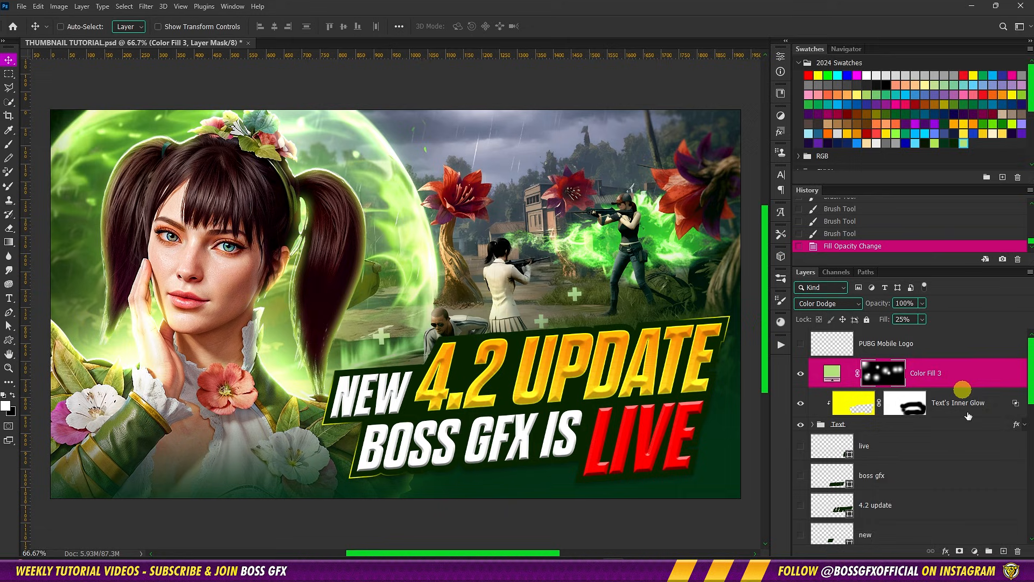
Create a new layer above the green fill layer, choose an orange brush color and set the layer's blending to Linear Dodge (Add)
left_click(1003, 551)
key("b")
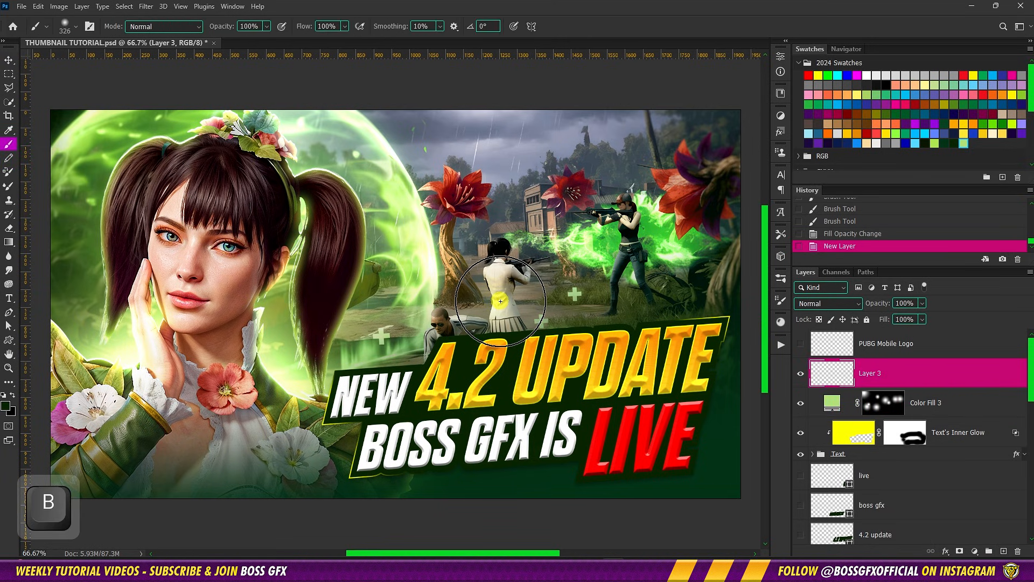
left_click(828, 133)
left_click(828, 304)
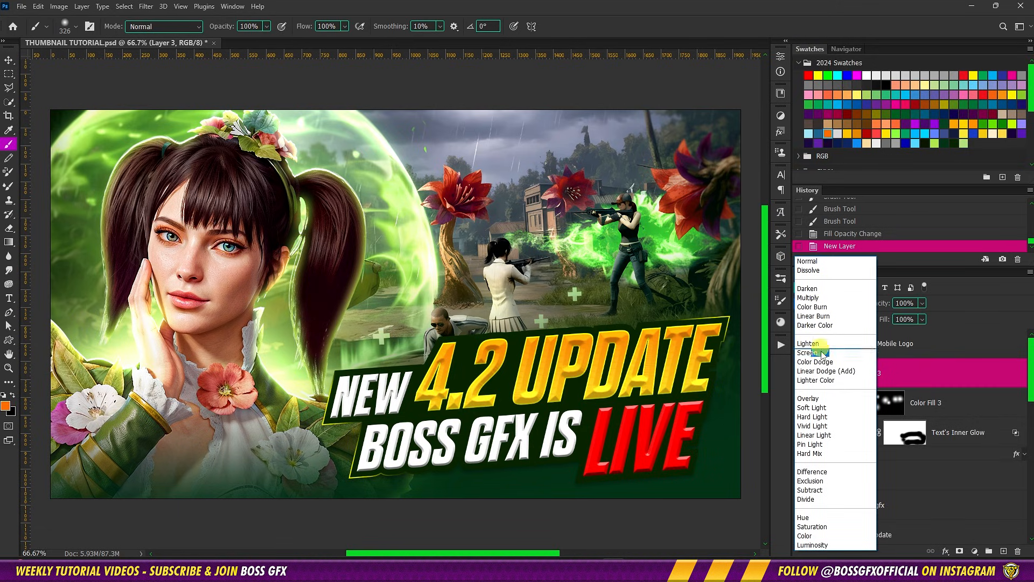
left_click(826, 370)
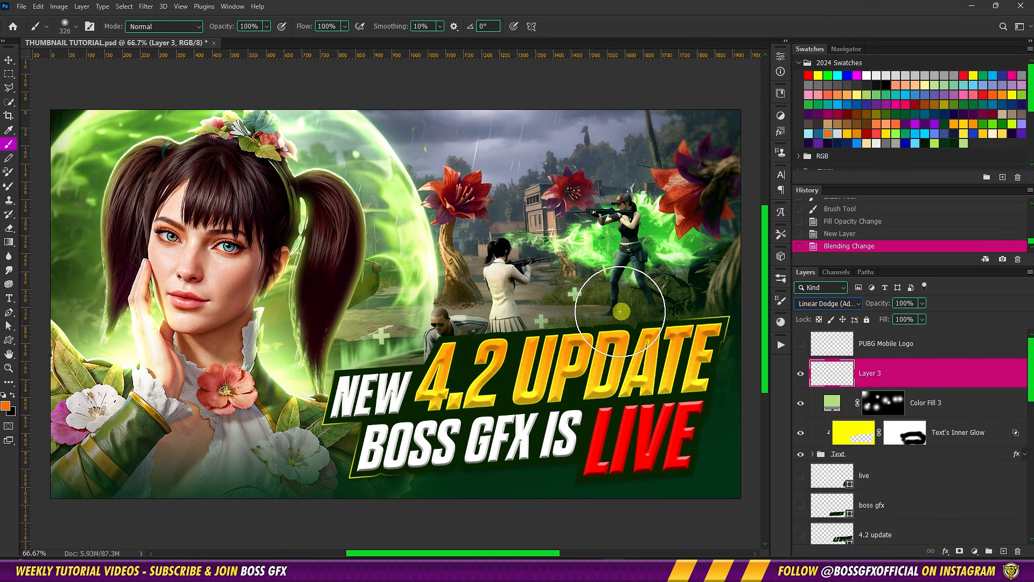
Paint a soft orange glow over the word UPDATE and a light green glow between NEW and BOSS on Layer 3
left_click(598, 341)
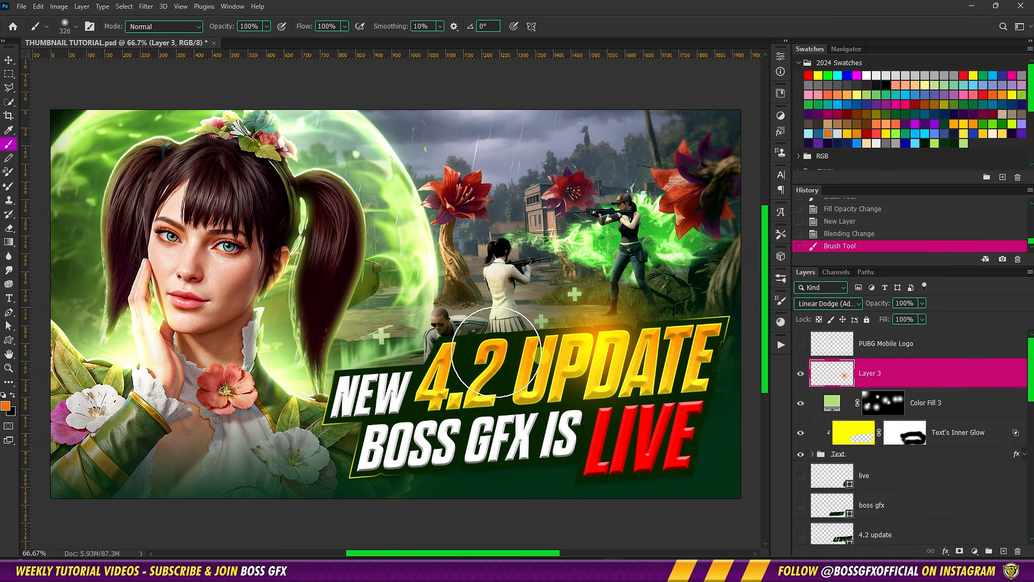
left_click(417, 428, "alt")
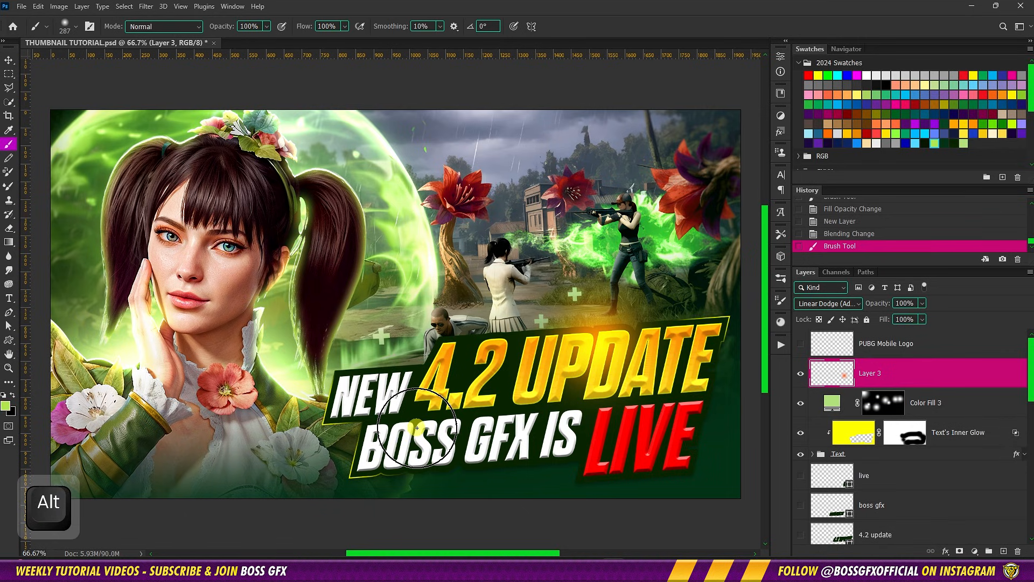
left_click(417, 427)
Set Layer 3's Fill to 35% and switch to the Move tool
left_click(905, 319)
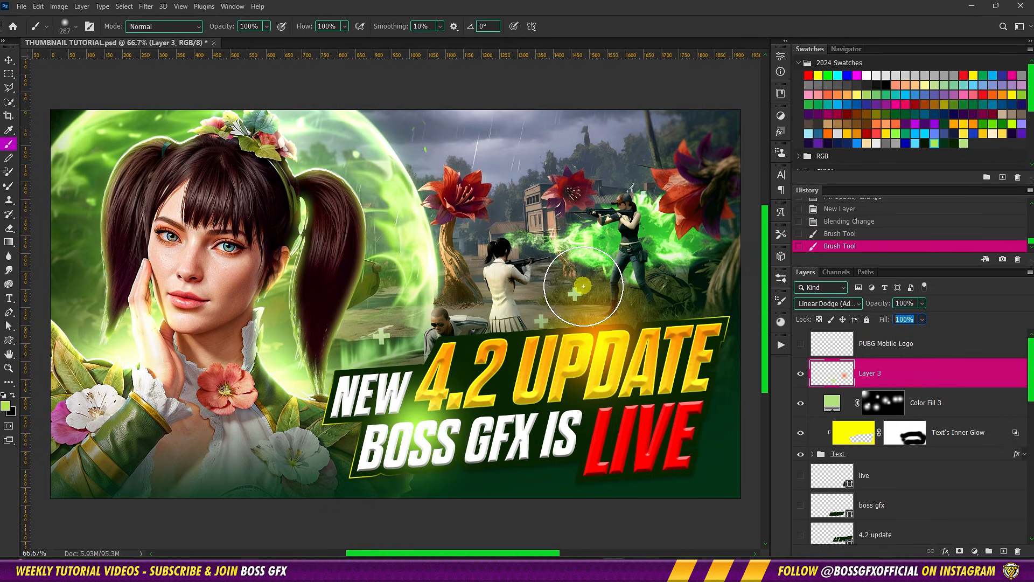
type("35")
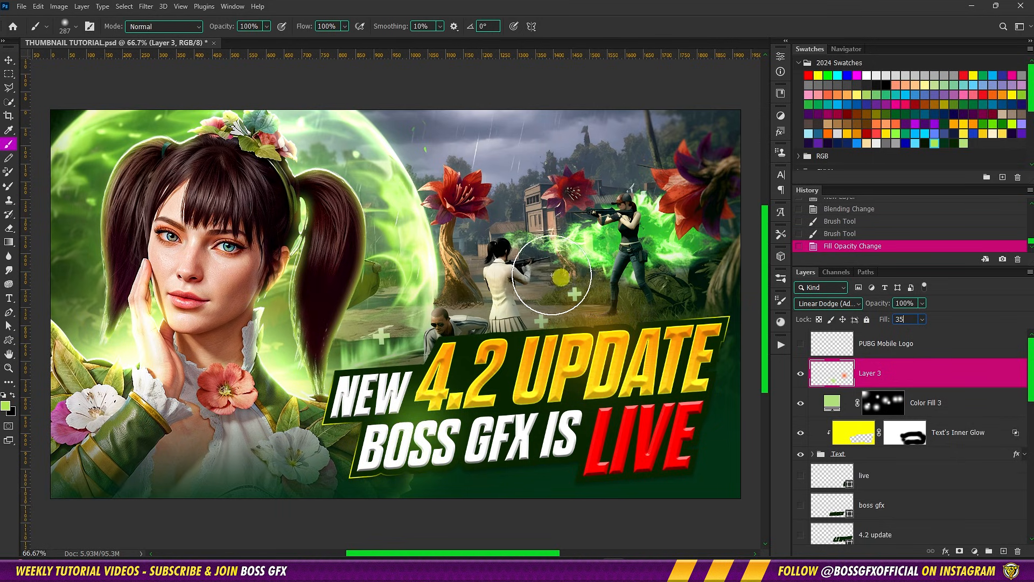
left_click(8, 59)
Show the PUBG Mobile Logo layer, set its blending to Screen and its Fill to 90%
left_click(869, 352)
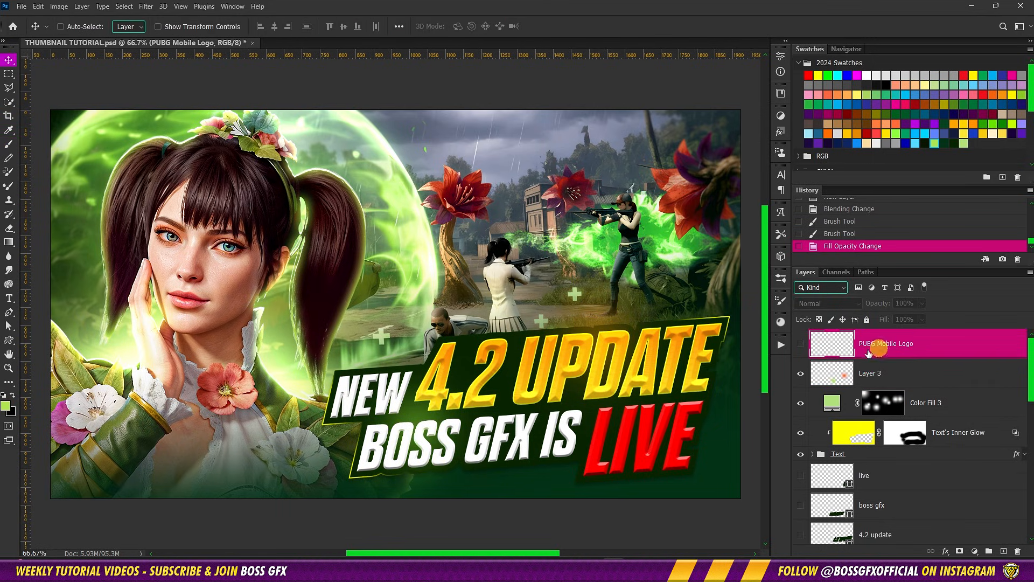
left_click(802, 344)
left_click(841, 312)
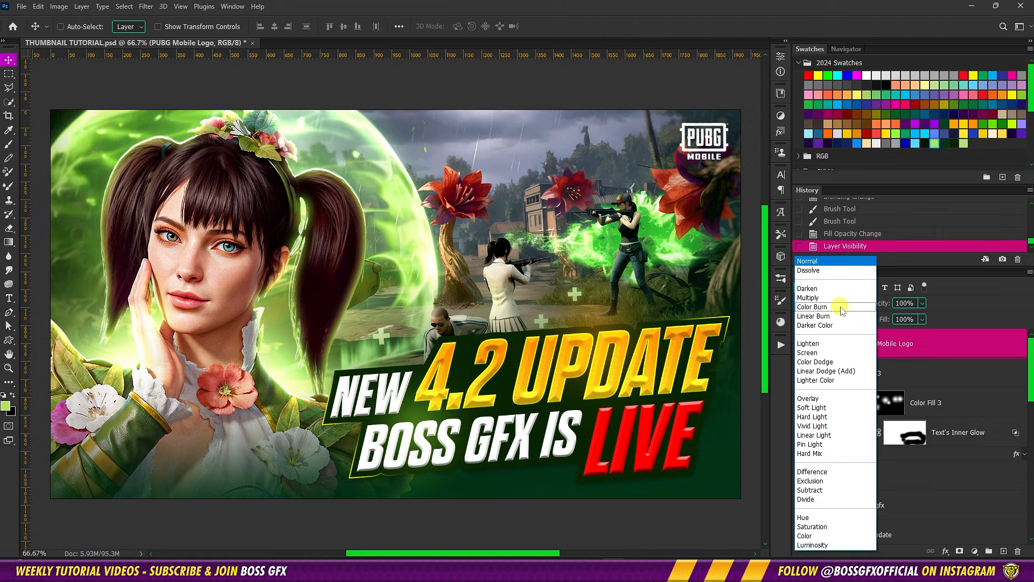
left_click(840, 348)
left_click(913, 323)
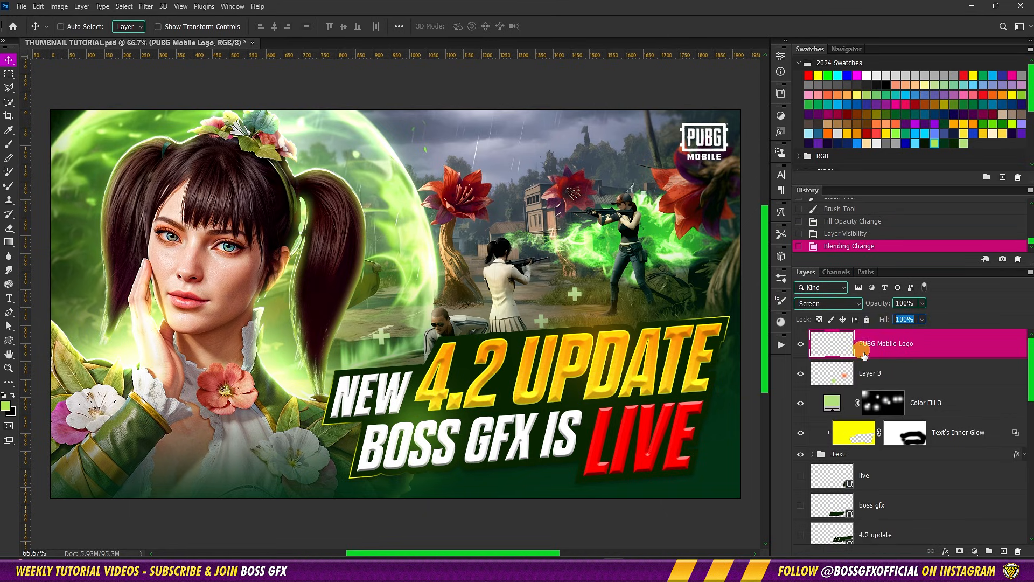
key("shift+Down")
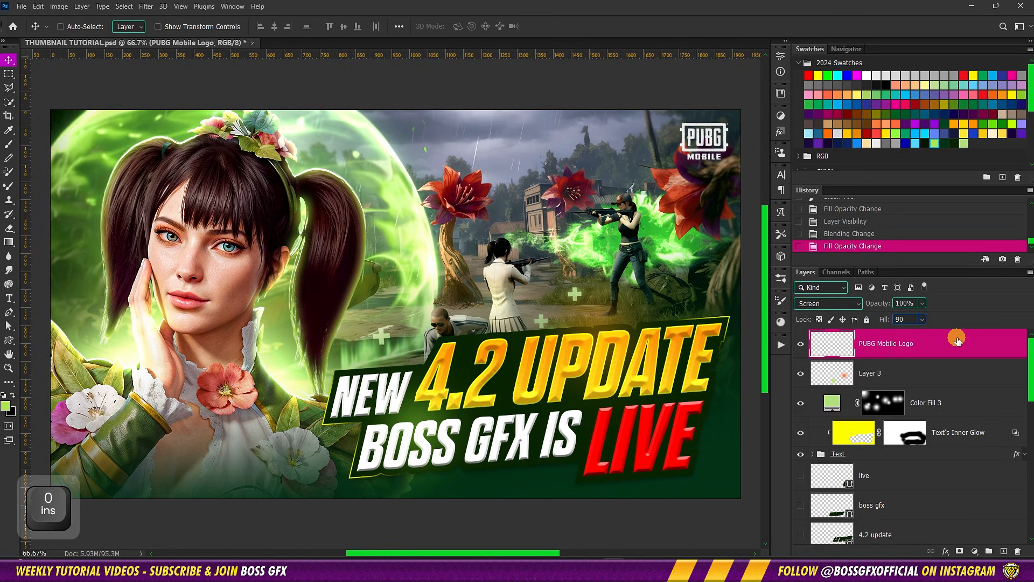
Stamp all visible layers into a new layer at the top of the stack and convert it to a smart object
key("ctrl+alt+shift")
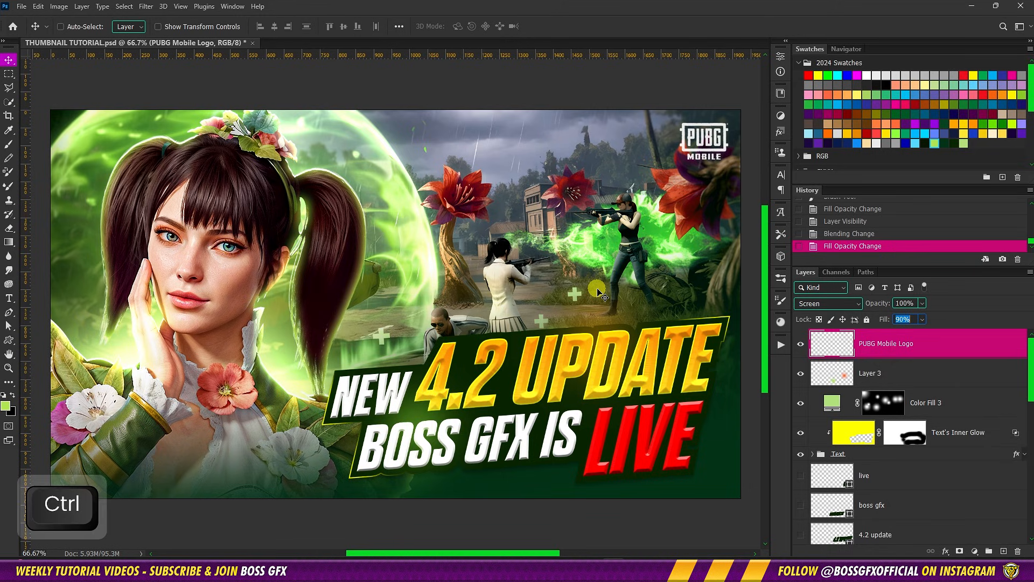
key("ctrl+alt+shift+e")
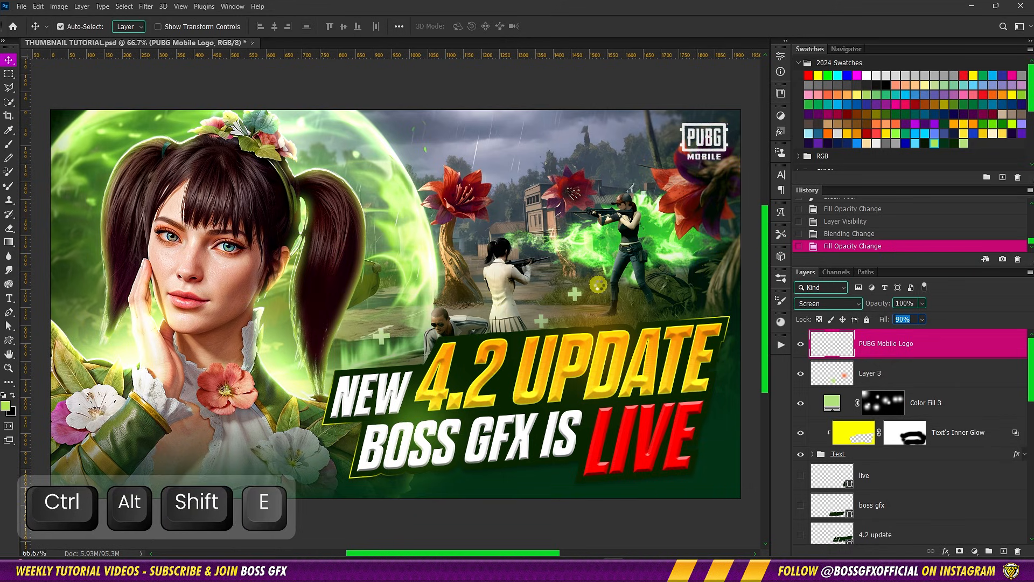
right_click(917, 345)
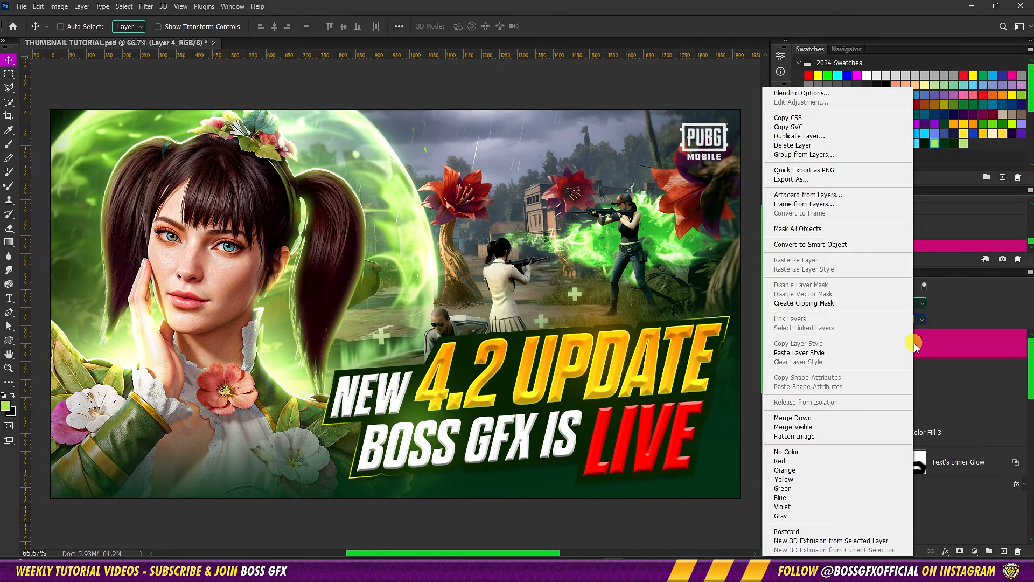
left_click(848, 246)
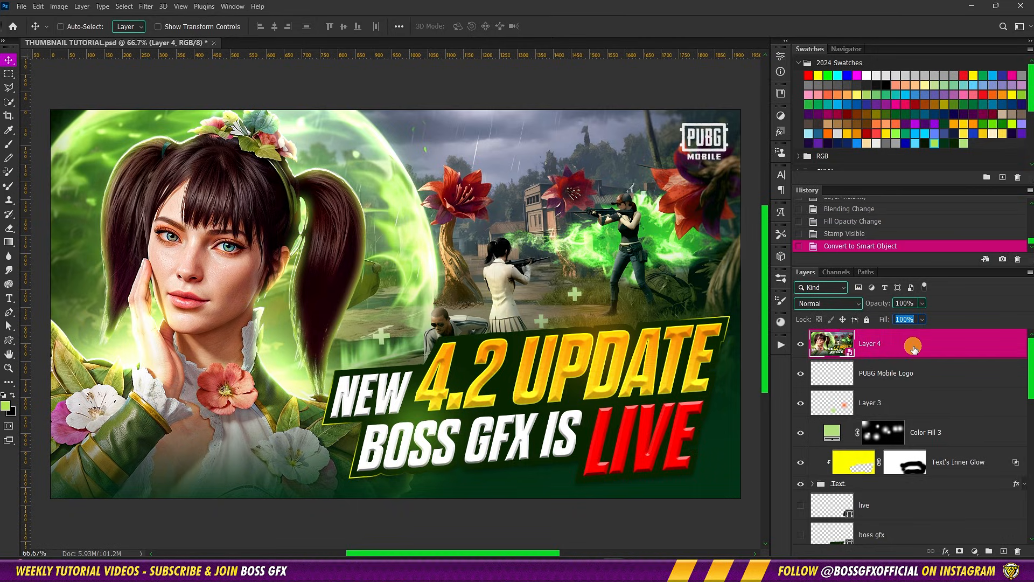
Start a Camera Raw Filter on the stamped smart object with Exposure +0.05, Contrast +10, Highlights -20, Shadows +10 and Whites +5
left_click(146, 5)
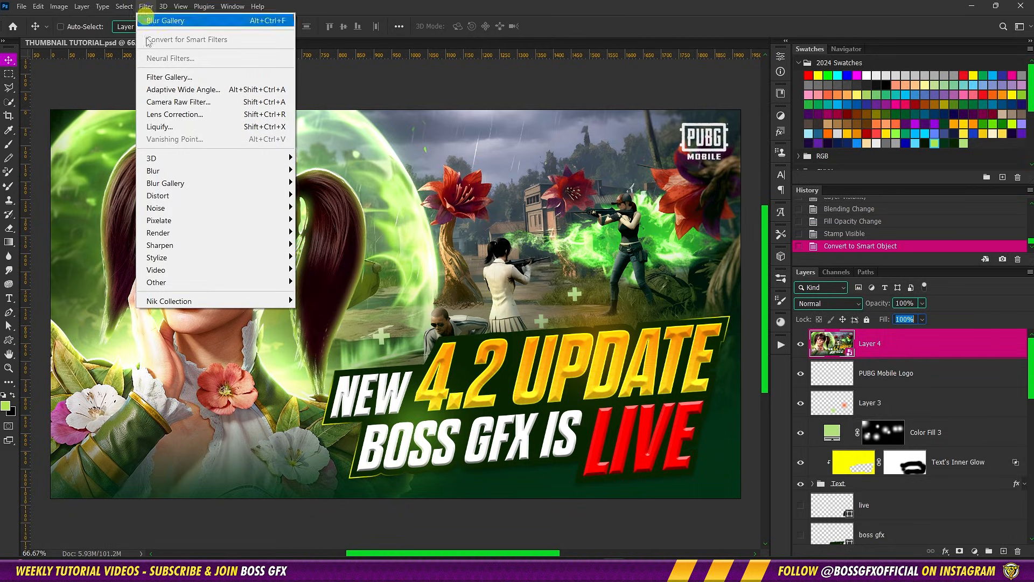
left_click(170, 105)
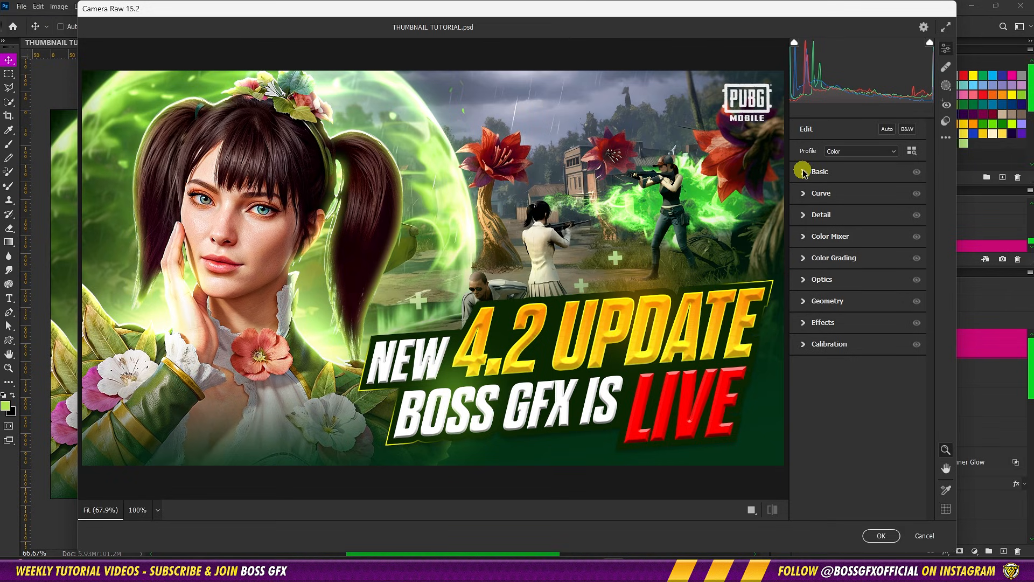
left_click(803, 171)
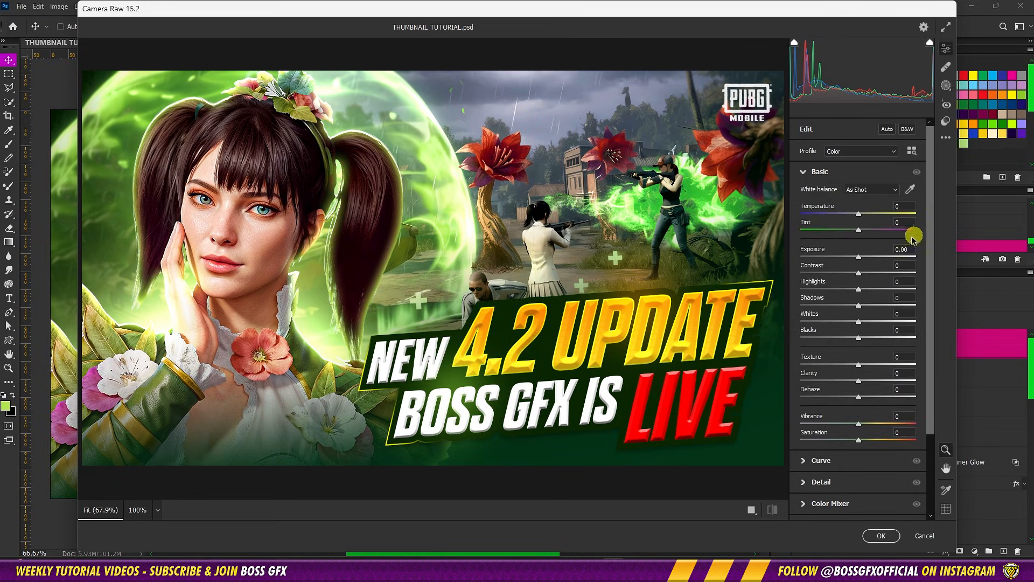
key("Up")
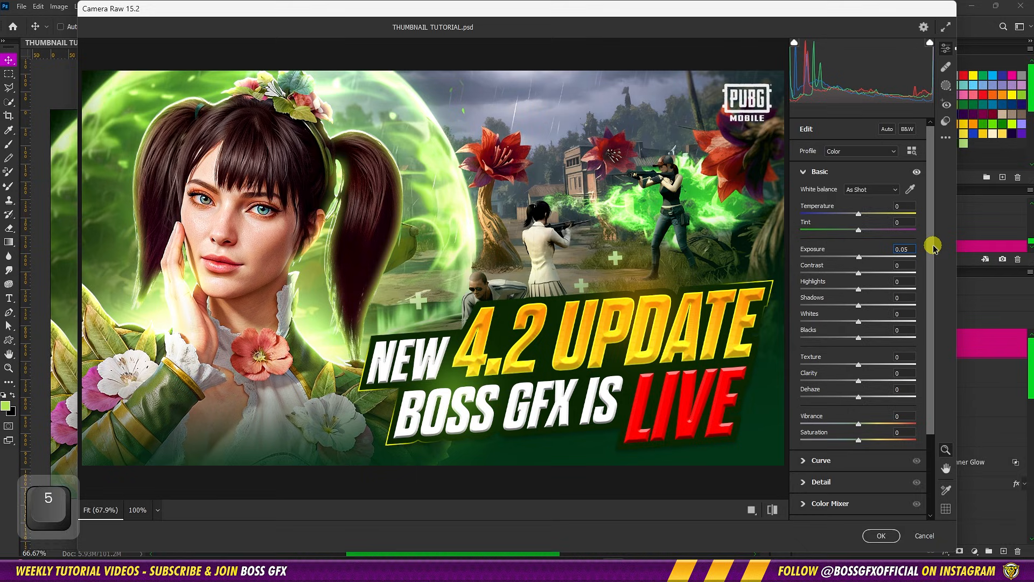
left_click(898, 265)
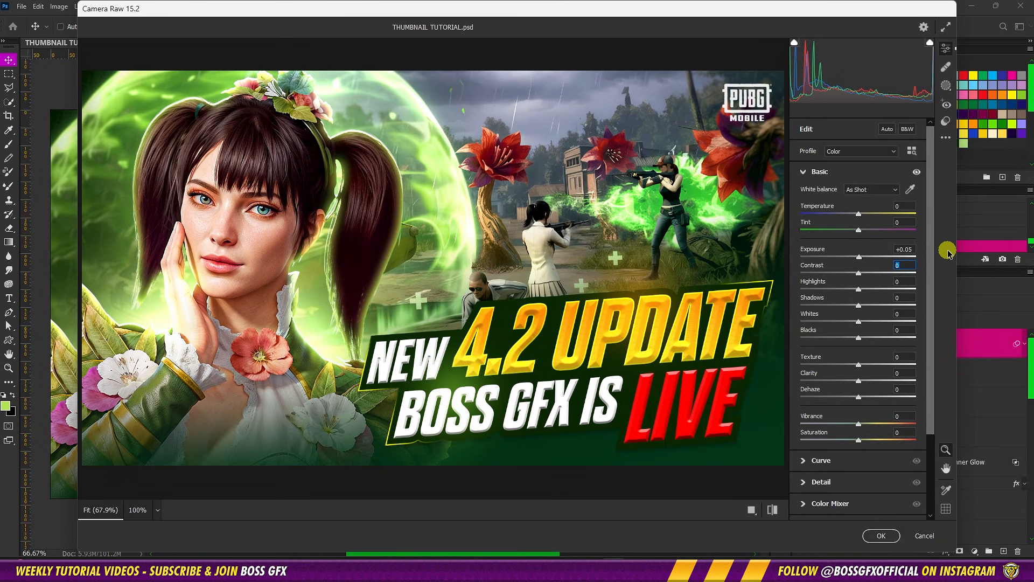
key("shift+Up")
key("Tab")
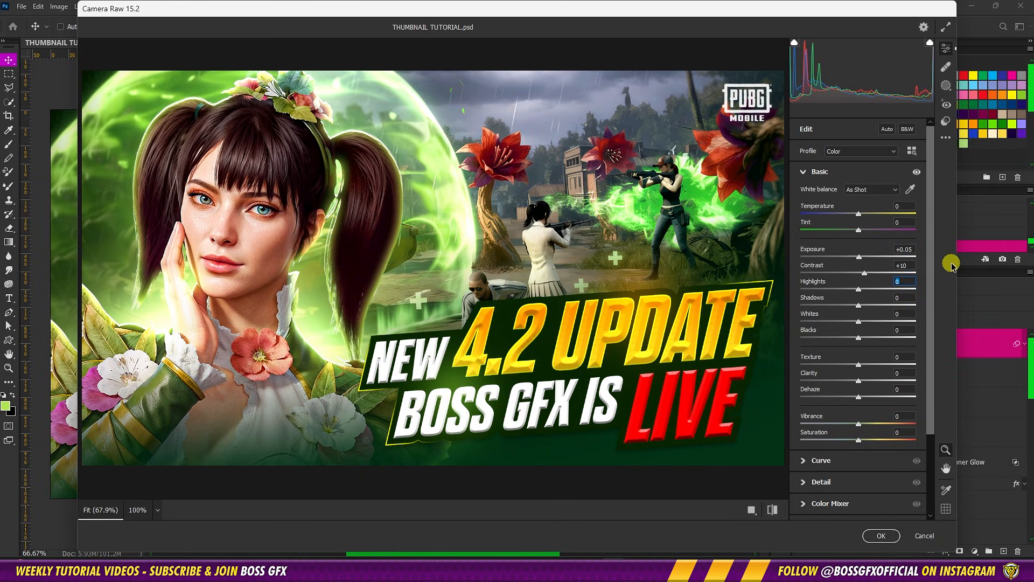
type("-20")
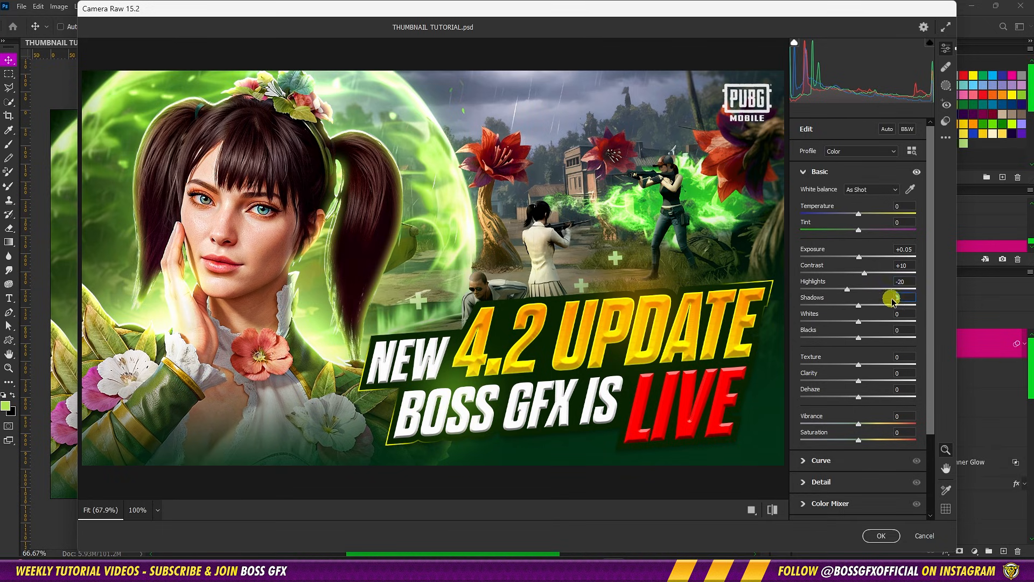
key("shift+Up")
left_click(905, 313)
type("5")
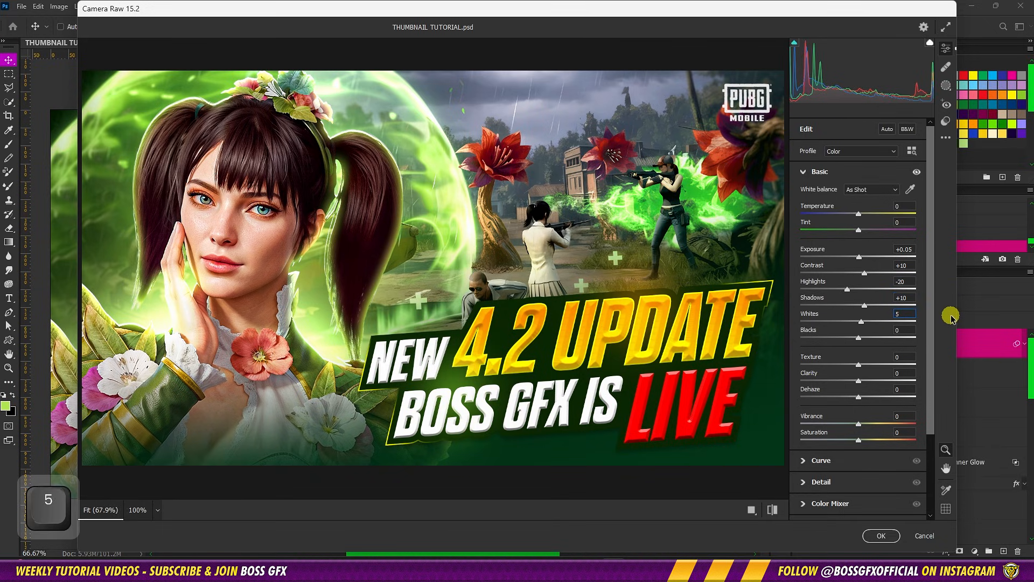
Set the Camera Raw Texture to +35 and Clarity to +15
left_click(905, 356)
type("35")
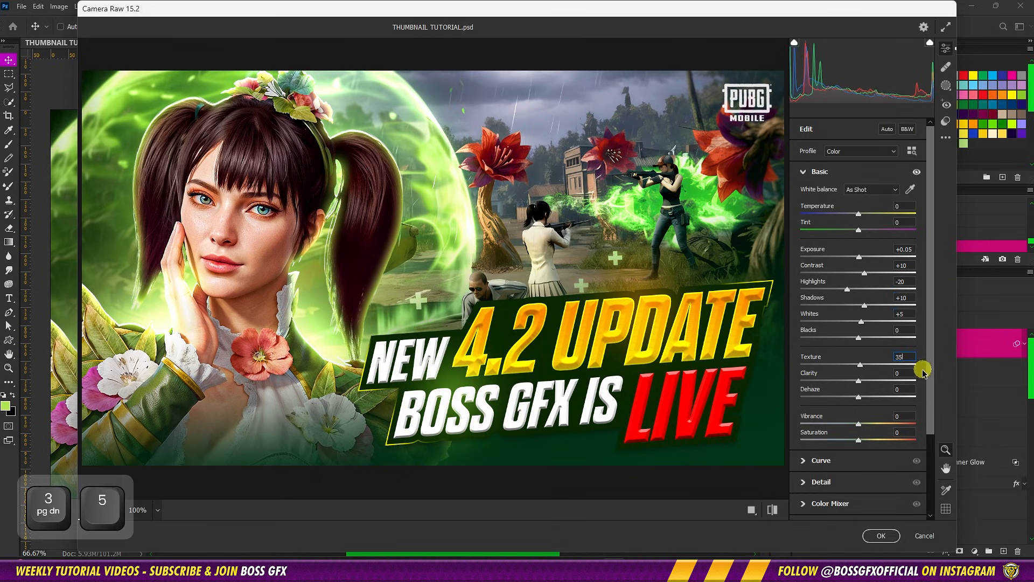
key("Tab")
type("15")
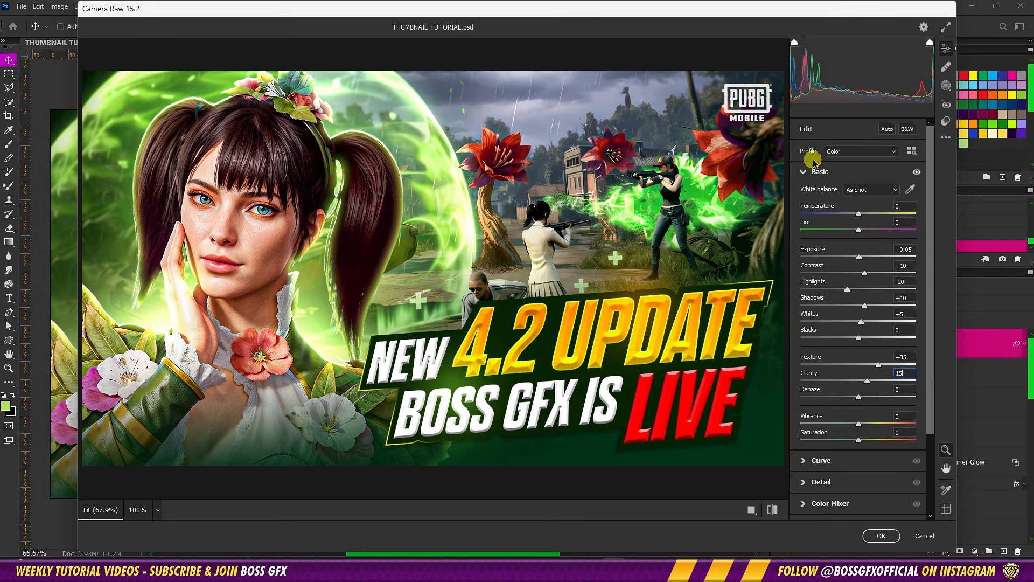
left_click(805, 172)
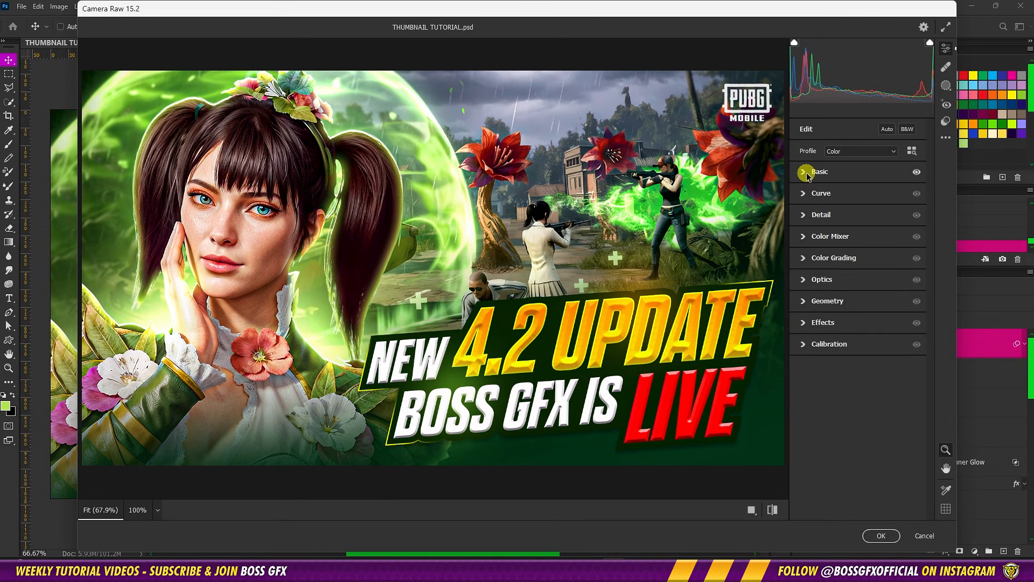
Set the Camera Raw detail values to Sharpening 25, Masking 100 and Noise Reduction 10
left_click(805, 215)
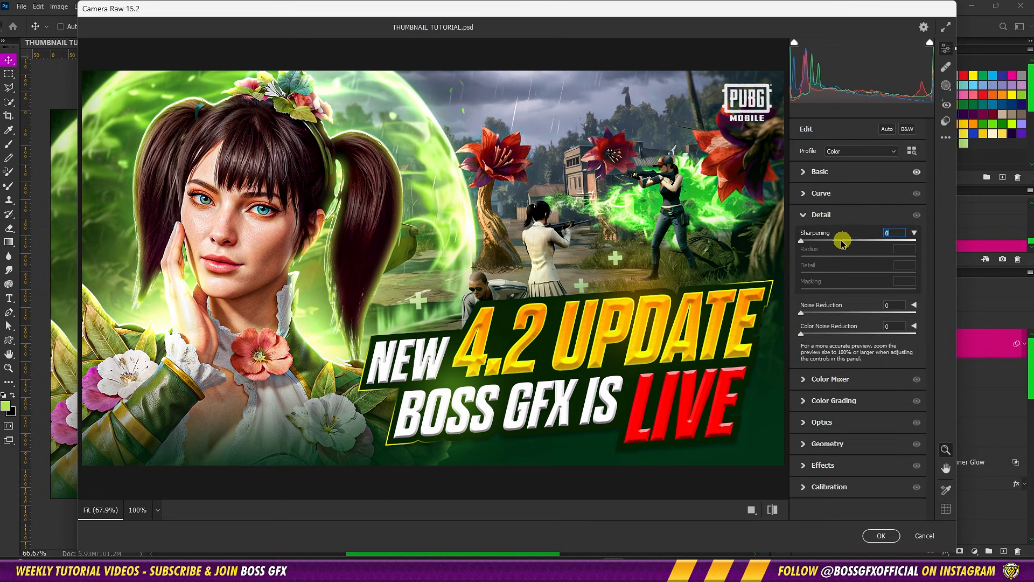
type("25")
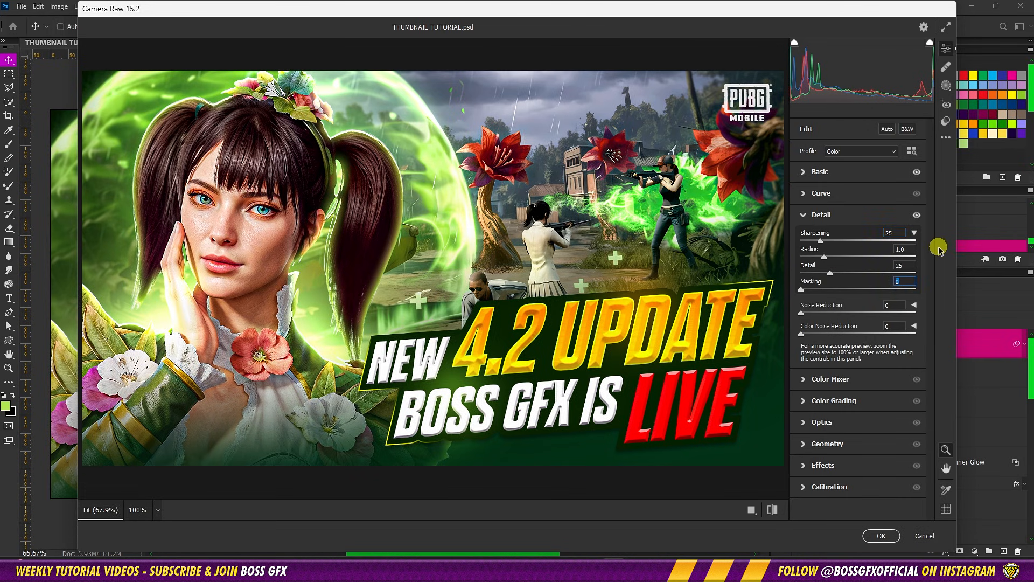
type("100")
left_click(894, 305)
type("10")
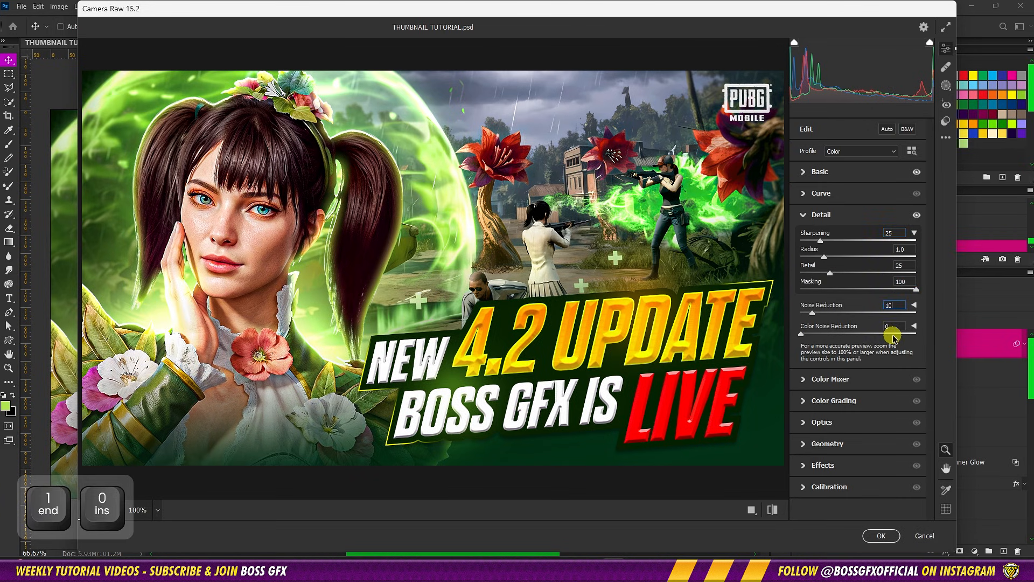
key("Return")
left_click(808, 216)
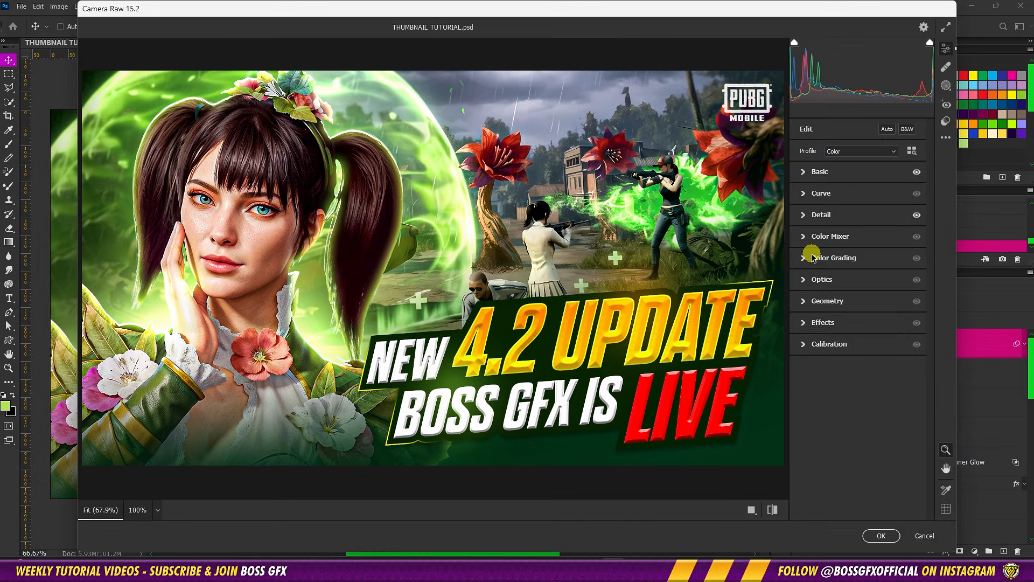
Set the Camera Raw Grain to 10 and apply the filter to the smart object
left_click(808, 325)
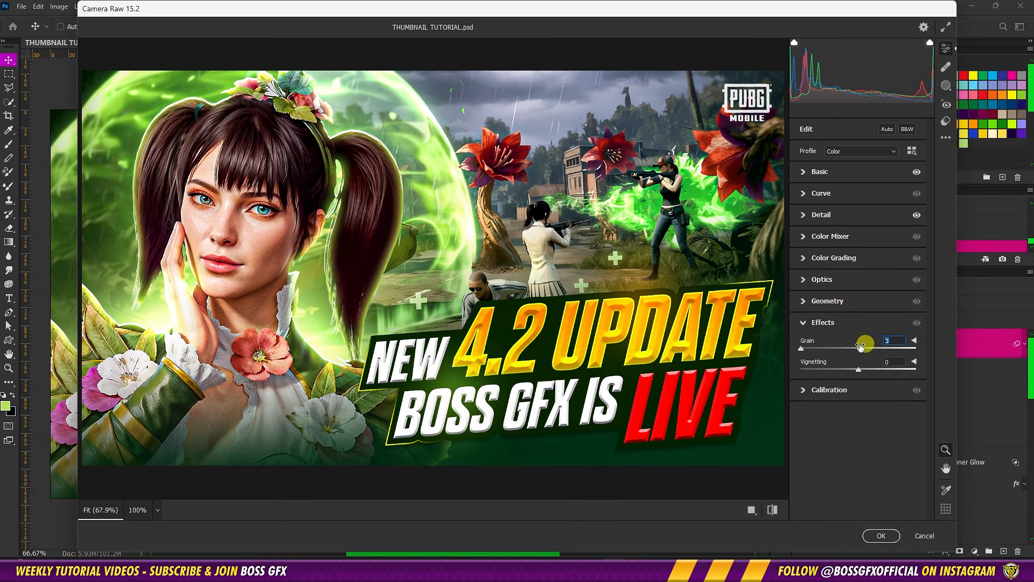
type("10")
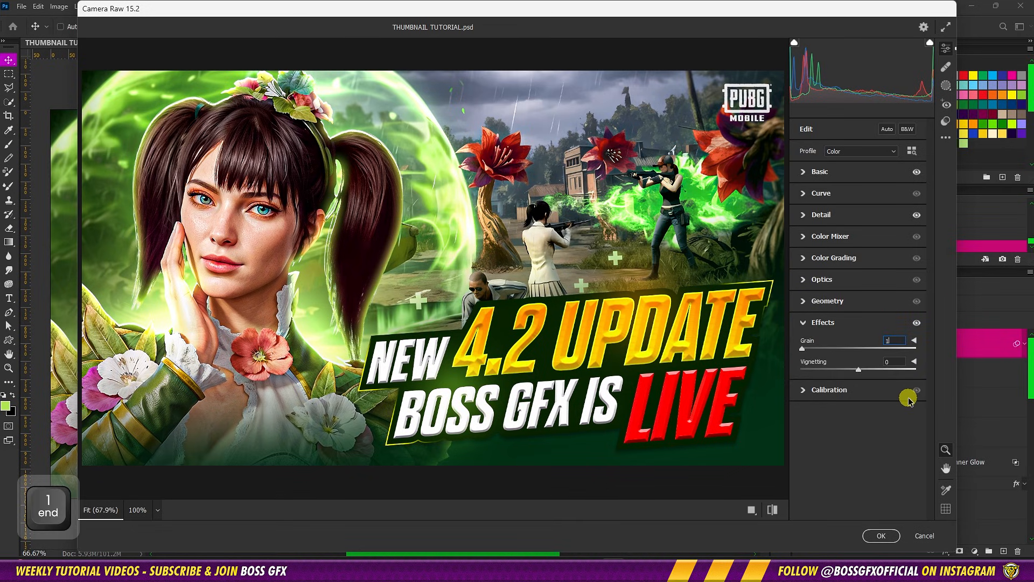
left_click(804, 323)
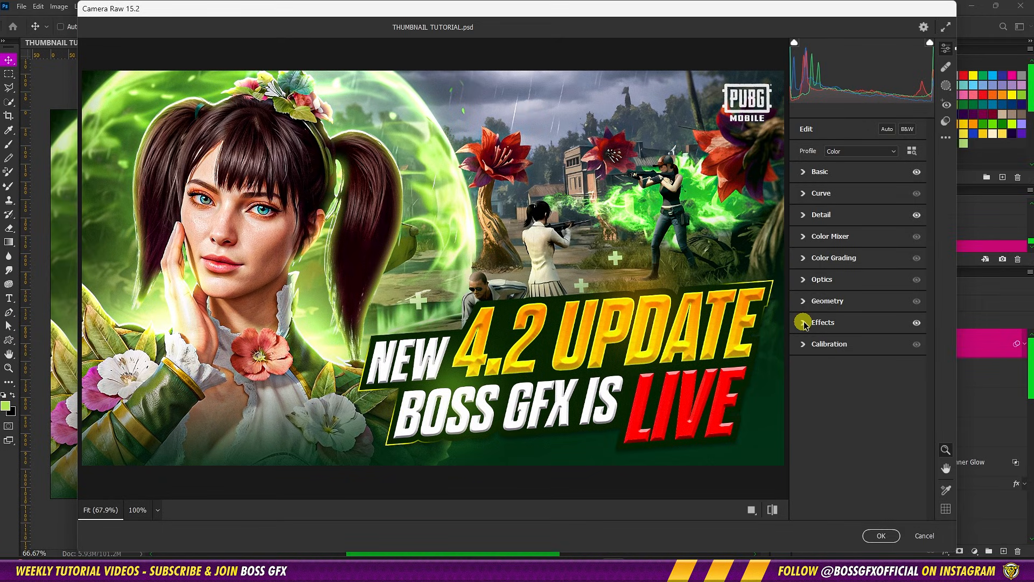
left_click(880, 536)
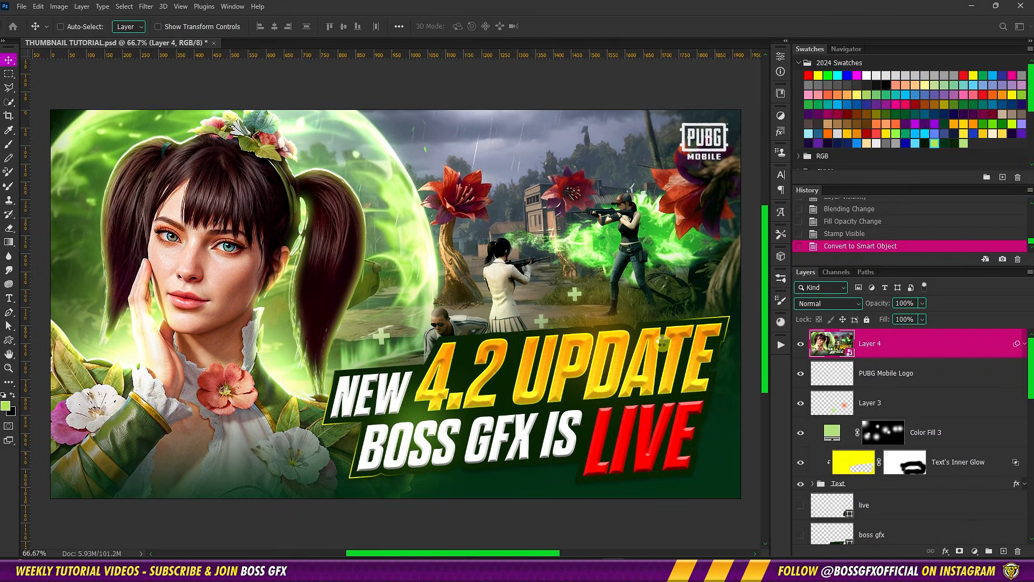